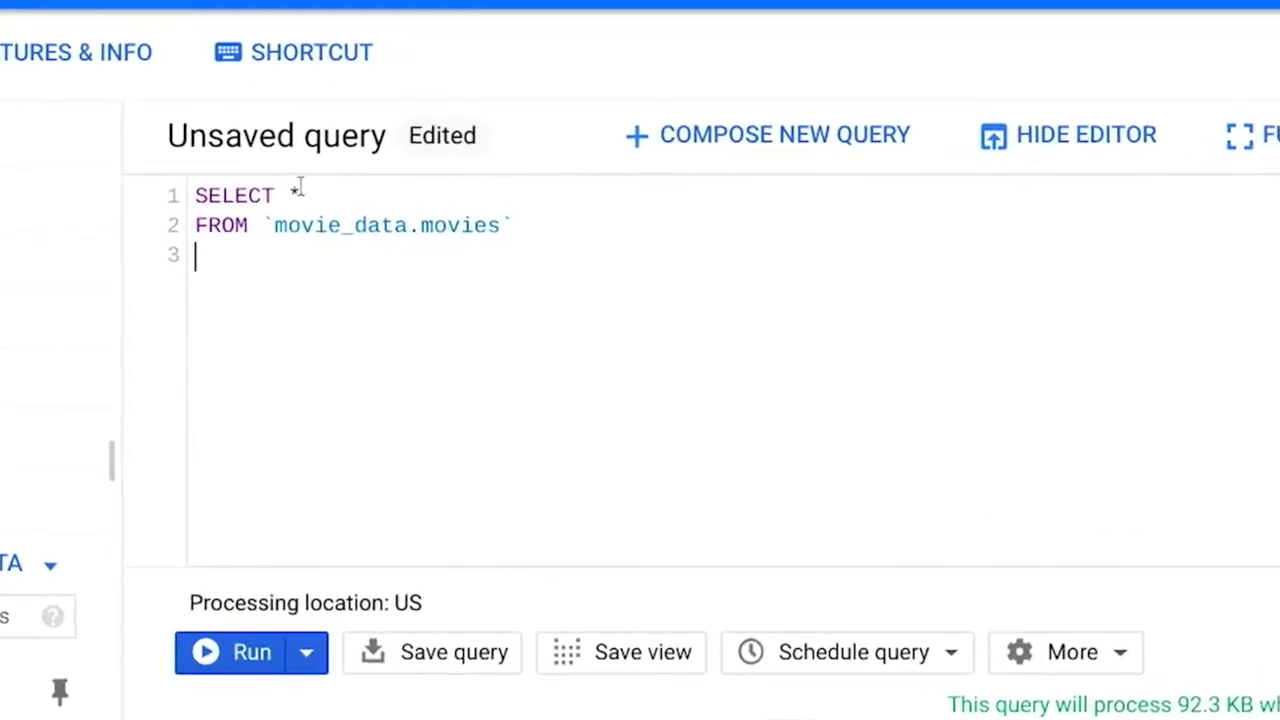
Add an ORDER BY Release_Date clause below the FROM line of the movie_data.movies query
left_click_drag(302, 194, 186, 200)
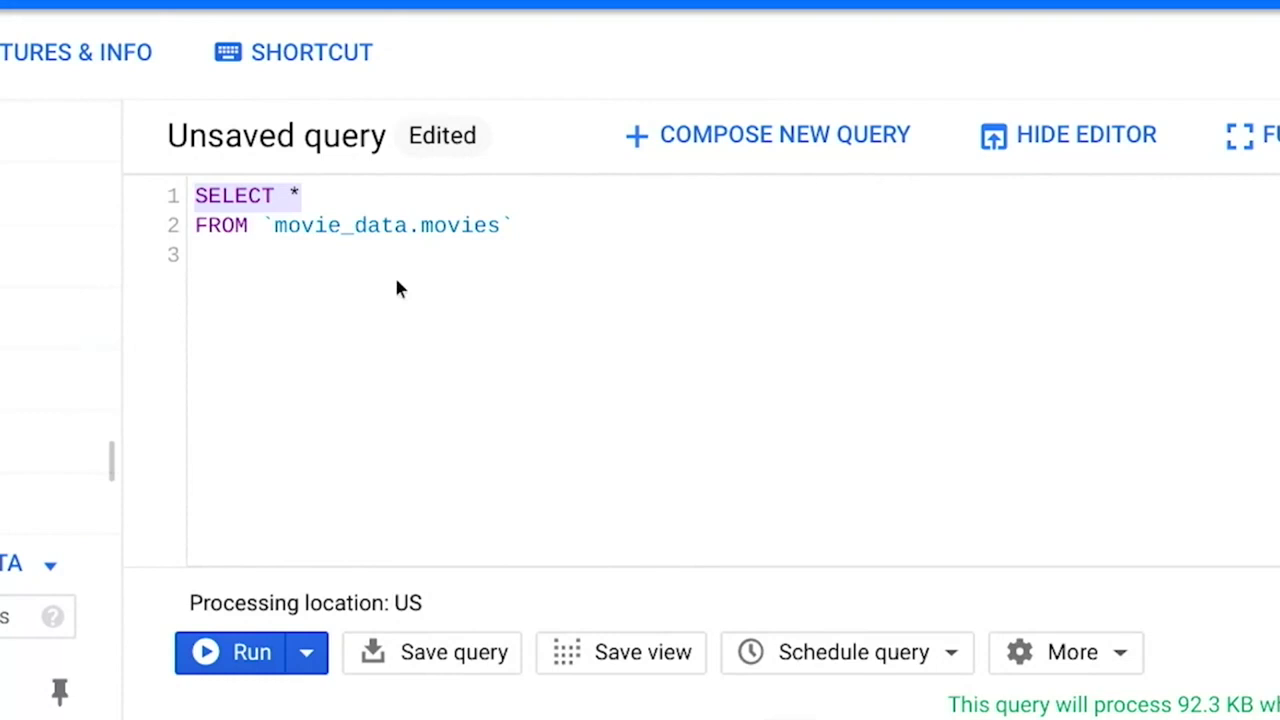
left_click_drag(193, 225, 516, 223)
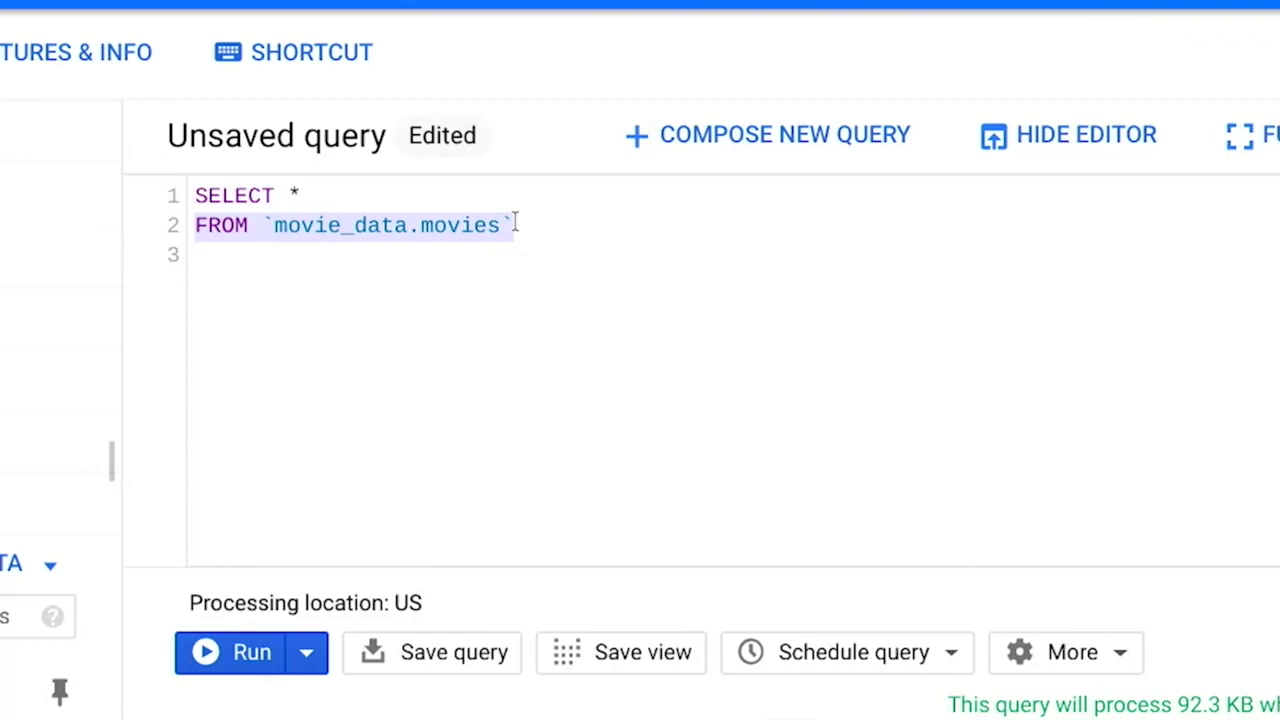
left_click(666, 257)
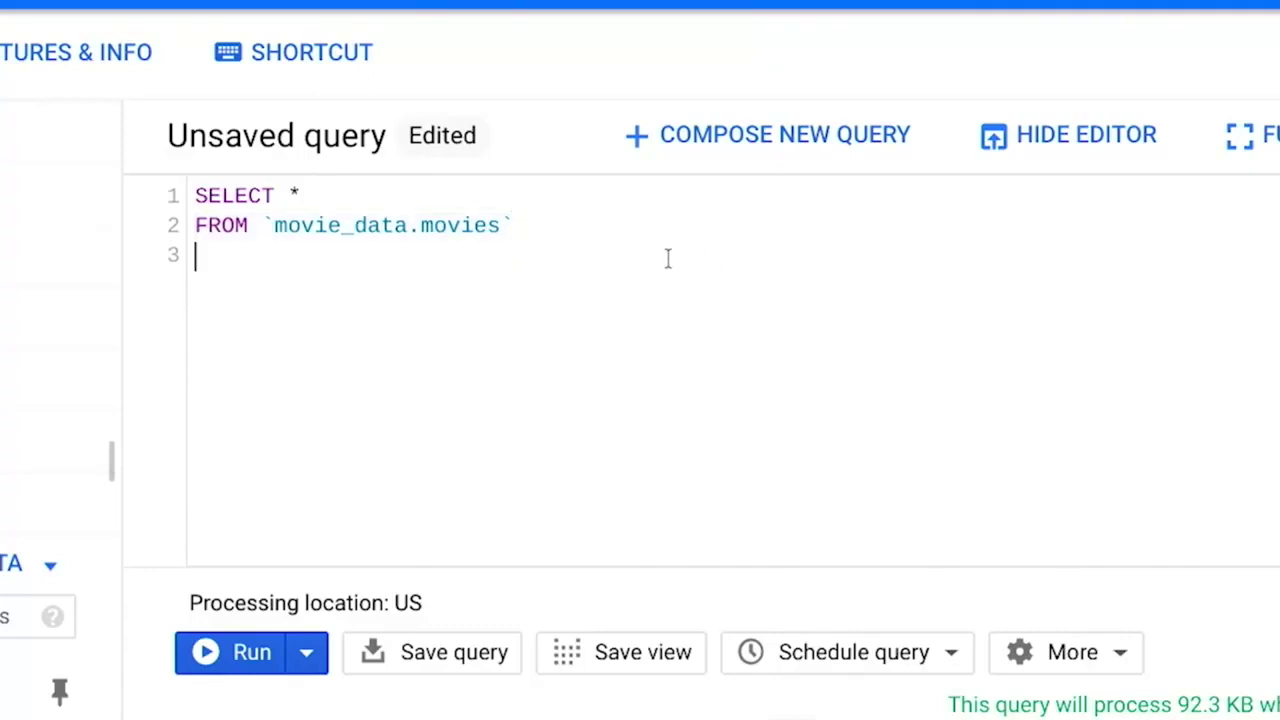
type("ORDER BY")
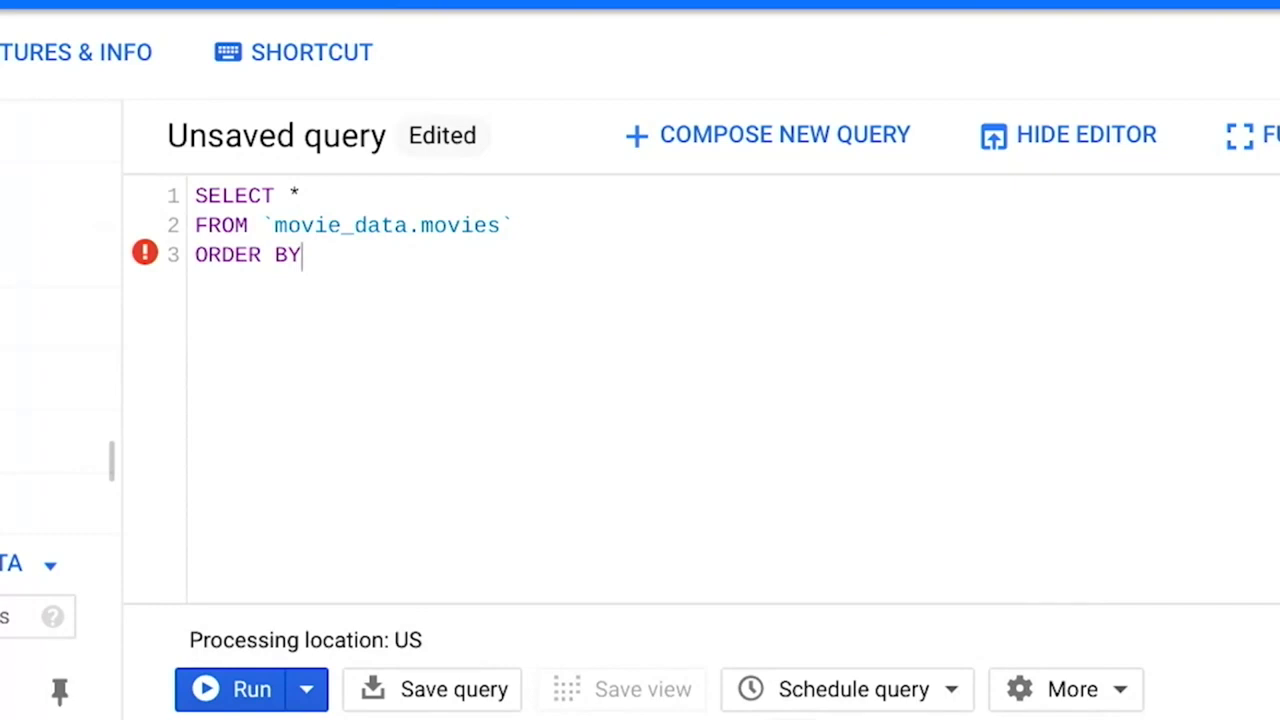
type("Release_Date")
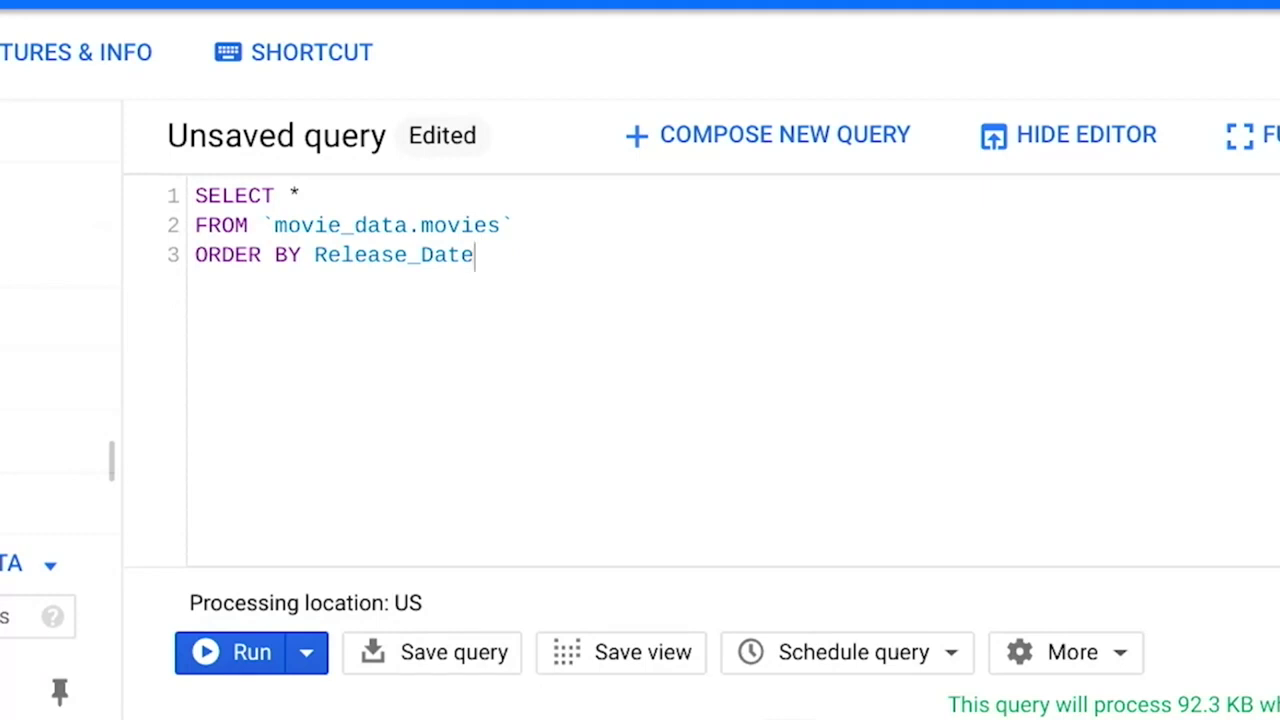
Run the query and look through the Release_Date column of the results
left_click(251, 654)
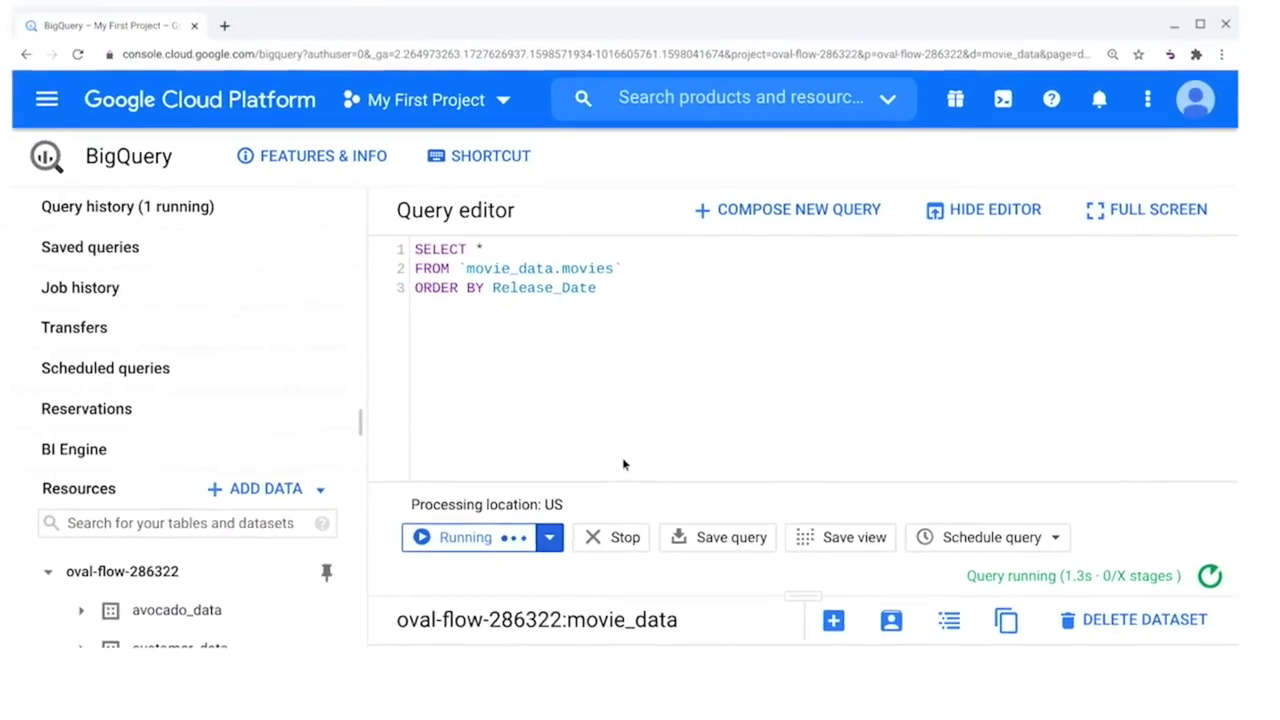
key("ctrl+minus")
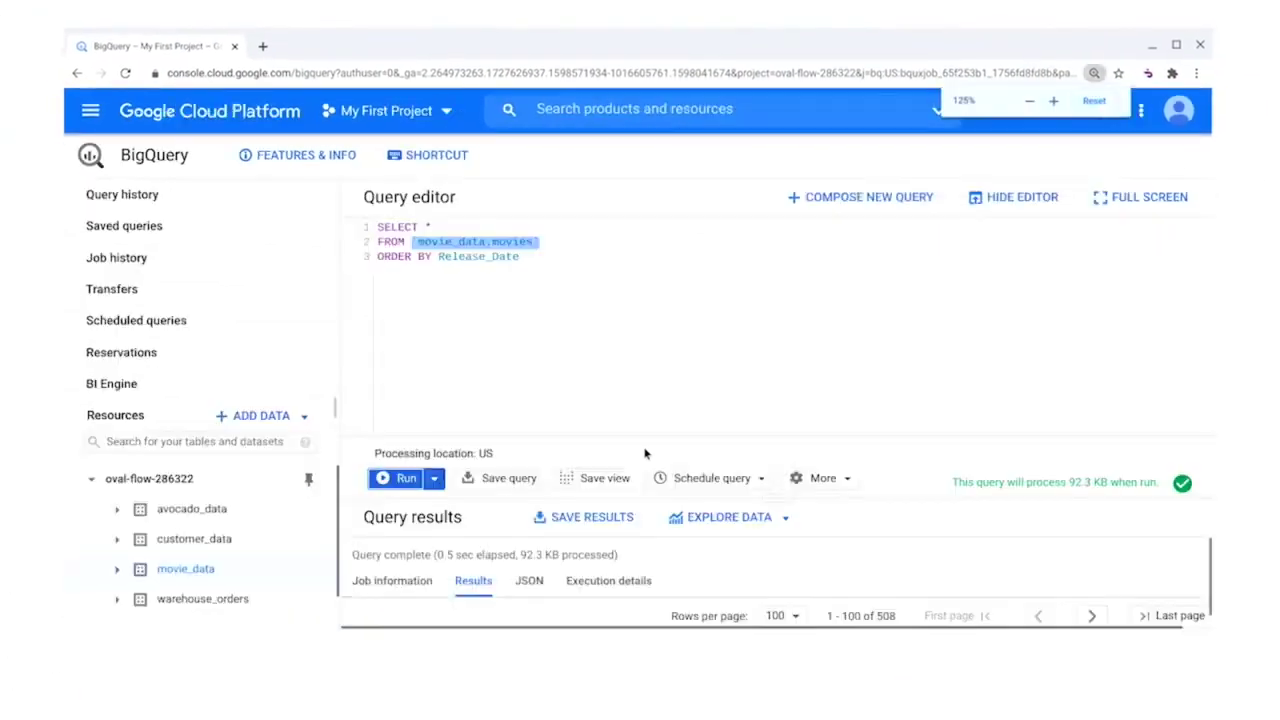
scroll(560, 510, "down", 2)
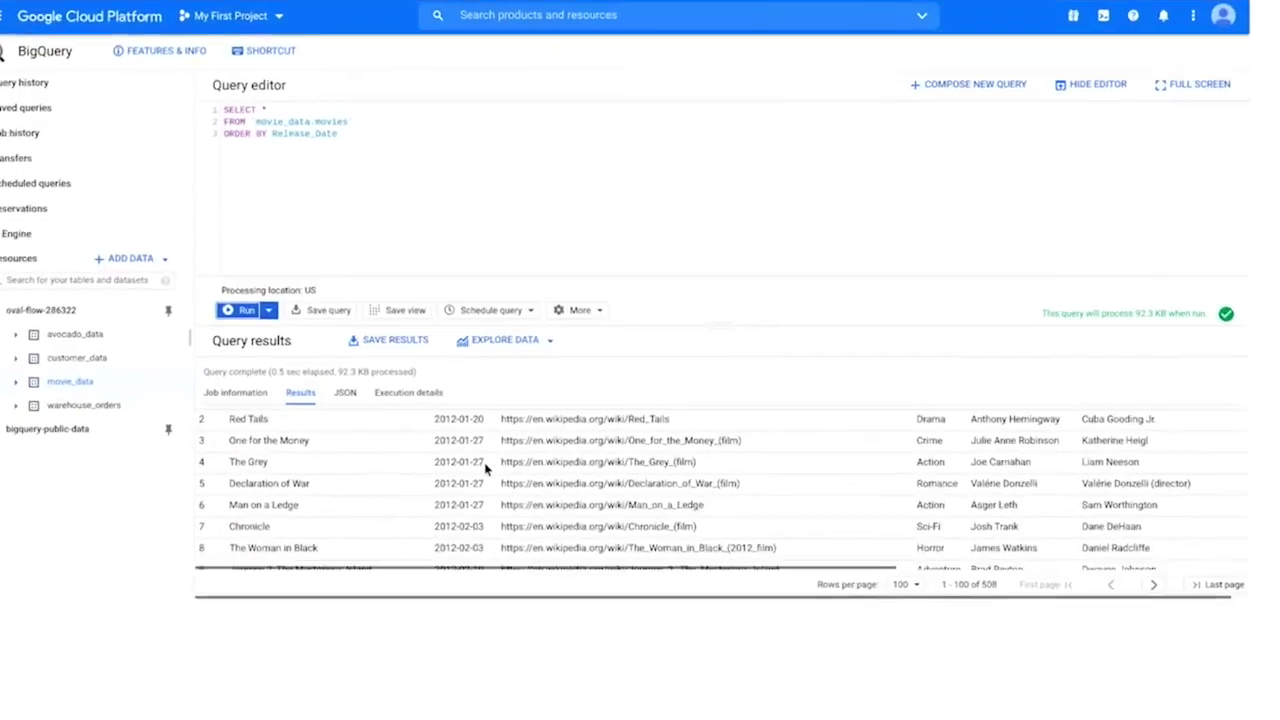
scroll(384, 410, "down", 10)
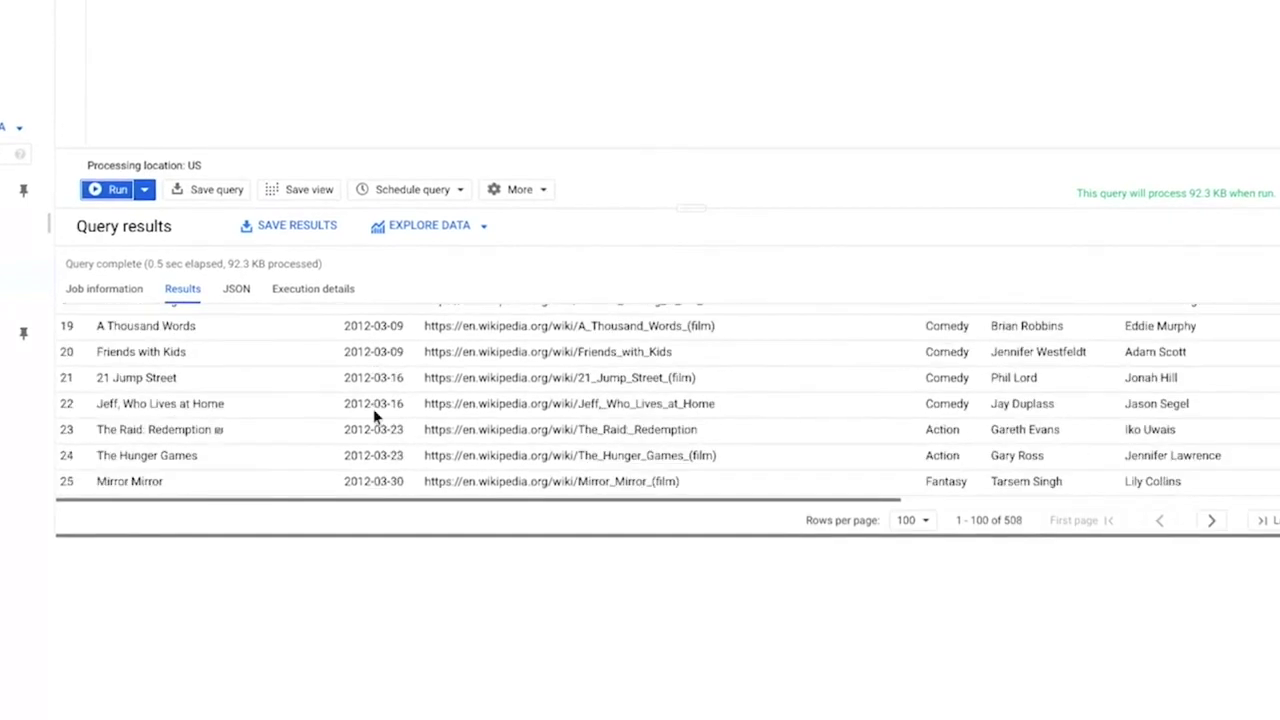
scroll(375, 417, "down", 1)
scroll(375, 417, "up", 12)
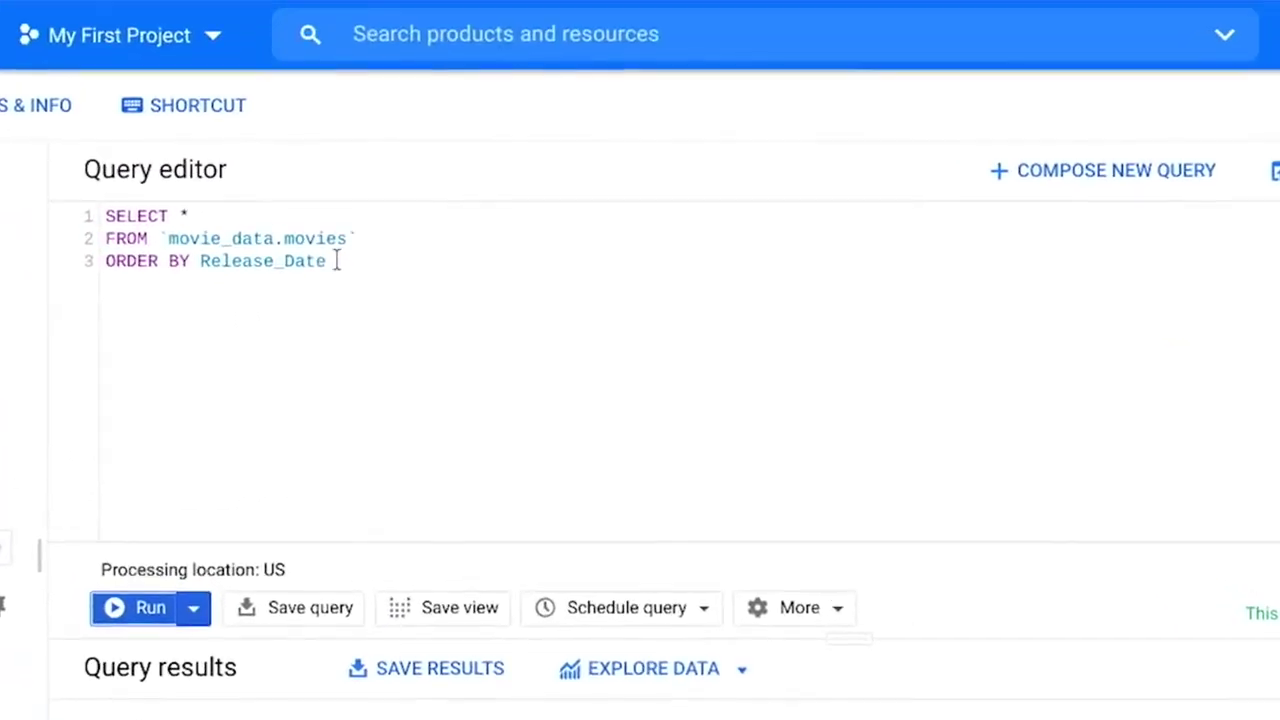
Add DESC after Release_Date to sort in descending order, and run the query to check the release dates
left_click(350, 260)
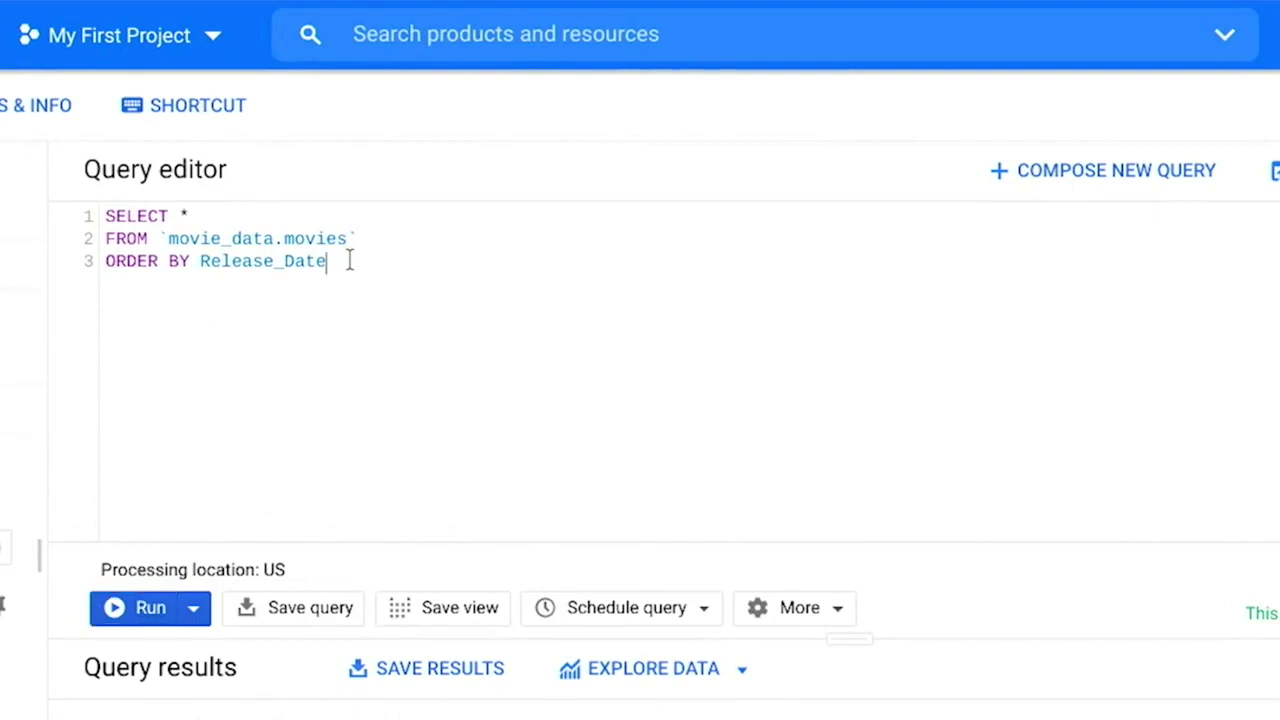
type("DESC")
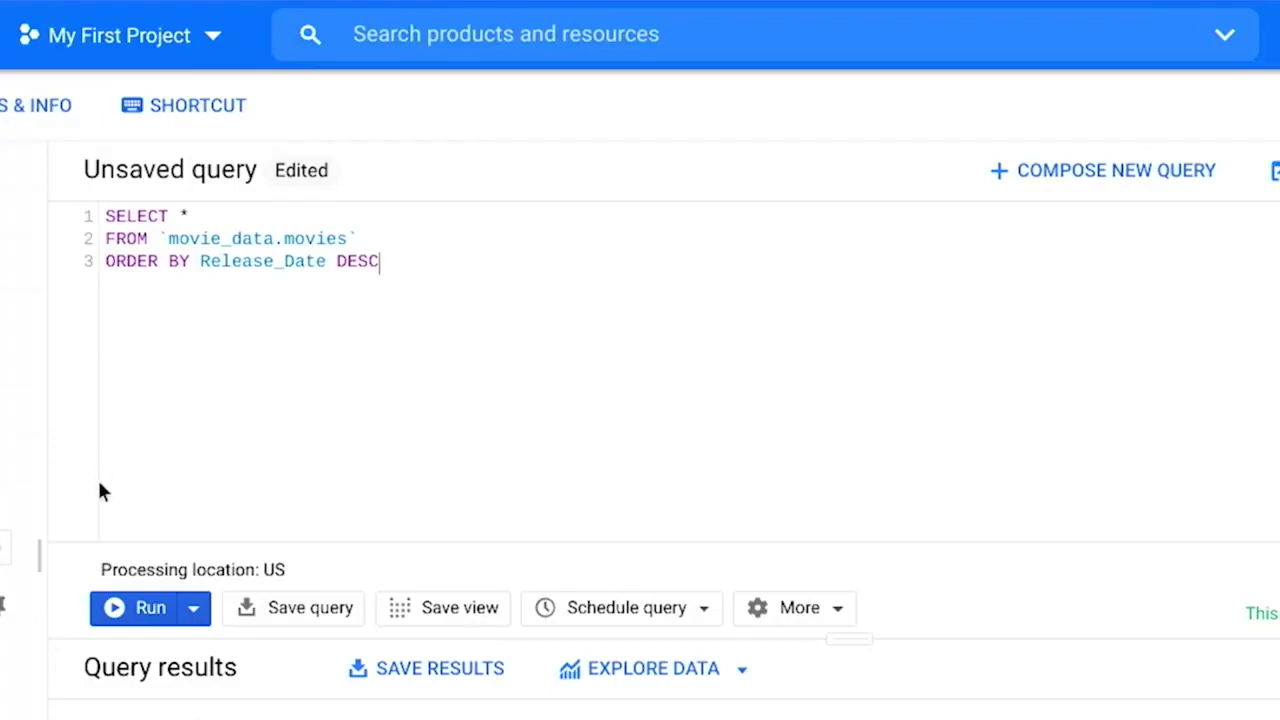
left_click(143, 614)
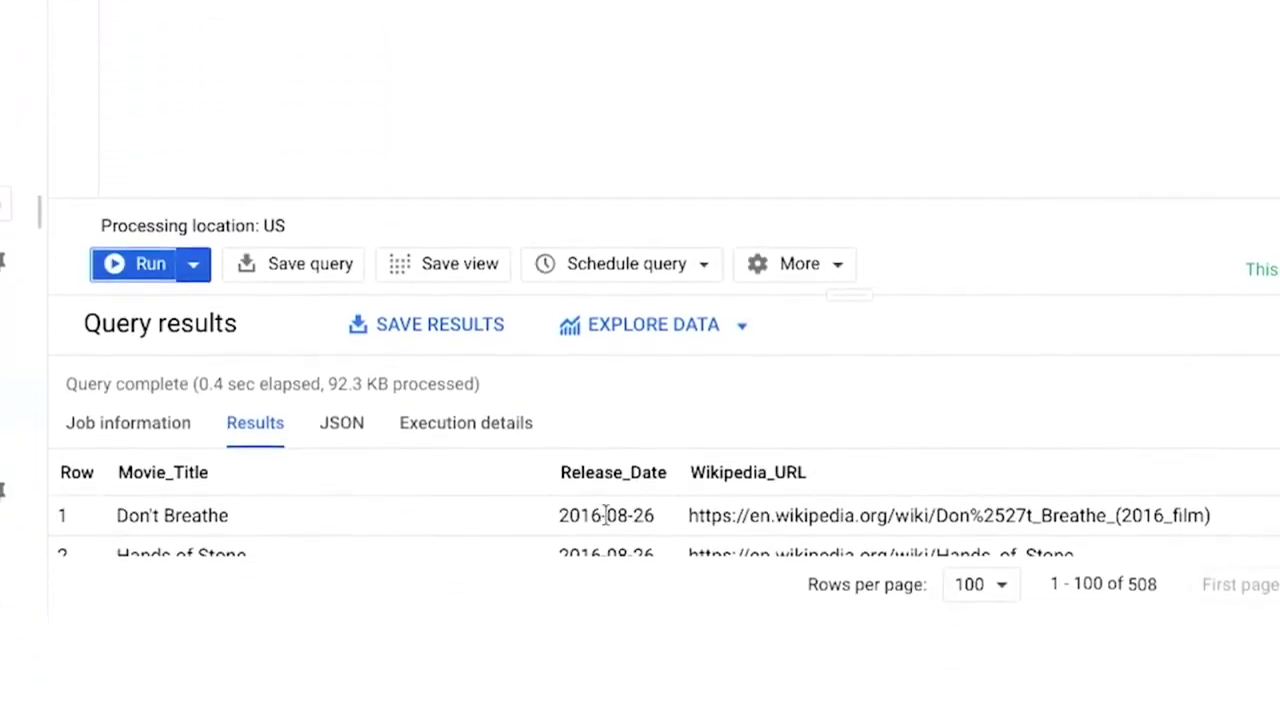
scroll(623, 525, "down", 1)
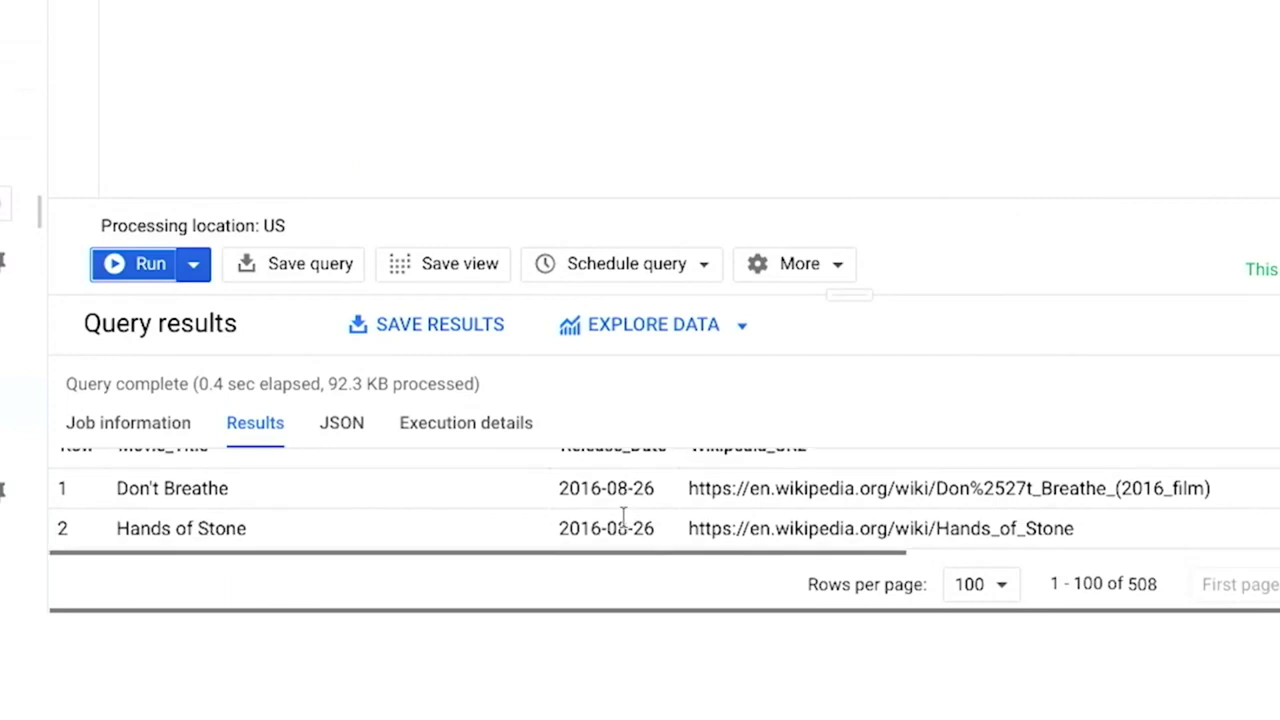
scroll(623, 515, "down", 3)
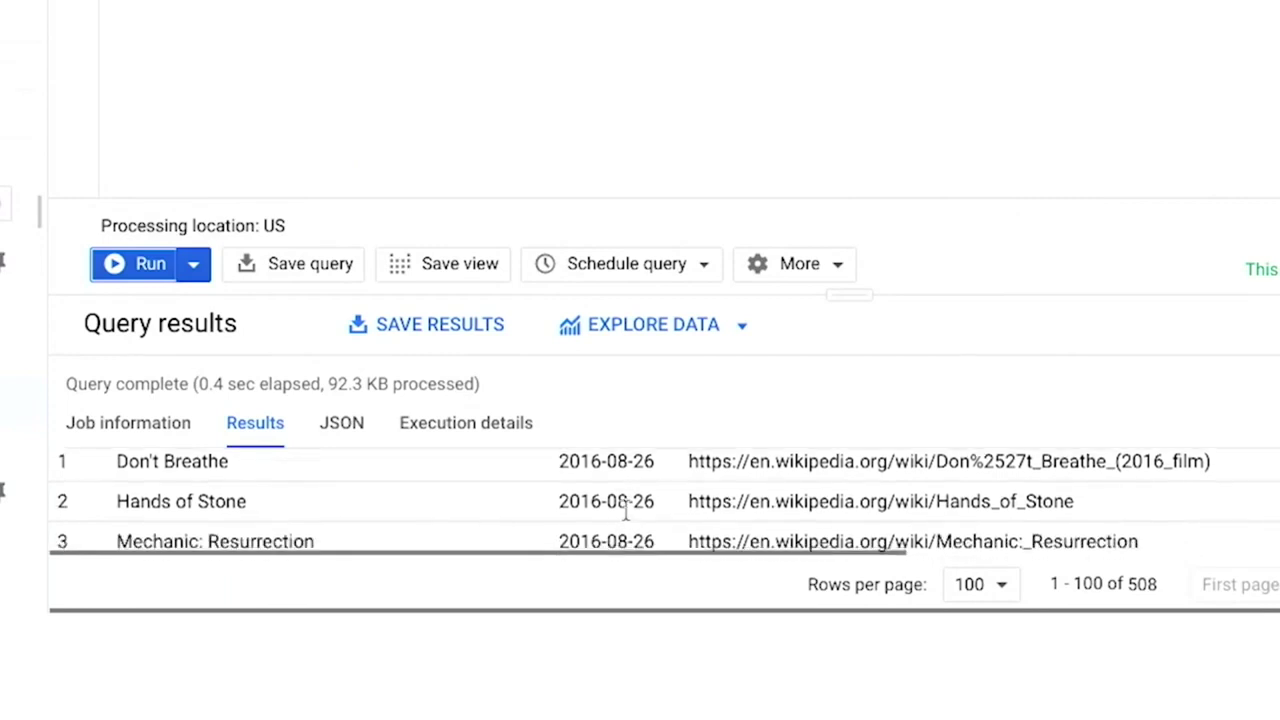
scroll(626, 510, "down", 1)
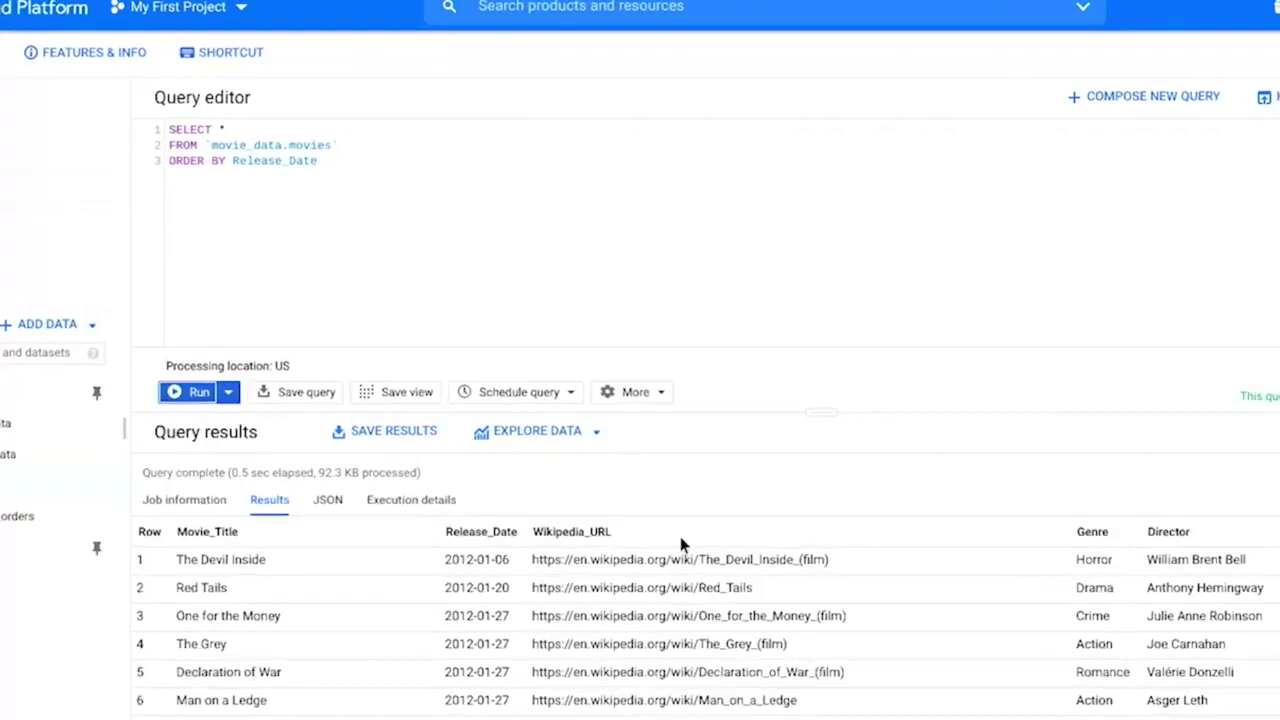
type("DESC")
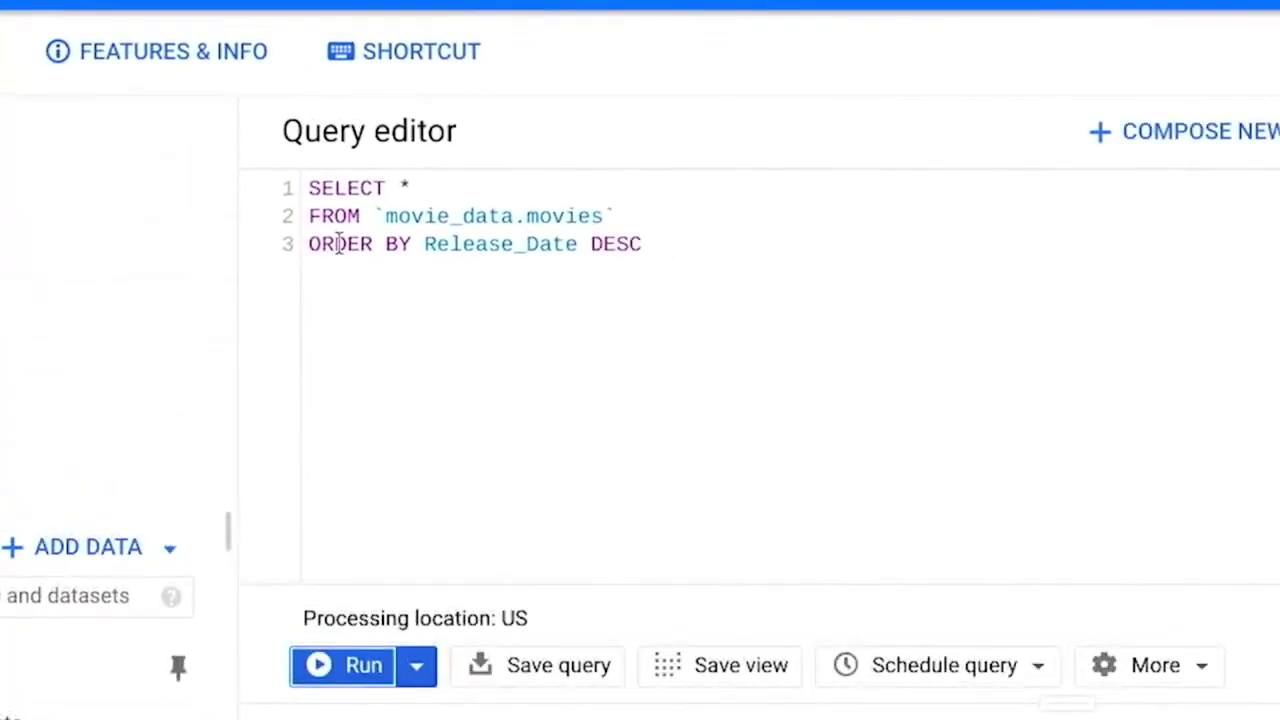
Insert the filter WHERE Genre = "Comedy" between the FROM and ORDER BY lines of the query
left_click_drag(308, 250, 646, 258)
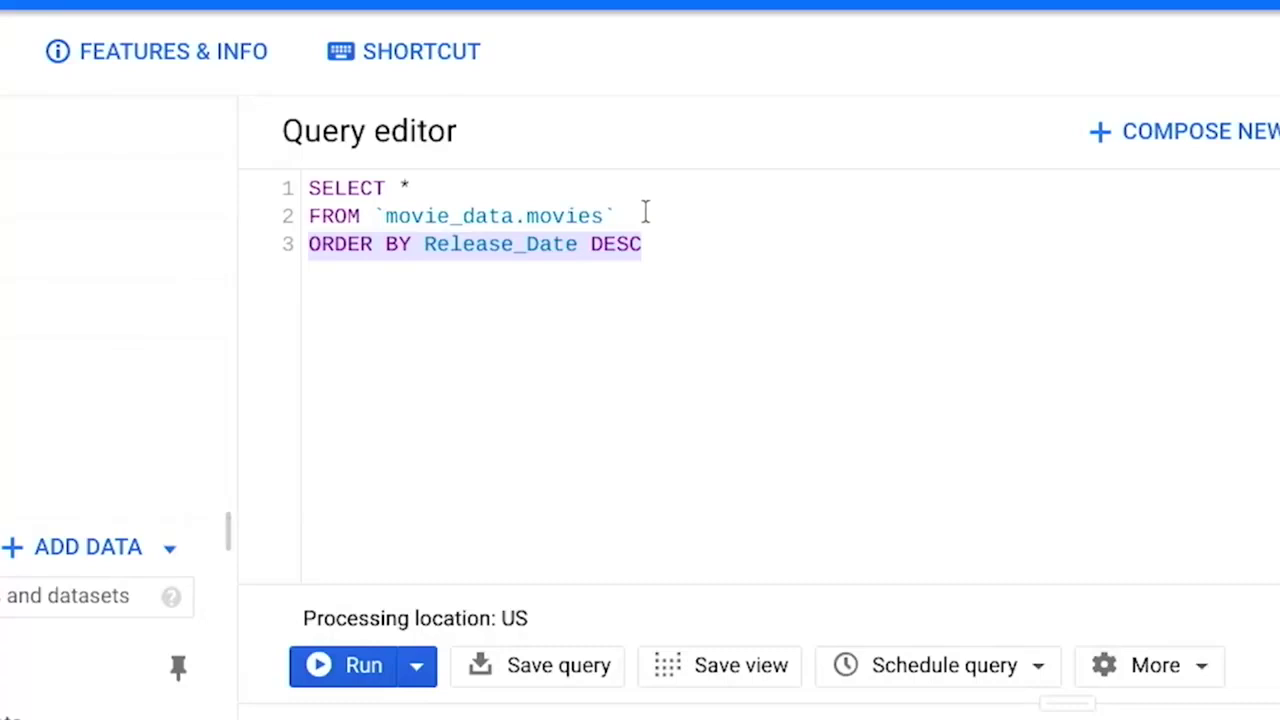
left_click(644, 216)
key("Return")
type("WHERE")
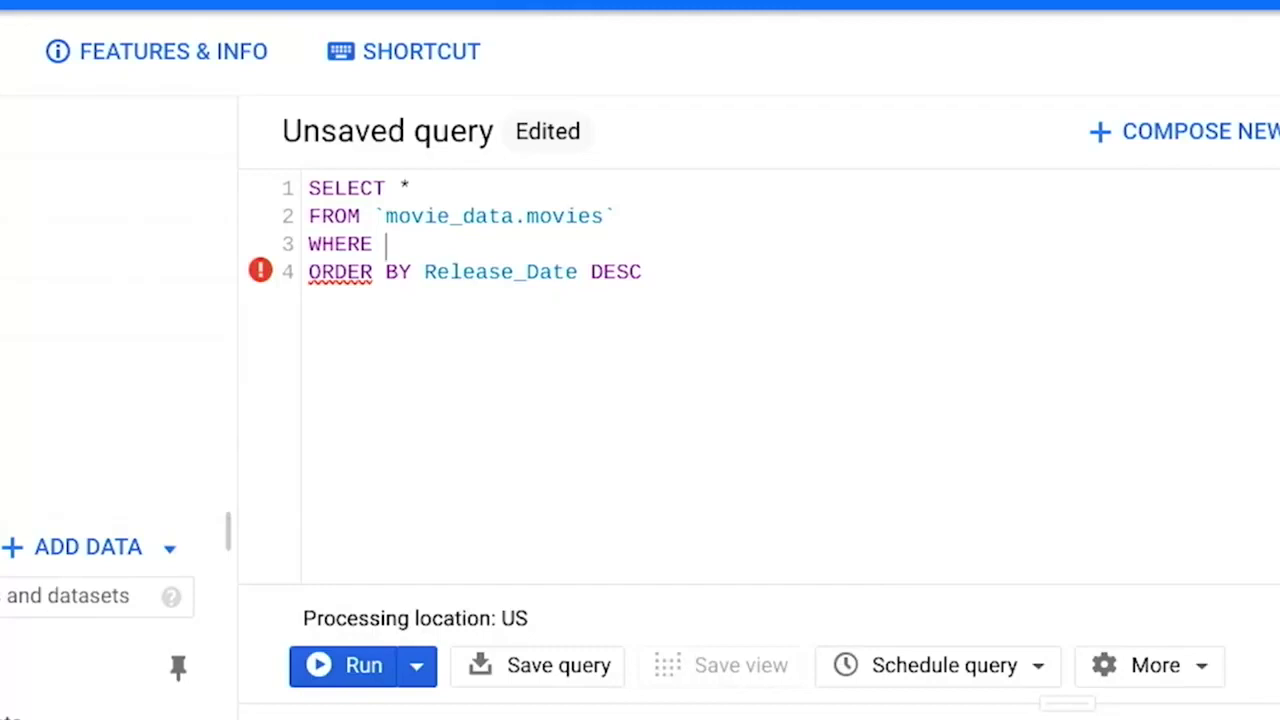
type("Genre")
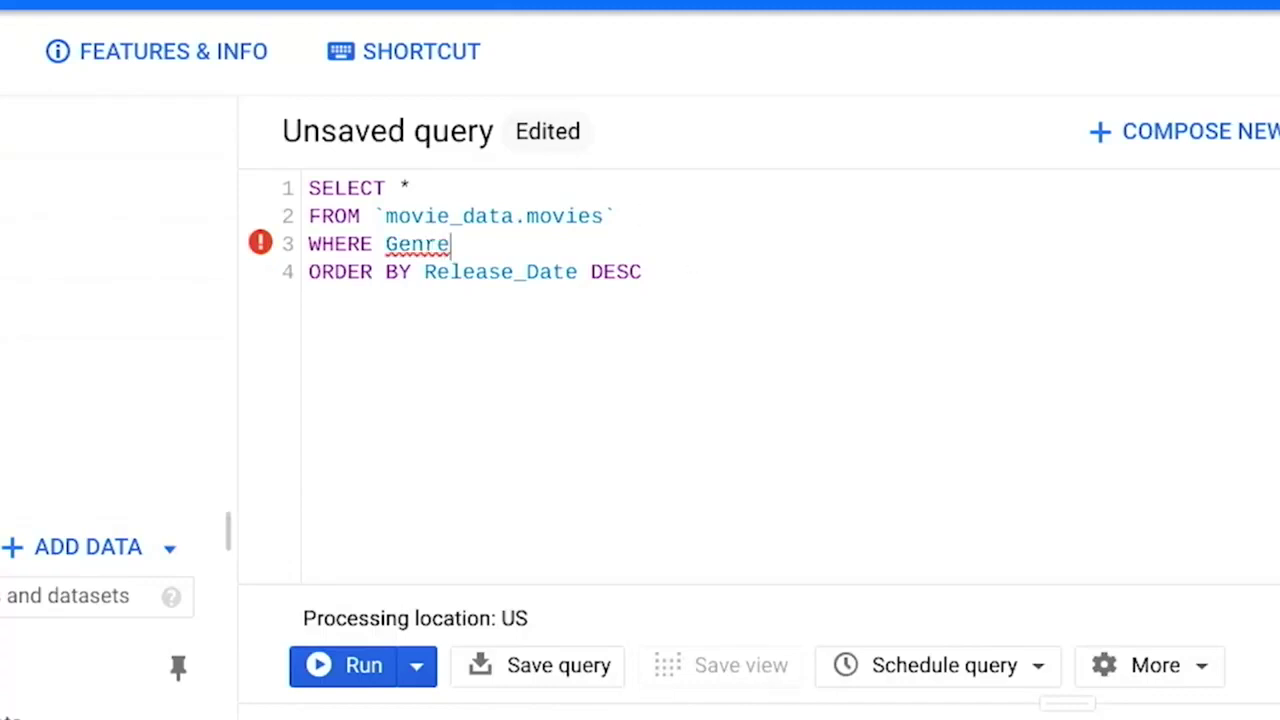
type(" =")
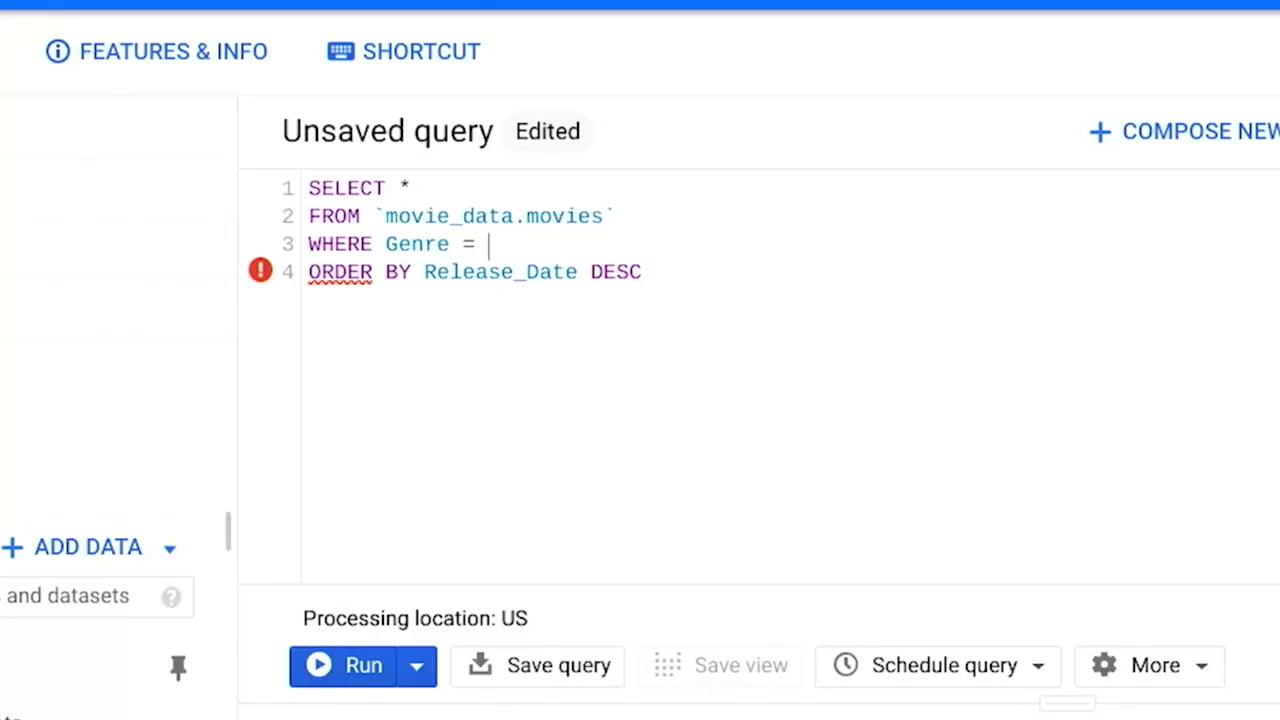
type("\"Comedy\"")
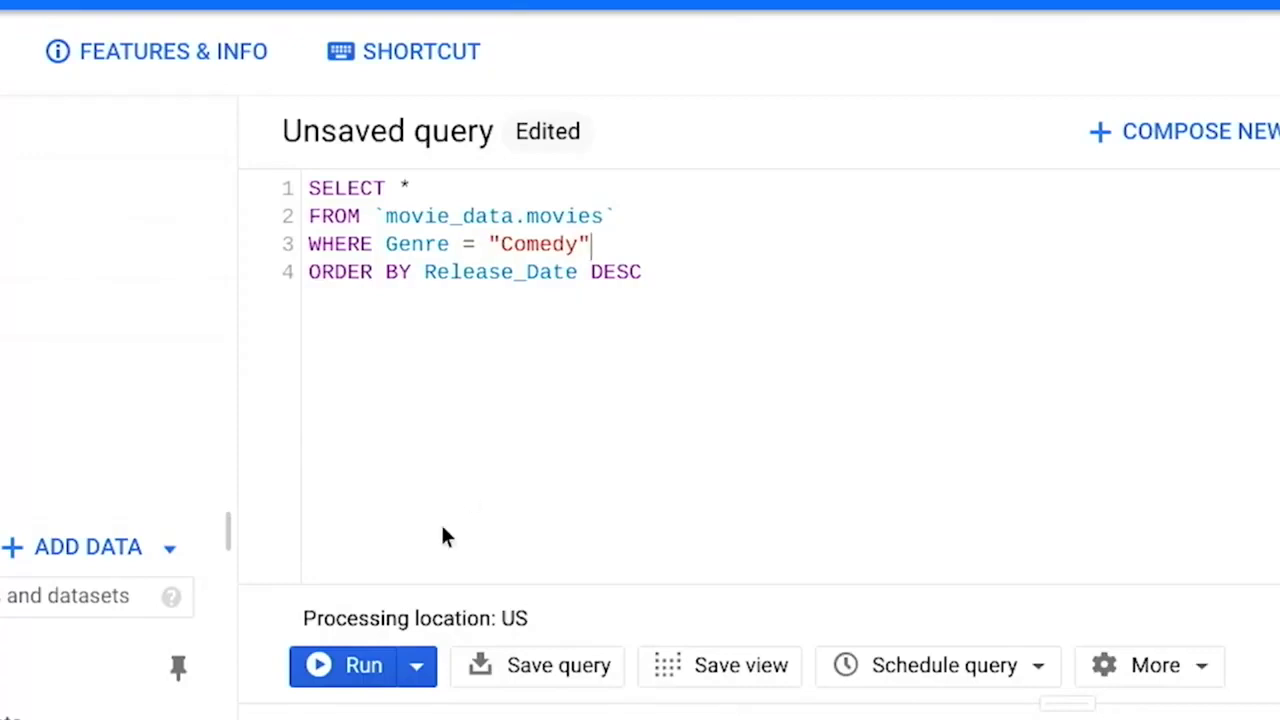
Run the genre-filtered query and look through the genre and release date of the returned movies
left_click(340, 679)
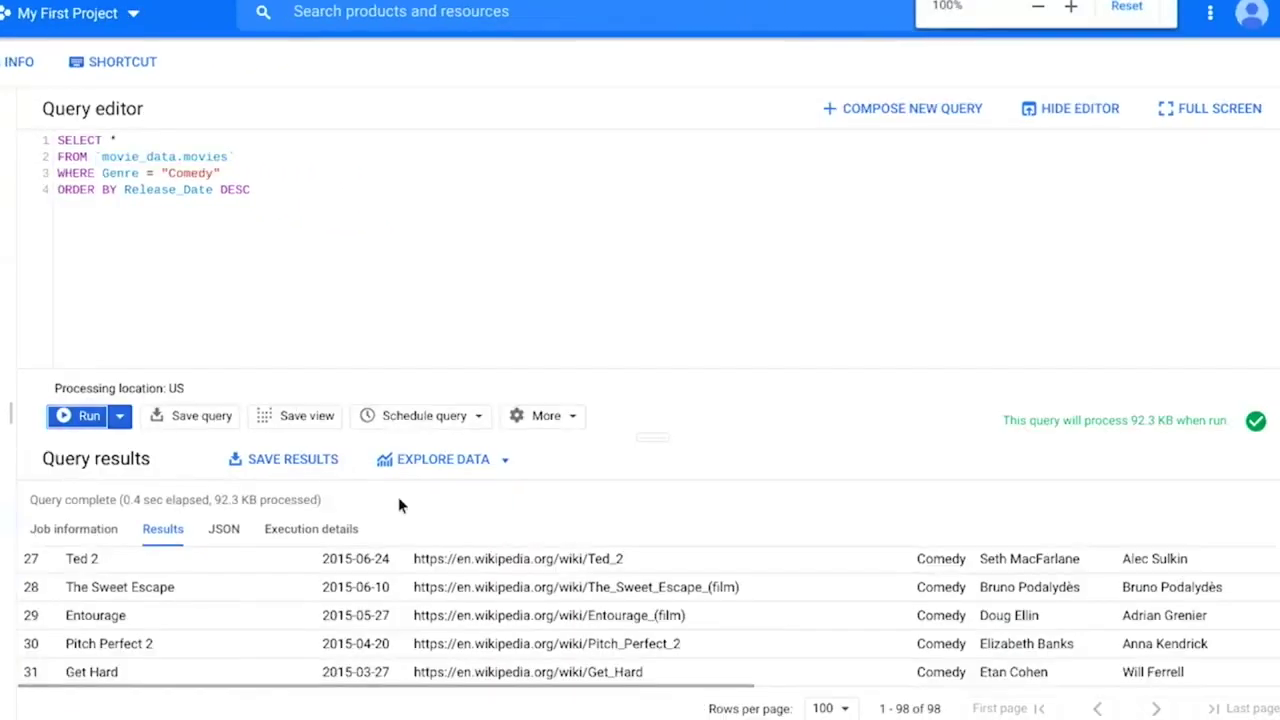
scroll(528, 608, "up", 7)
scroll(345, 613, "down", 5)
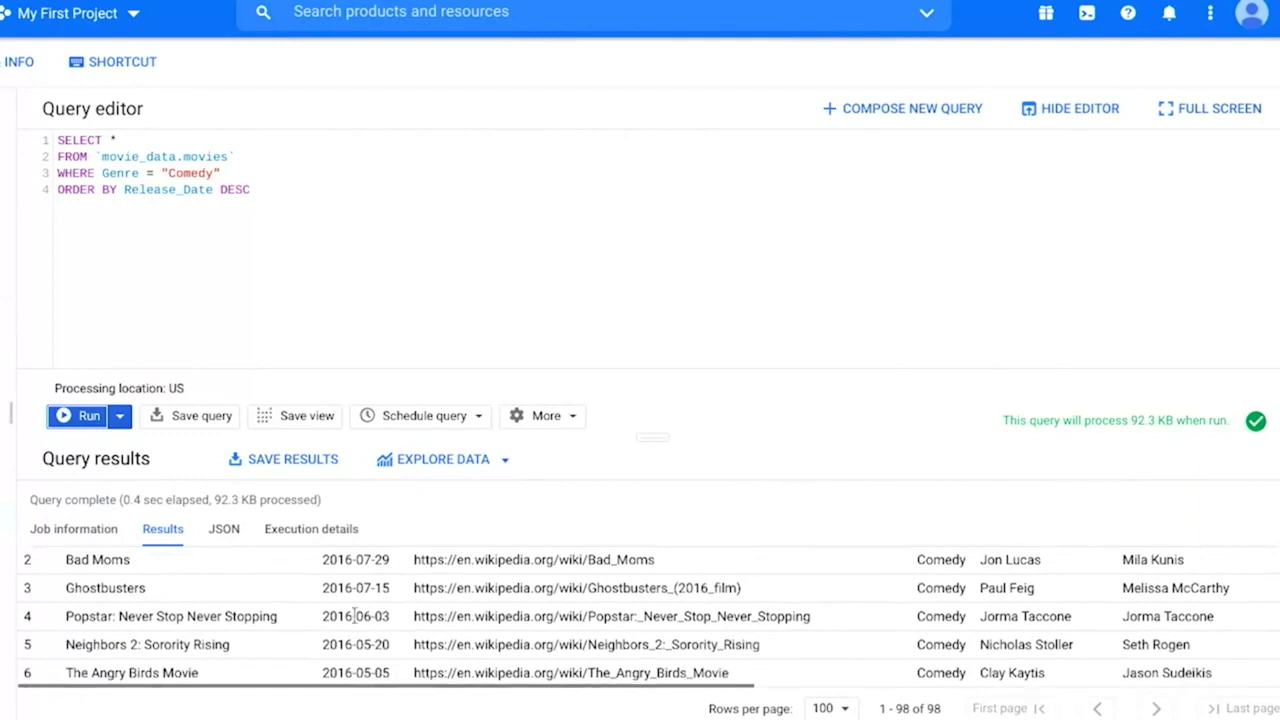
scroll(355, 622, "down", 5)
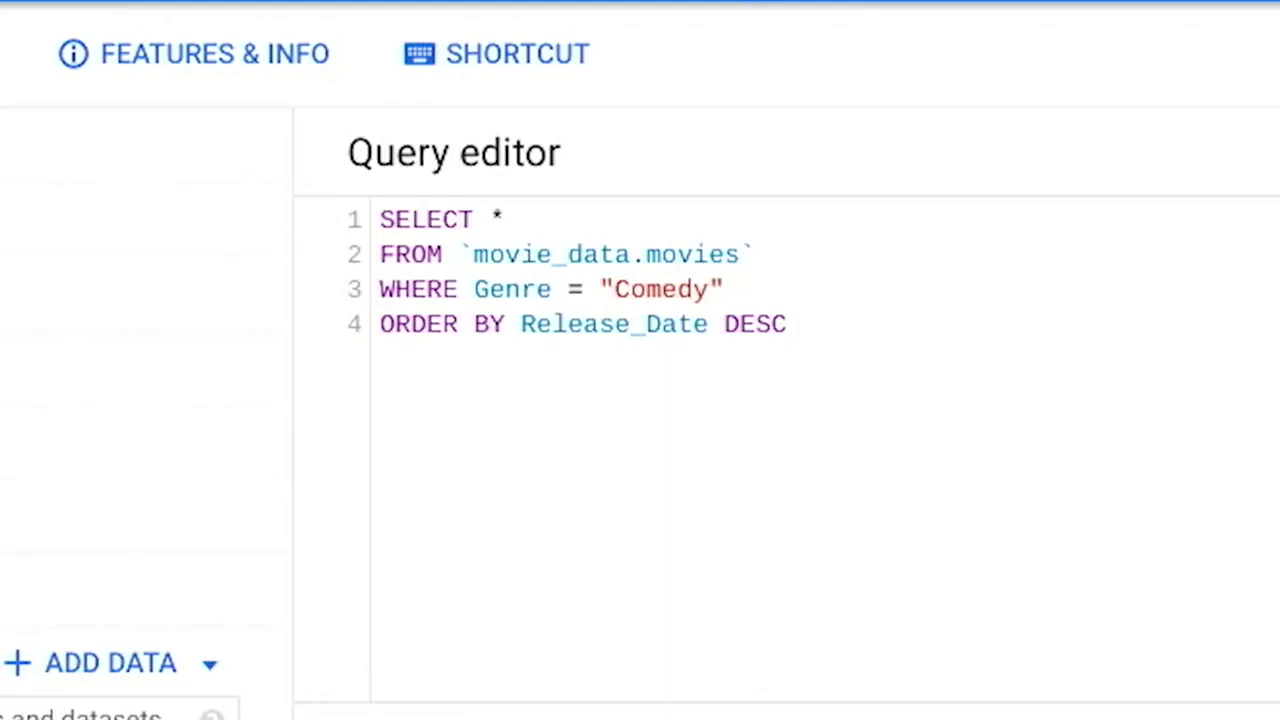
Add the condition AND Revenue > 300000000 on a new line below the WHERE clause
left_click(854, 280)
key("Return")
type("AND")
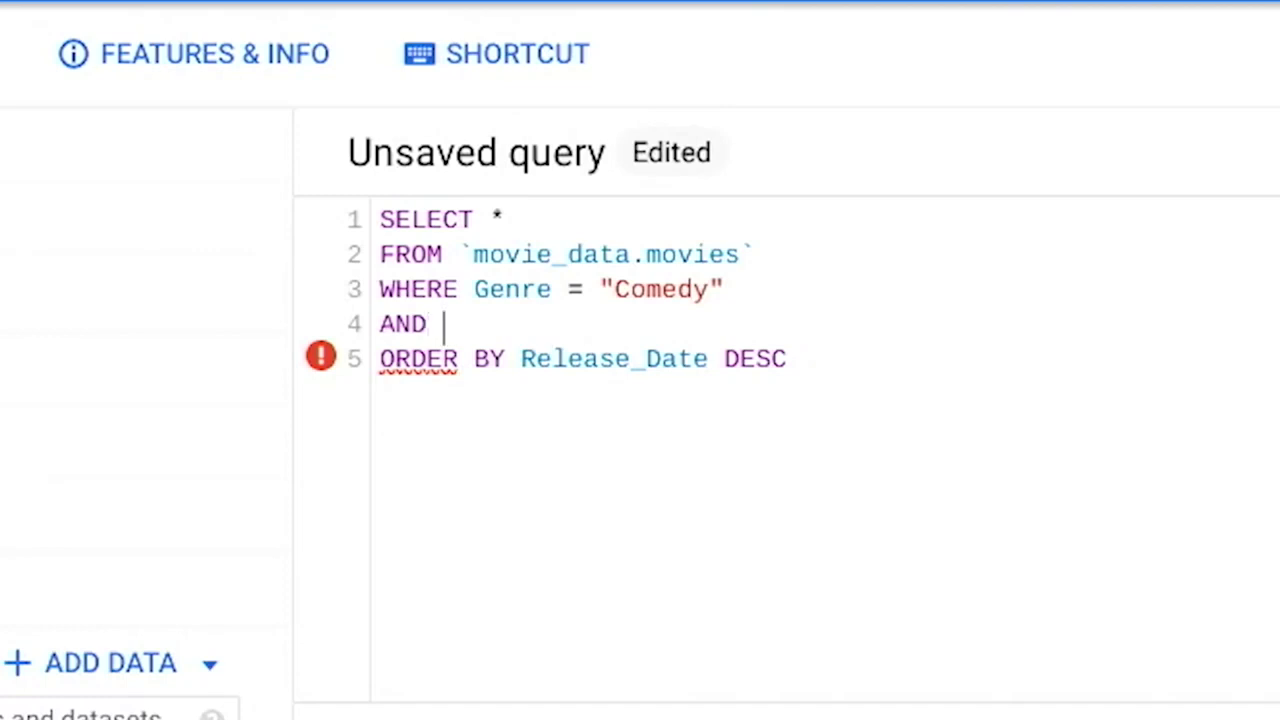
type("Revenue")
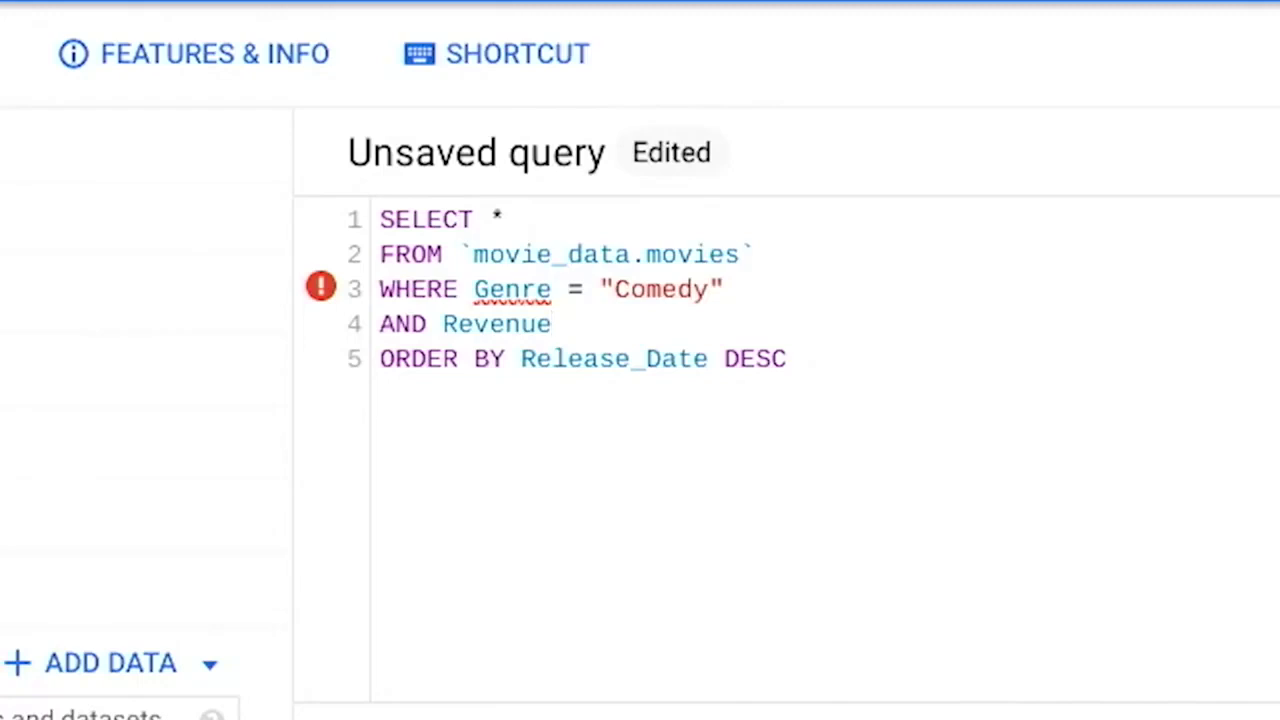
type("> 30000000")
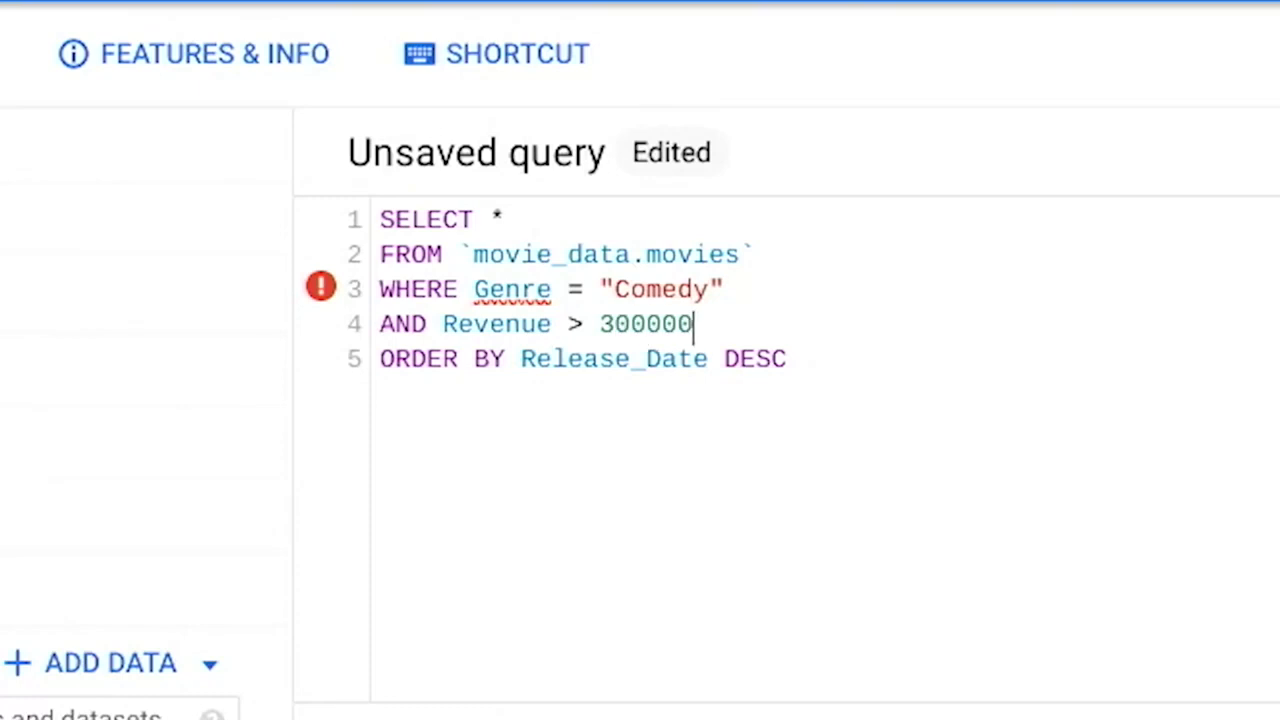
type("0")
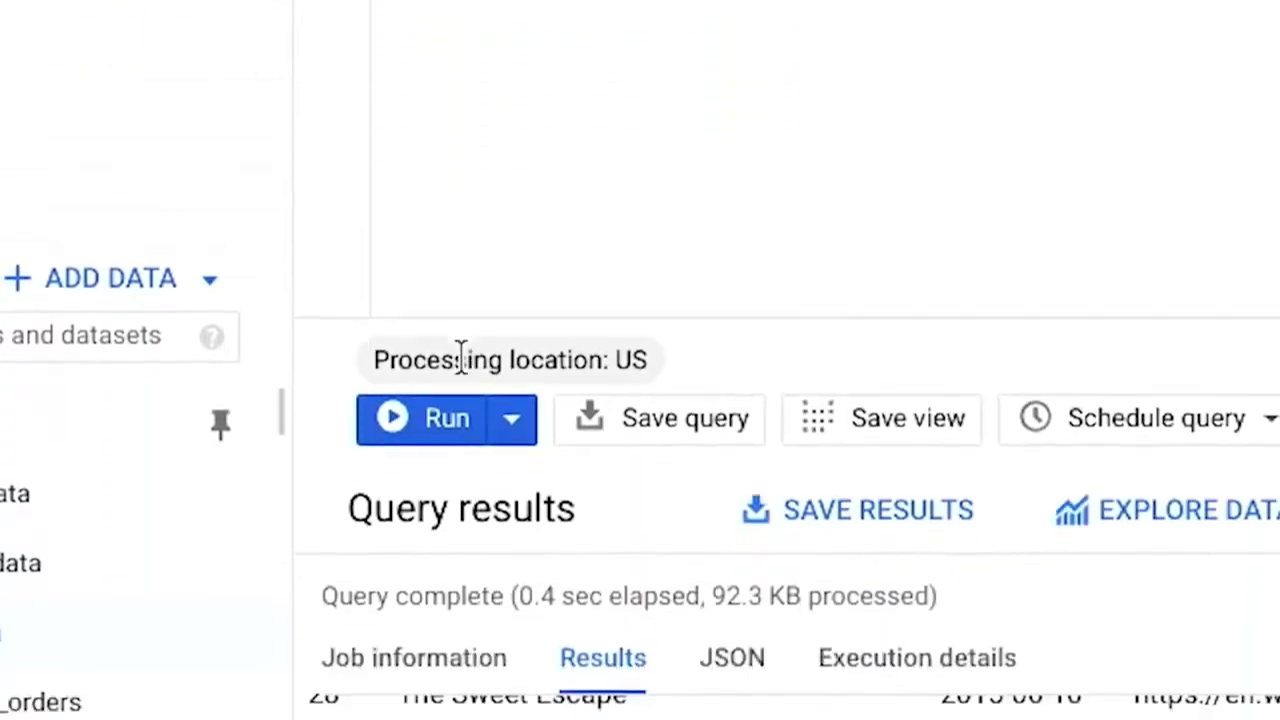
Run the query with both conditions and examine the Revenue values and movie titles in the results
left_click(449, 420)
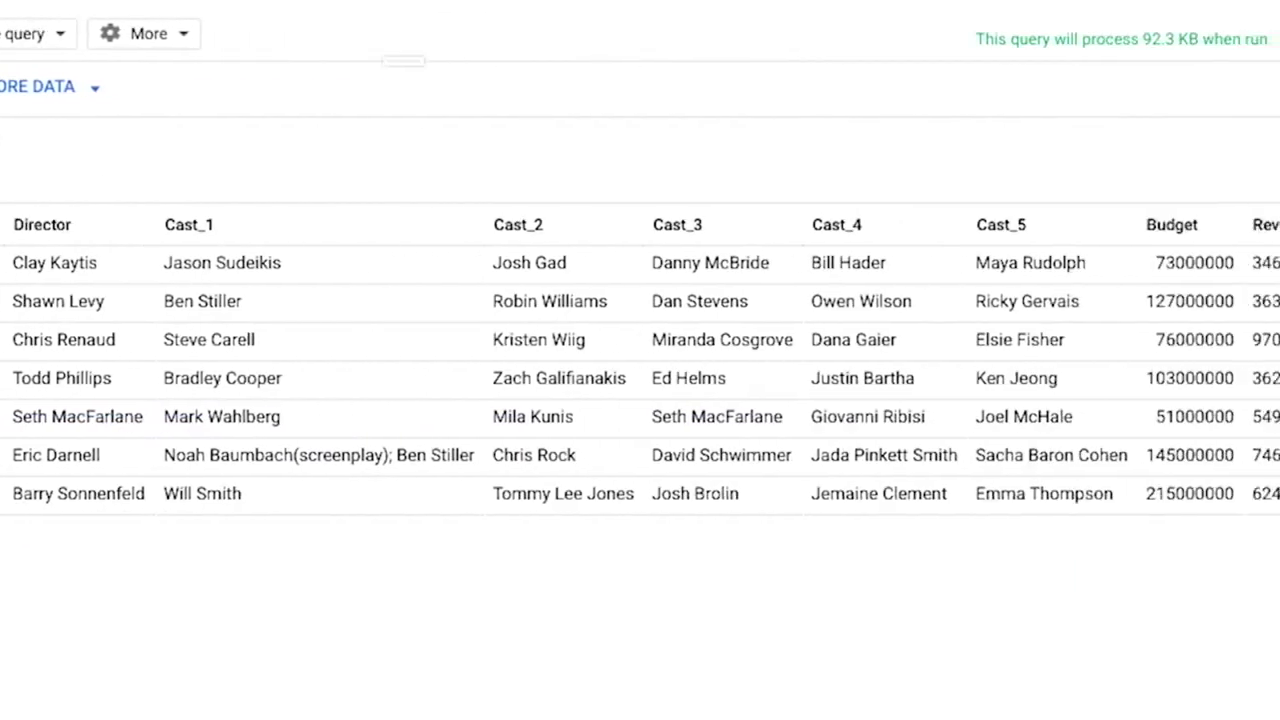
left_click_drag(912, 226, 921, 455)
left_click(921, 455)
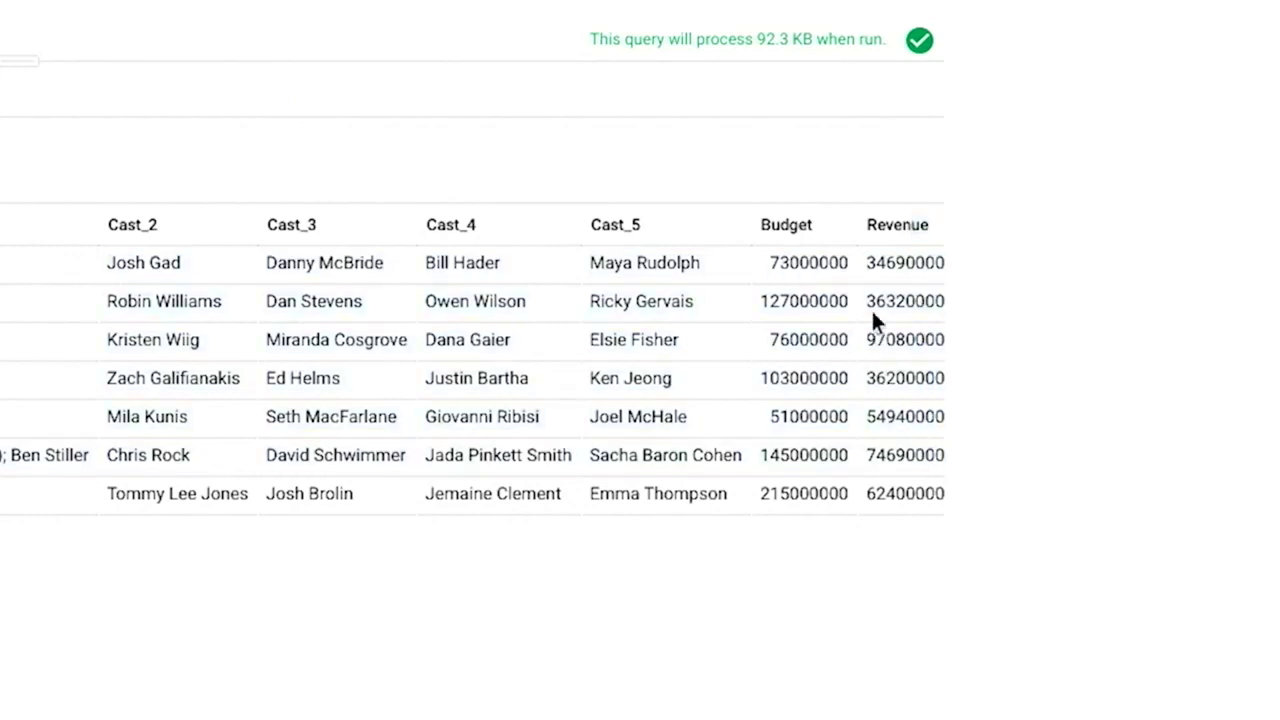
scroll(707, 360, "left", 5)
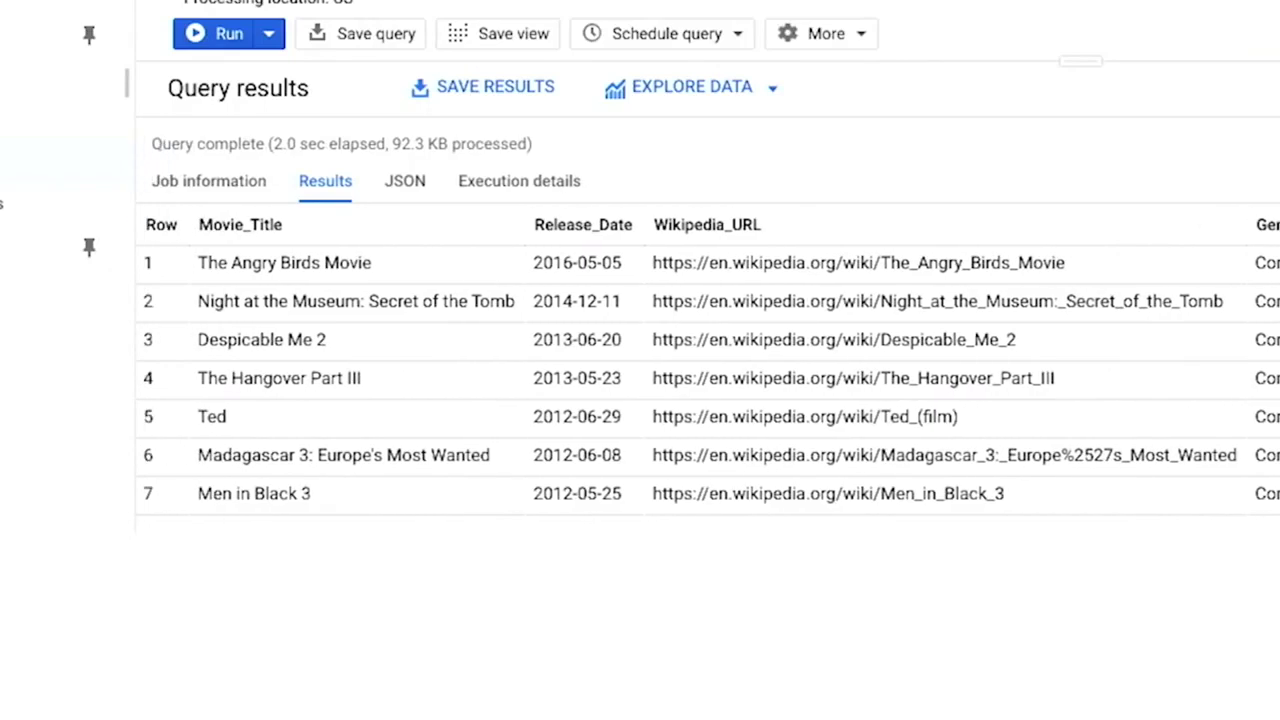
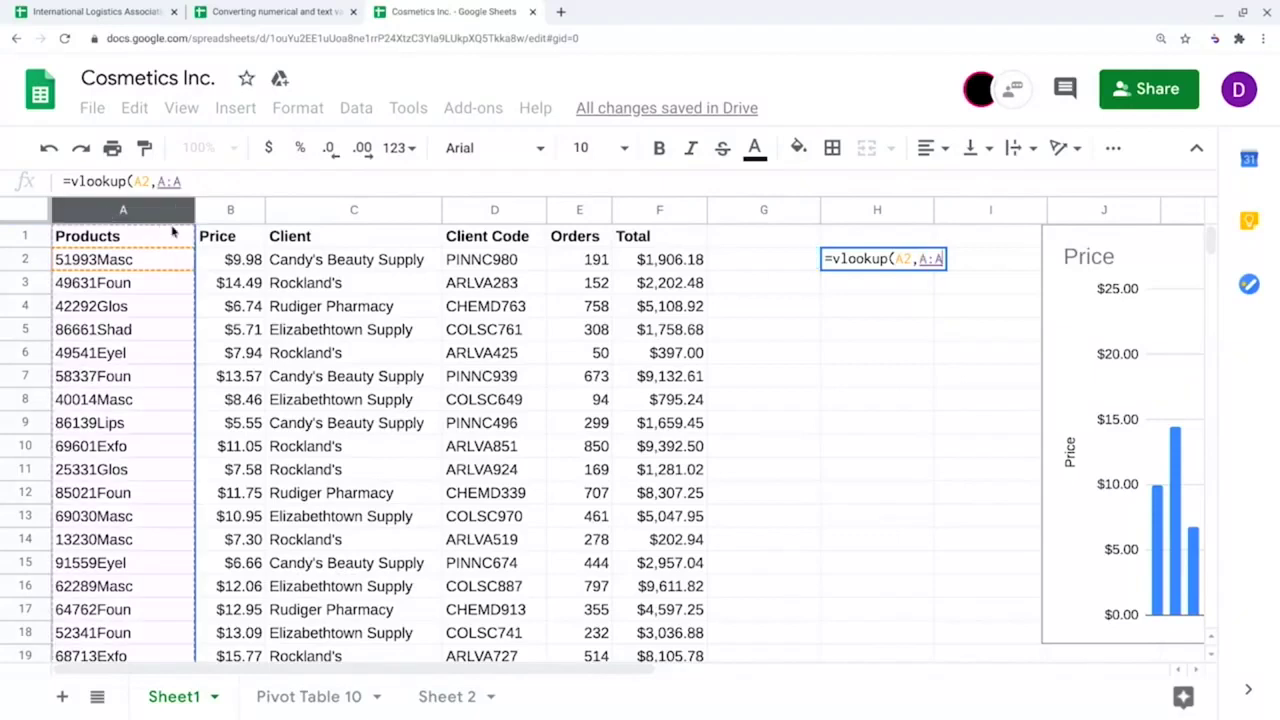
In the Cosmetics Inc. Google Sheet, complete the VLOOKUP formula for A2 in cell H2 with column index 2 and false
type(",2,false)")
key("Return")
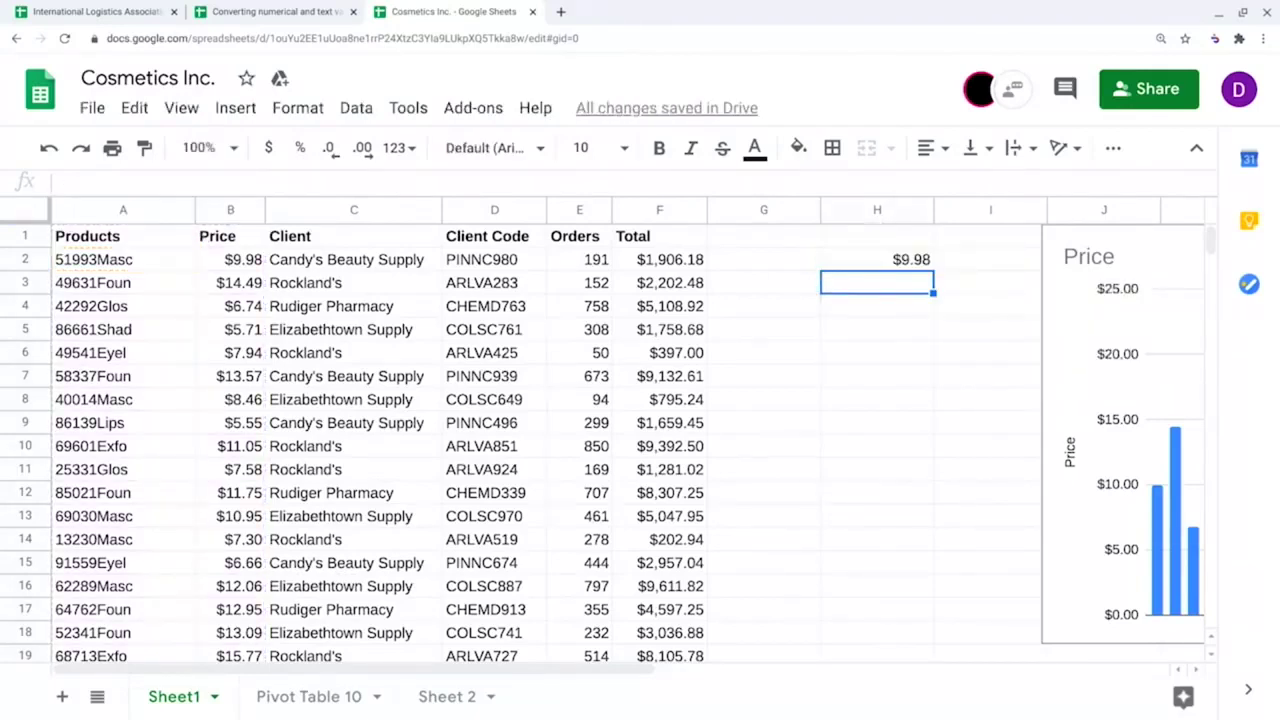
Search the sheet for the product code 15143
key("ctrl+f")
type("15143")
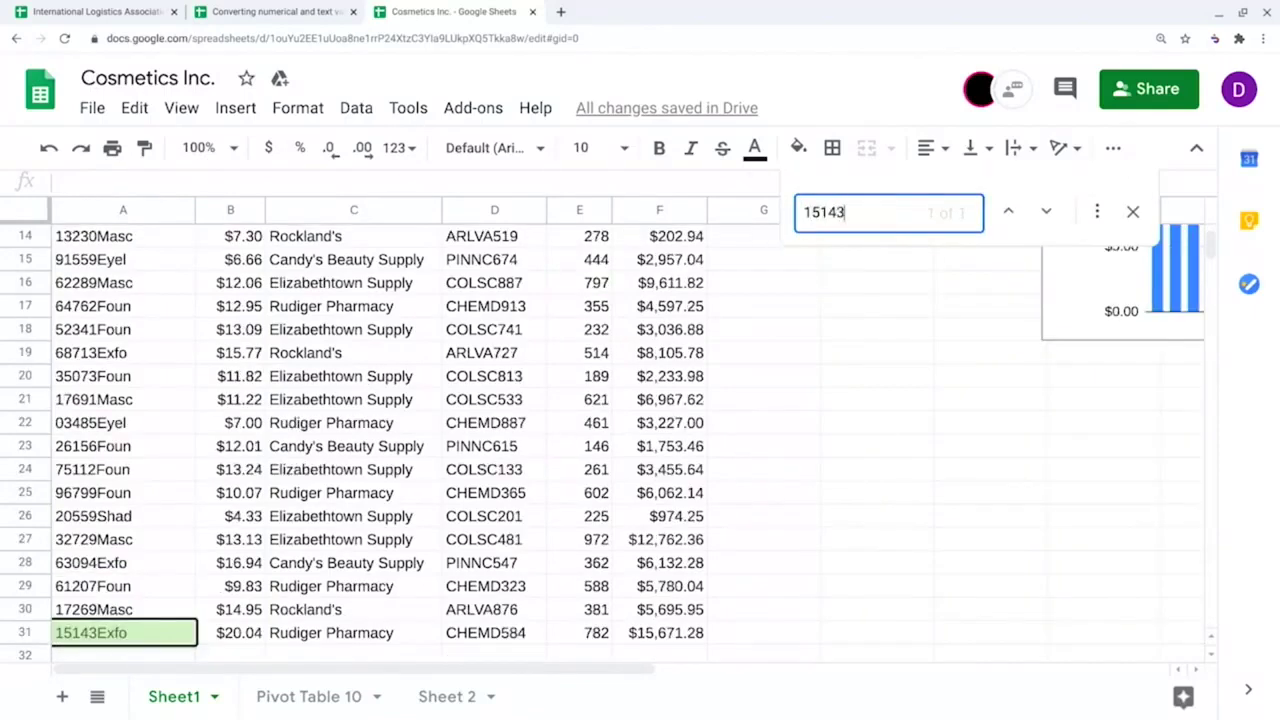
Replace the search term and search the Cosmetics Inc. sheet for the product code 32729
key("BackSpace")
key("BackSpace")
key("BackSpace")
key("BackSpace")
key("BackSpace")
type("32729")
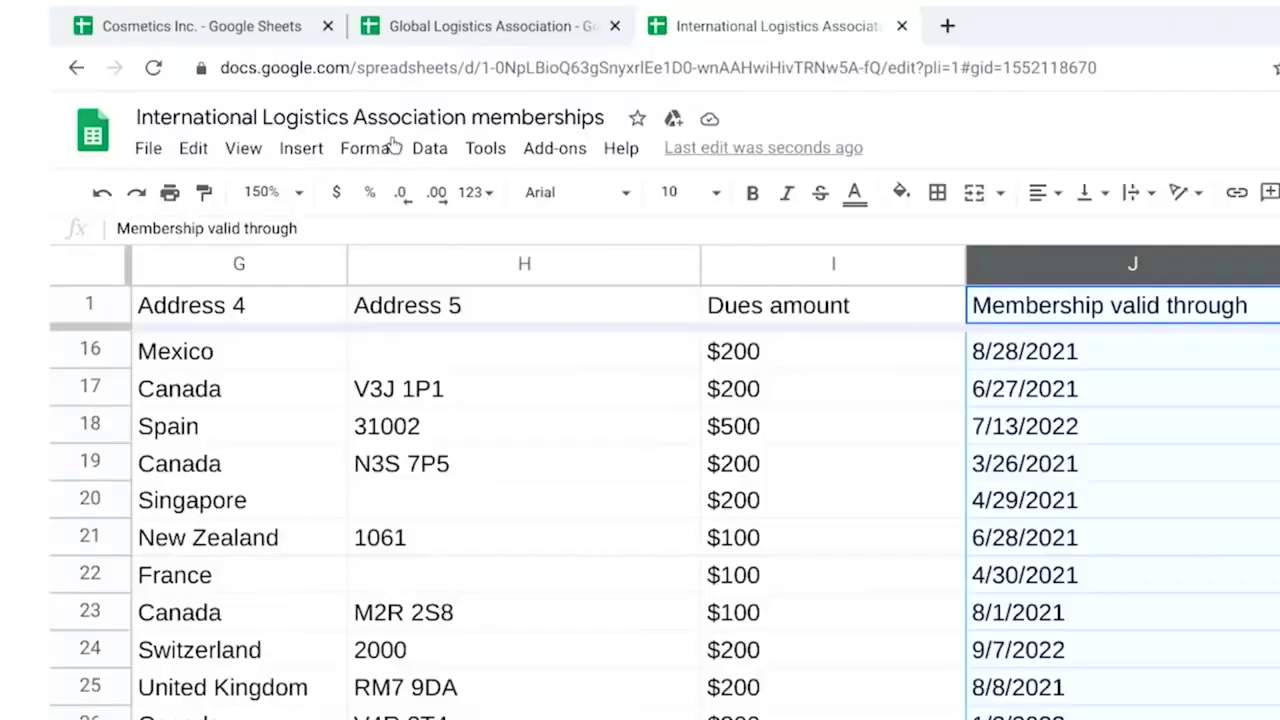
In the International Logistics Association memberships spreadsheet, apply a number format to the Membership valid through column
left_click(367, 148)
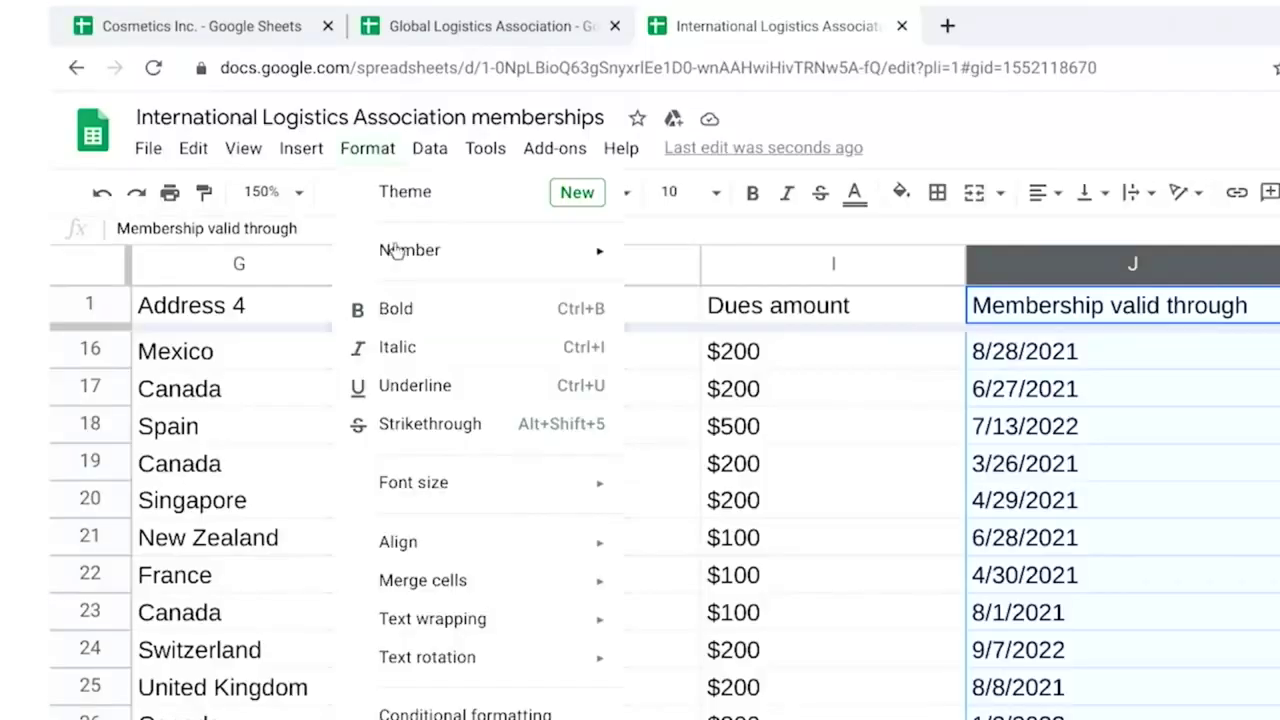
mouse_move(404, 258)
left_click(688, 664)
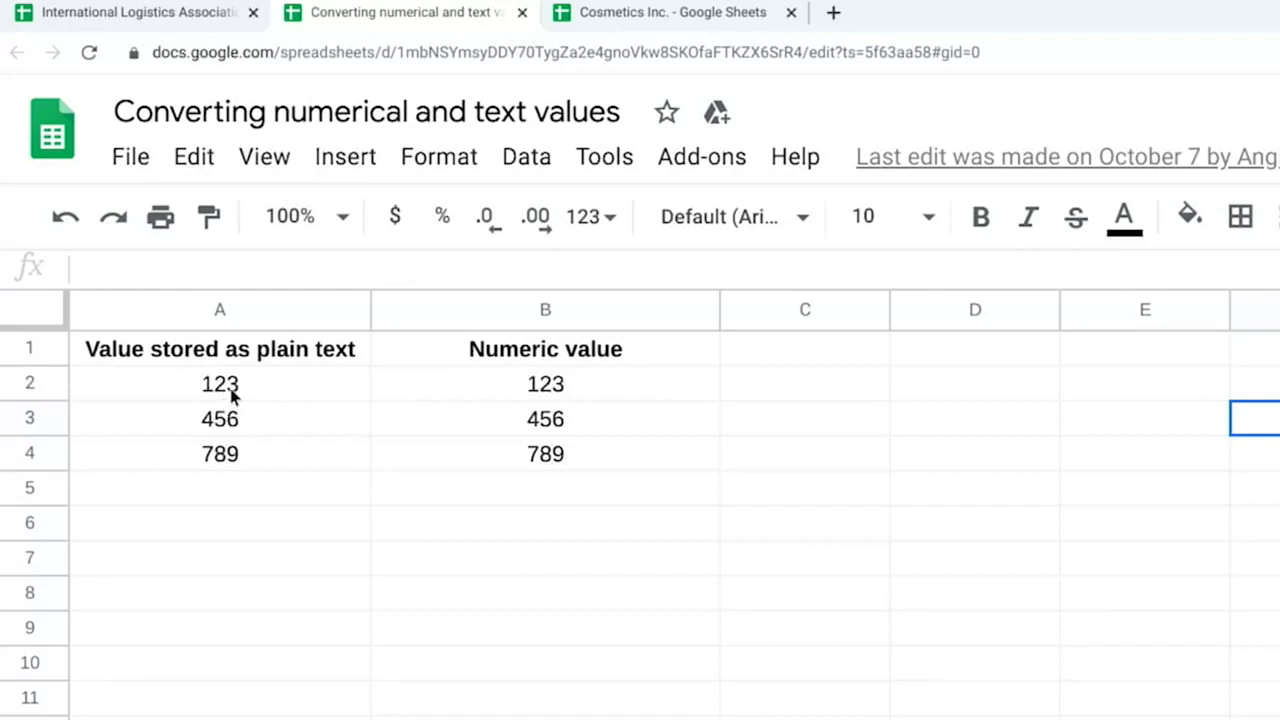
In the Converting numerical and text values spreadsheet, check which number format is applied to cell A2
left_click(232, 395)
left_click(440, 158)
mouse_move(564, 320)
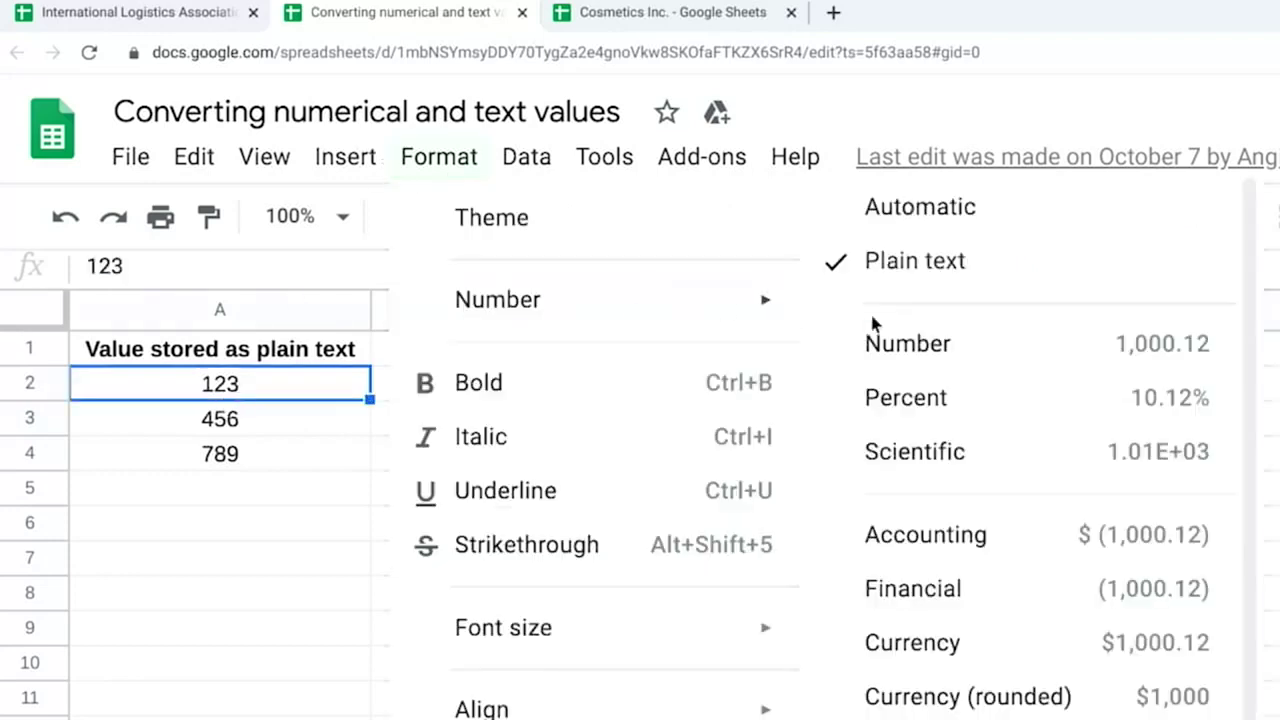
left_click(1242, 447)
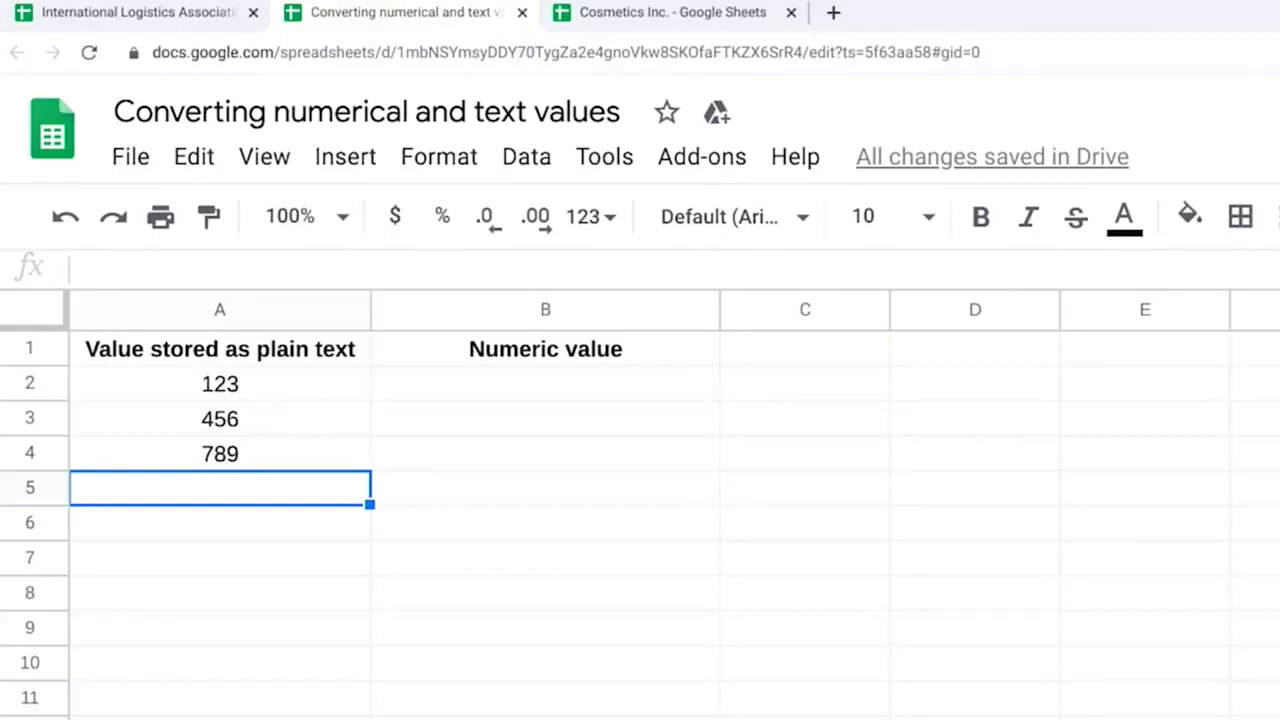
Enter the formula =sum(A2:A4) in cell A5 to total the values stored as plain text
double_click(183, 496)
type("=sum(")
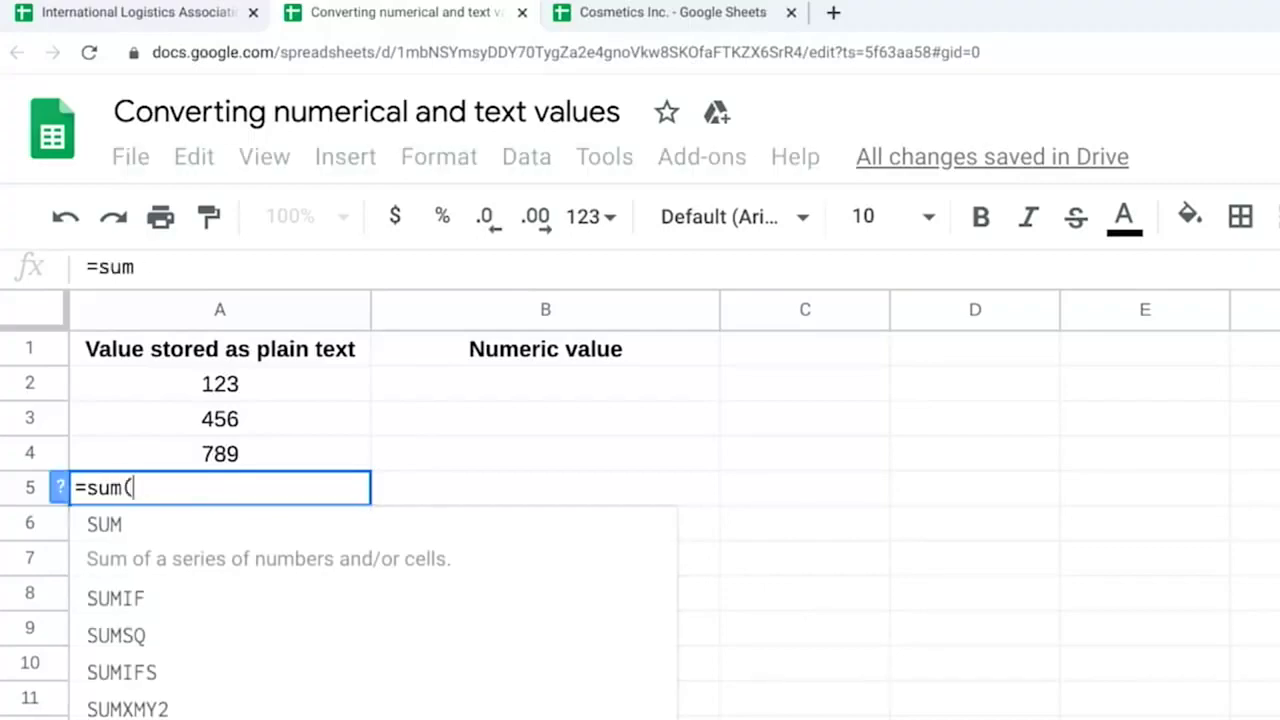
left_click(244, 398)
left_click_drag(245, 418, 243, 444)
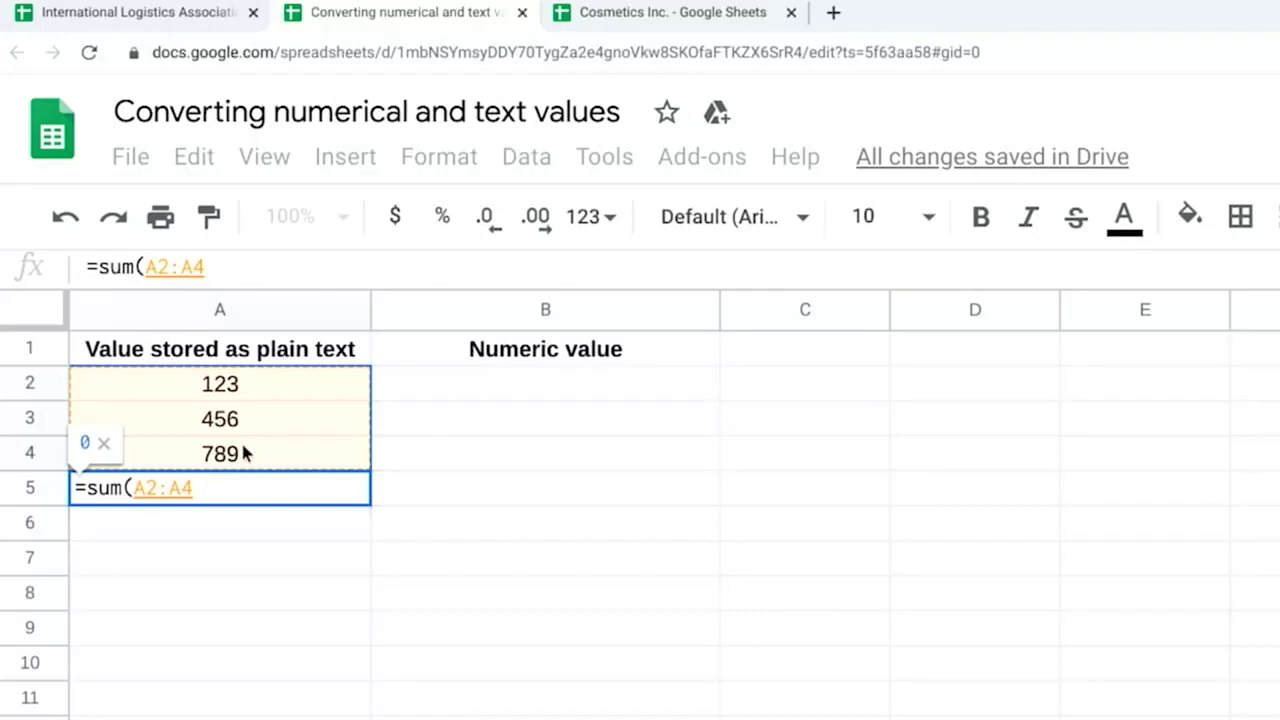
type(")")
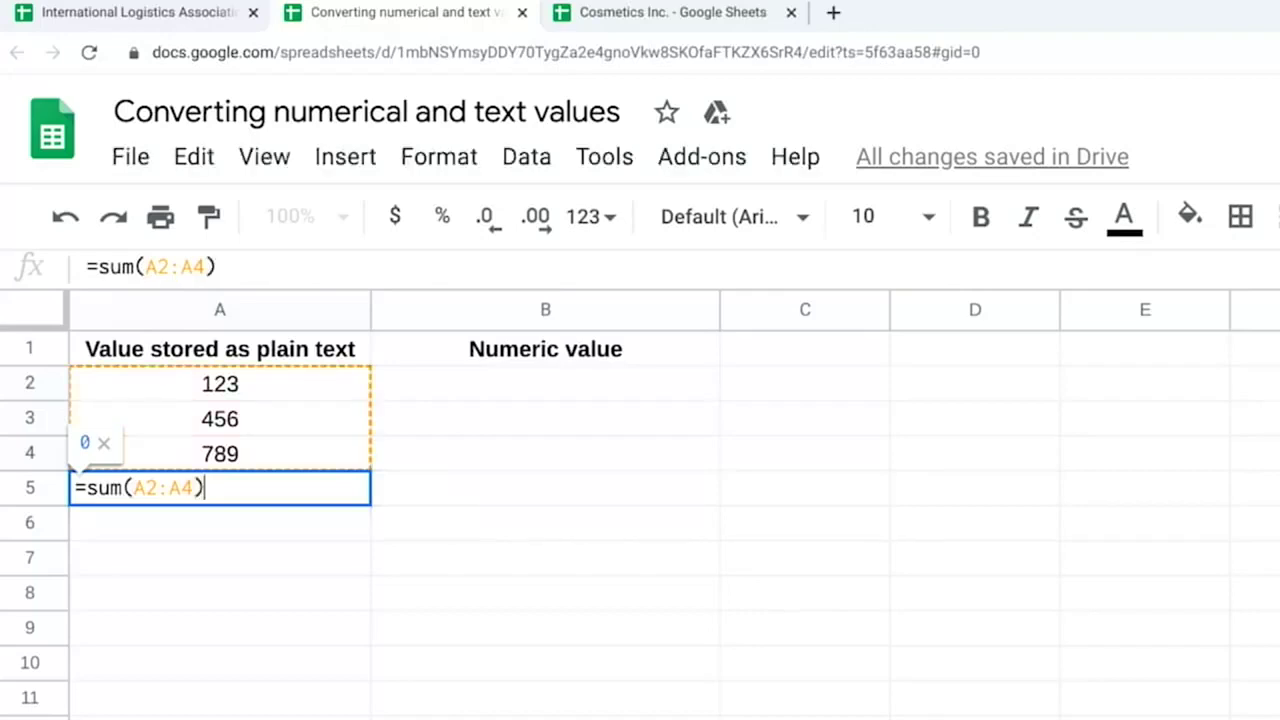
key("Return")
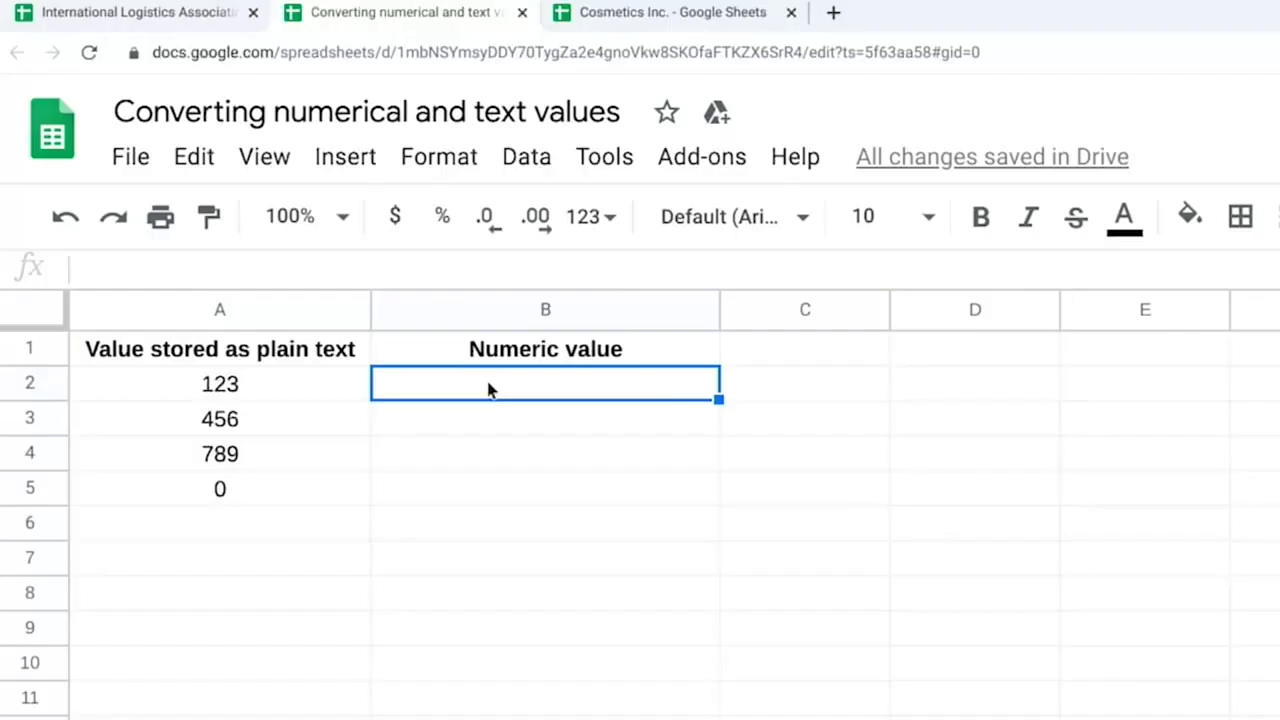
Enter =value(A2) in cell B2 under Numeric value and fill the formula down through B4
type("=")
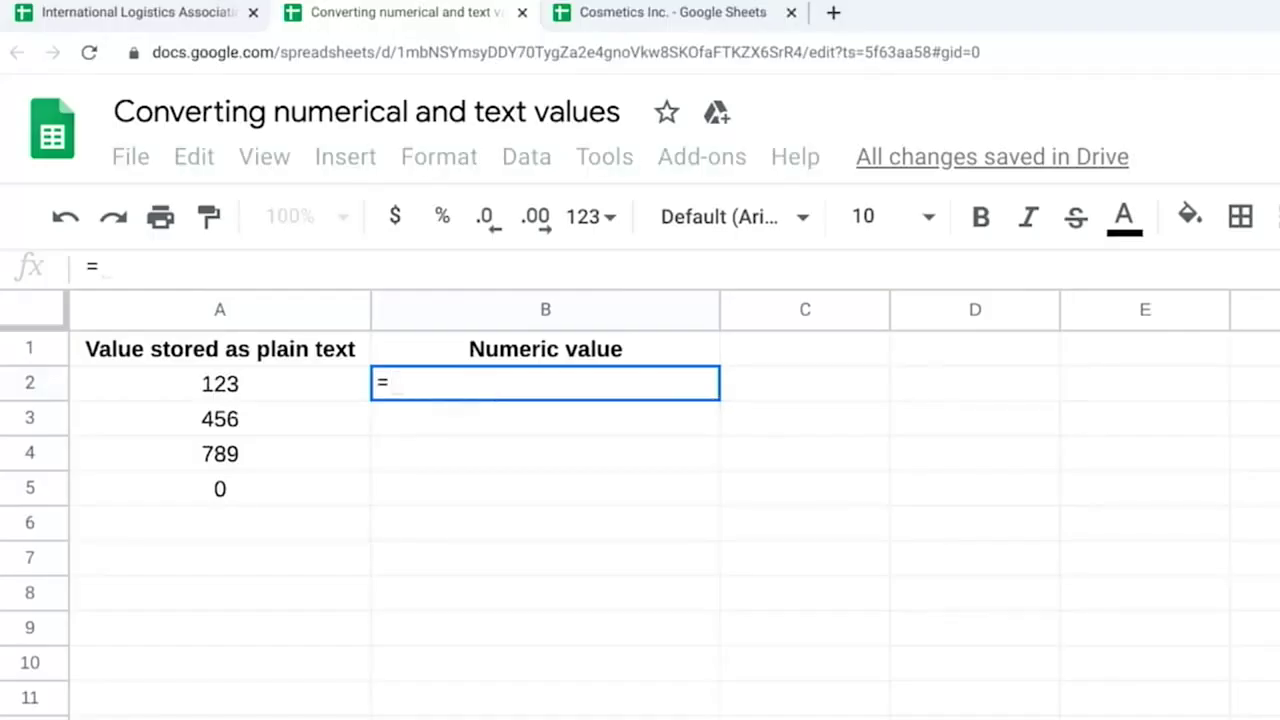
type("val")
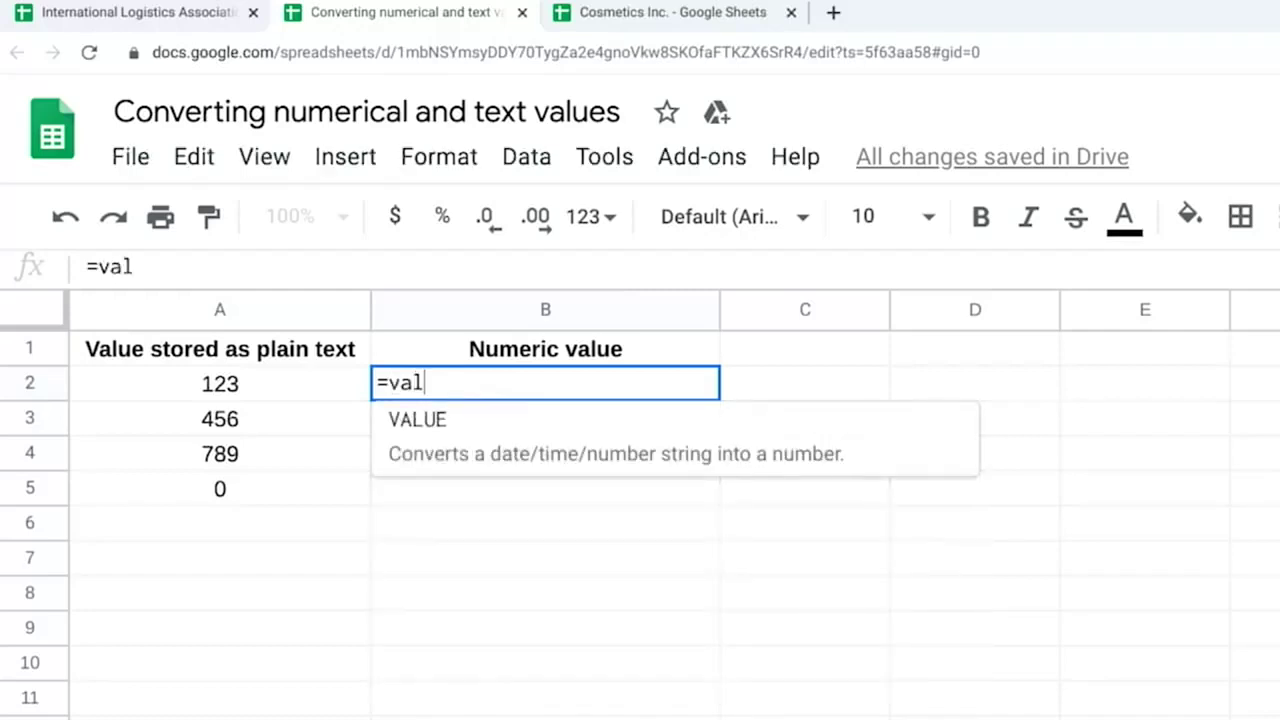
type("ue(")
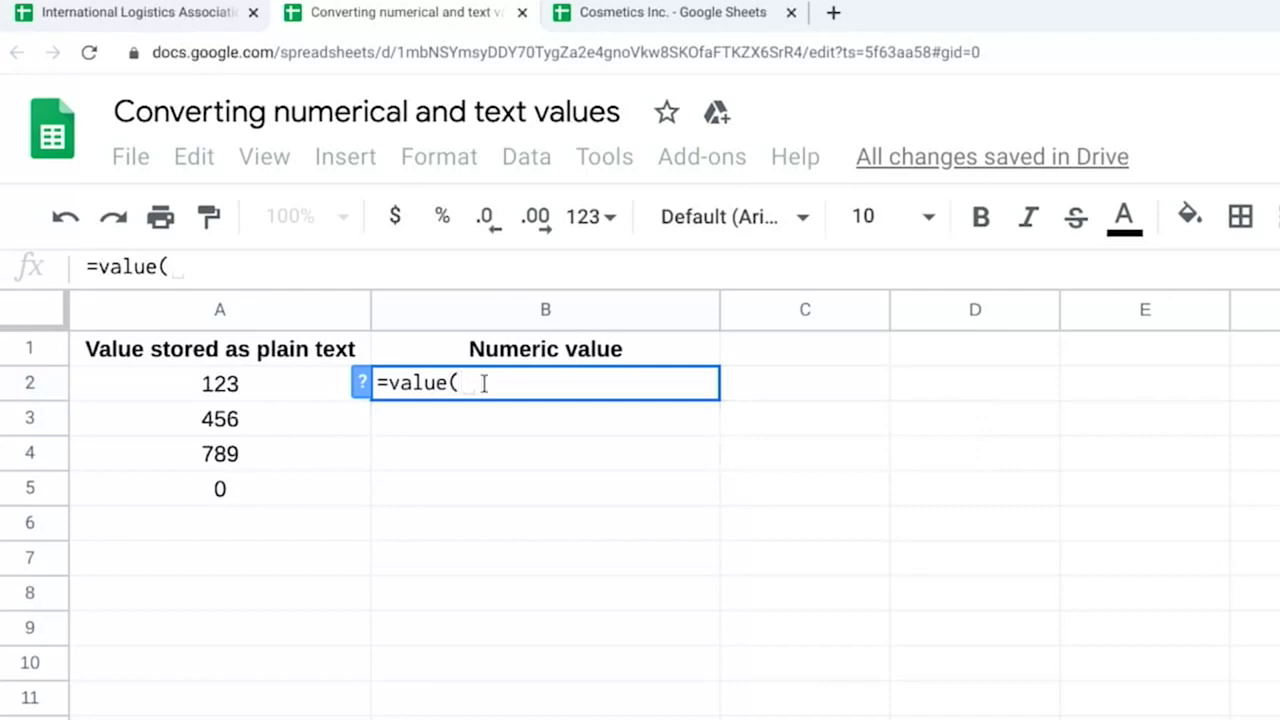
left_click(331, 392)
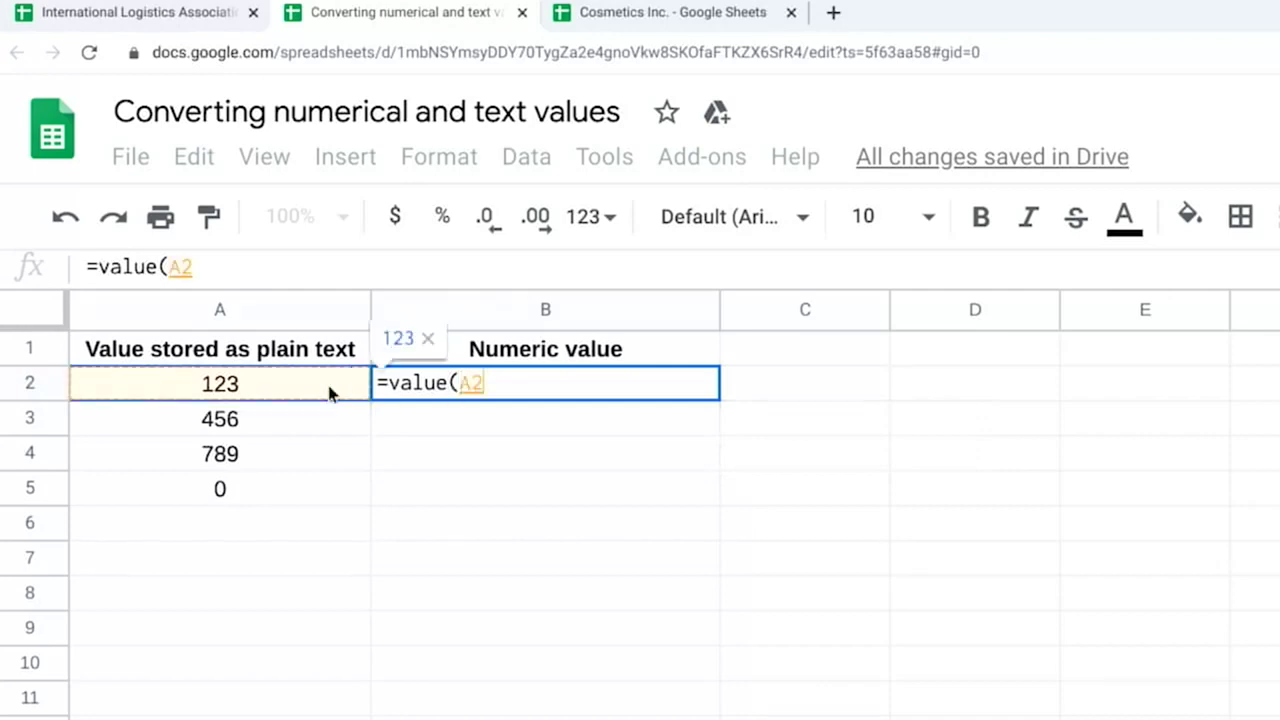
type(")")
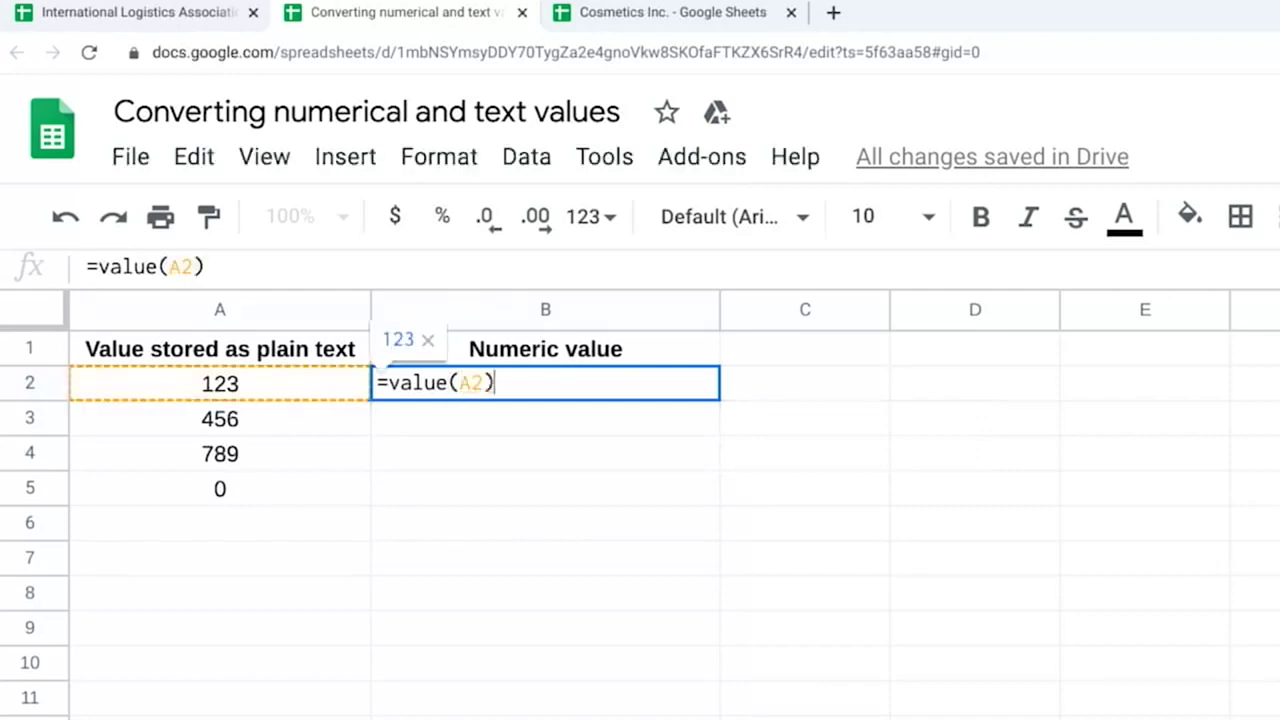
key("Return")
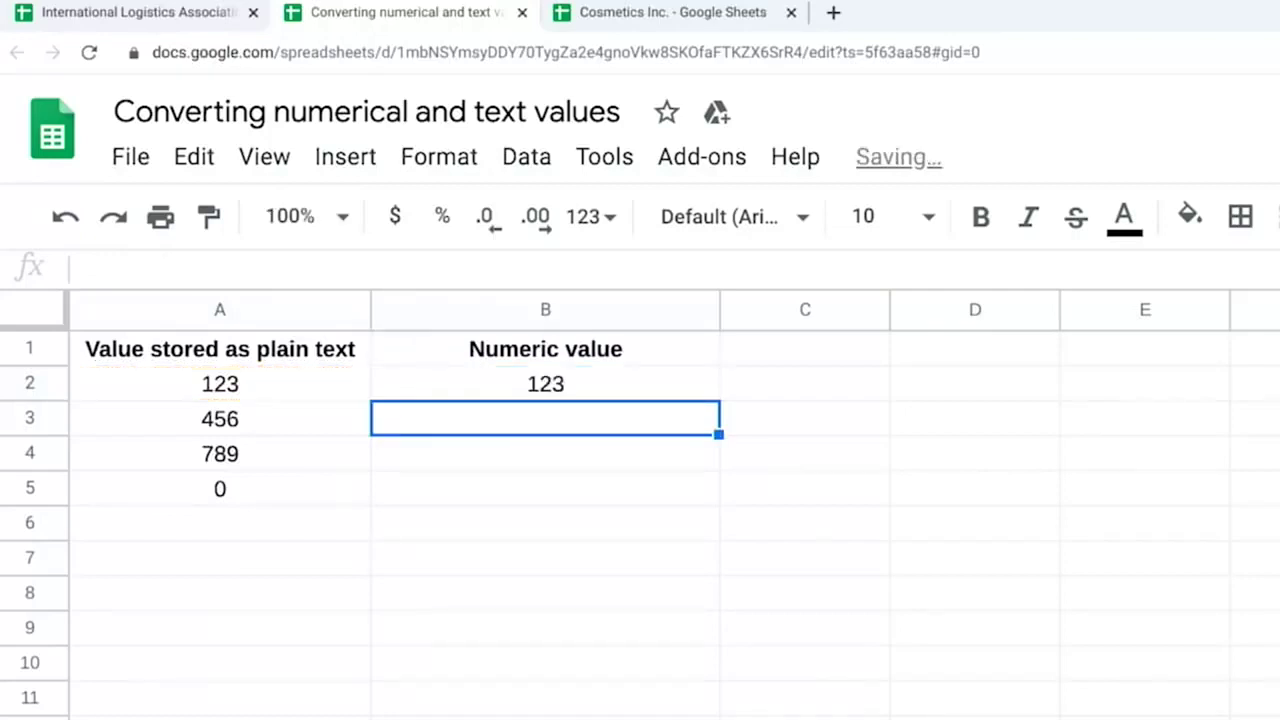
left_click(677, 396)
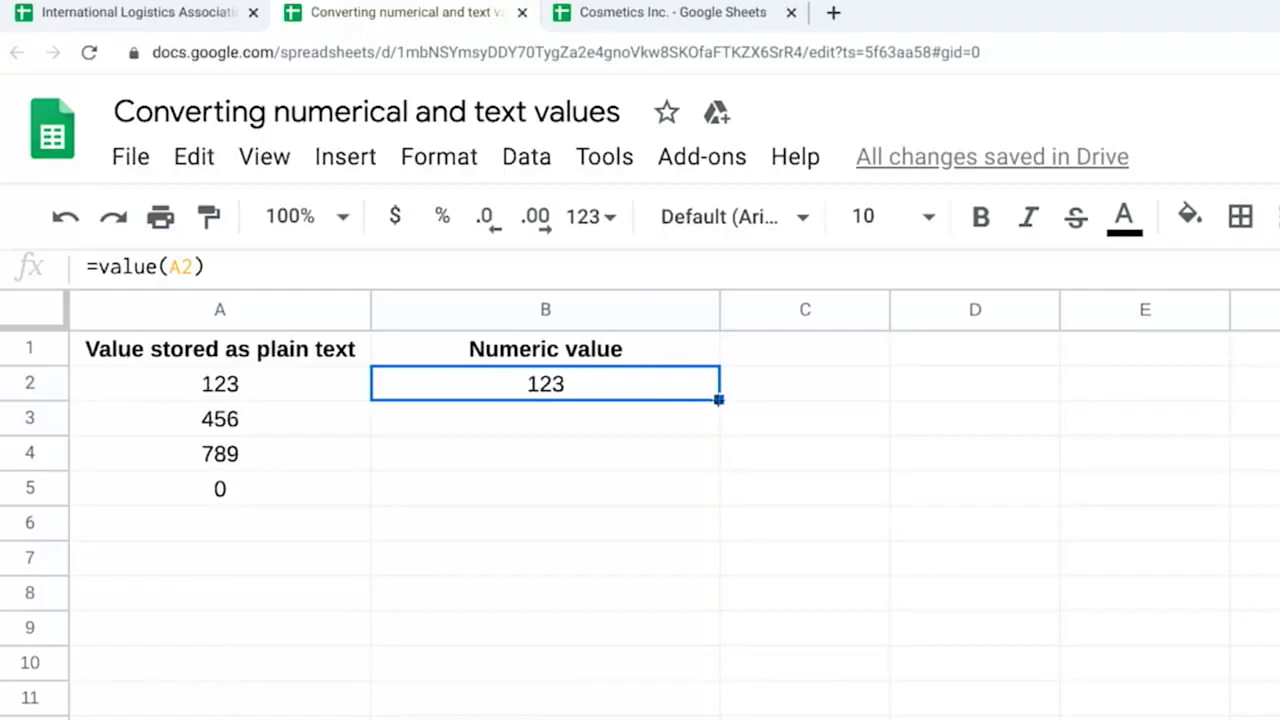
left_click_drag(719, 399, 700, 462)
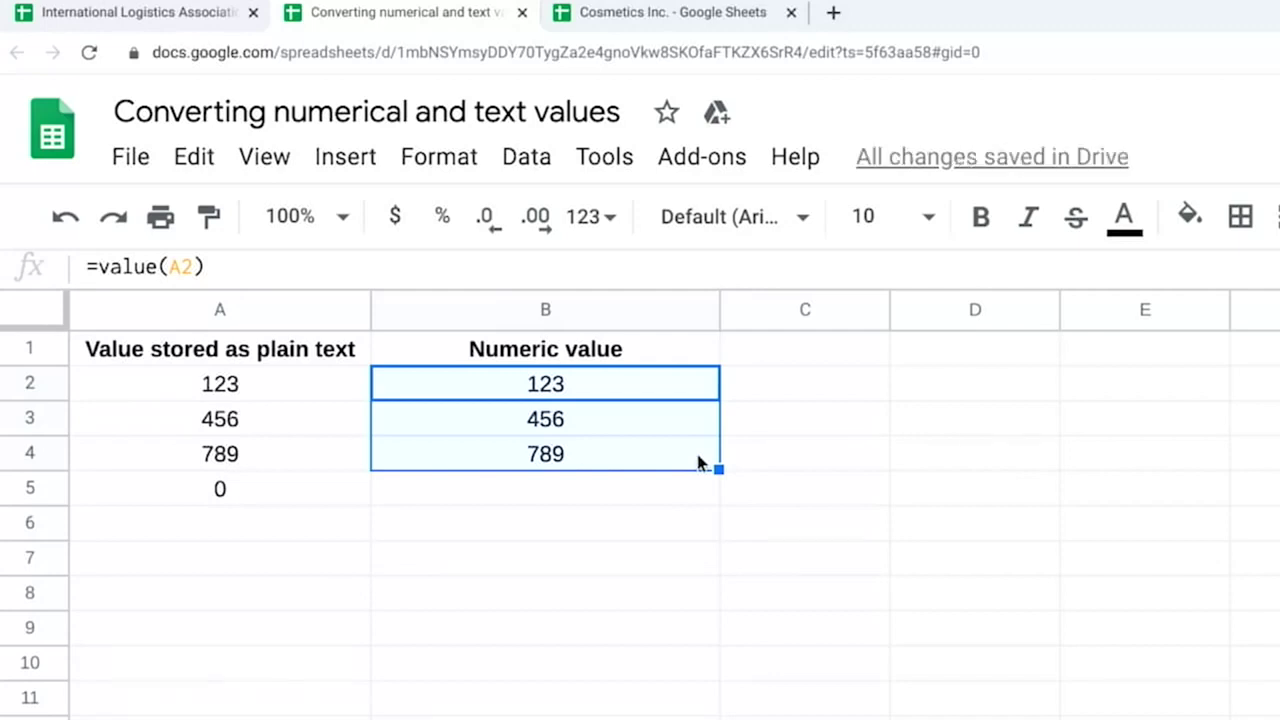
Total the converted numeric values B2:B4 with a SUM formula in cell B5
left_click(698, 490)
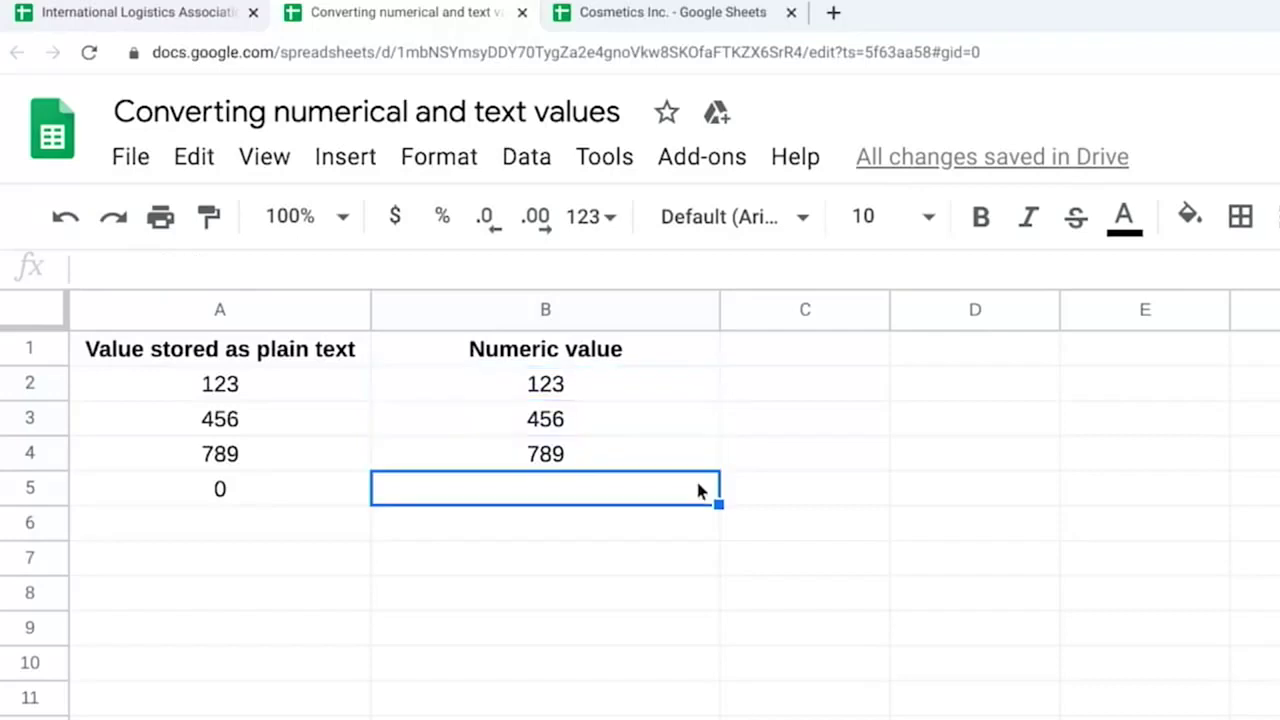
type("=s")
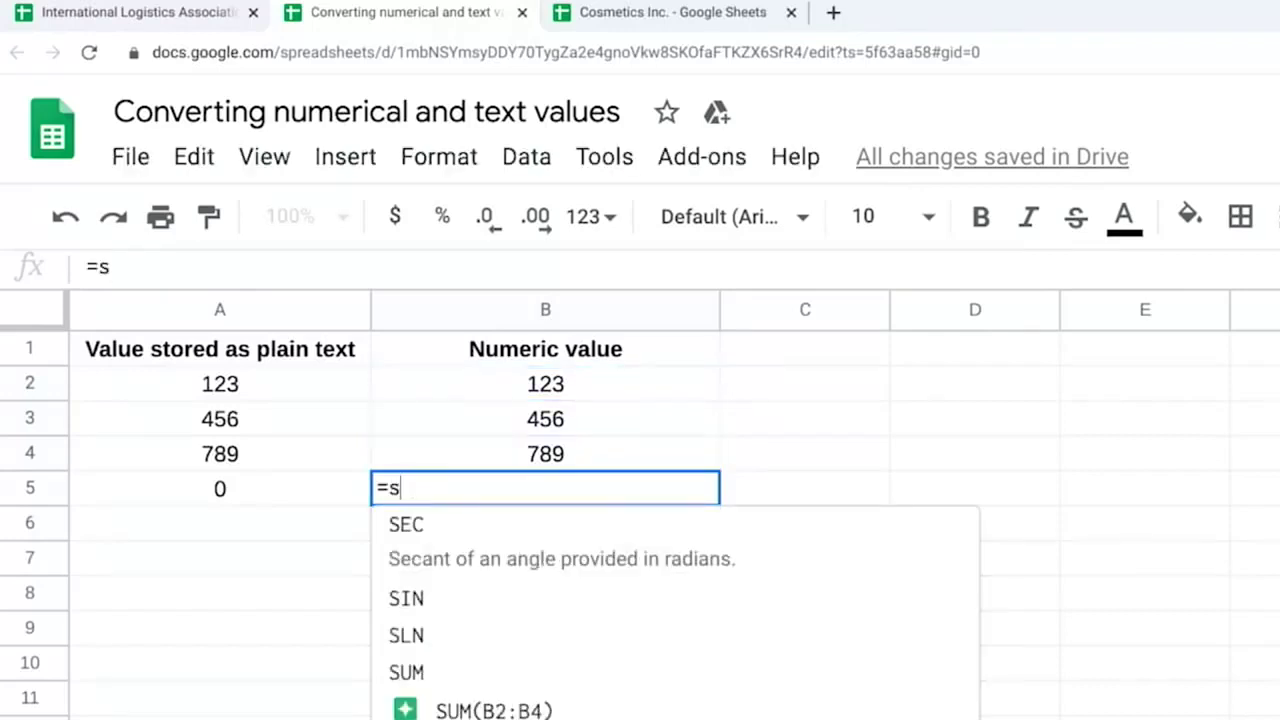
type("um")
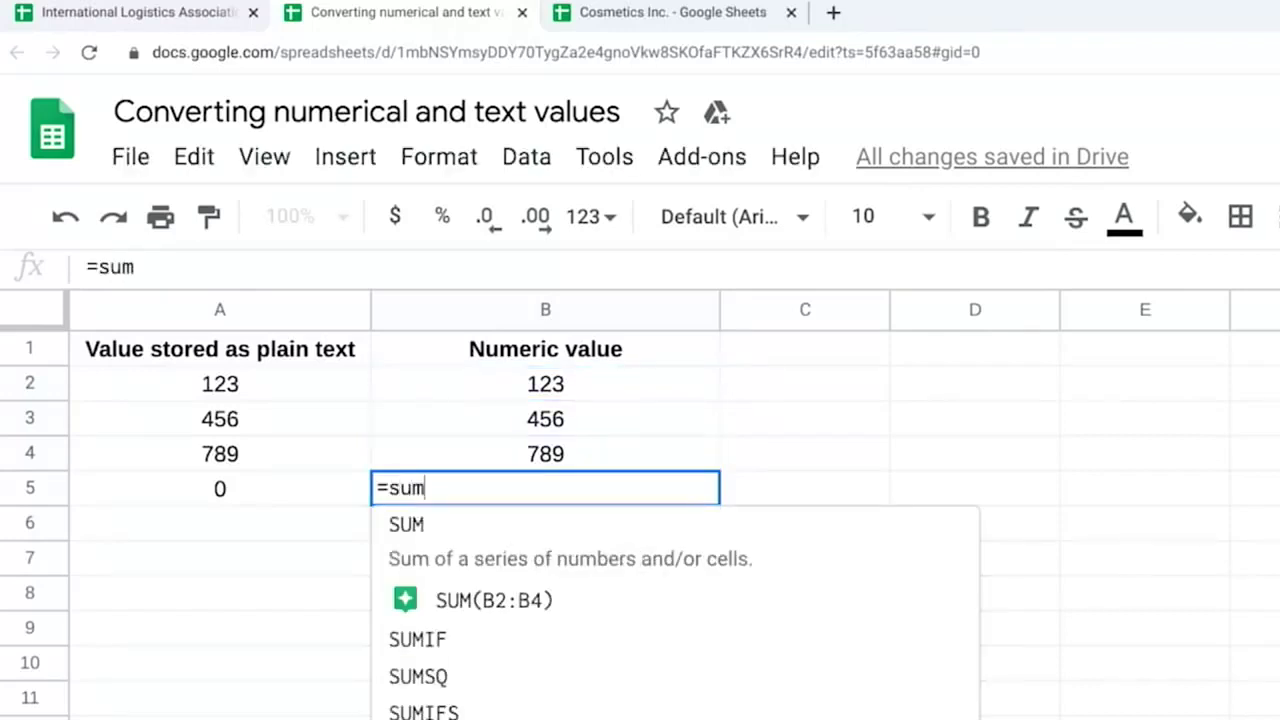
type("(")
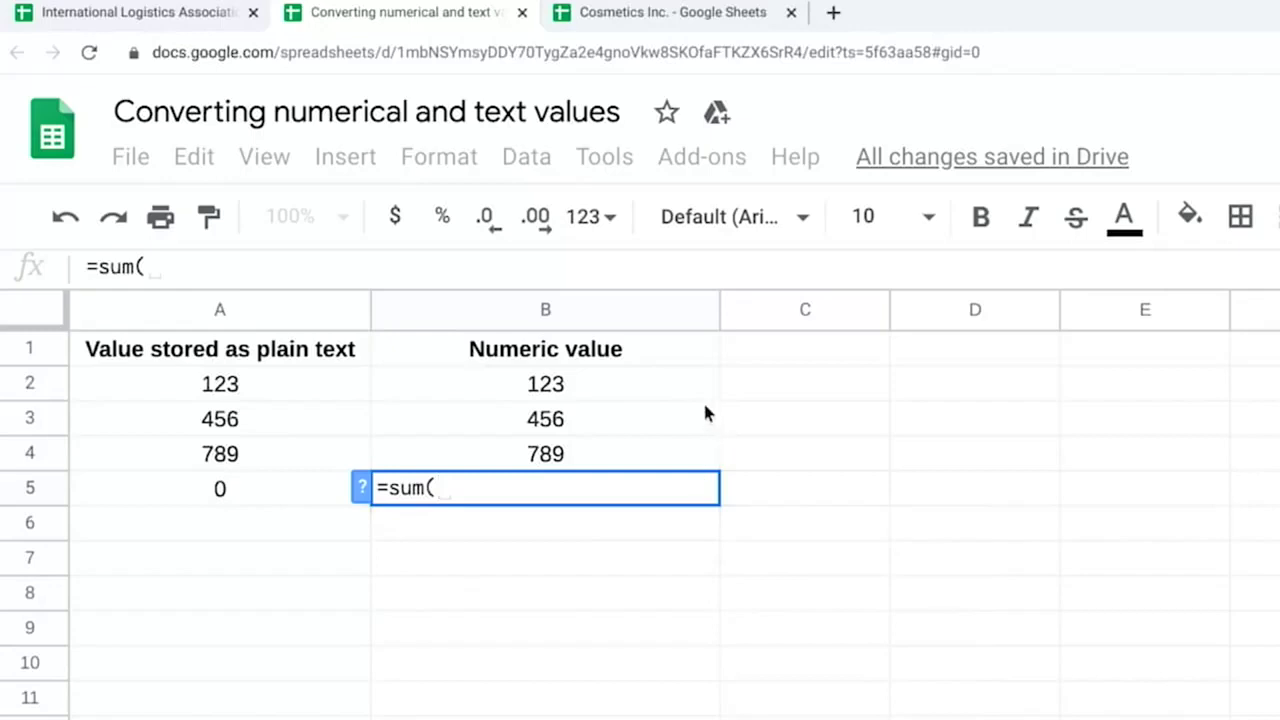
left_click_drag(689, 395, 688, 455)
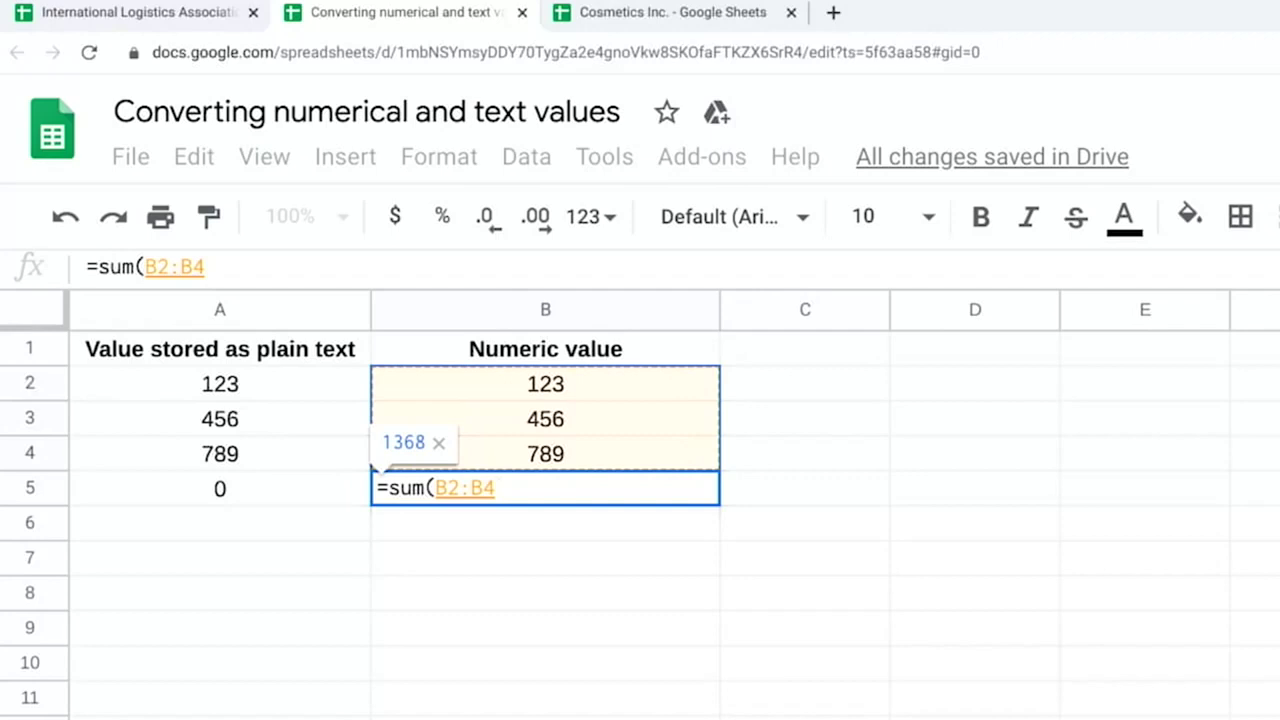
key("Return")
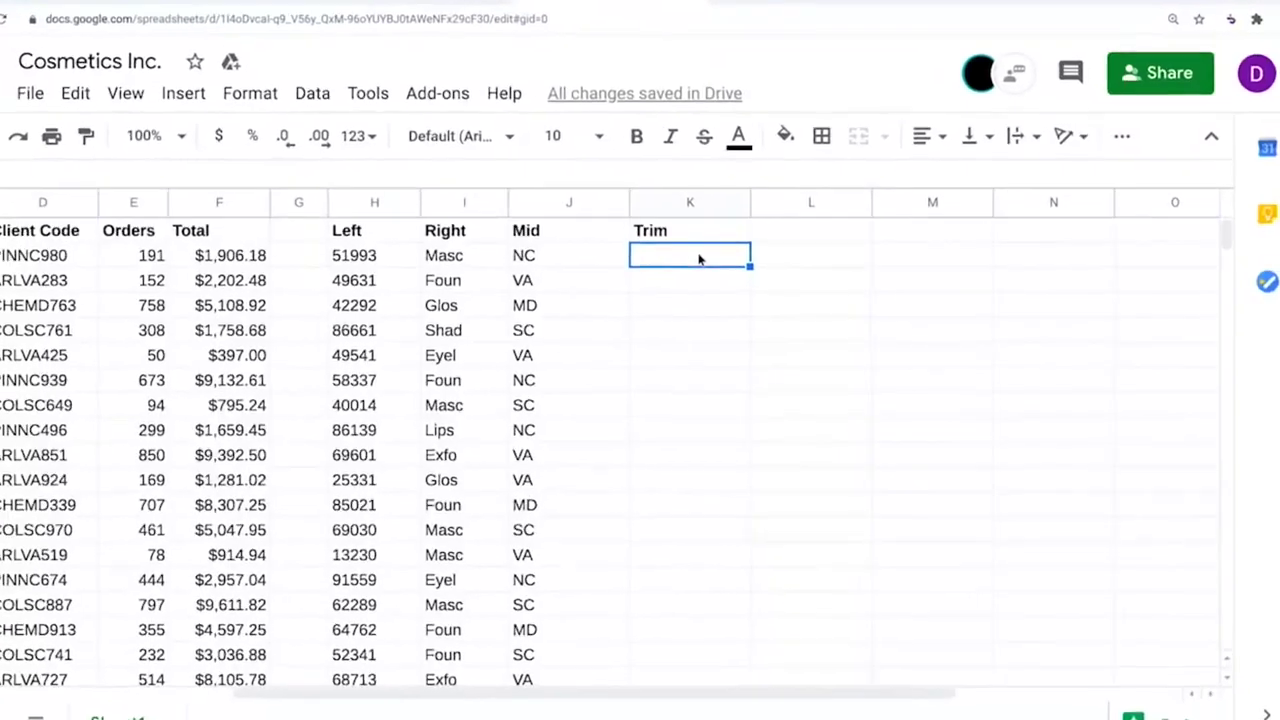
In the Cosmetics Inc. sheet, enter =trim(c2) in cell K2 and fill it down the Trim column
type("=tri")
type("m(")
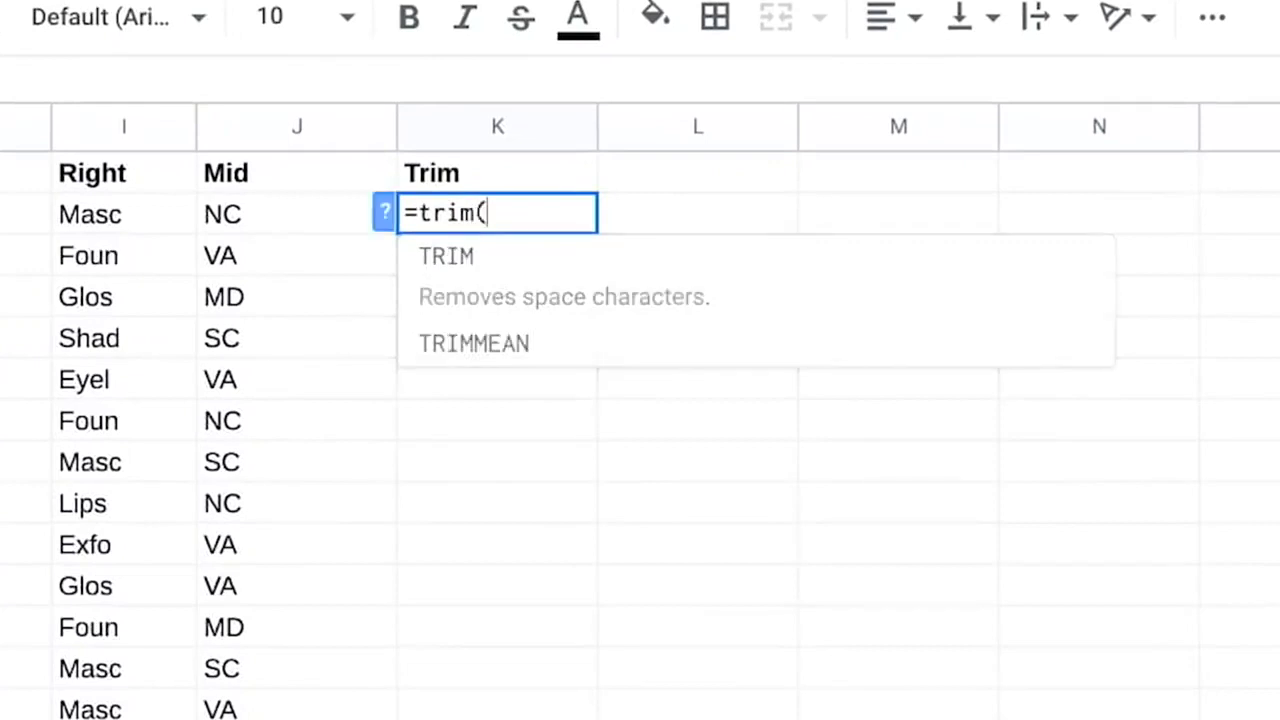
type("c2)")
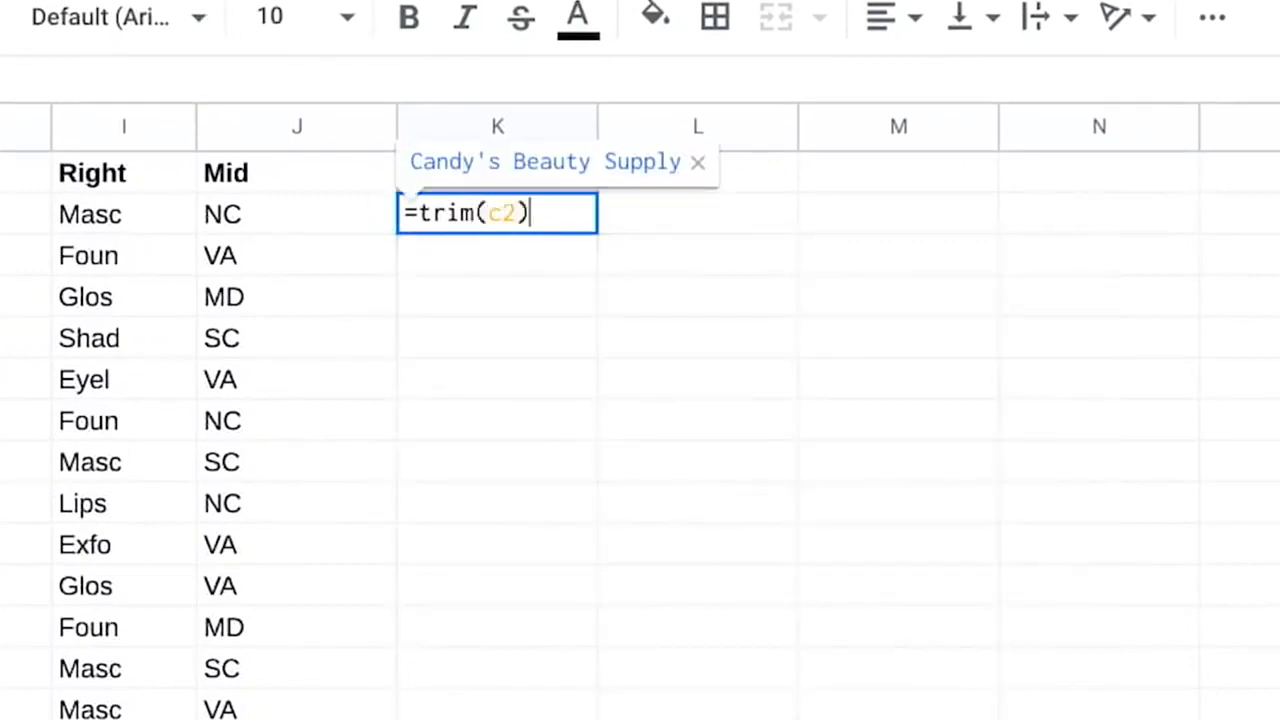
key("Return")
left_click(560, 221)
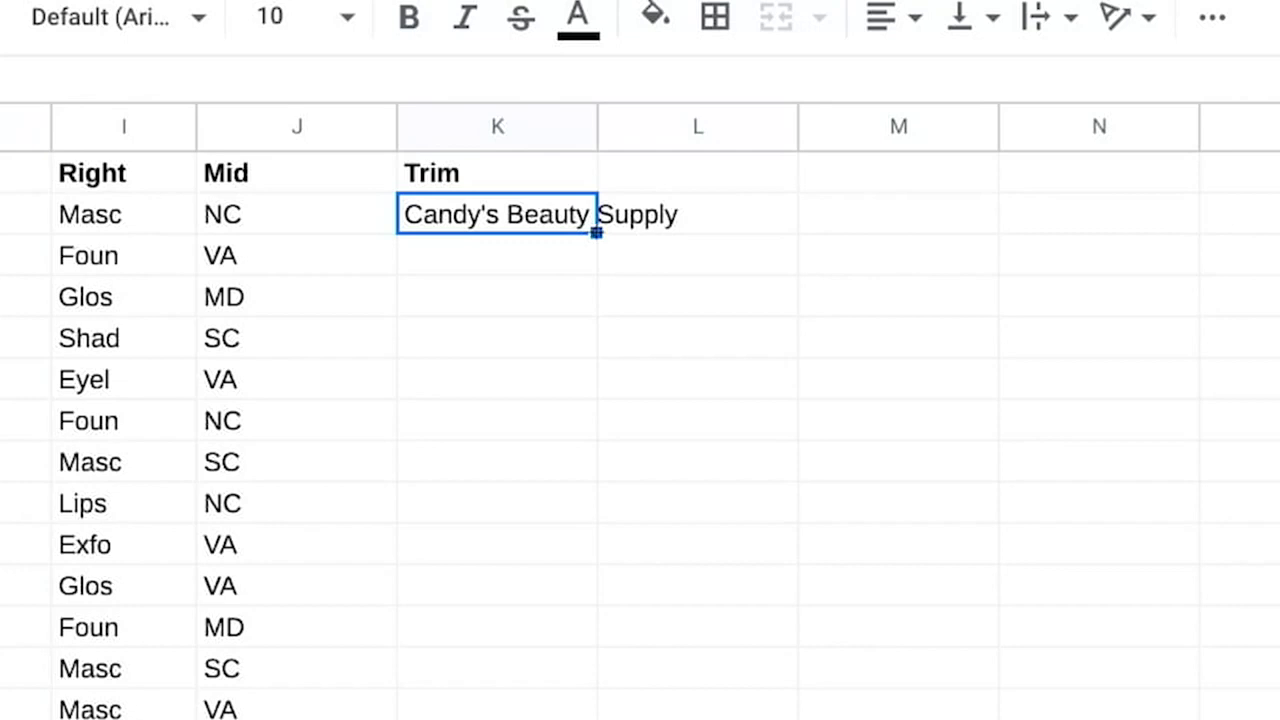
double_click(597, 232)
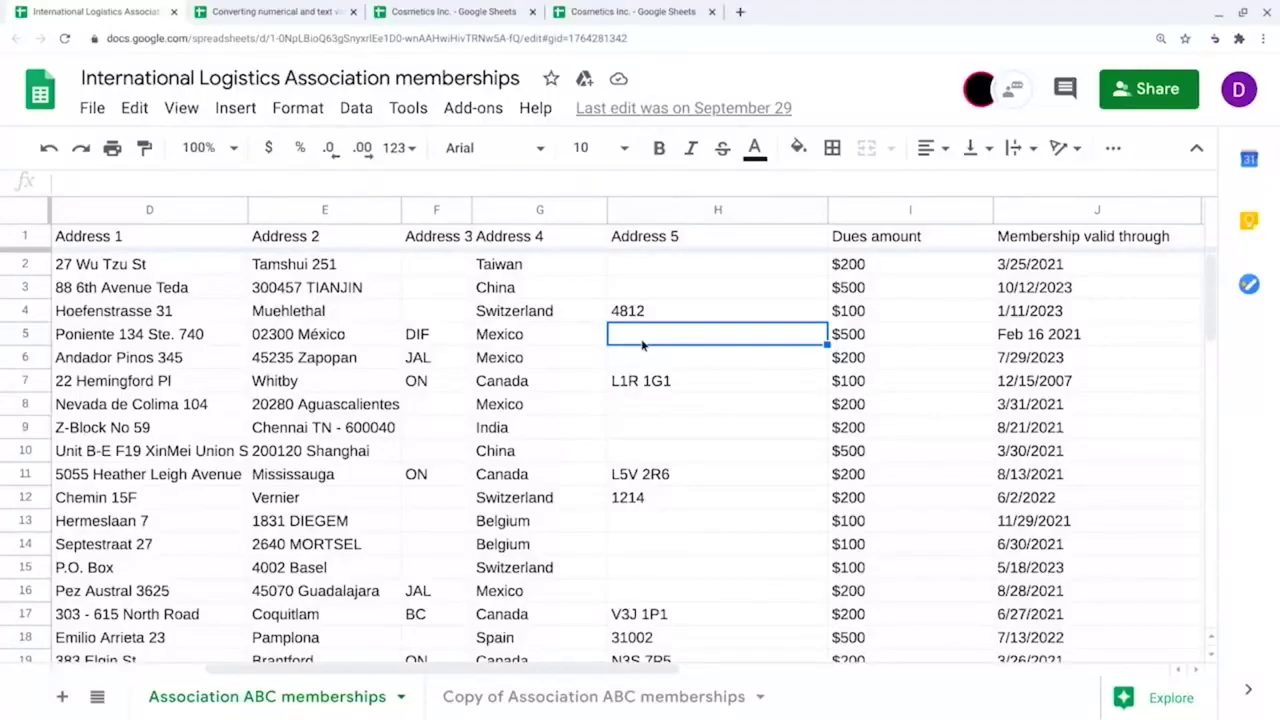
Remove duplicate rows from the Association ABC memberships sheet, treating the data as having a header row and analyzing all columns
left_click(358, 110)
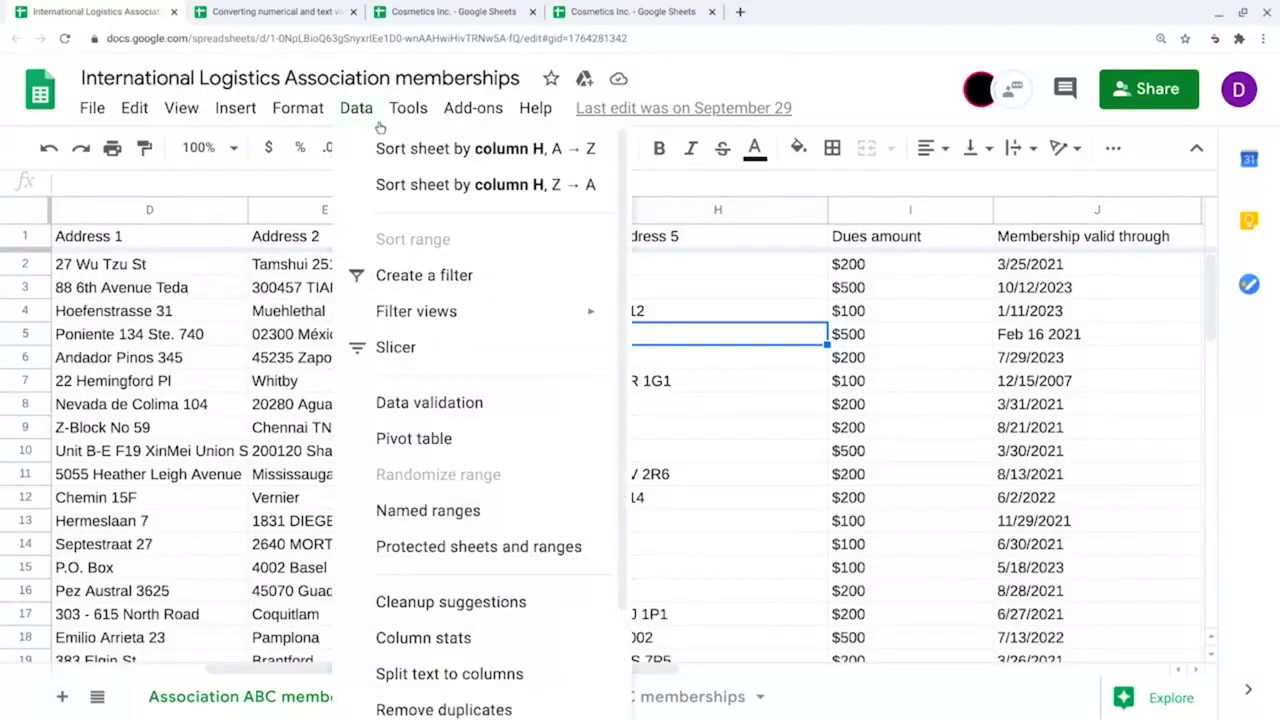
left_click(518, 709)
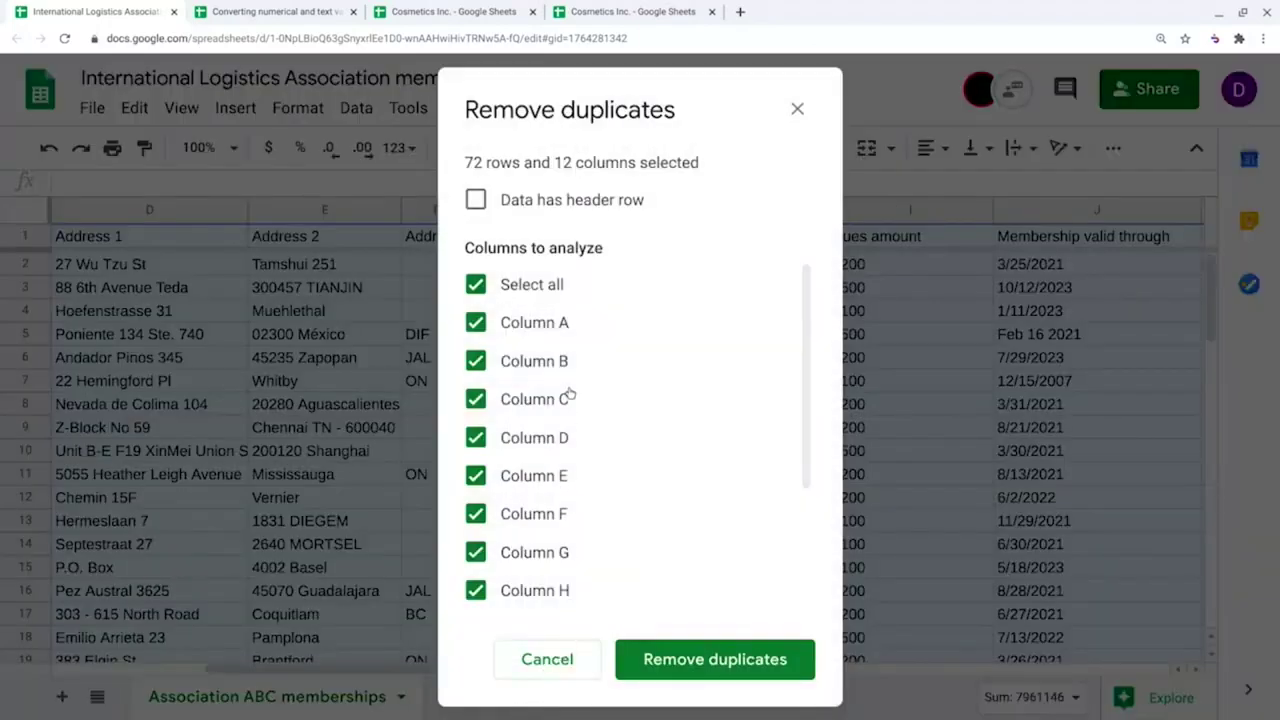
left_click(476, 200)
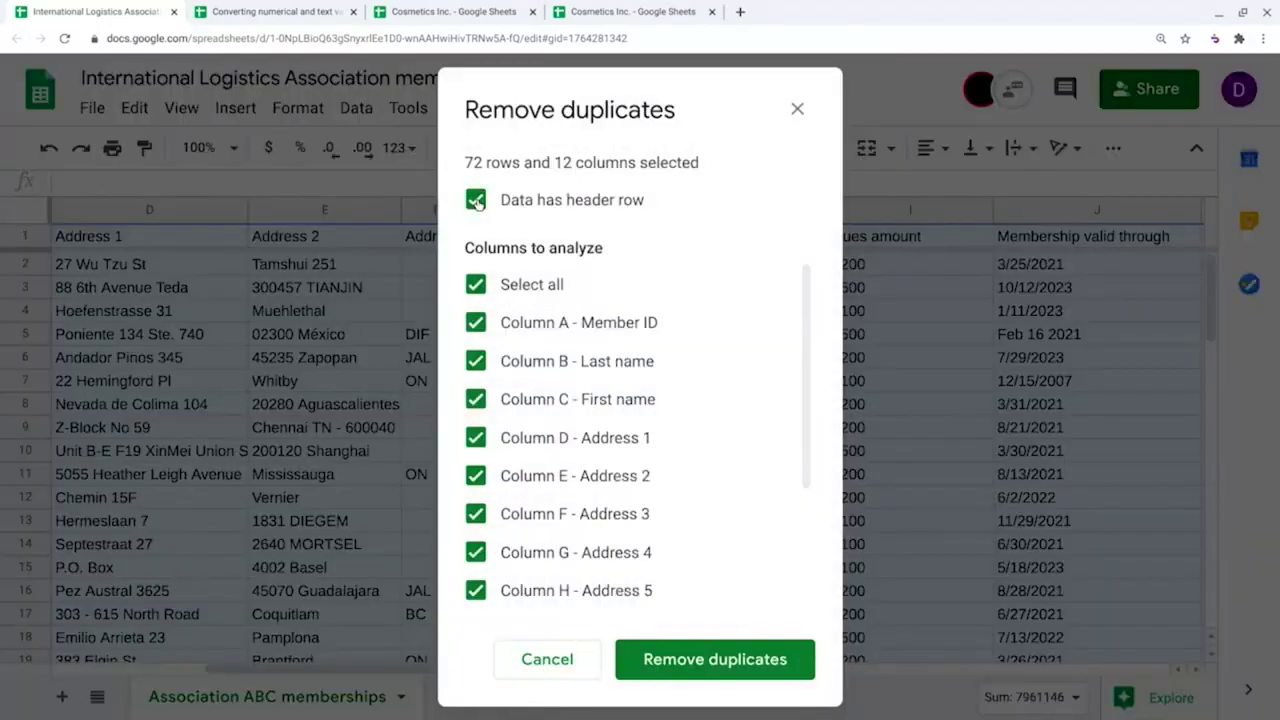
left_click(720, 657)
left_click(889, 457)
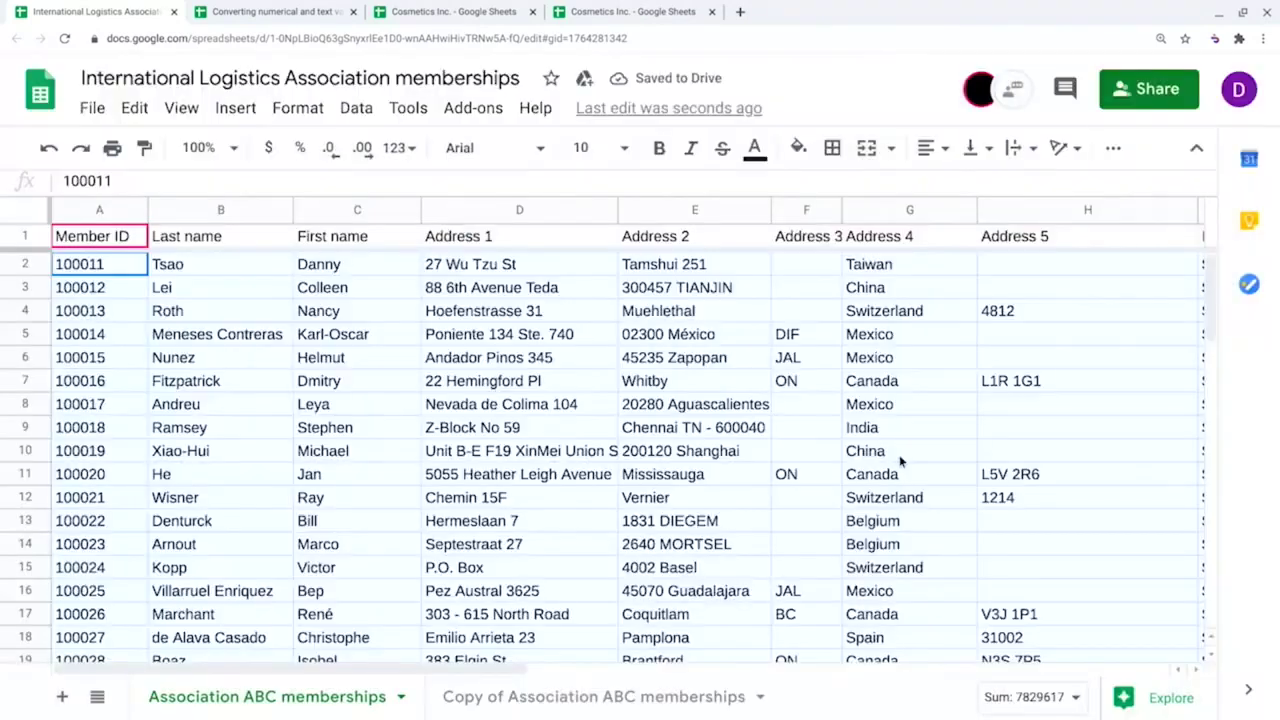
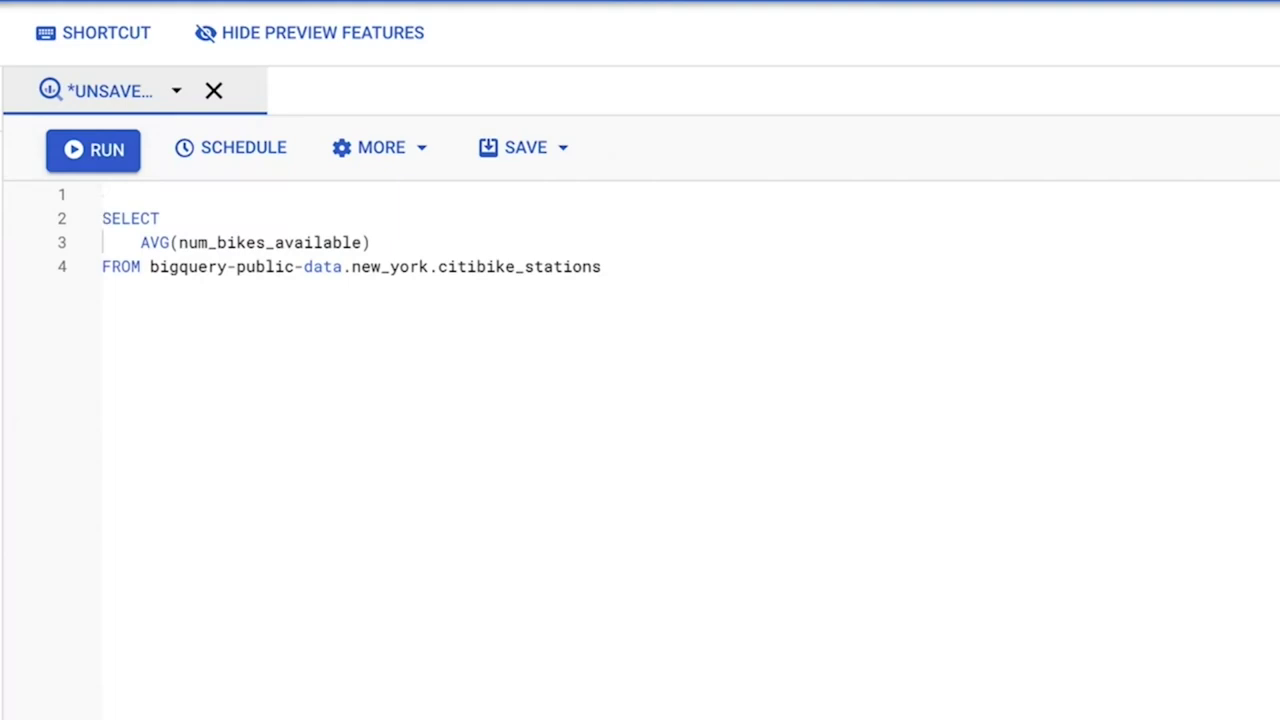
In the BigQuery editor, write an outer SELECT of station_id and num_bikes_available above the existing average query
key("Return")
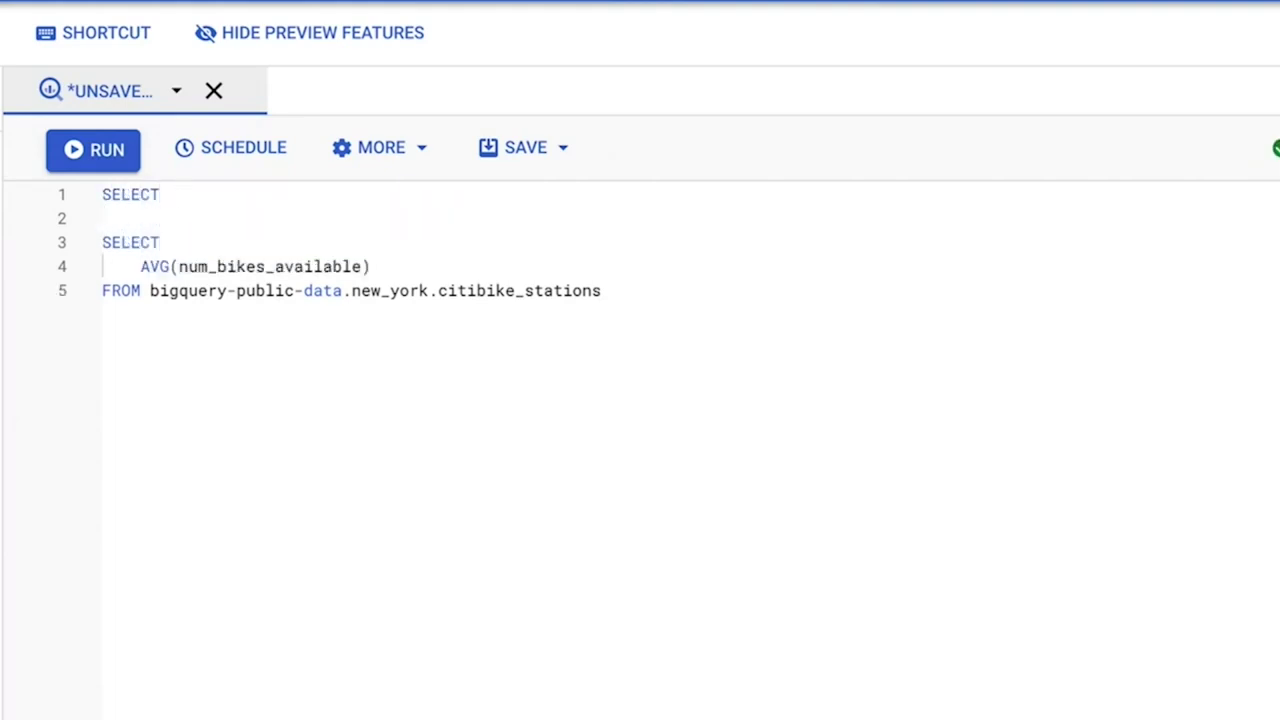
type("station_id,")
key("Return")
type("num_bikes_ava")
key("Tab")
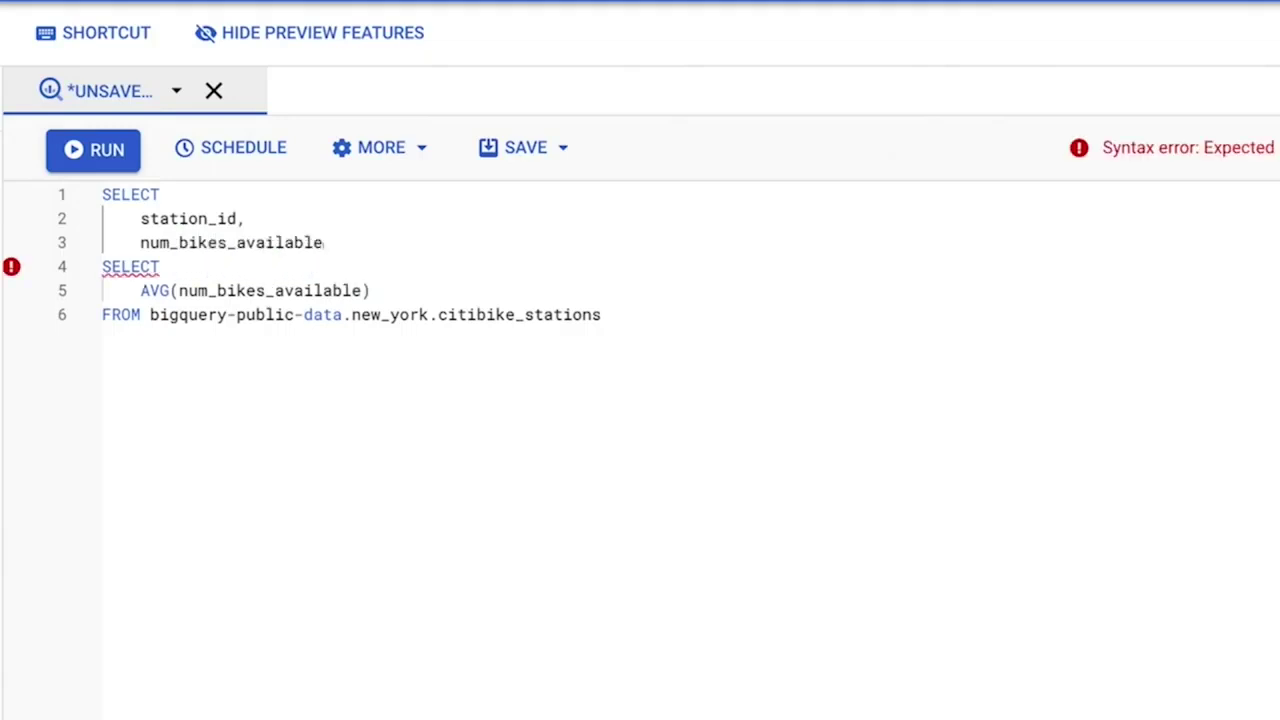
Turn the AVG query into an indented subquery in parentheses and separate it from num_bikes_available with a comma
left_click(103, 266)
type("(")
left_click(634, 317)
type(")")
left_click_drag(626, 318, 90, 266)
key("Tab")
left_click(338, 242)
type(",")
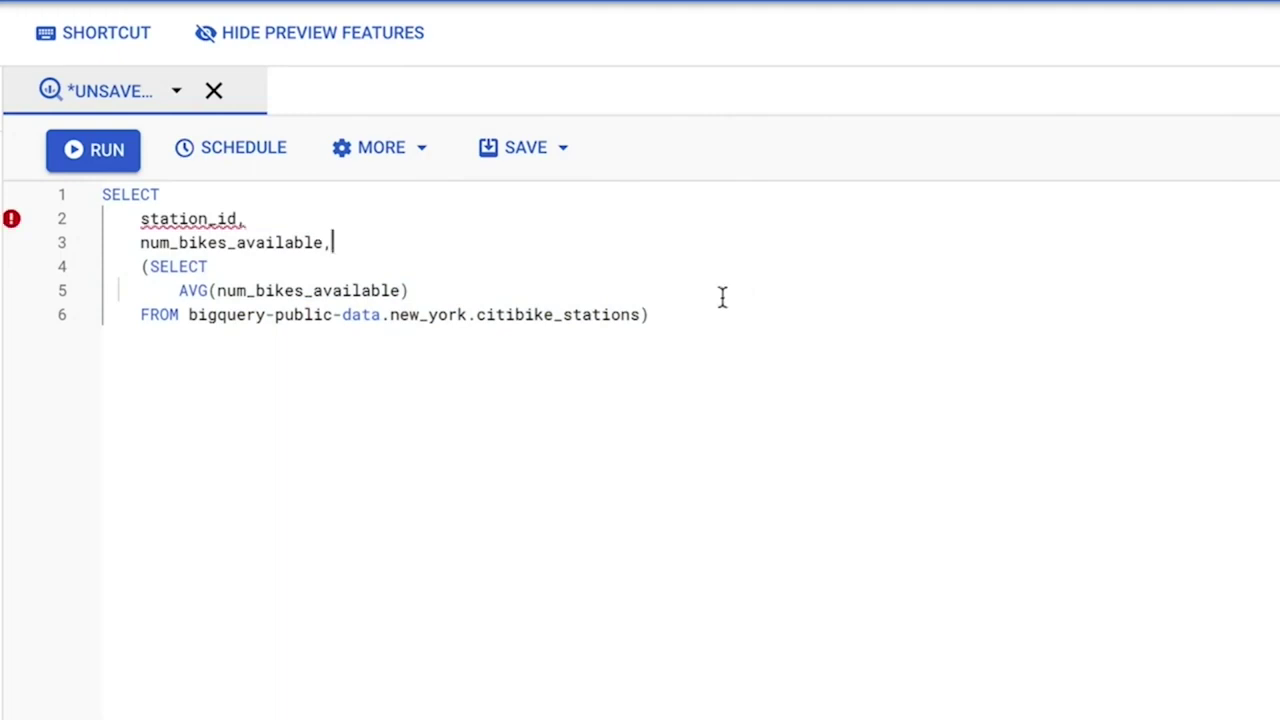
Give the AVG subquery the alias avg_num_bikes_available after its closing parenthesis
left_click_drag(662, 317, 140, 313)
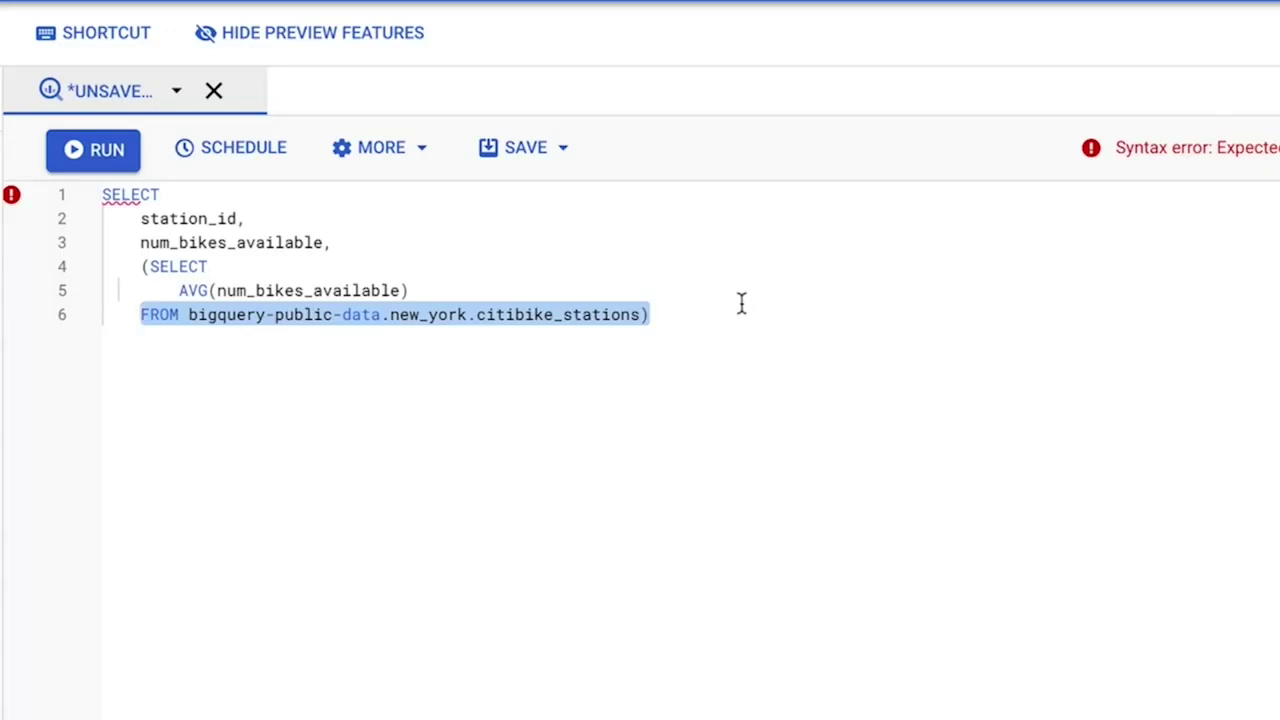
left_click(699, 312)
type("AS a")
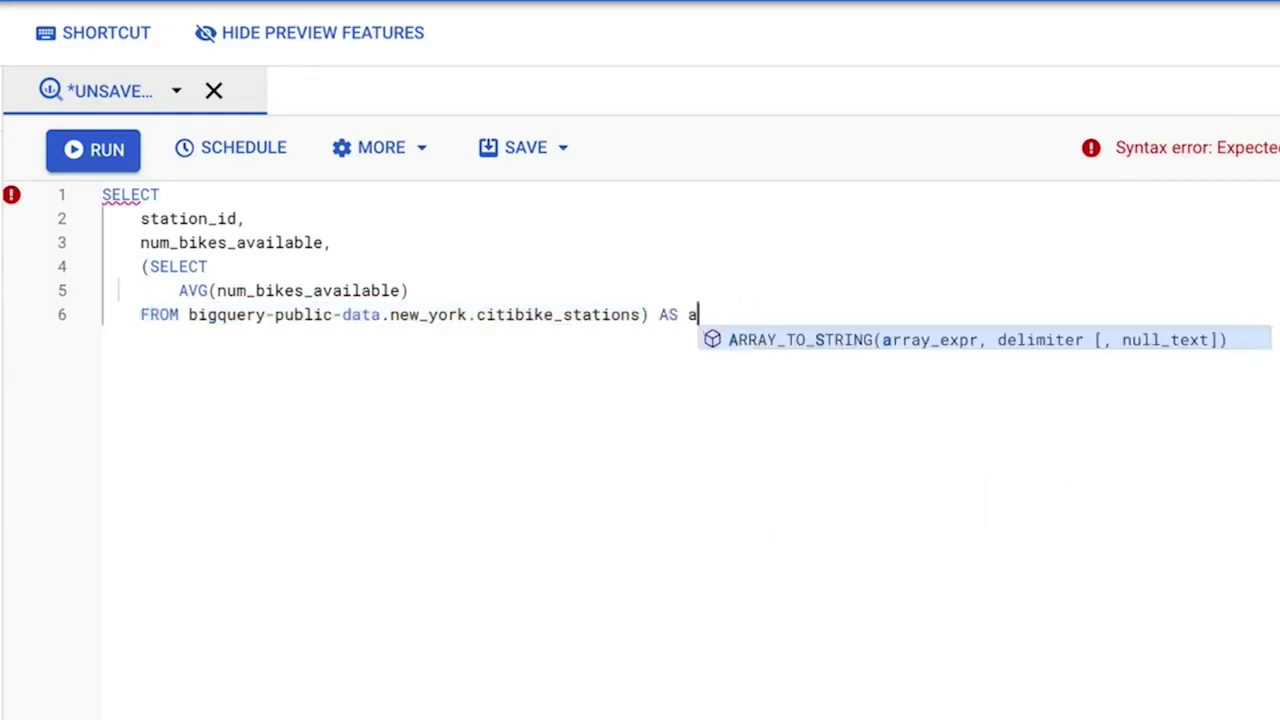
type("vg_num_bikes_available")
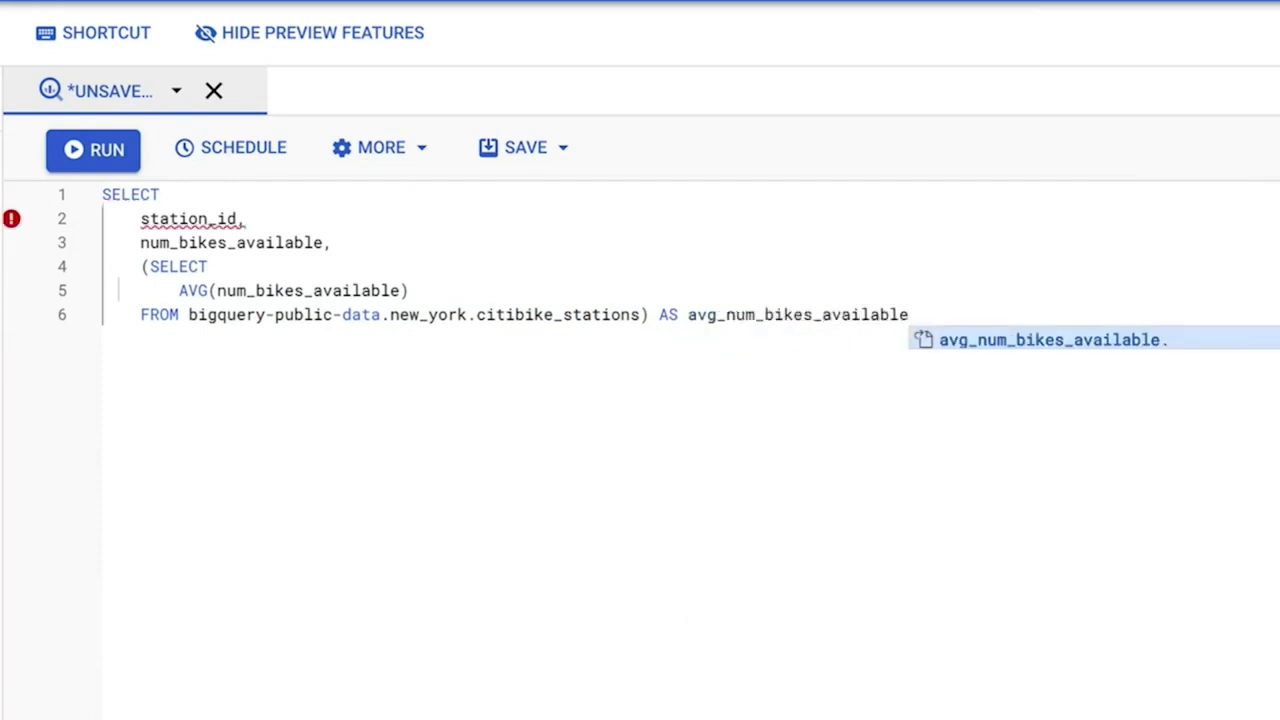
key("Escape")
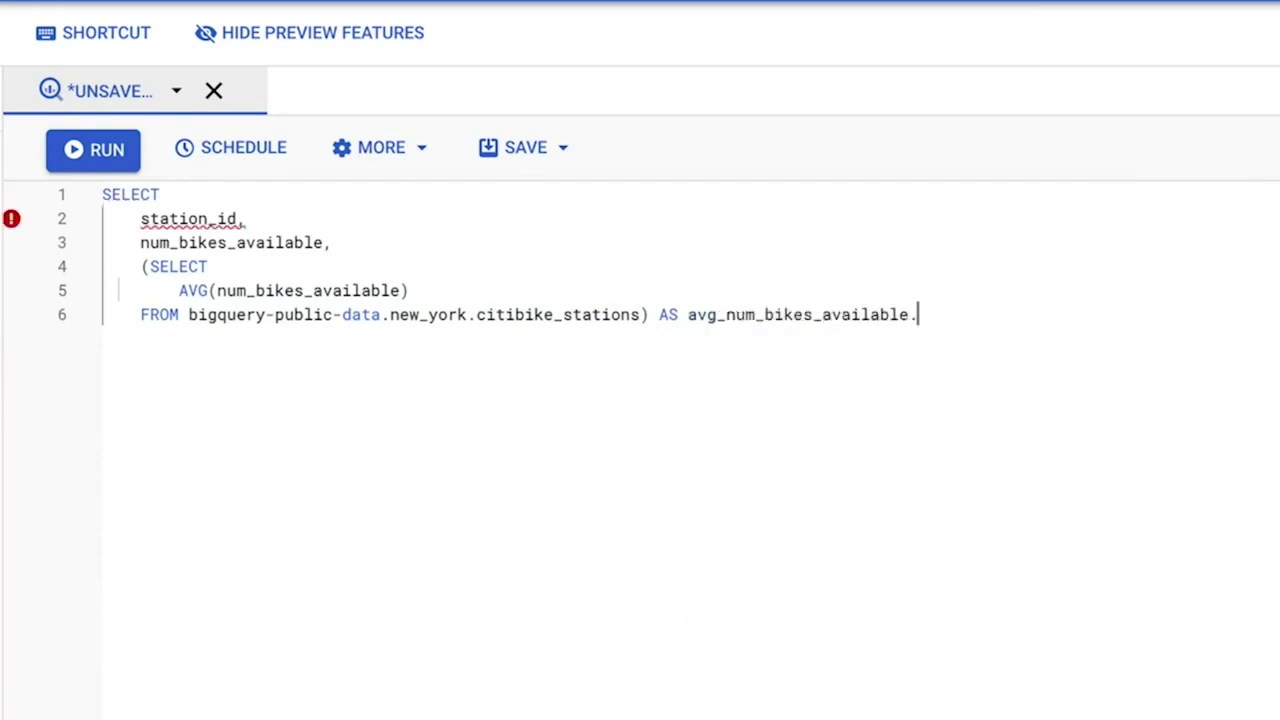
Add the outer query's FROM clause with the table bigquery-public-data.new_york.citibike_stations on an indented line
key("Return")
type("FROM")
key("Return")
key("Tab")
type("bigquery-")
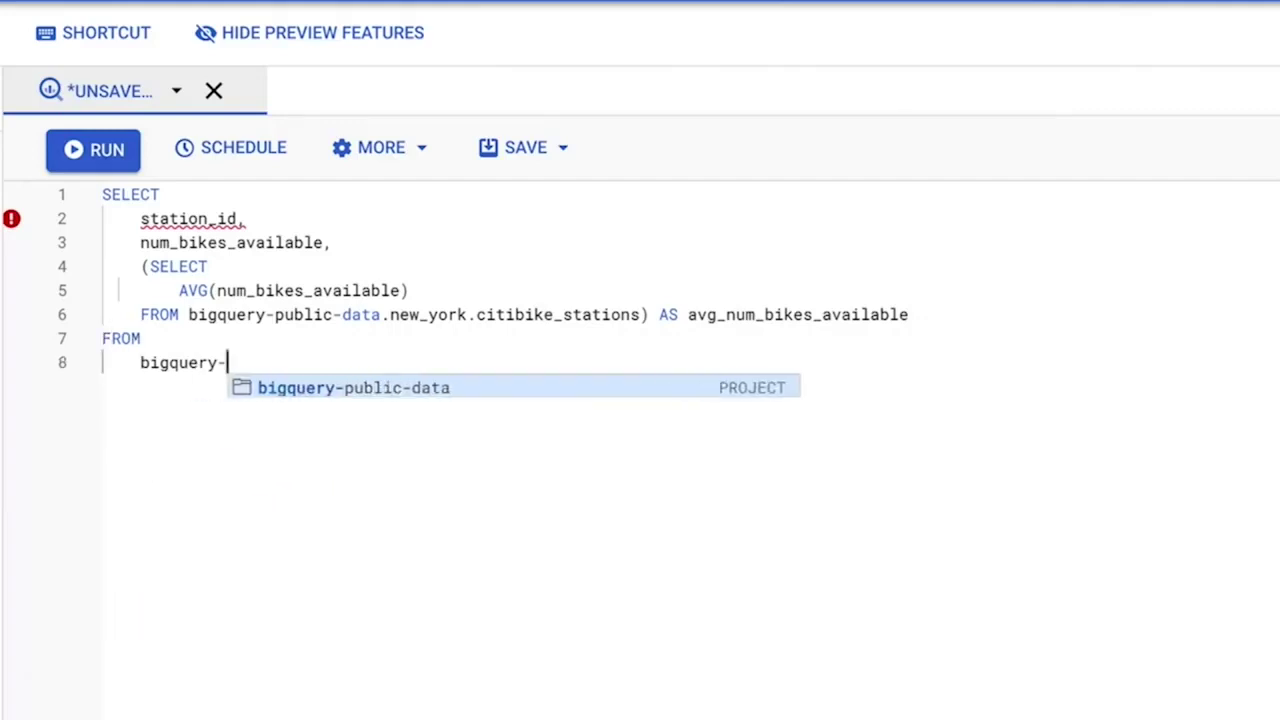
type("public-data.new_york.c")
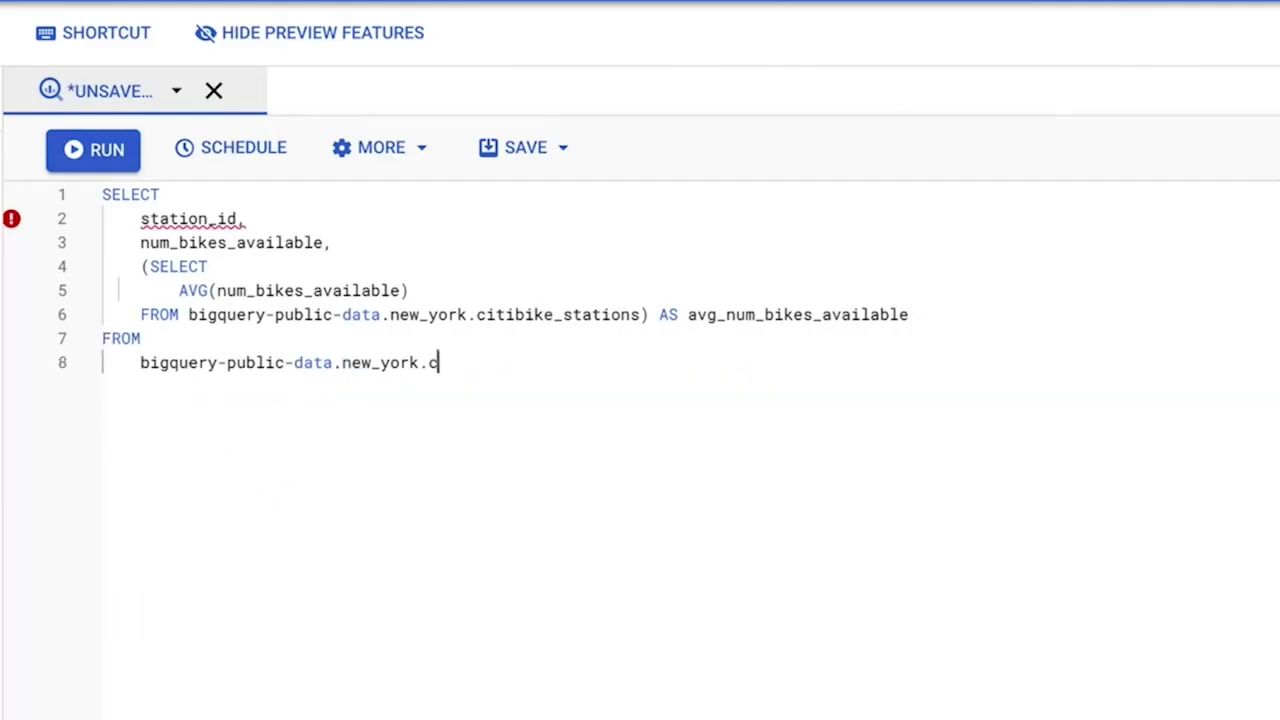
type("itibike_stations")
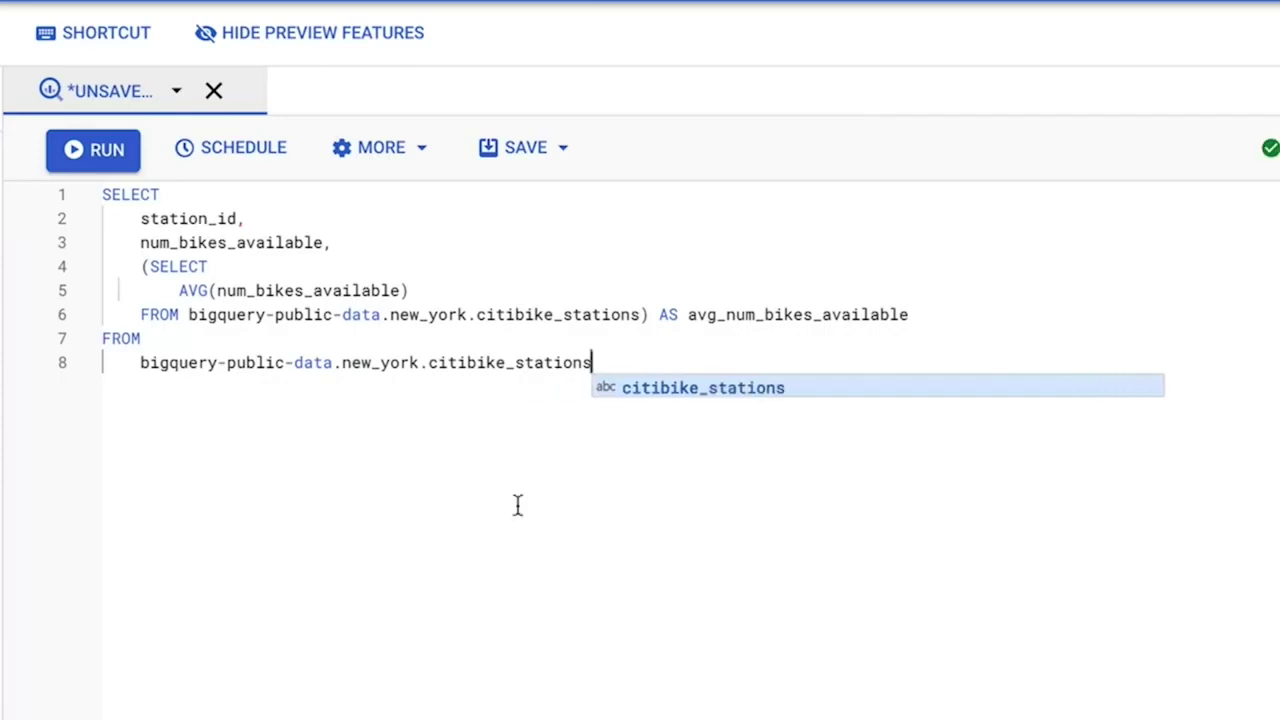
Run the query and look through the station rows alongside the average bikes available
left_click(80, 148)
scroll(760, 389, "down", 3)
left_click_drag(753, 258, 752, 210)
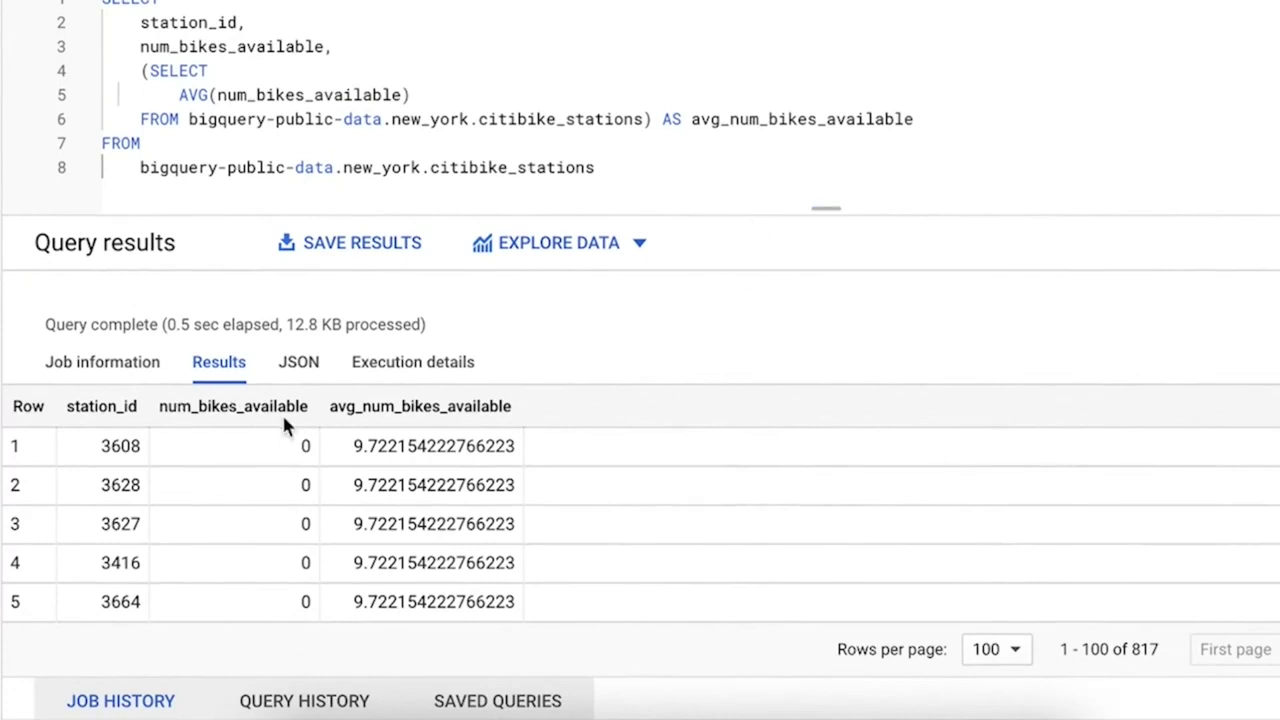
scroll(270, 474, "down", 5)
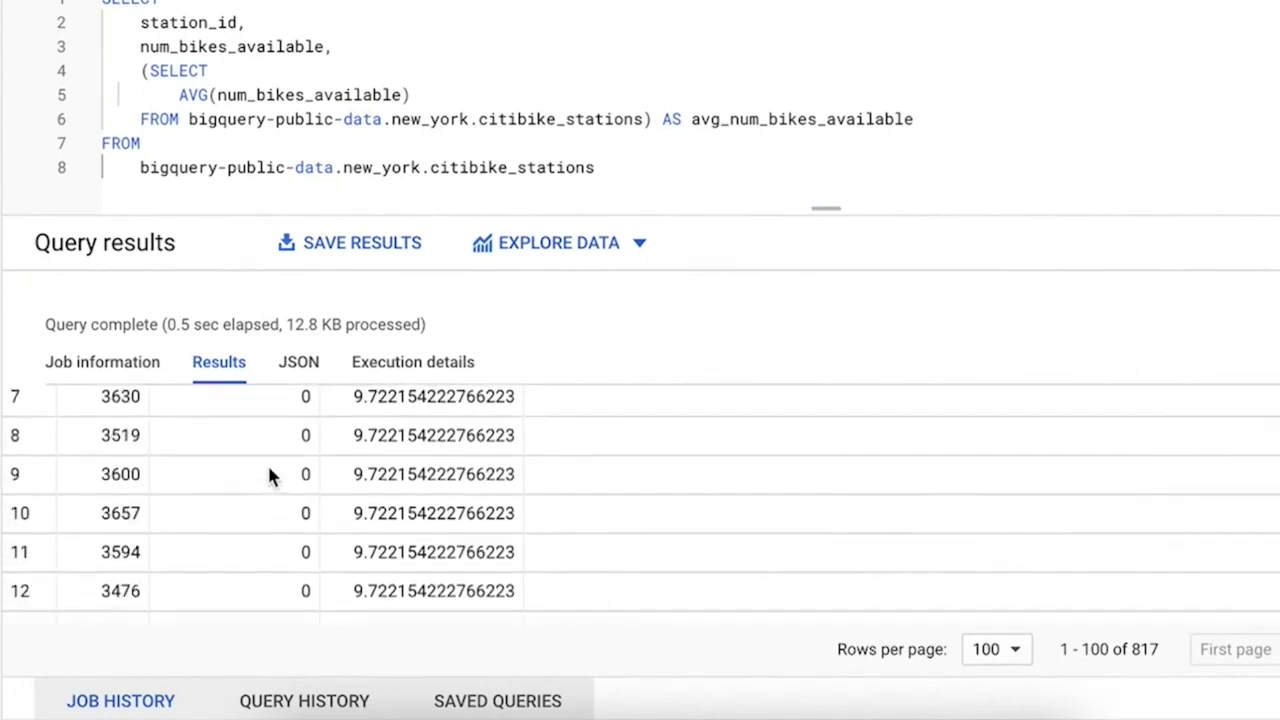
scroll(268, 474, "down", 3)
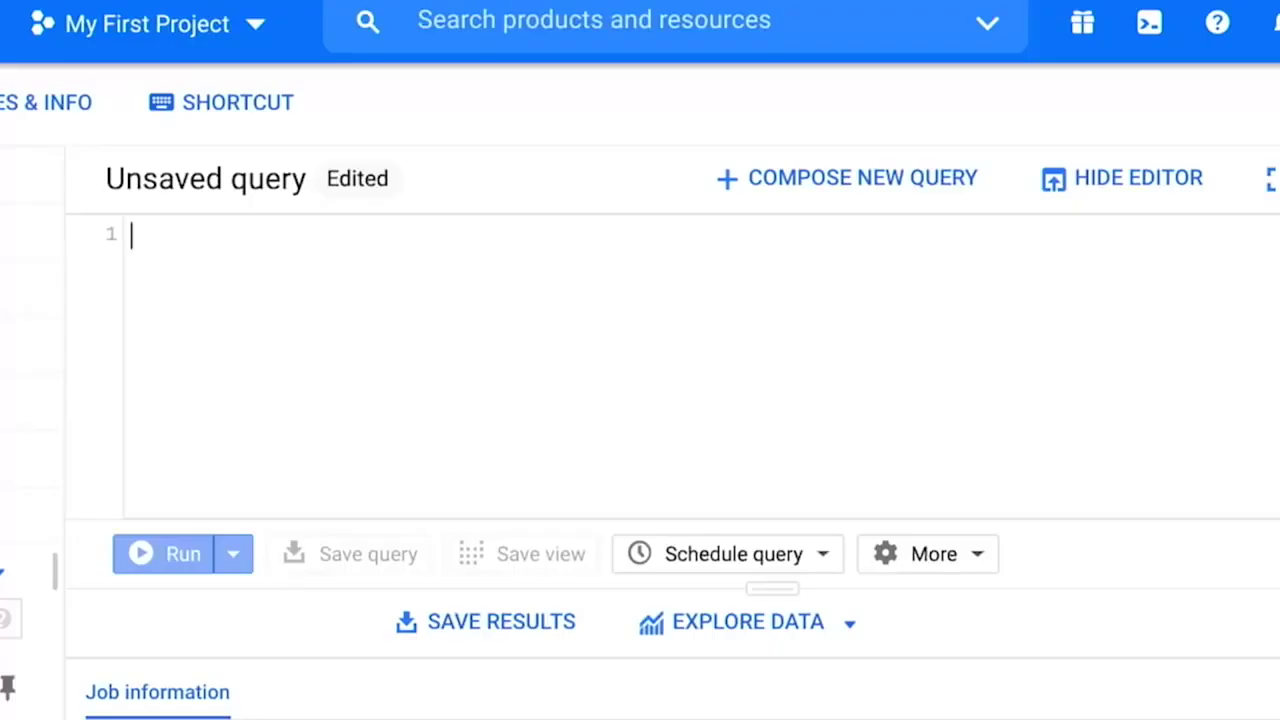
In the empty query editor, write a SELECT of station_id, name, and number_of_rides AS number_of_rides_starting_at_station
type("SELECT")
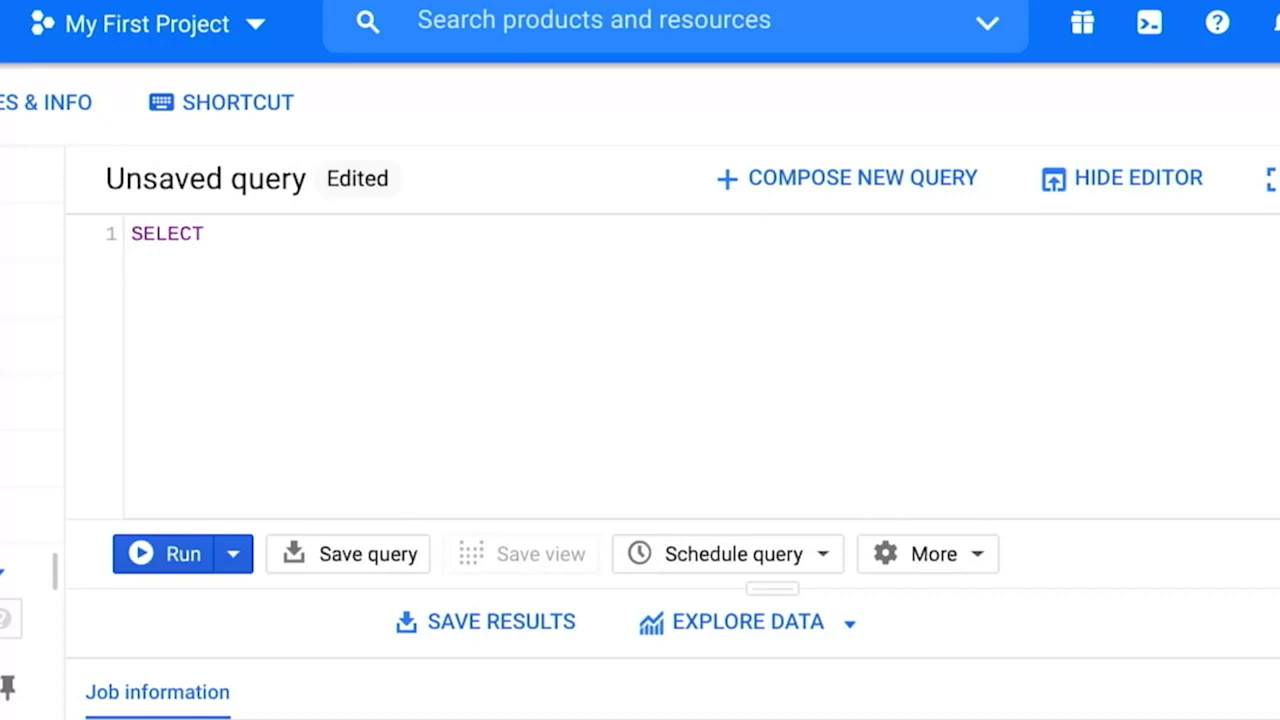
key("Return")
type("station_id,")
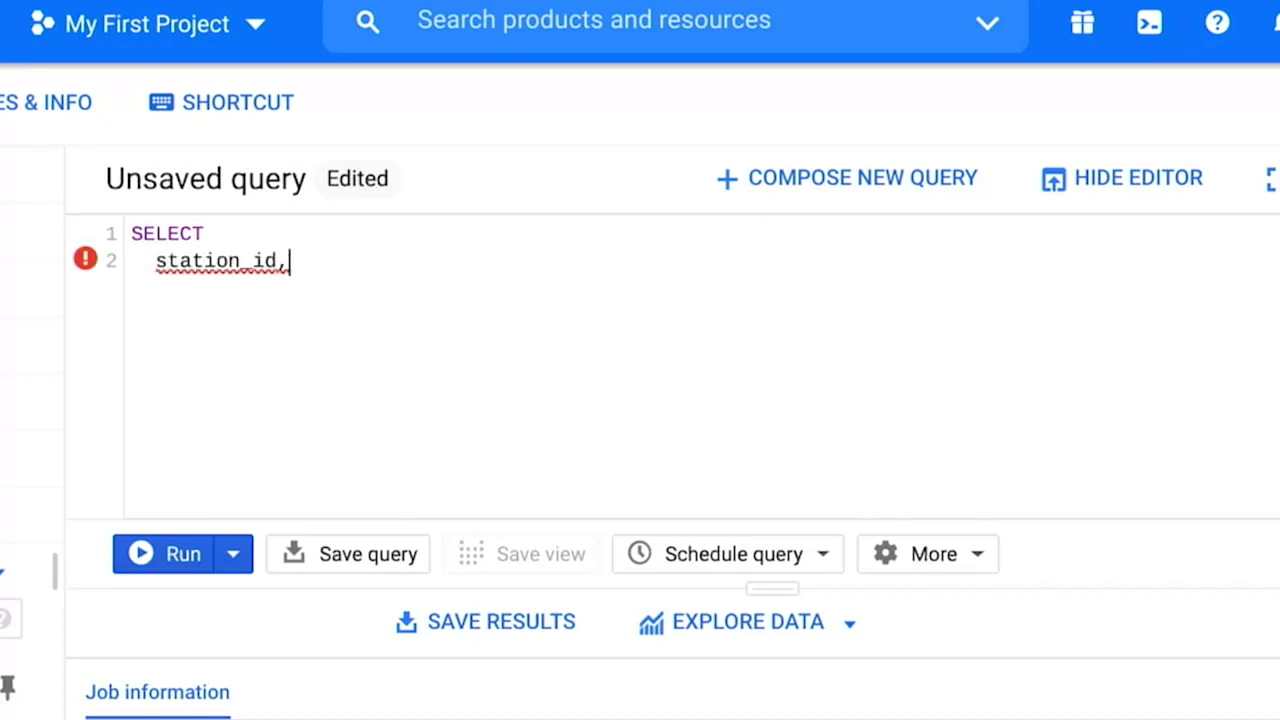
type("ame,   n")
type("umber_of")
type("_rides ")
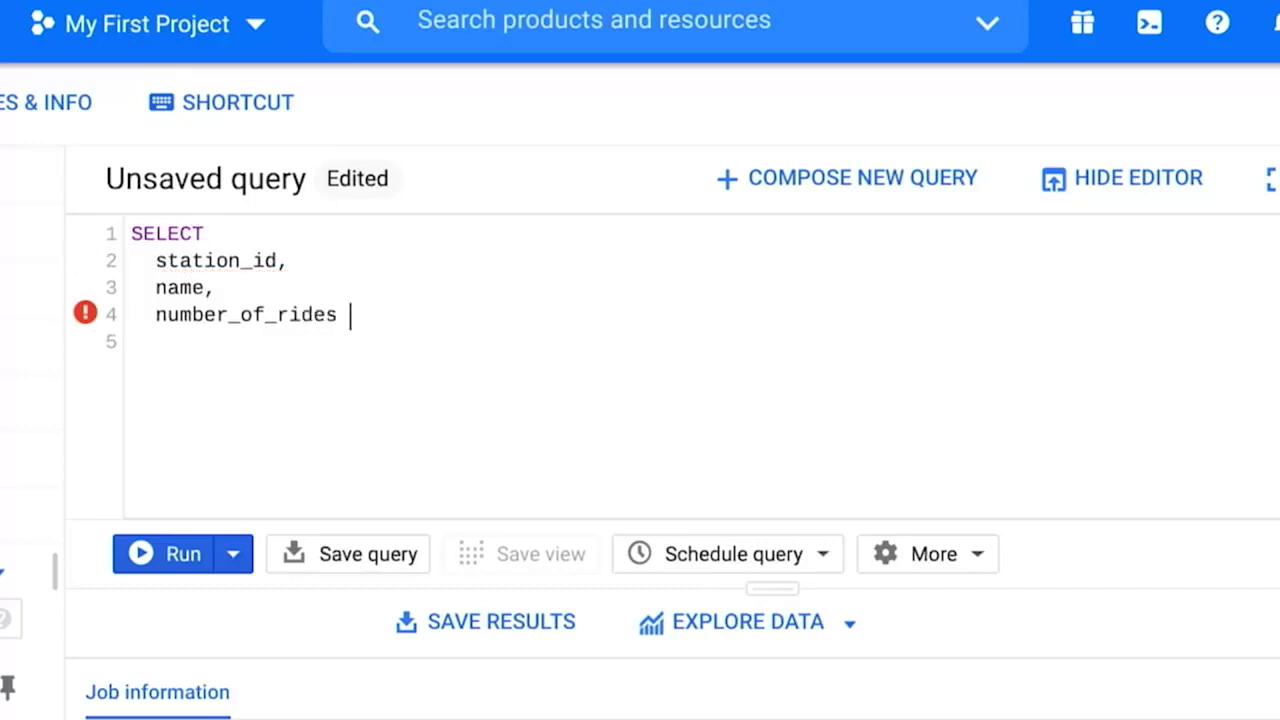
type("AS number")
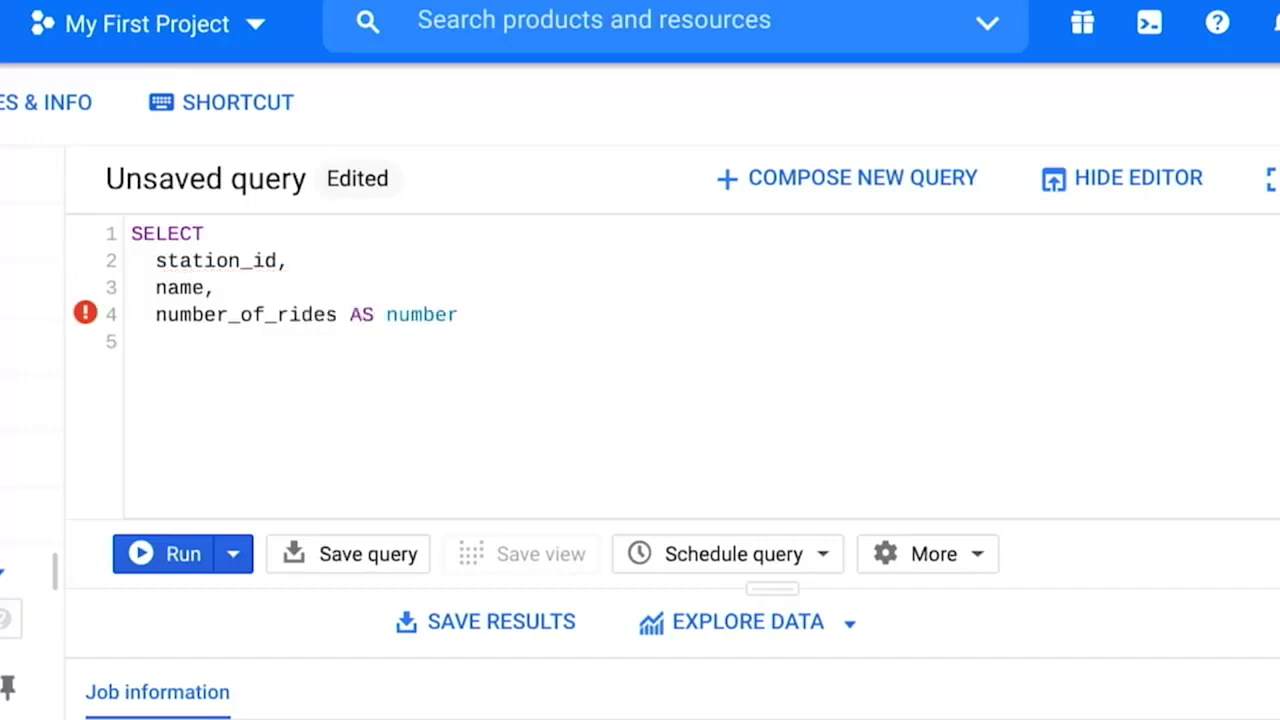
type("_of_rid")
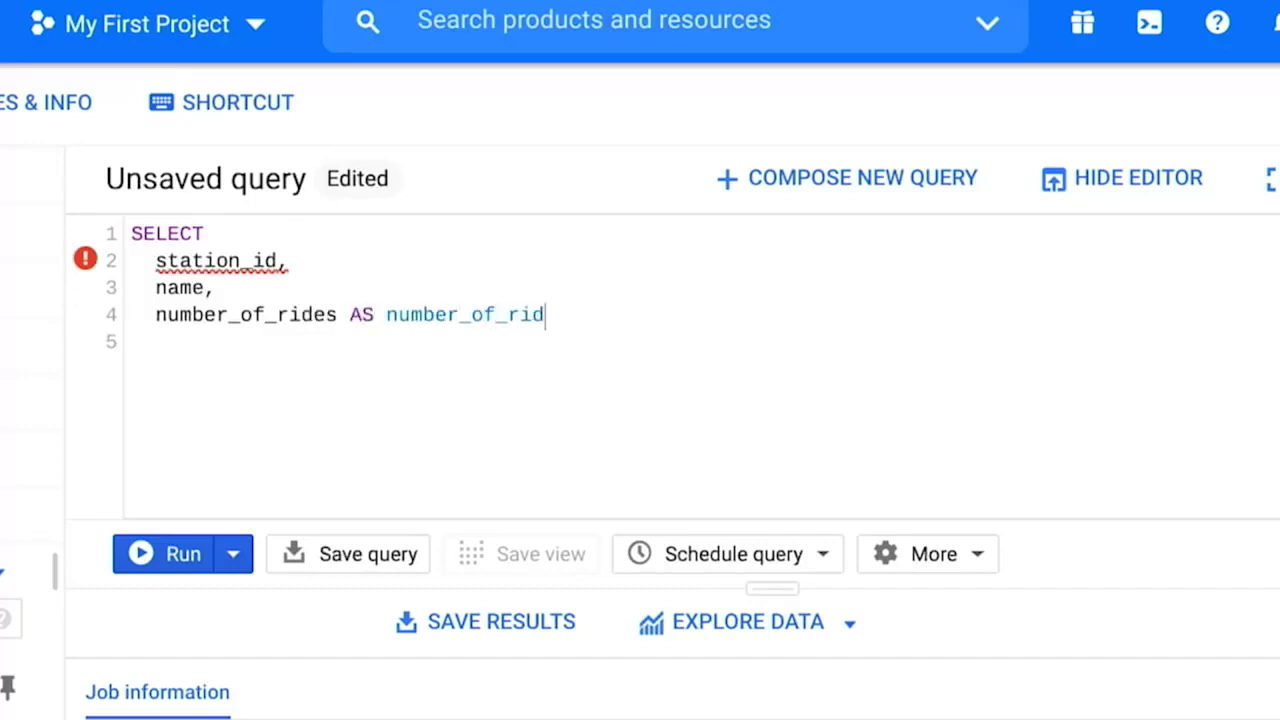
type("es_starting_at_station")
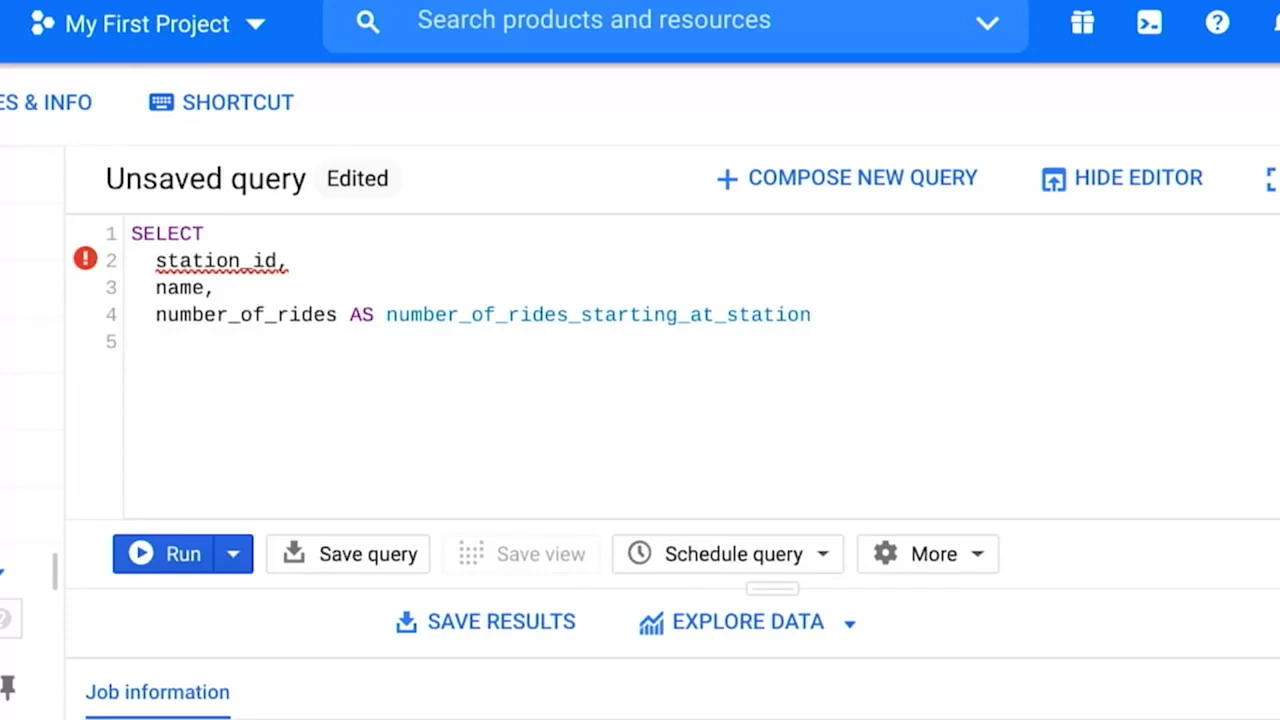
Add a FROM clause opening a parenthesized subquery that selects start_station_id and COUNT(*) number_of_rides
key("Return")
type("FROM   (     SELECT       sta")
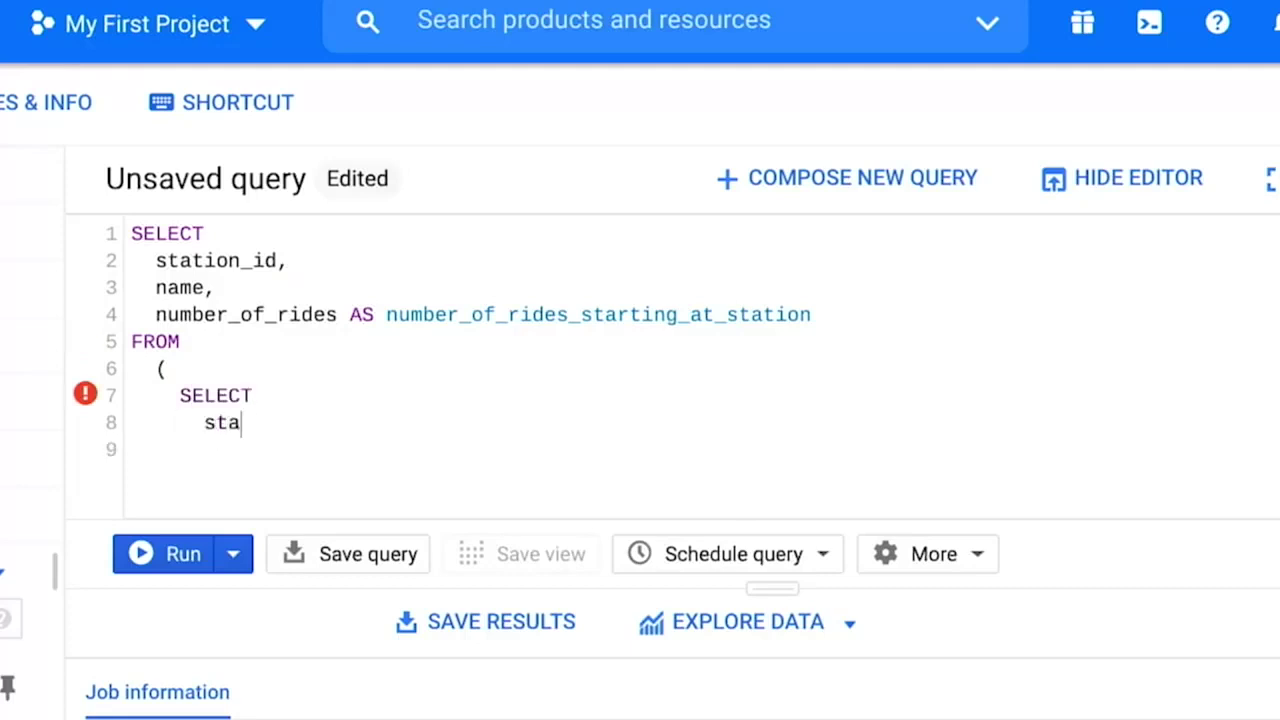
type("rt_station_id")
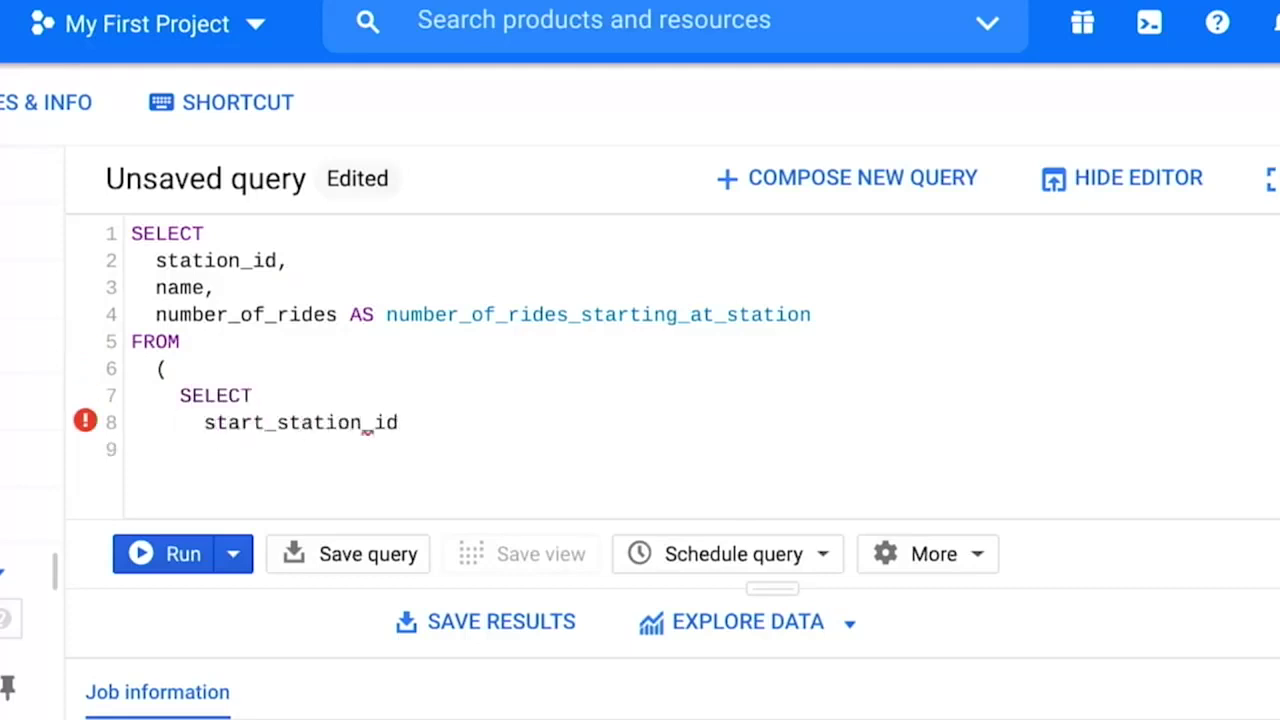
type(",")
key("Return")
type("COUNT(*) number_of_rides")
key("Return")
Make the subquery read from bigquery-public-data.new_york.citibike_trips and group it by start_station_id
type("FROM       ")
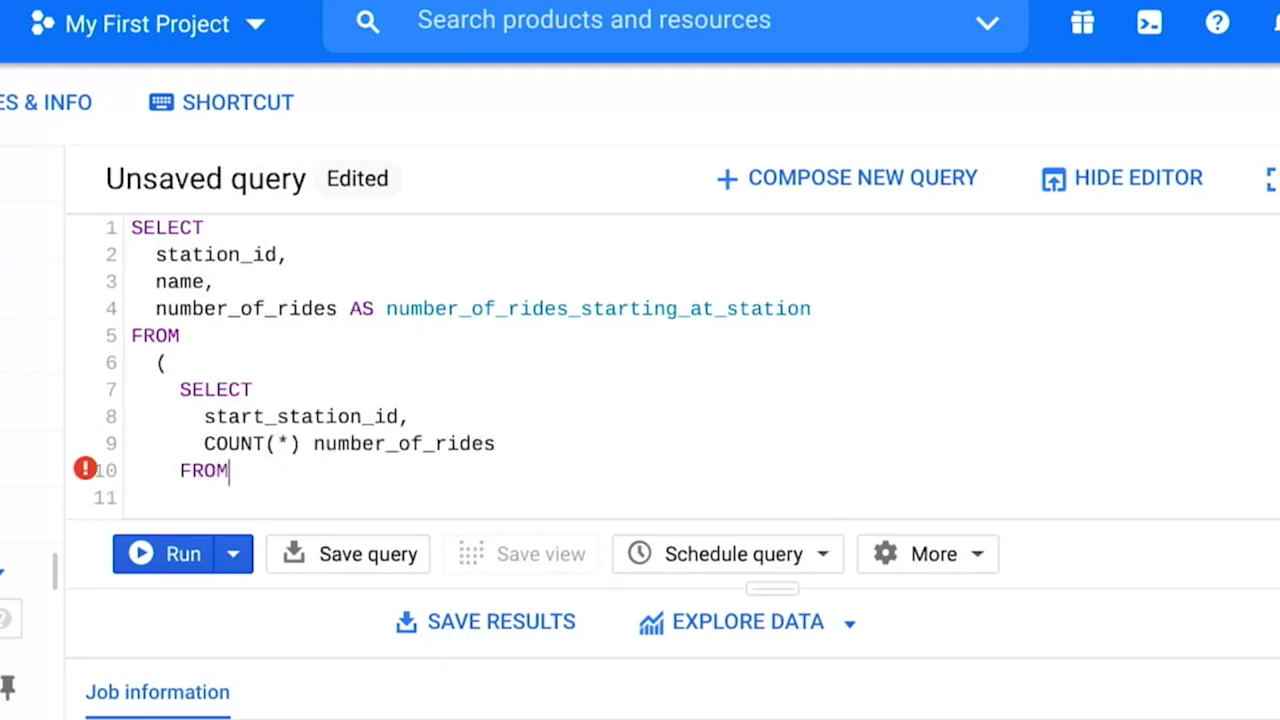
type("bigquery-")
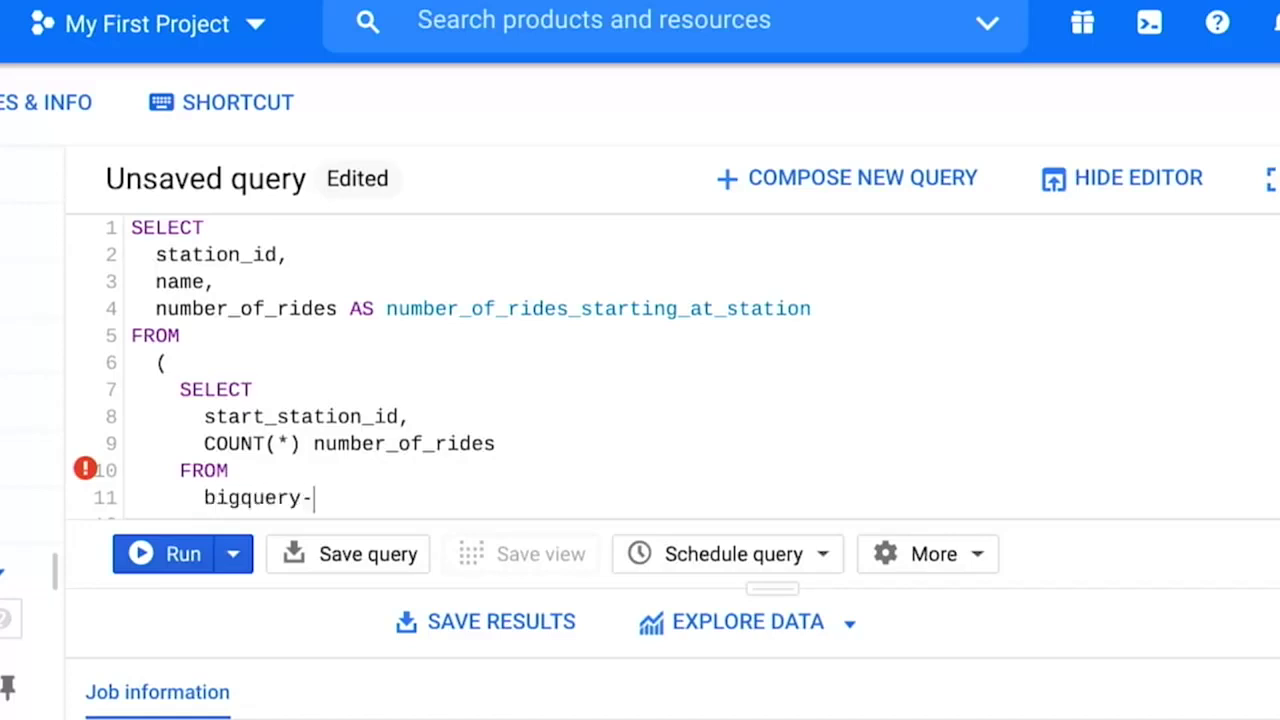
type("public-data.")
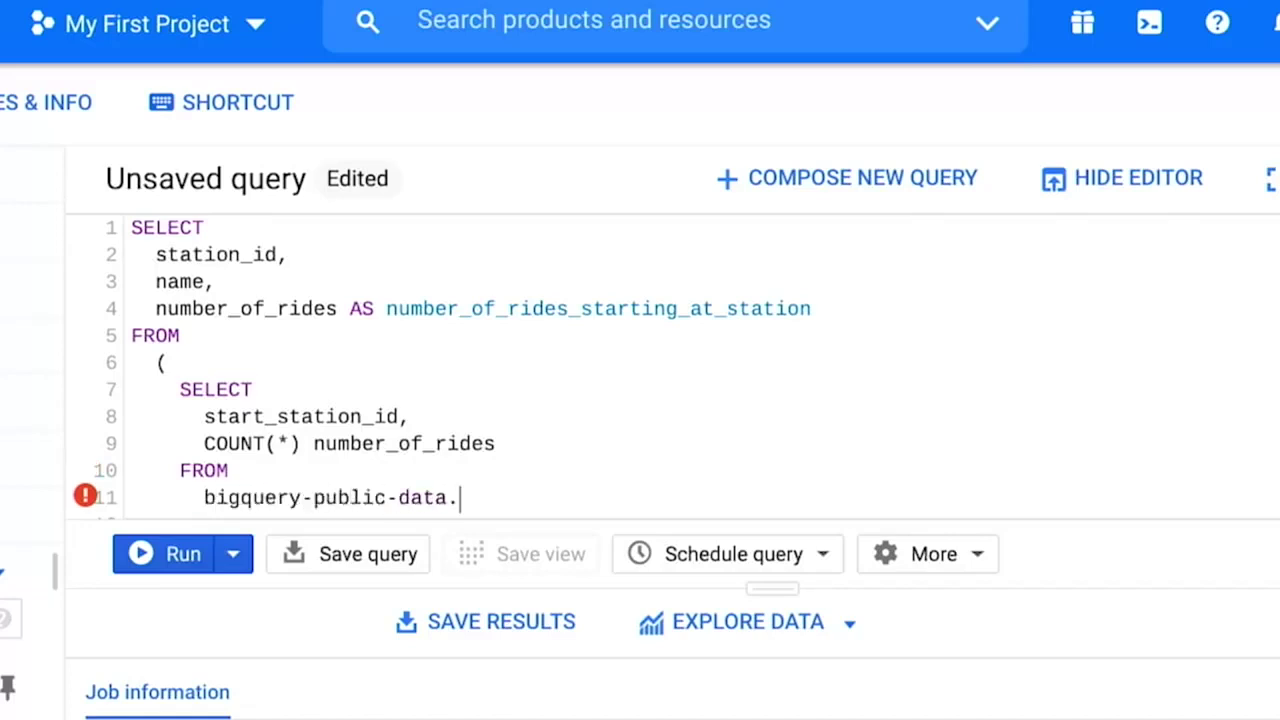
type("new_york.citibike")
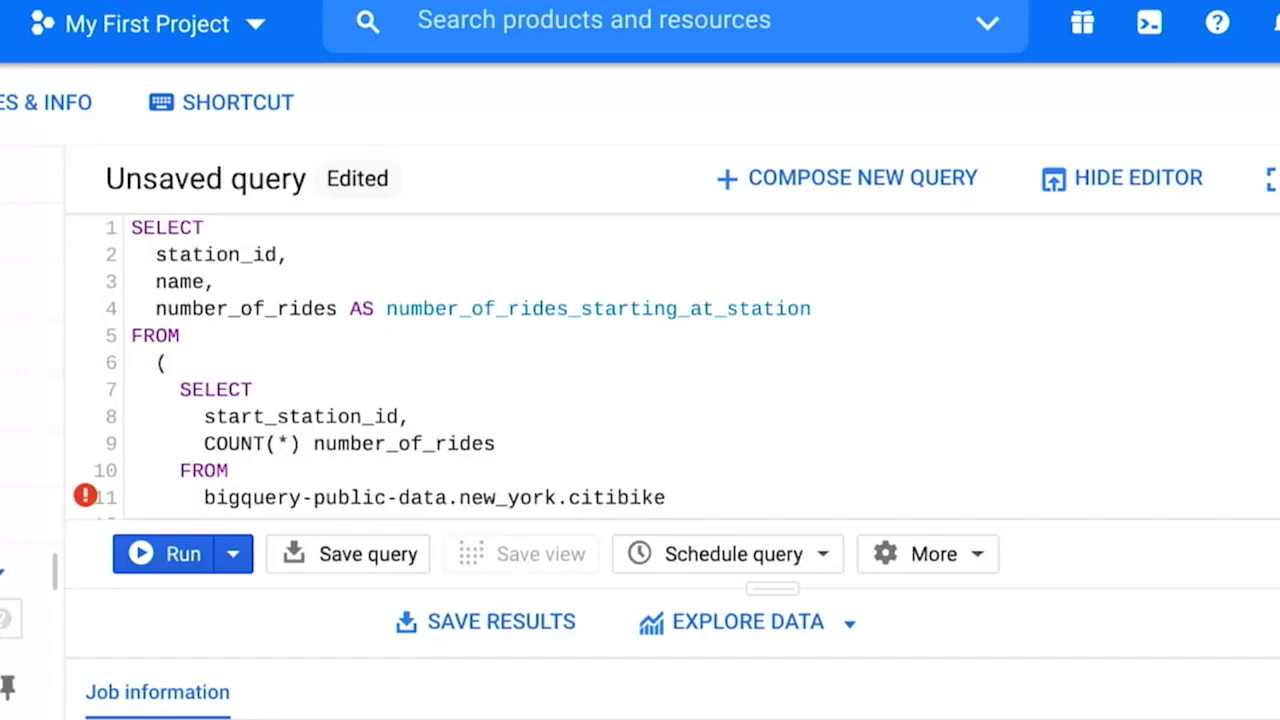
type("_trips")
key("Return")
type("GROUP BY")
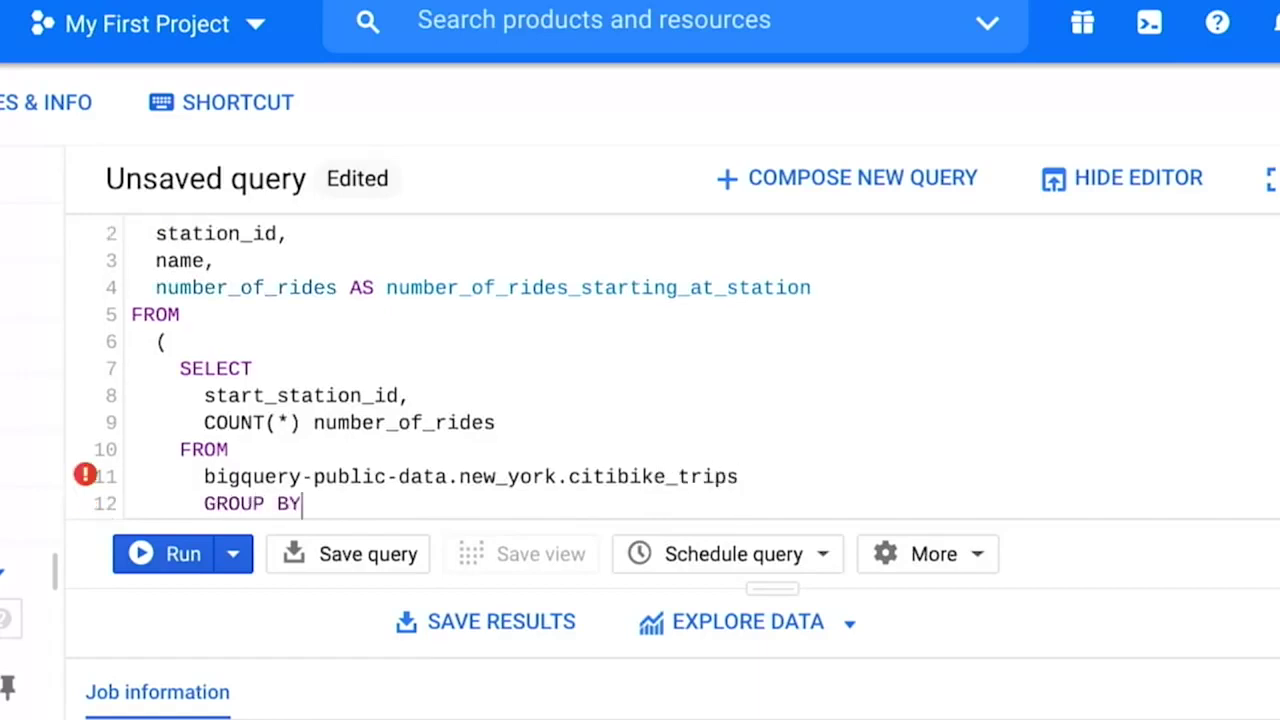
key("Return")
type("start_station_id")
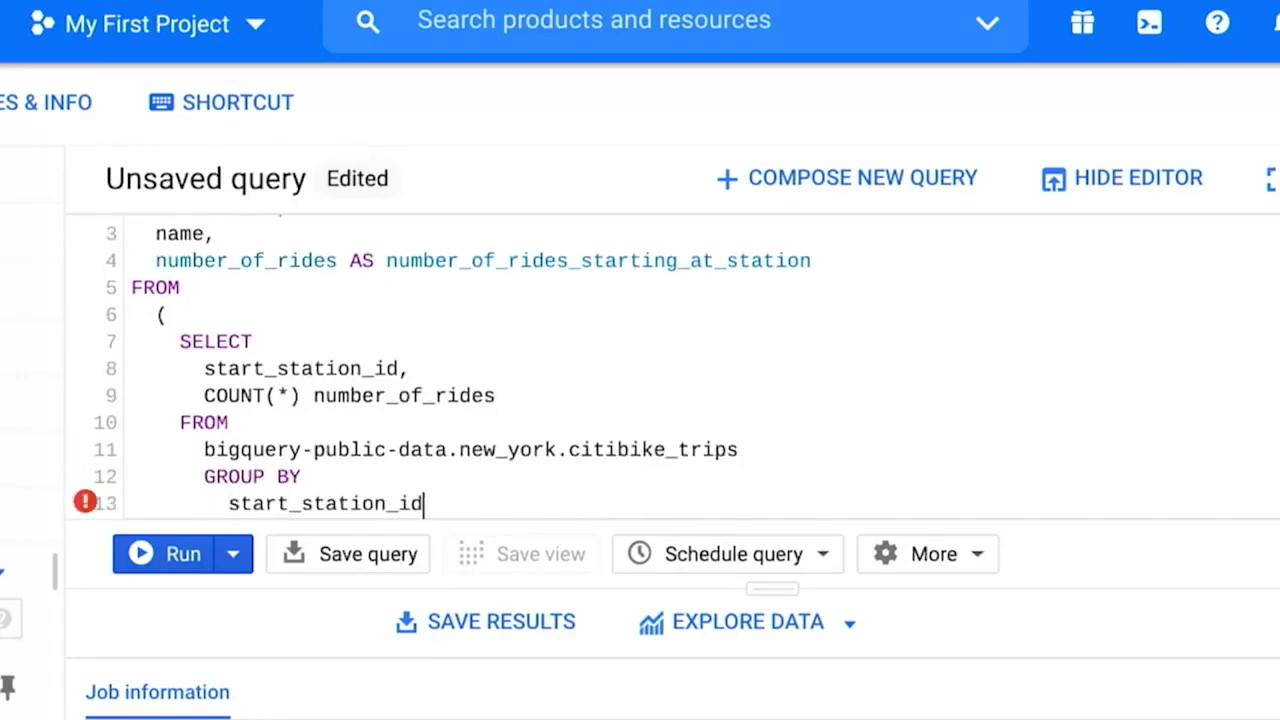
Close the trips subquery's parenthesis and alias it AS station_num_trips
key("Return")
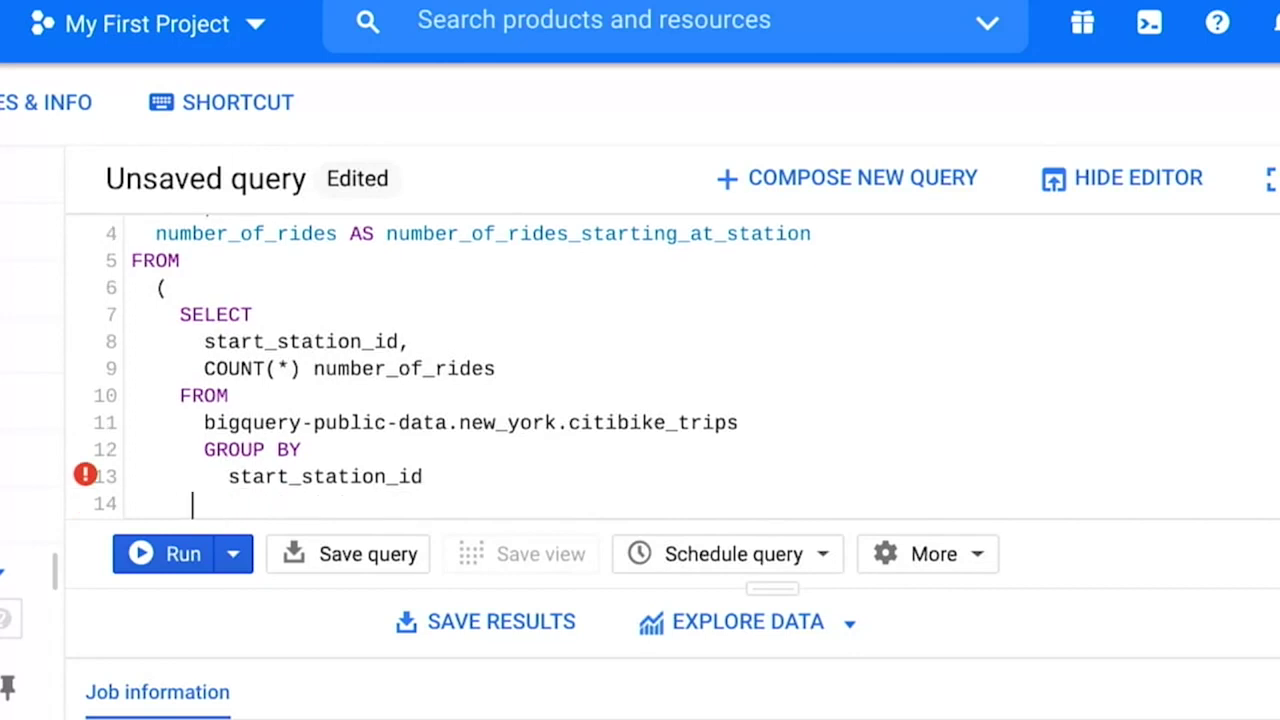
type(")")
key("Return")
type("AS station")
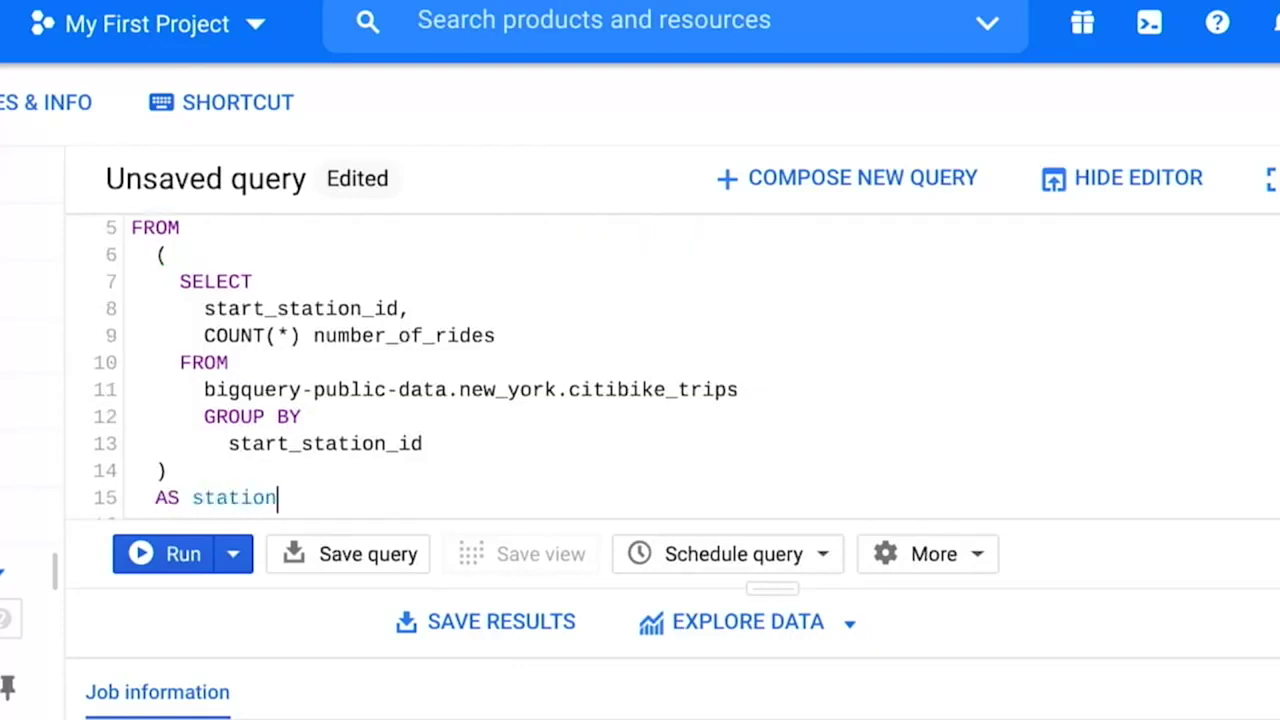
type("_num_trips")
Add an INNER JOIN to bigquery-public-data.new_york.citibike_stations ON station_id = start_station_id
key("Return")
type("INNER JOIN")
key("Return")
key("Return")
type("big")
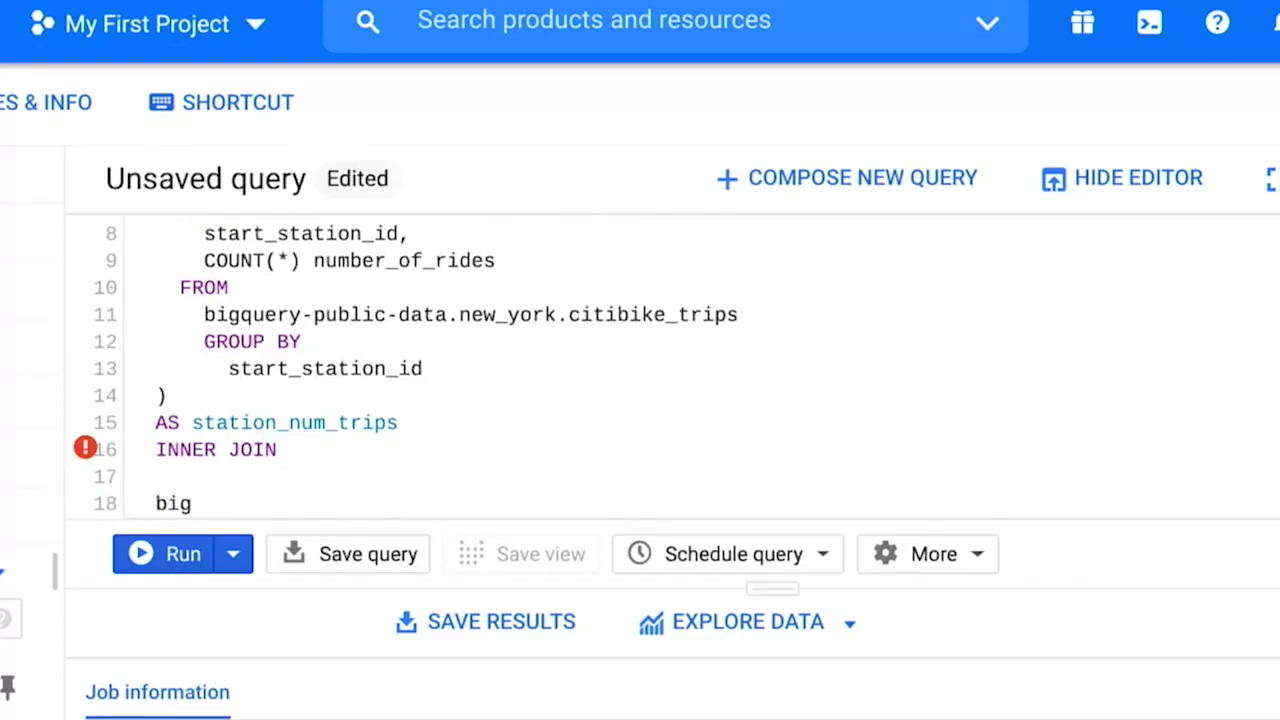
type("query-public-data")
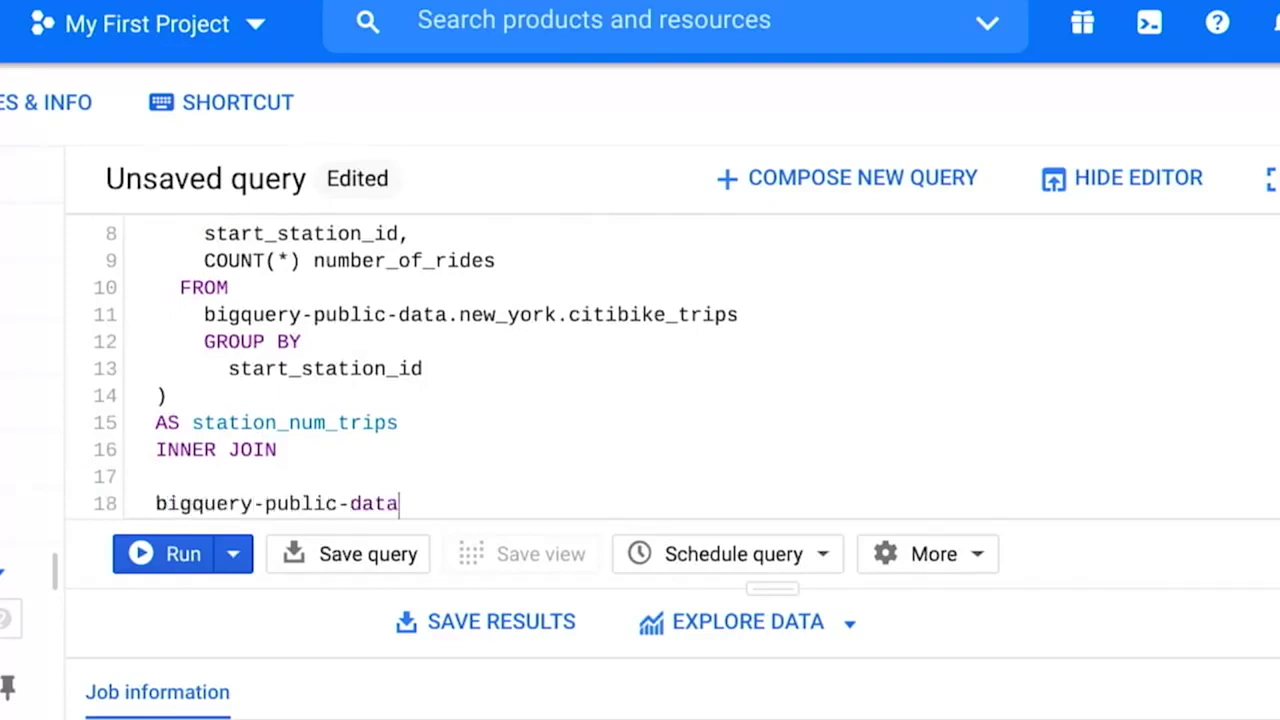
type(".new_york.citibike_")
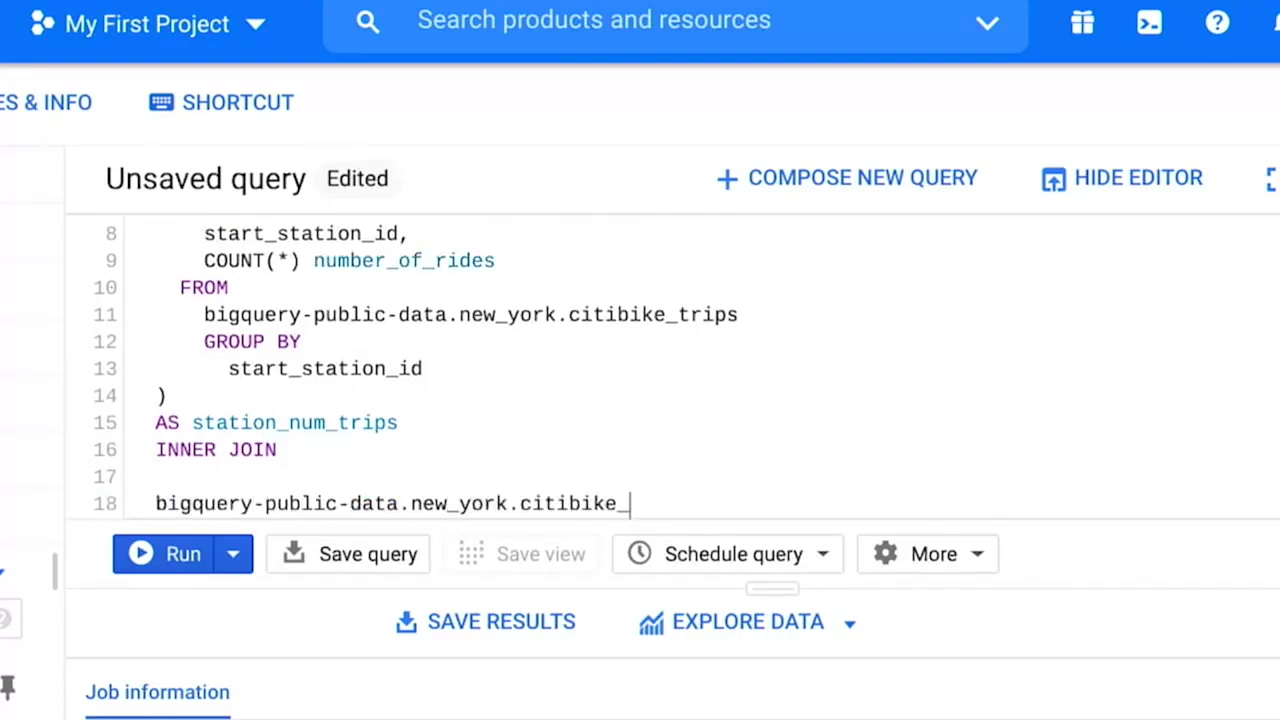
type("stations ON station")
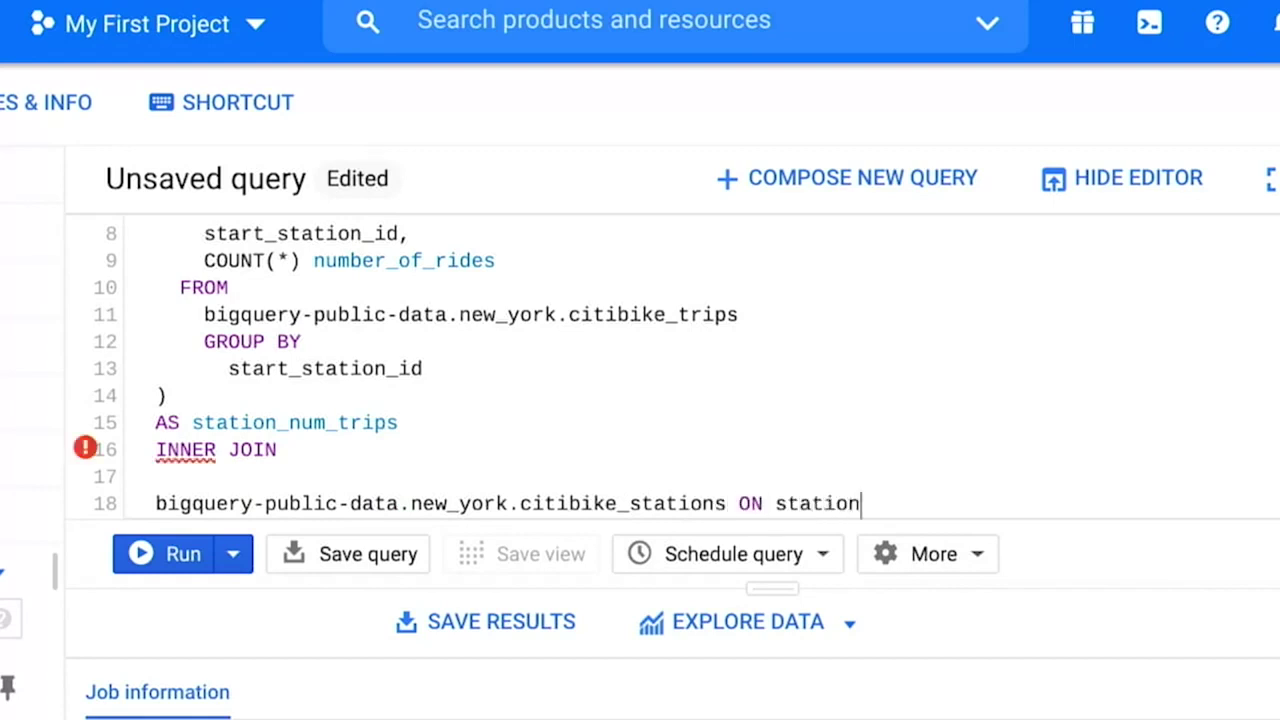
type("_id = start_station_i")
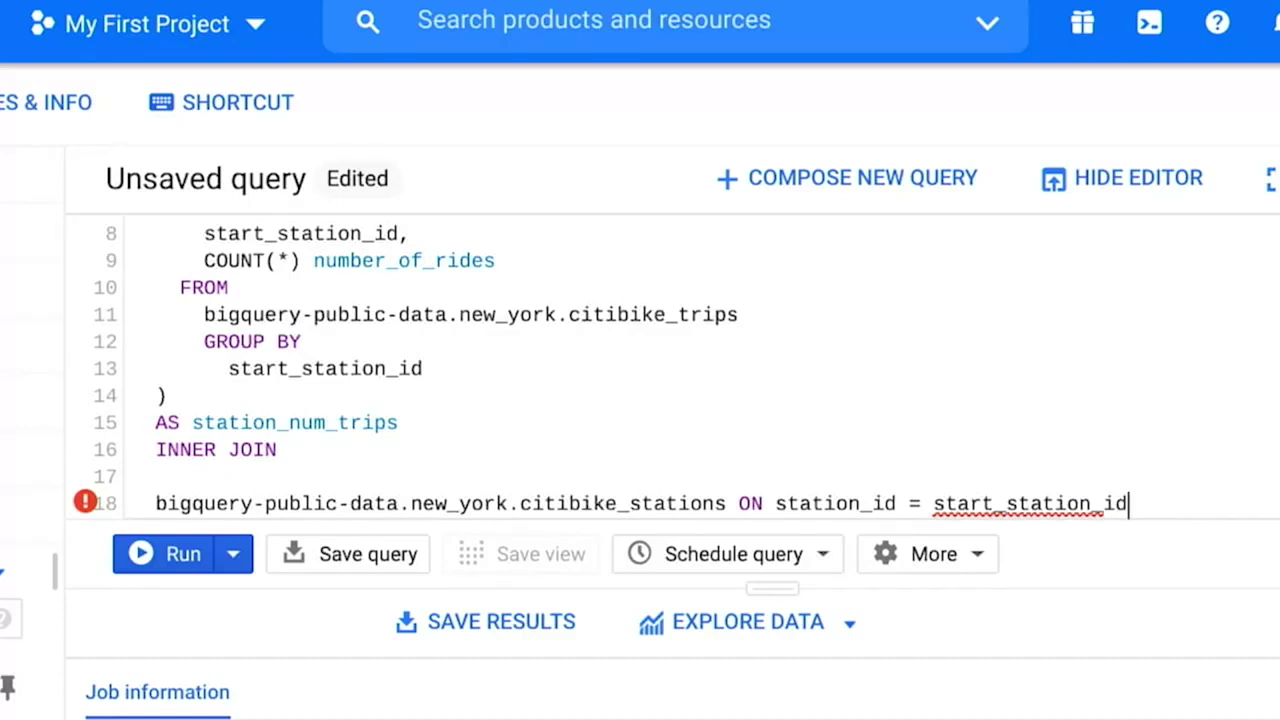
type("d")
Finish the query with an ORDER BY clause on number_of_rides DESC
key("Return")
type("ORDER BY")
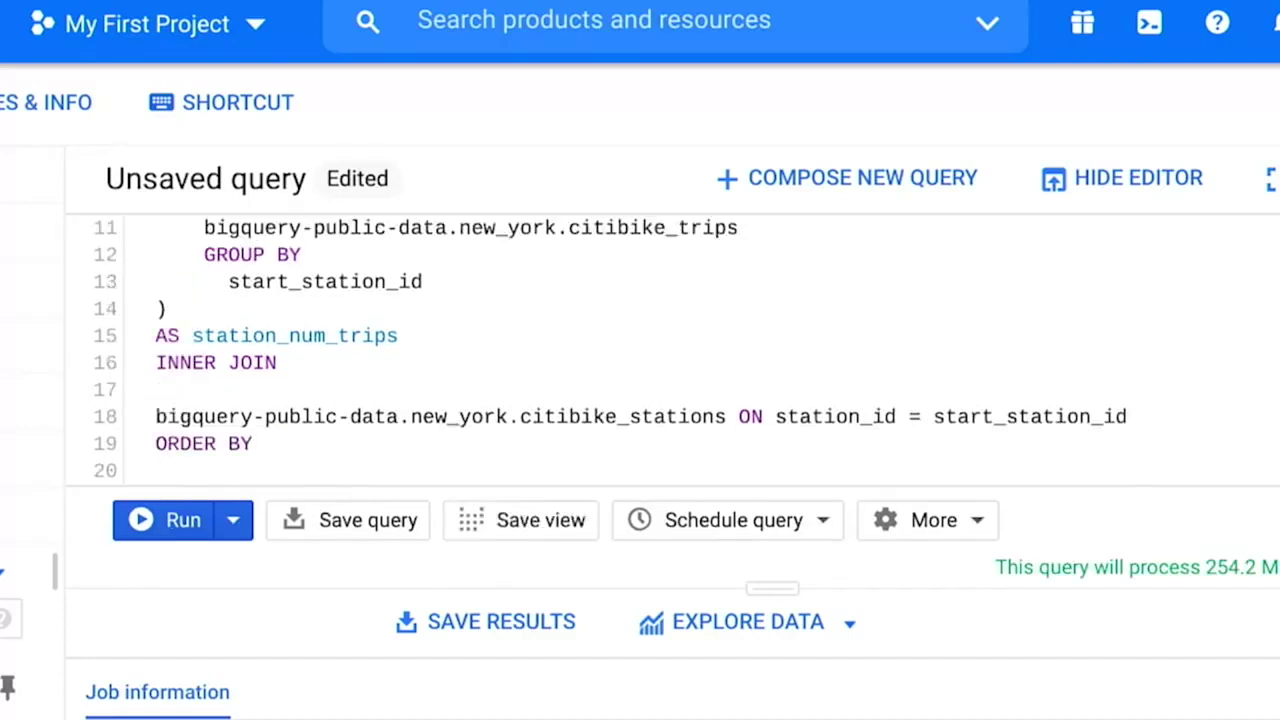
type("number_of_rides dESC")
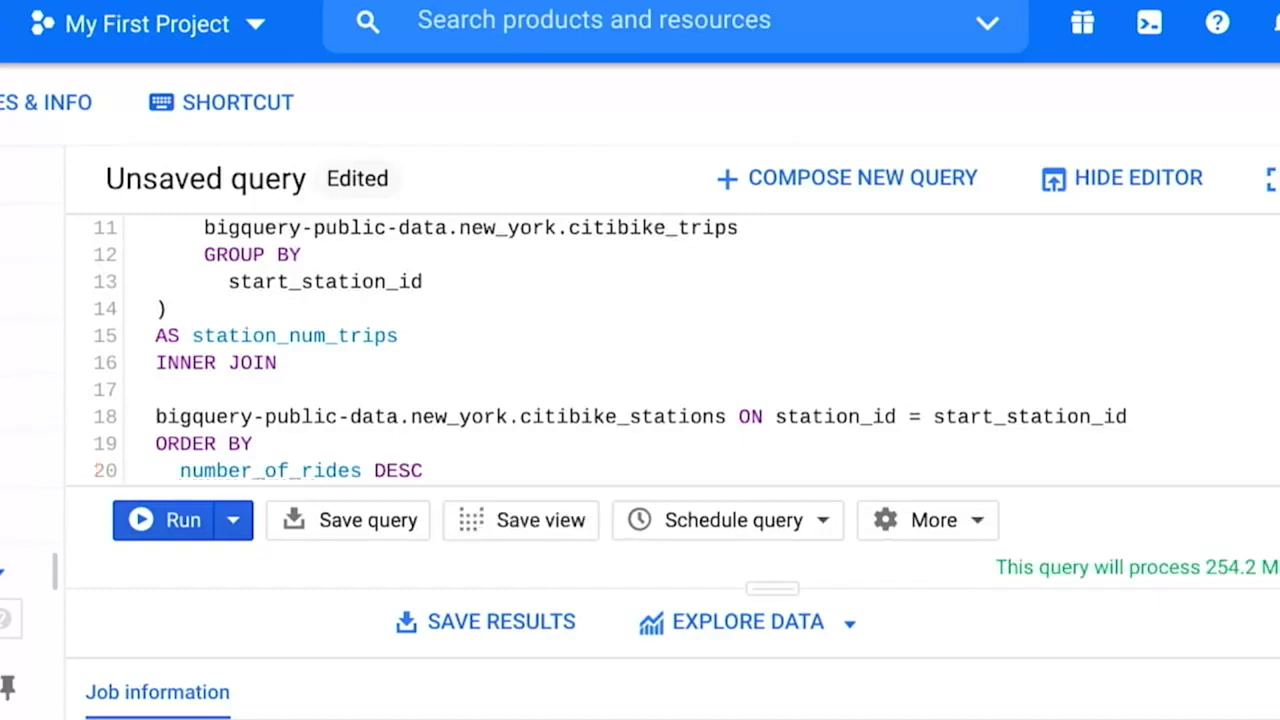
Run the joined ride-count query and dismiss the Data Catalog notice to view the results in a larger area
left_click(183, 520)
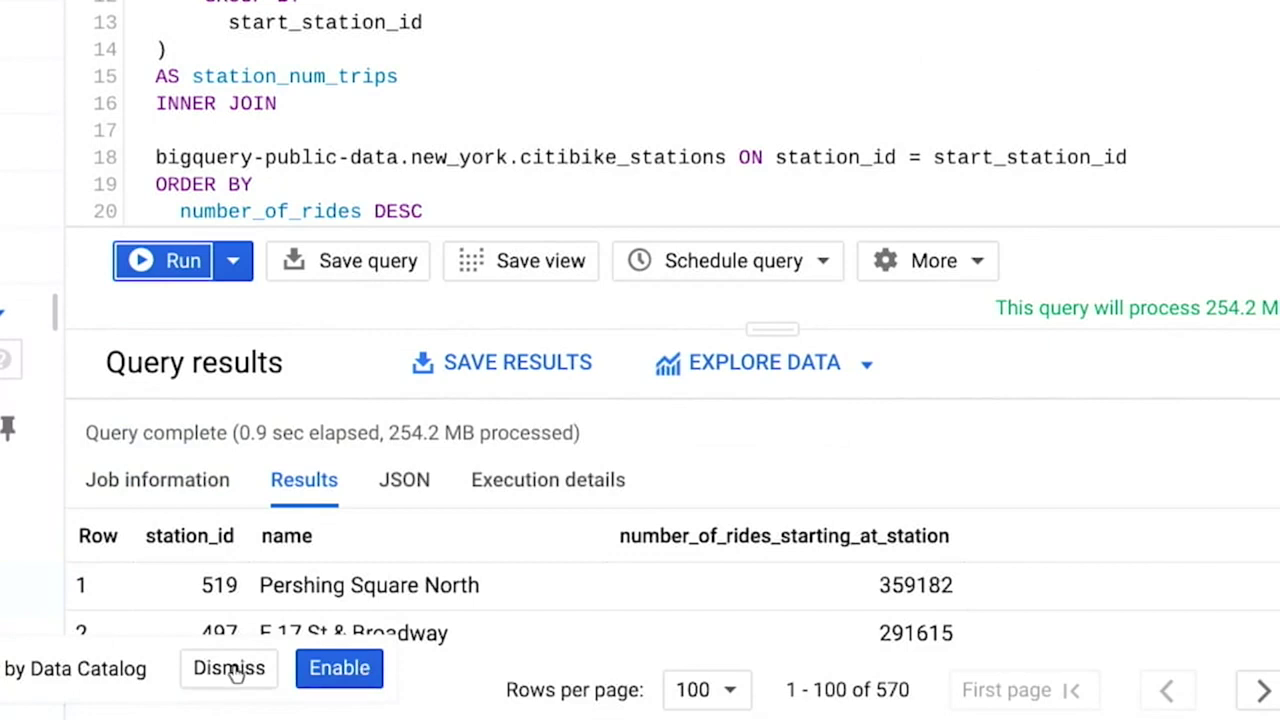
left_click(362, 662)
left_click_drag(779, 325, 780, 133)
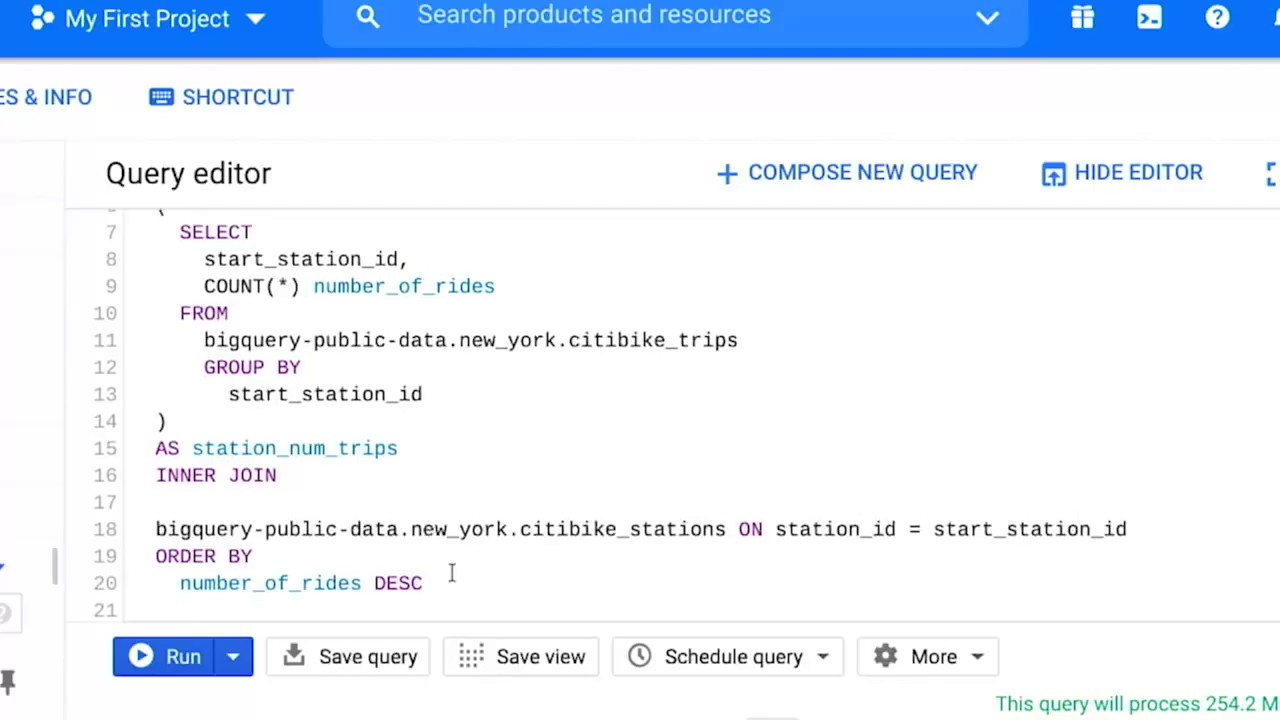
Replace the previous query with a new one that starts by selecting station_id and name
key("ctrl+a")
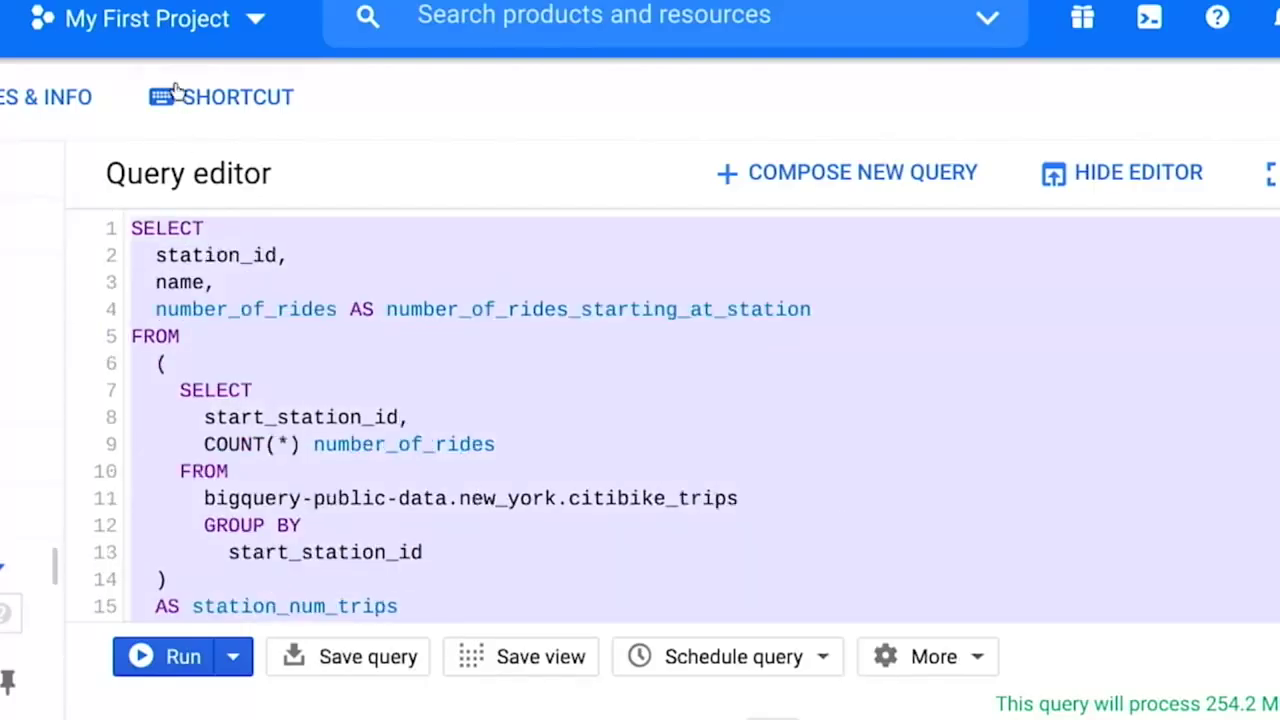
key("BackSpace")
type("SELECT")
key("Return")
key("Tab")
type("station_id,")
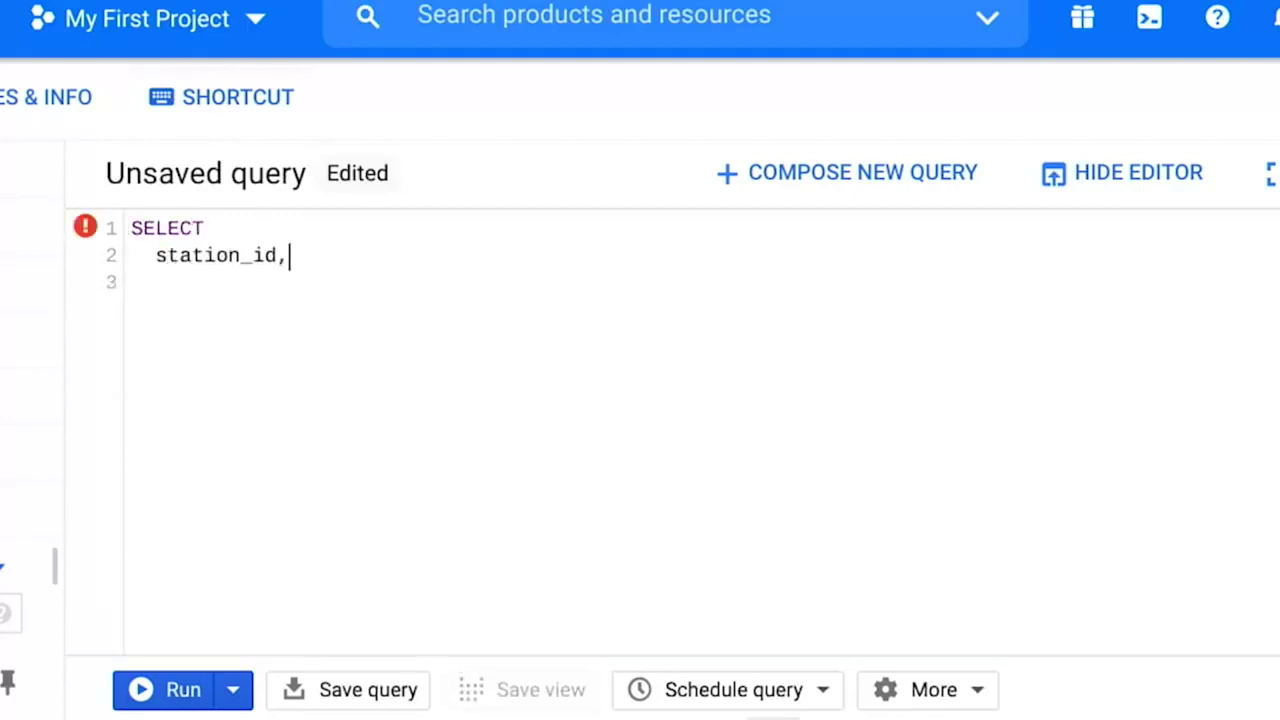
key("Return")
type("nam")
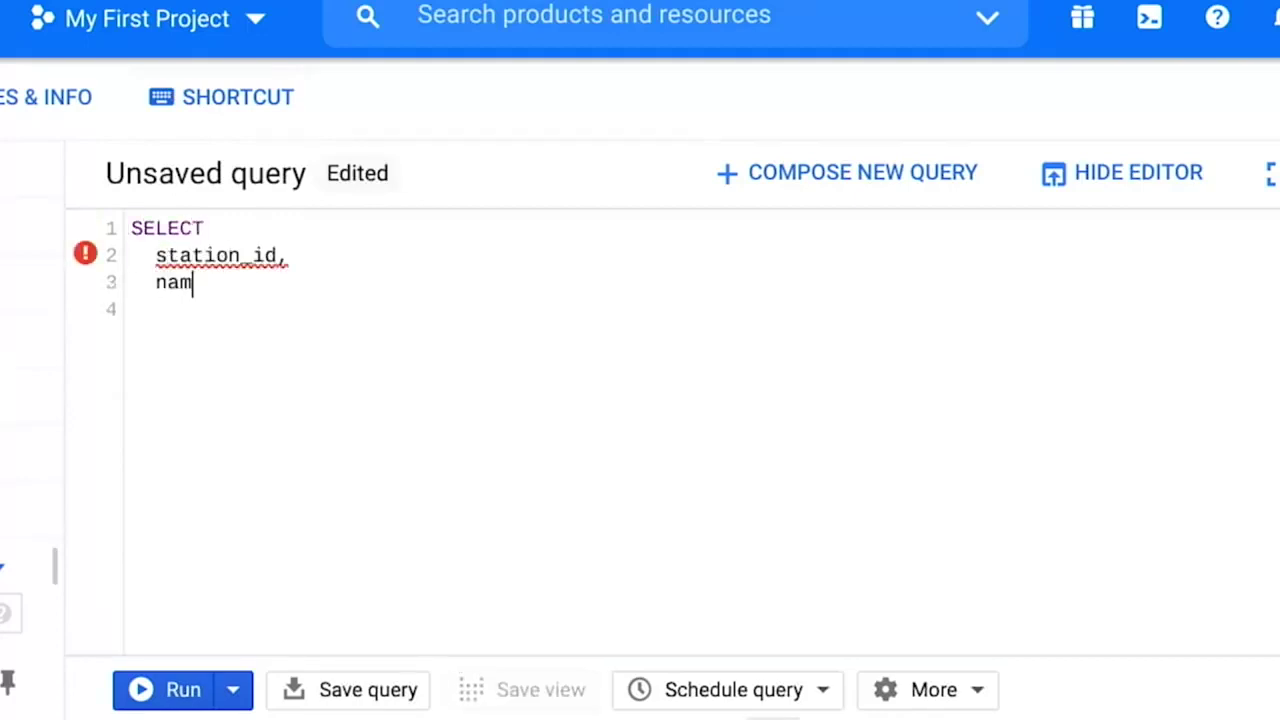
Add a FROM clause that reads from bigquery-public-data.new_york.citibike_stations
key("BackSpace")
type("FROM")
key("Return")
key("Return")
type("bigquery-public-dat")
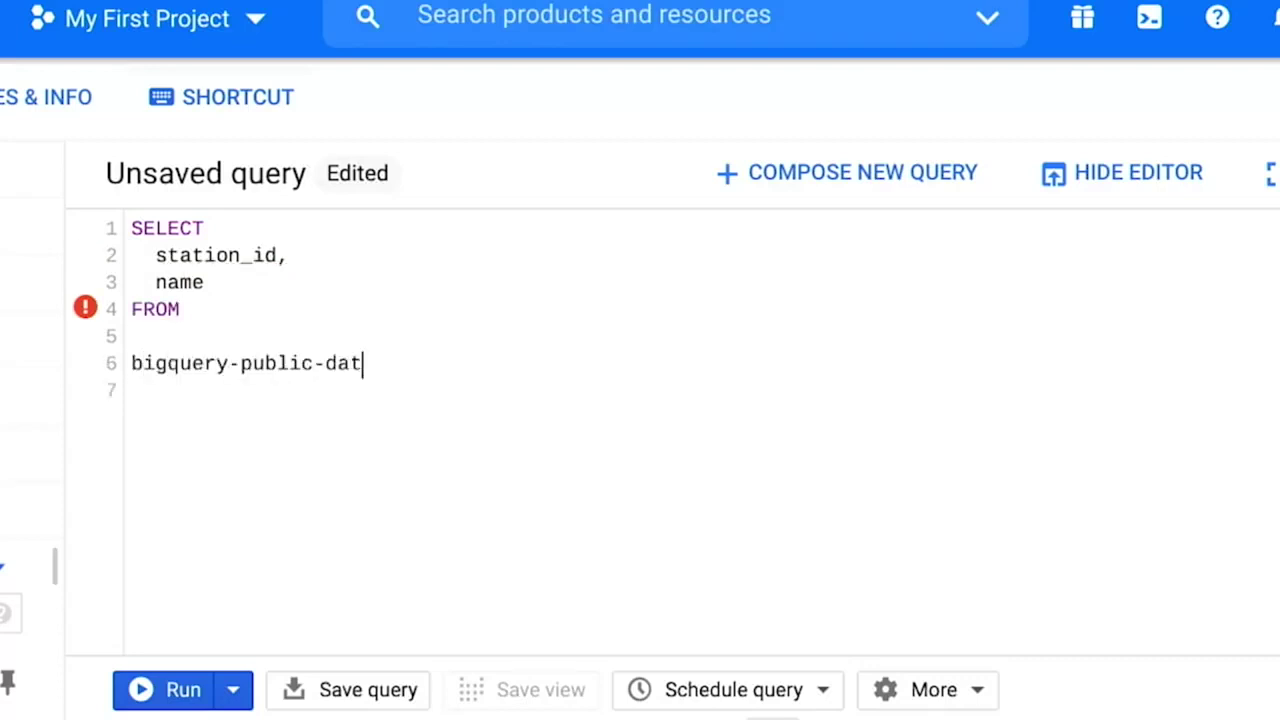
type("a.new_york.citibike_stations ")
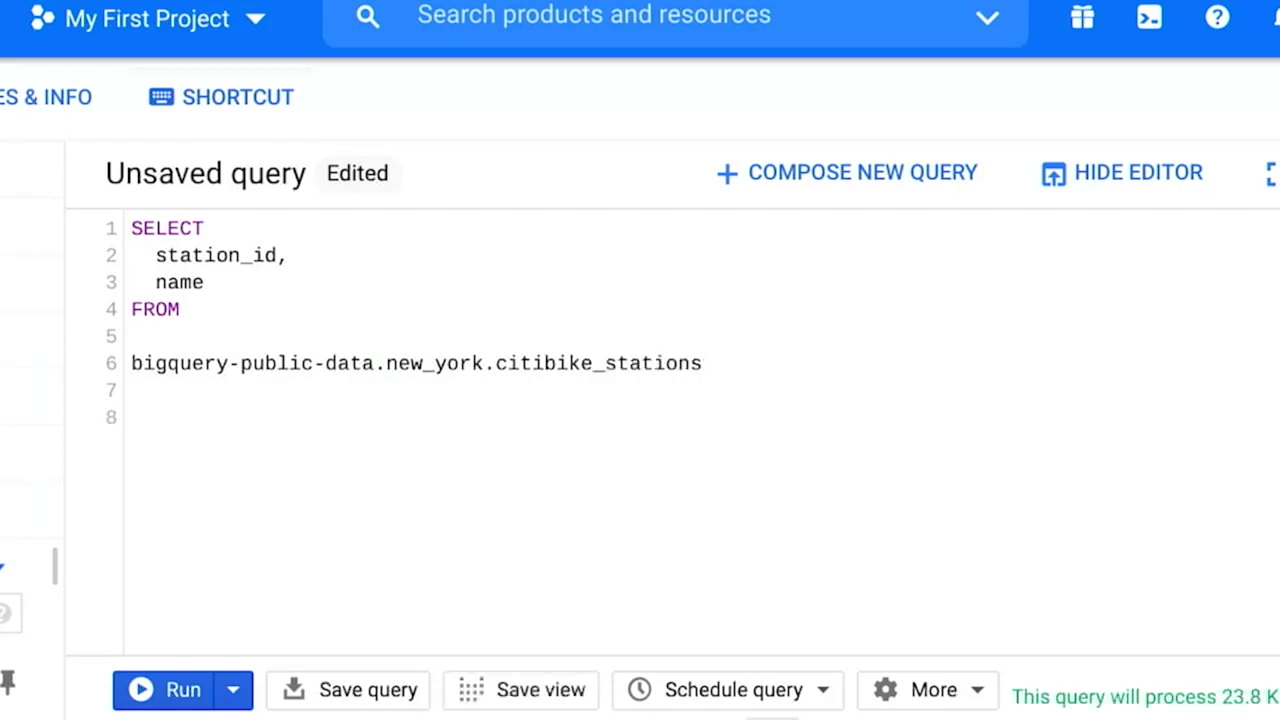
Add a WHERE clause filtering station_id with IN and open the parenthesis for its subquery
type("WHERE   ")
type("station")
type("_id ")
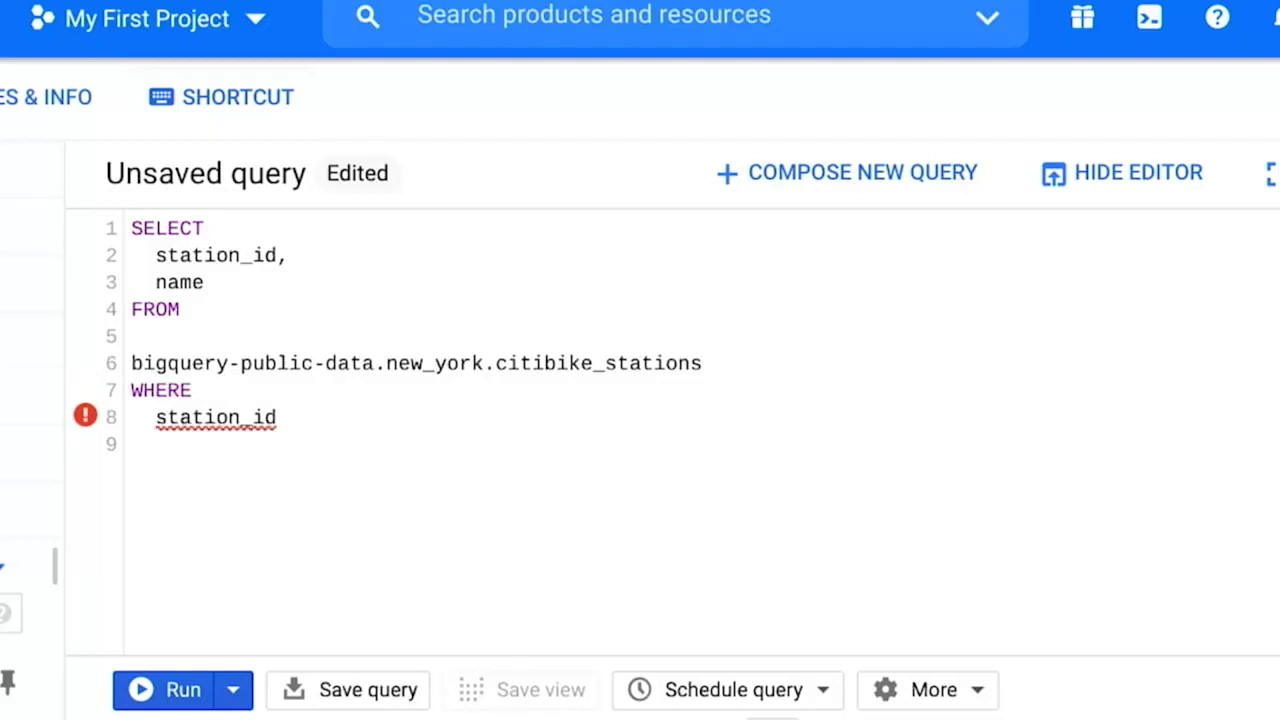
type("IN")
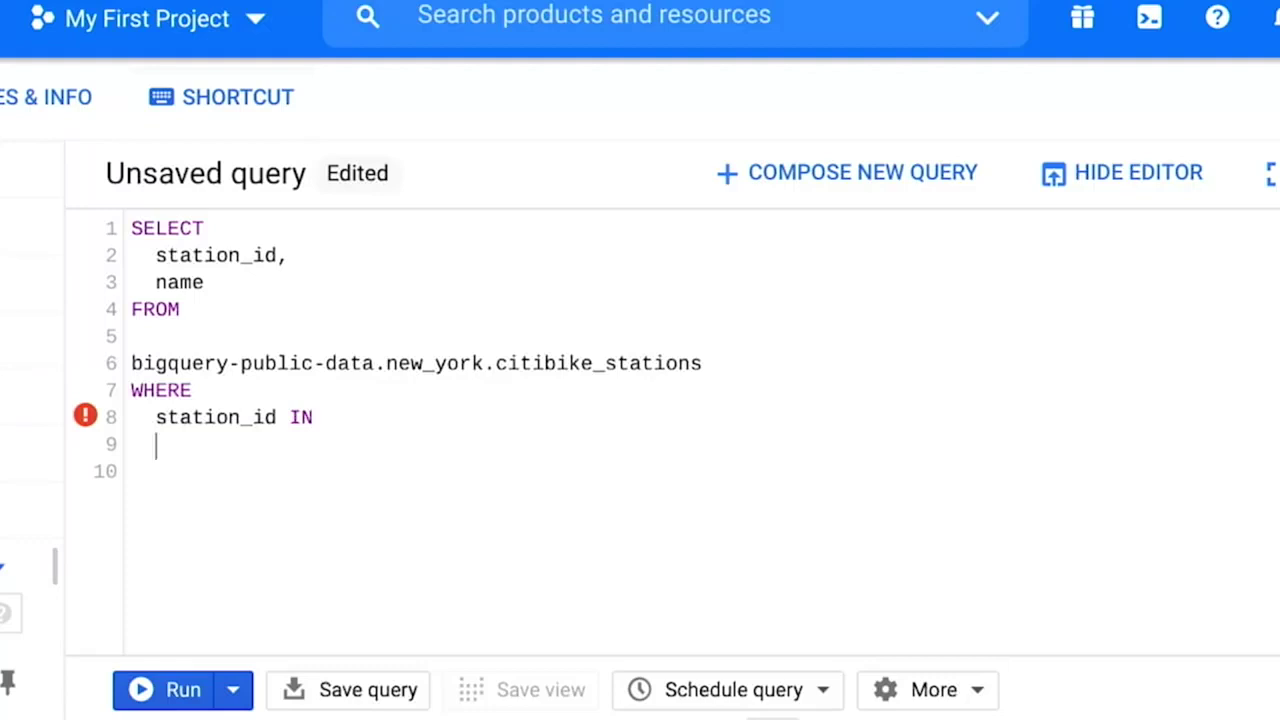
key("Return")
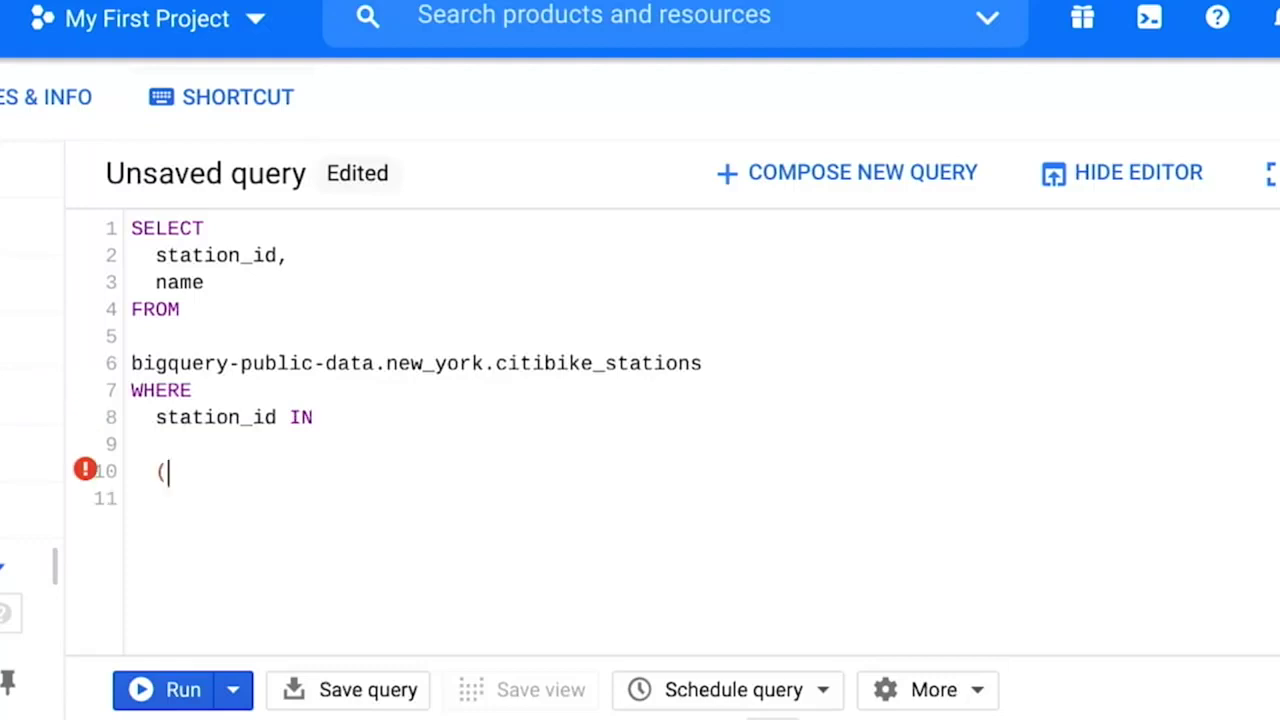
Begin the subquery inside the parenthesis by selecting start_station_id
key("Tab")
type("SELECT")
key("Return")
key("Tab")
type("start_stat")
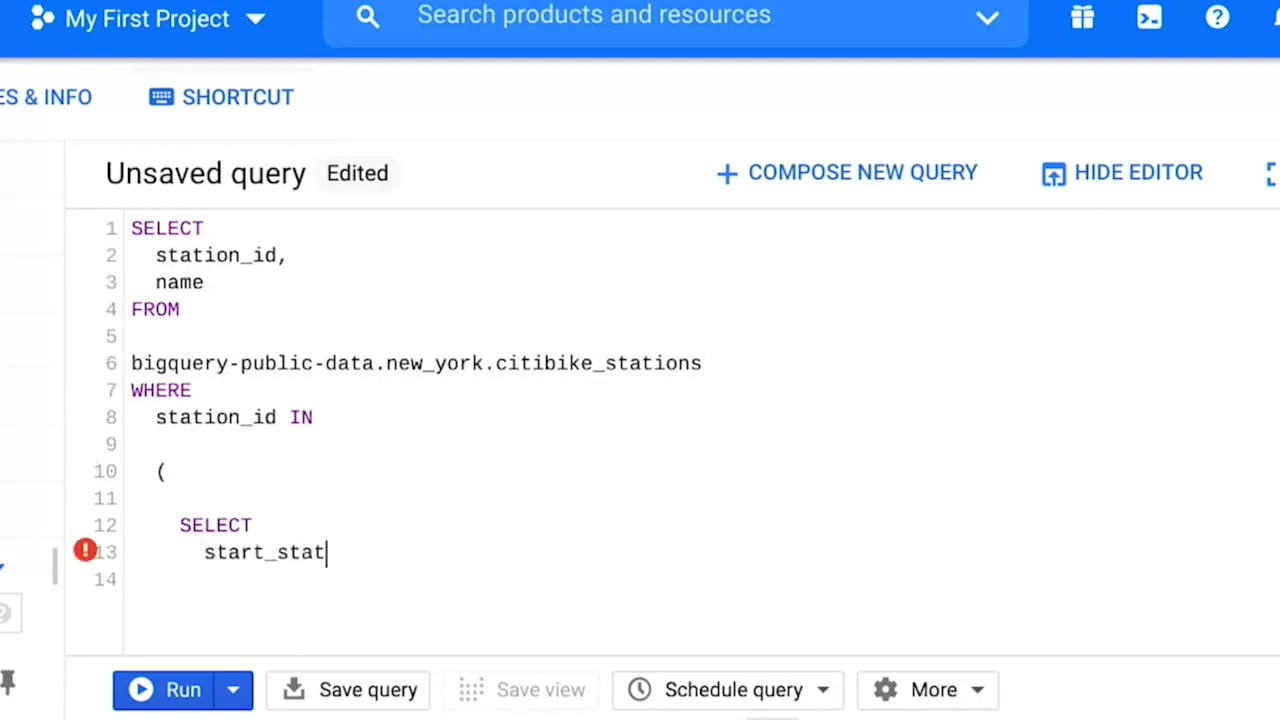
type("ion_id")
Add the subquery's FROM clause, reading from bigquery-public-data.new_york.citibike_trips
key("Return")
key("BackSpace")
type("FROM")
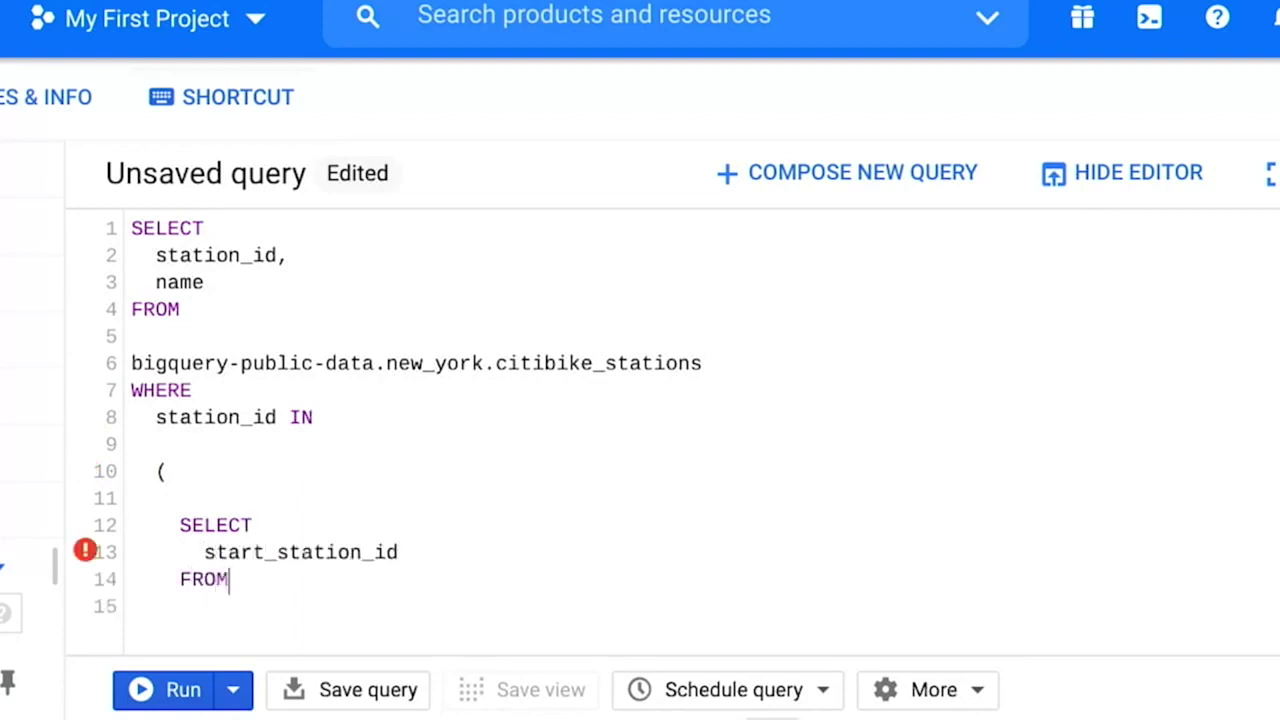
key("Return")
key("Return")
key("BackSpace")
type("bigquery-public-data.new_york")
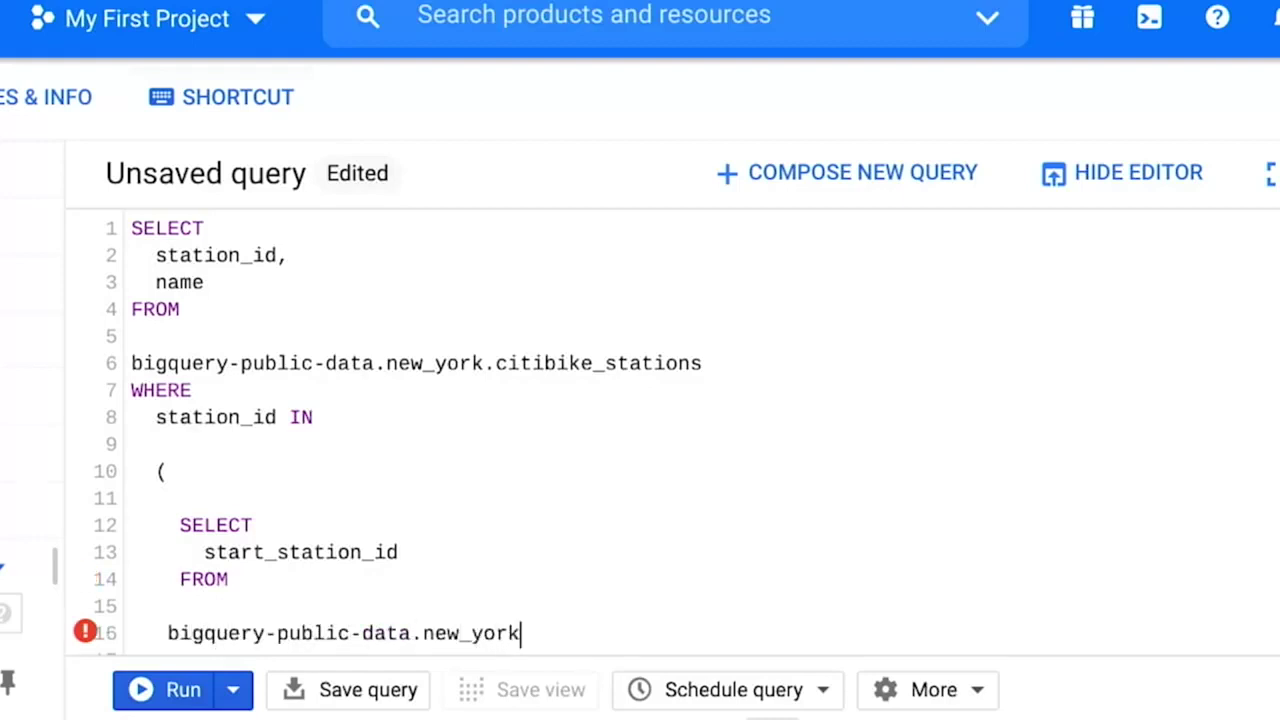
type(".citibike_trips")
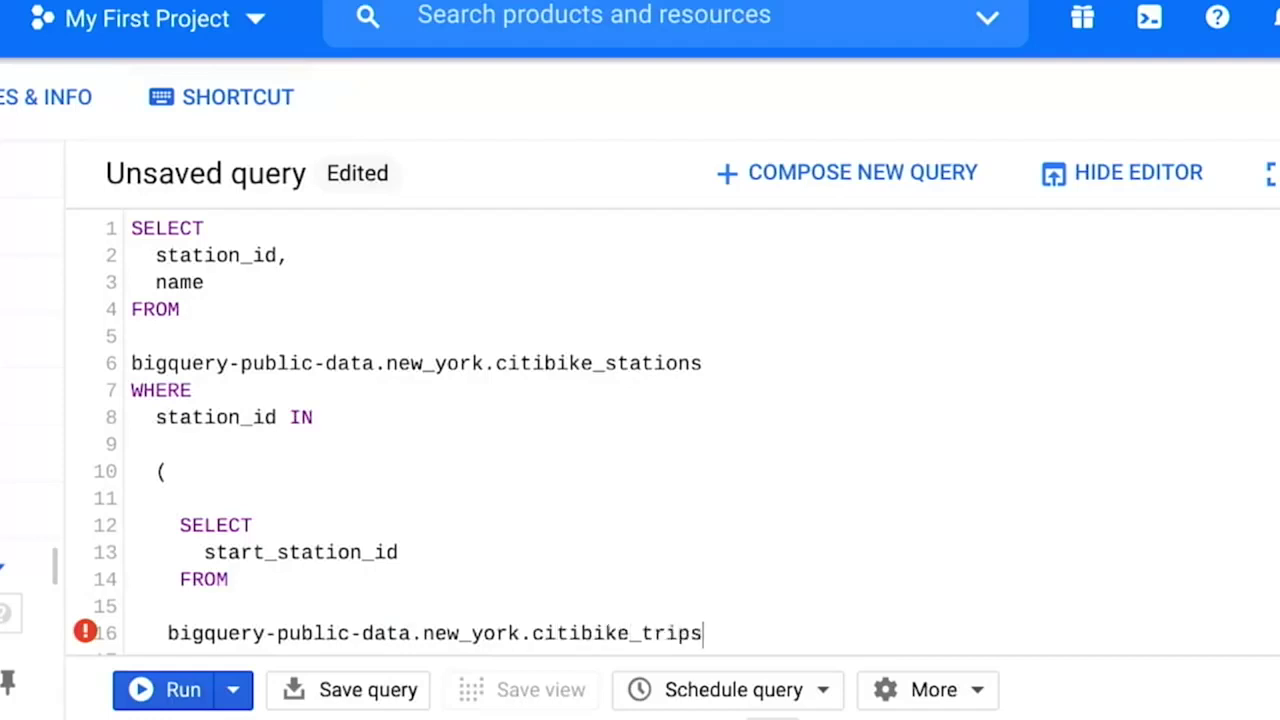
Filter the subquery with WHERE usertype = 'Subscriber' and close its parenthesis
key("Return")
type("WHERE")
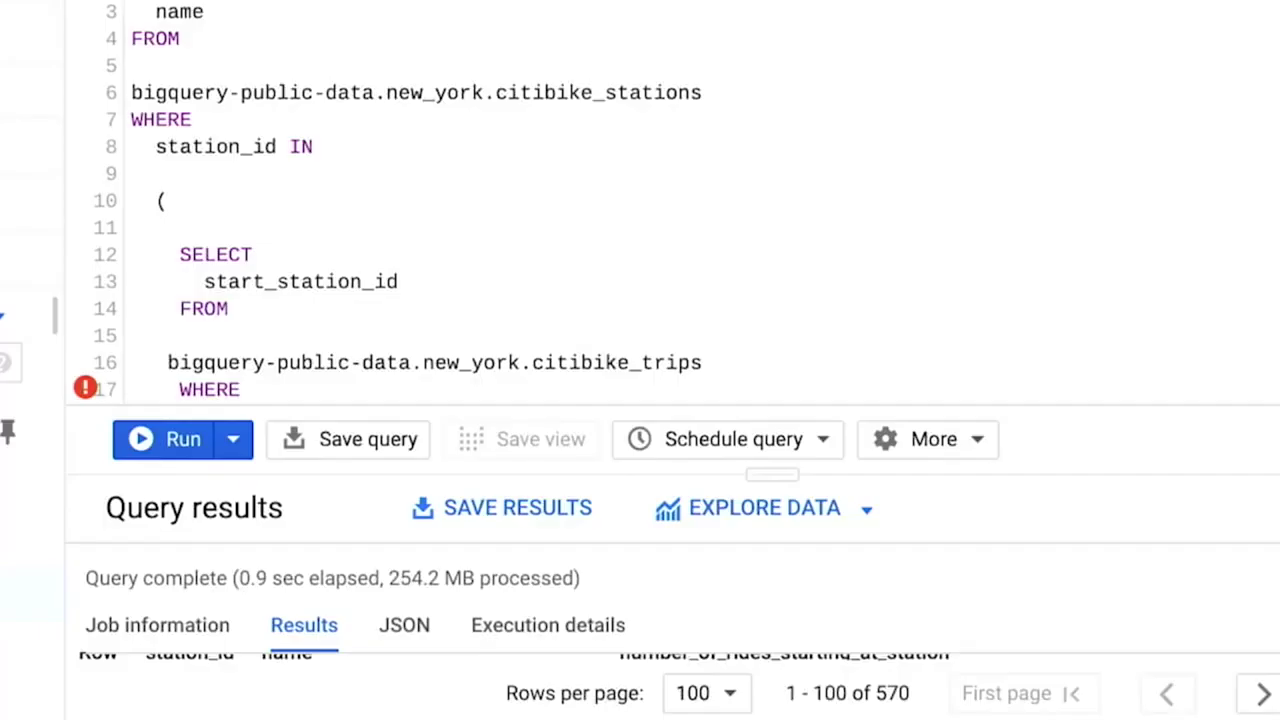
key("Return")
type("usertype =")
key("Return")
key("BackSpace")
key("Return")
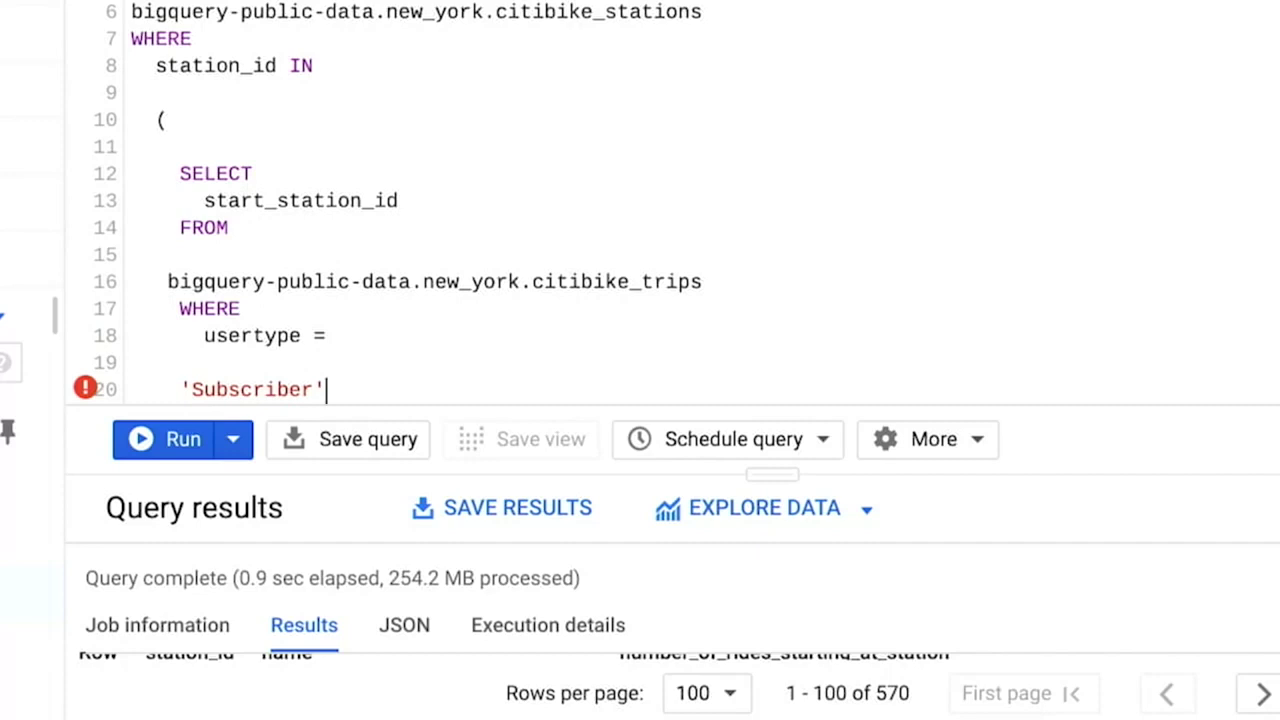
key("Return")
type(")")
Run the subscriber station query and enlarge the results area to look through the returned stations
key("ctrl+Return")
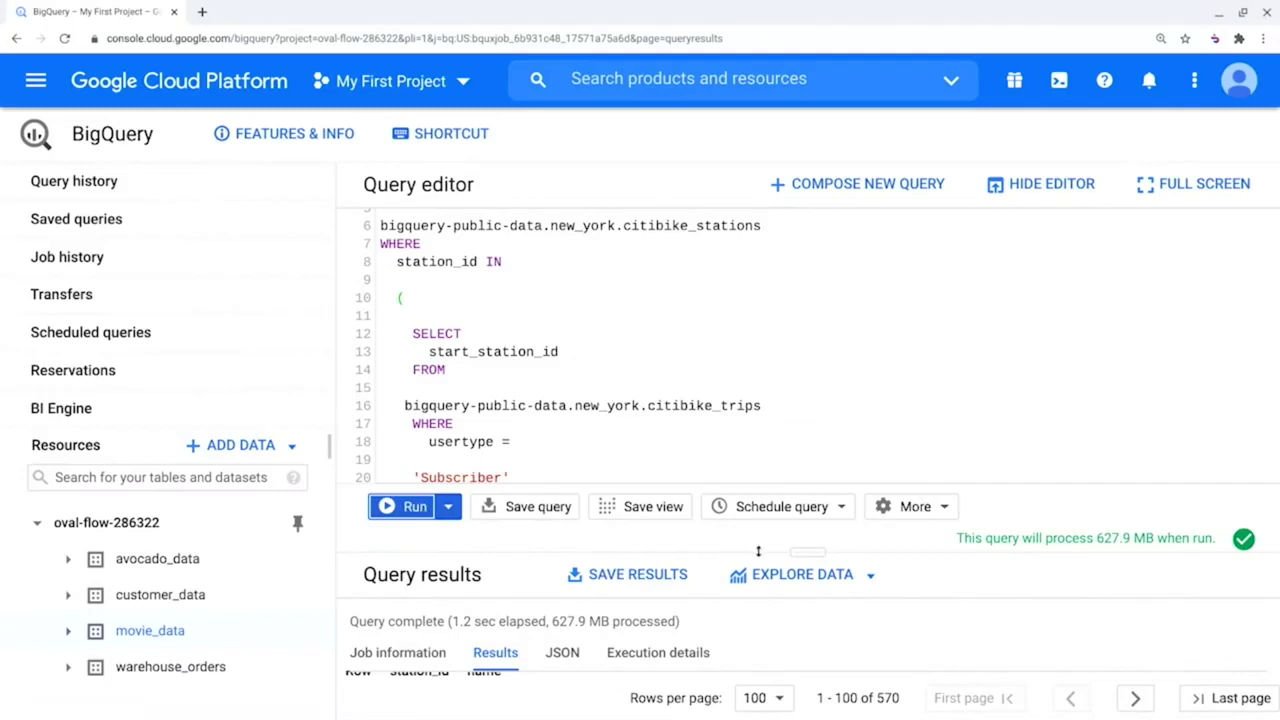
left_click_drag(802, 556, 802, 404)
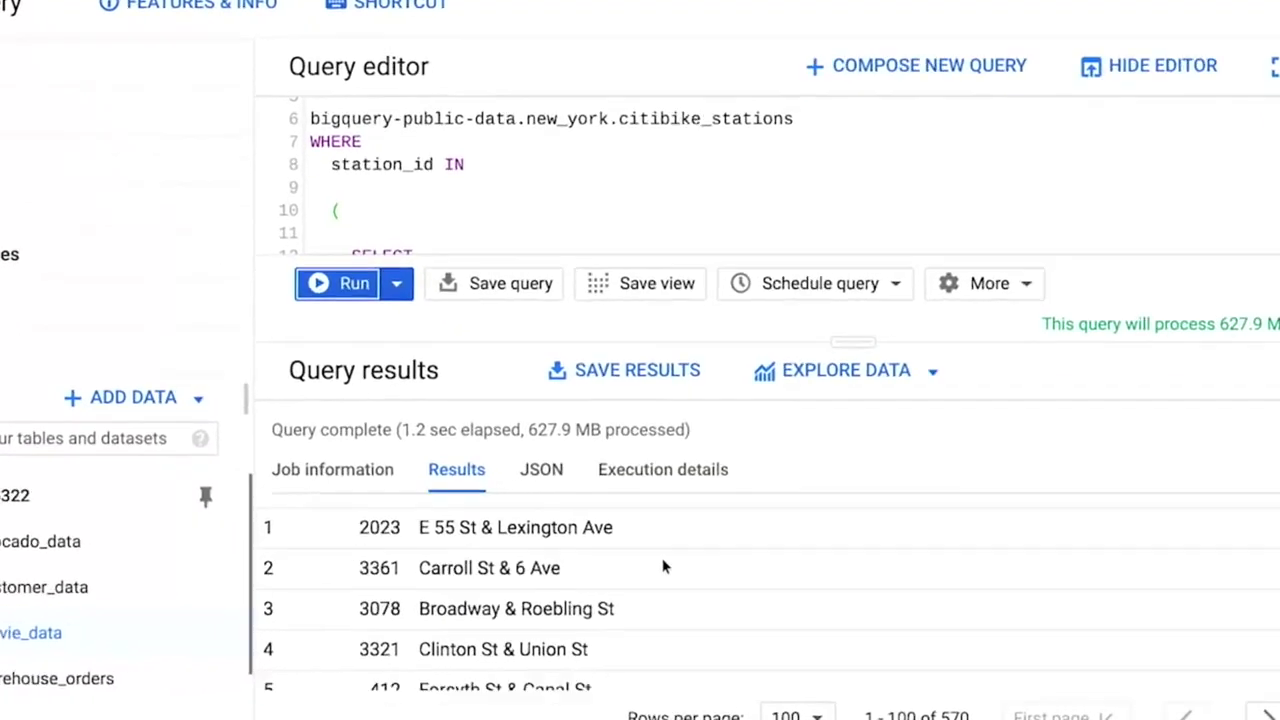
scroll(664, 567, "down", 3)
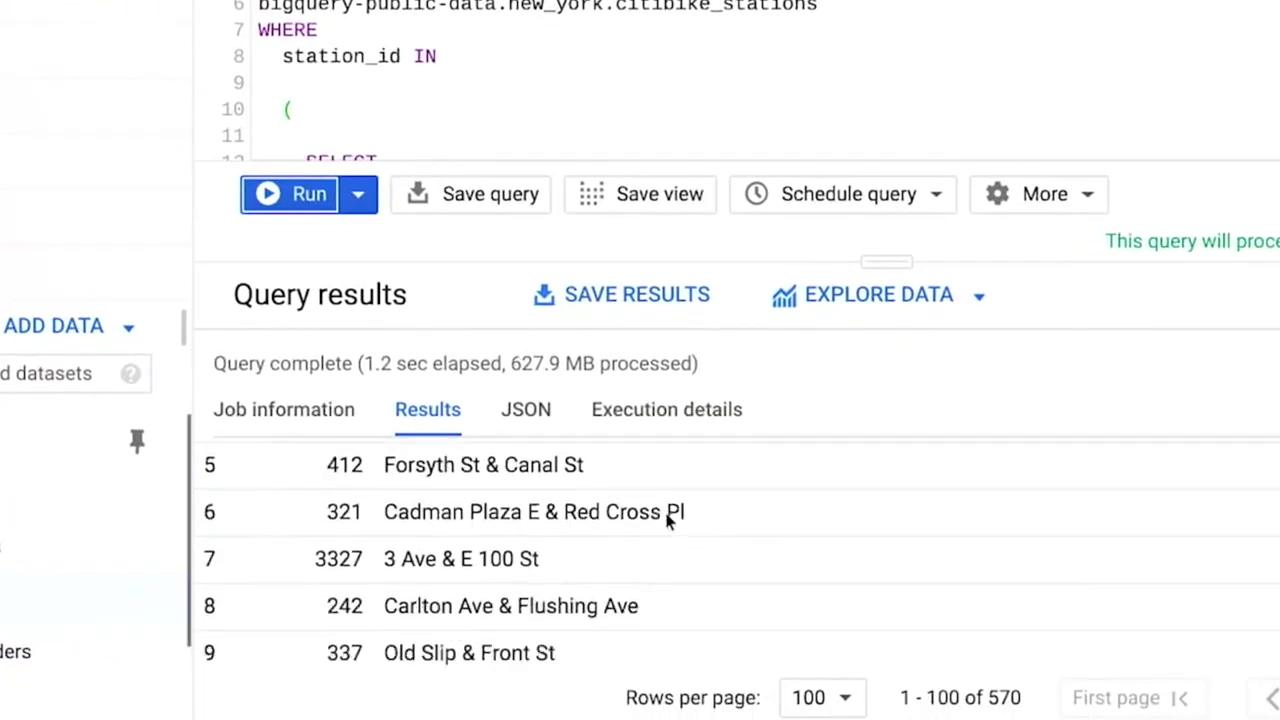
scroll(668, 521, "up", 3)
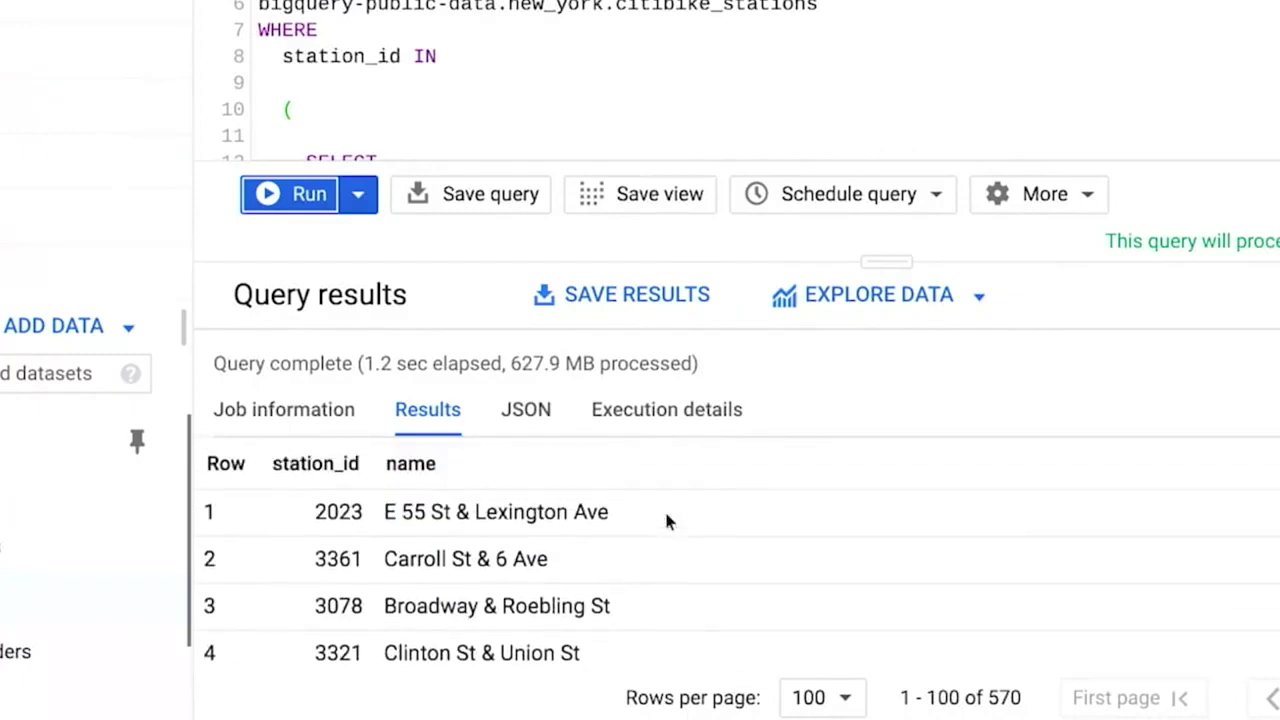
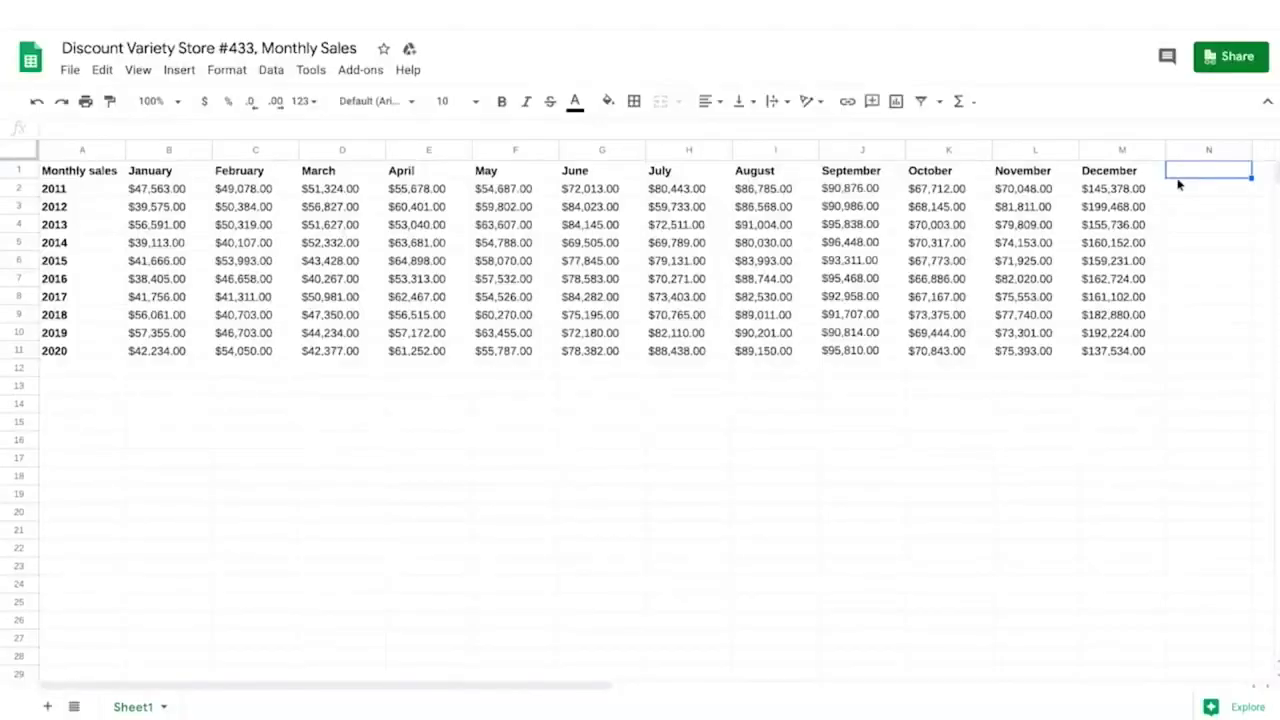
In the Discount Variety Store #433, Monthly Sales file in Google Sheets, add the bold header Annual Sales in cell N1
double_click(1183, 175)
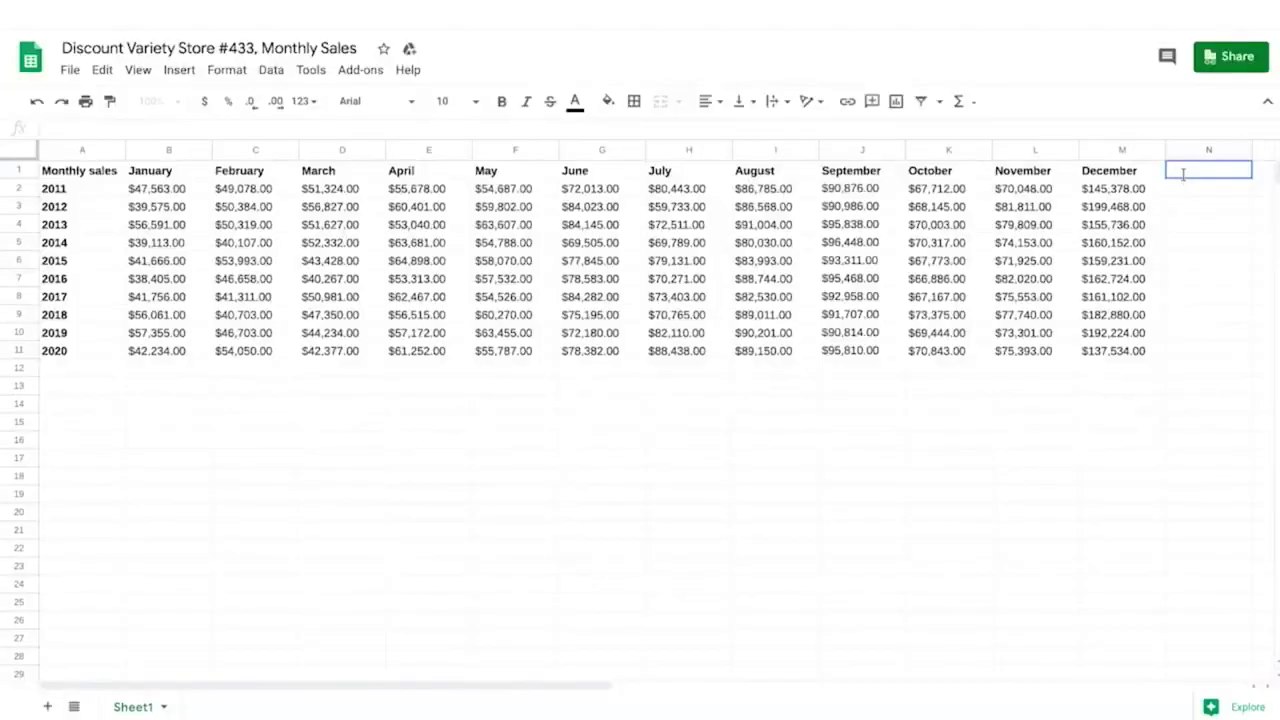
type("Annual Sales")
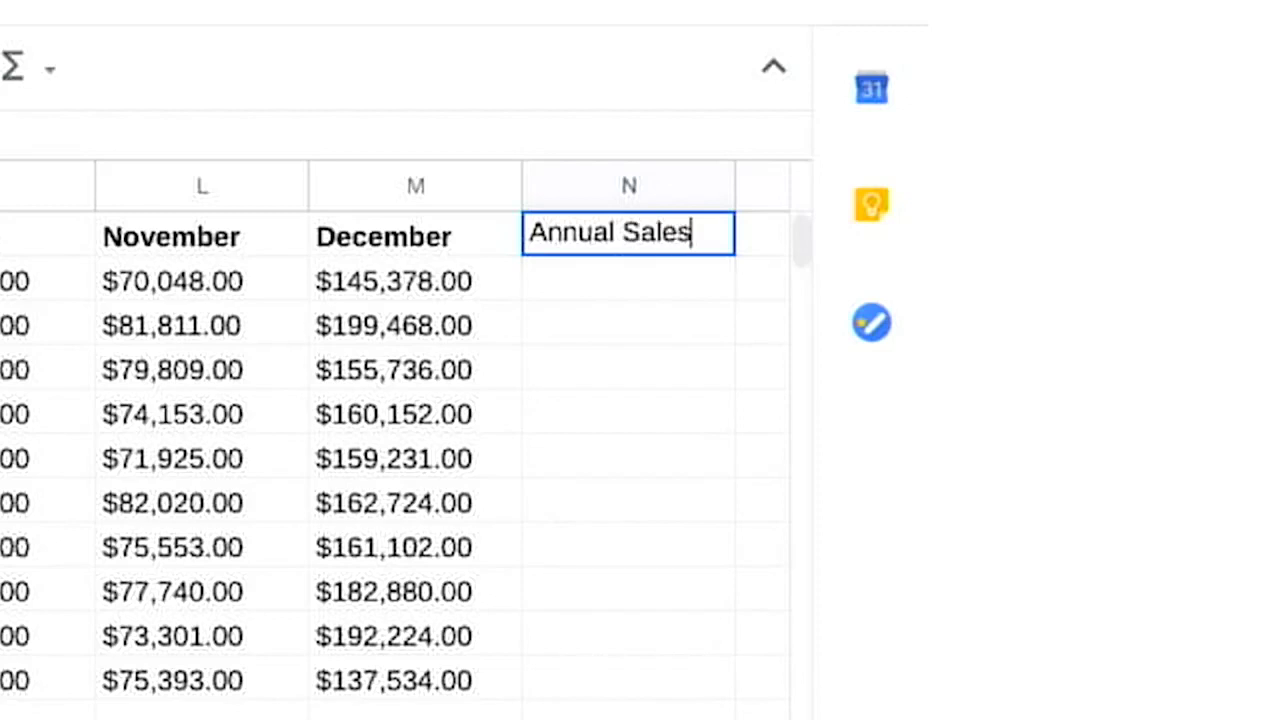
key("Return")
key("ctrl+b")
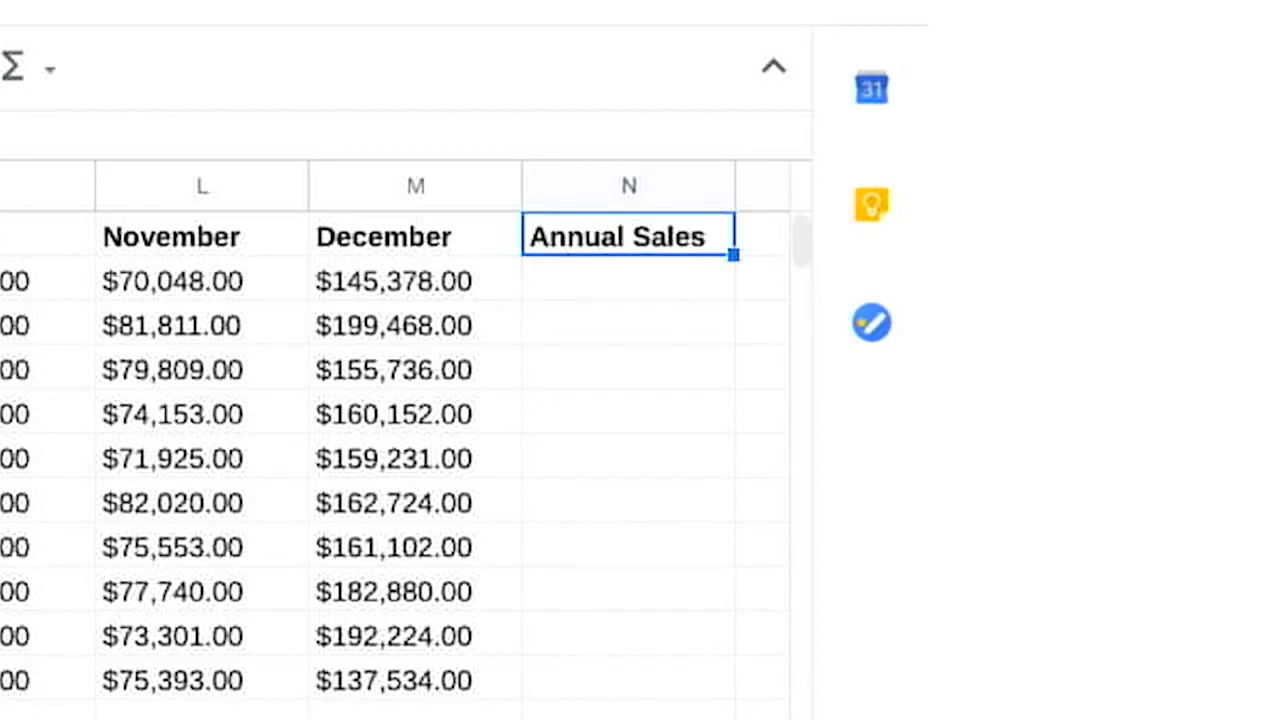
Total the 2011 monthly sales in N2 with =SUM(B2:M2) and fill the formula down through the 2020 row
left_click(542, 272)
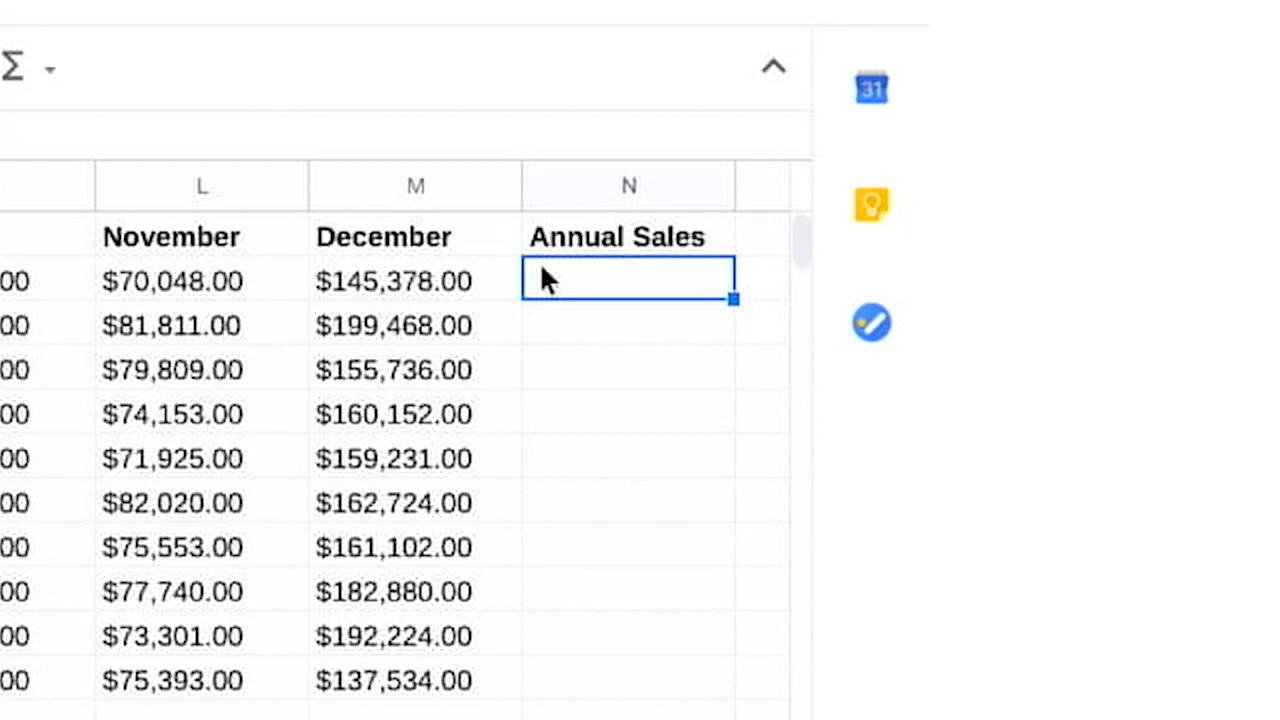
double_click(541, 268)
type("=SUM")
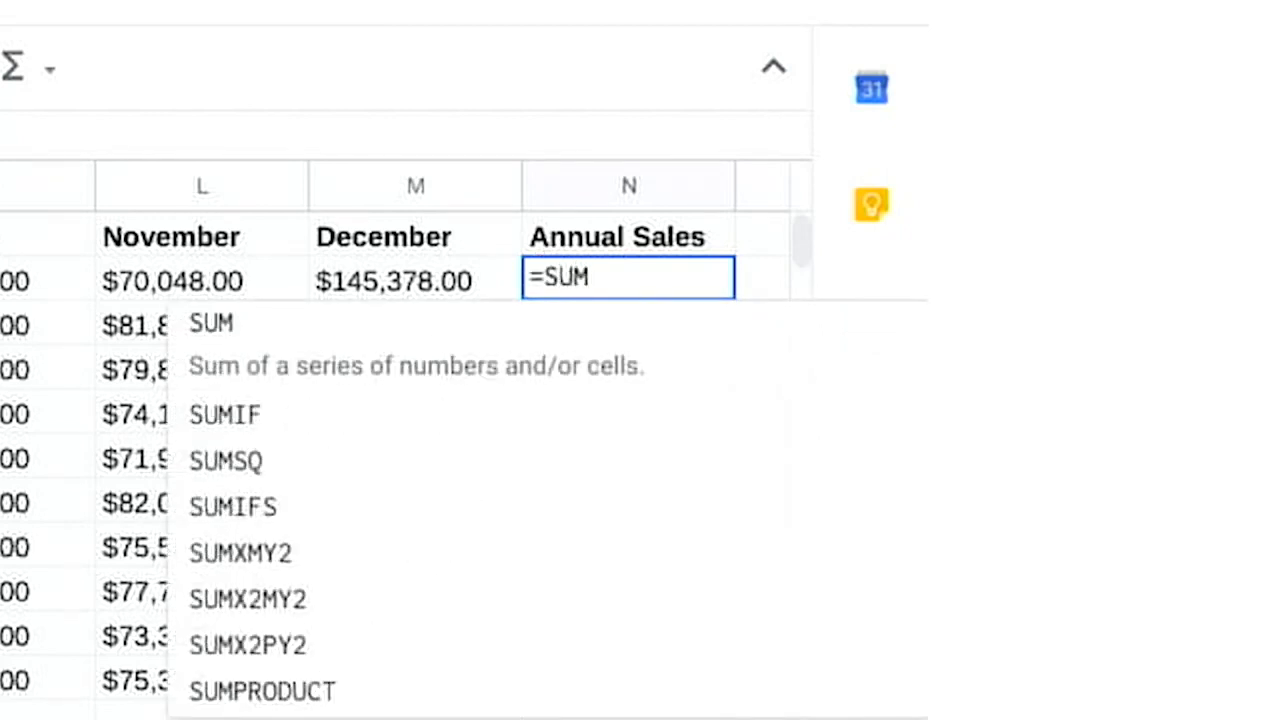
type("(")
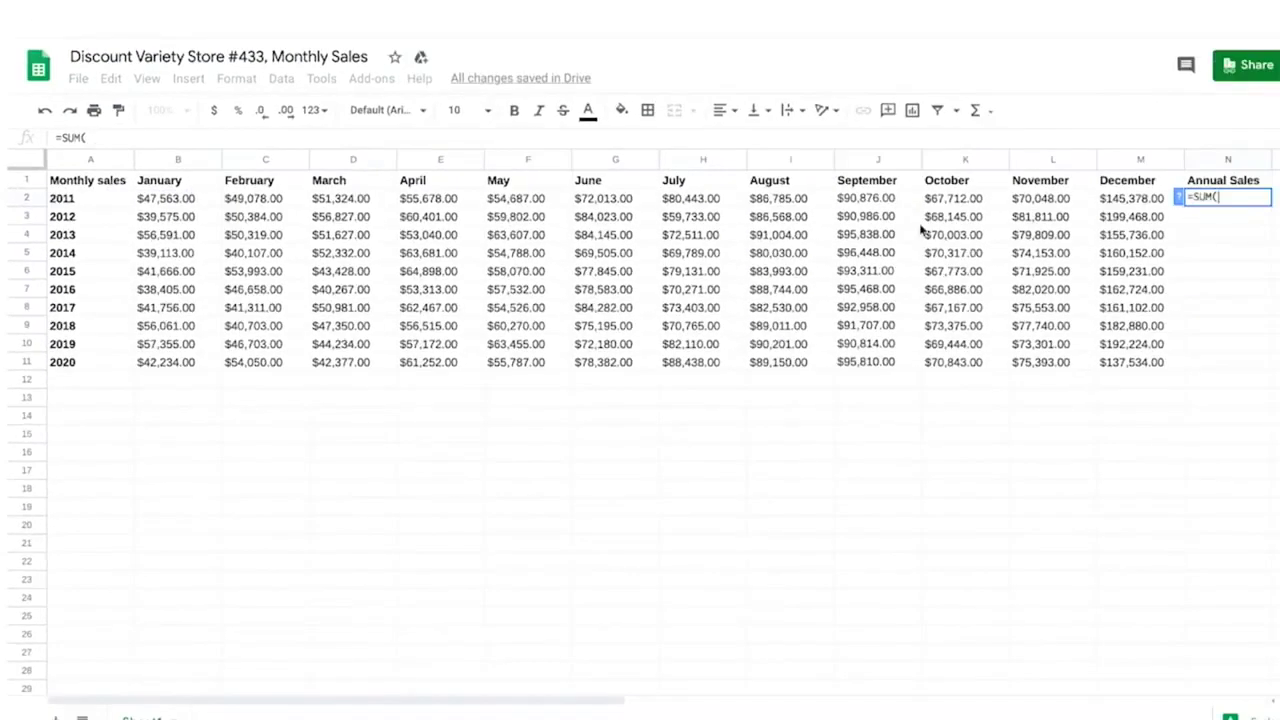
left_click_drag(167, 199, 481, 198)
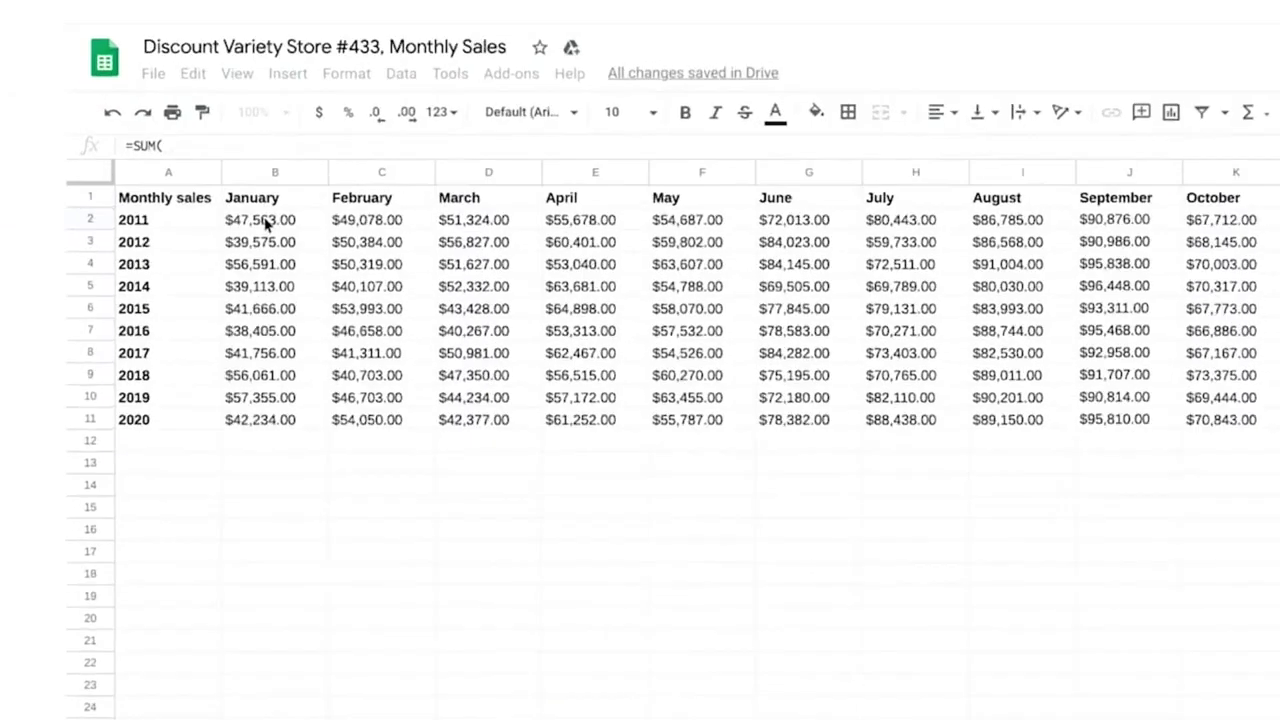
left_click_drag(1054, 273, 1279, 257)
left_click_drag(848, 257, 973, 288)
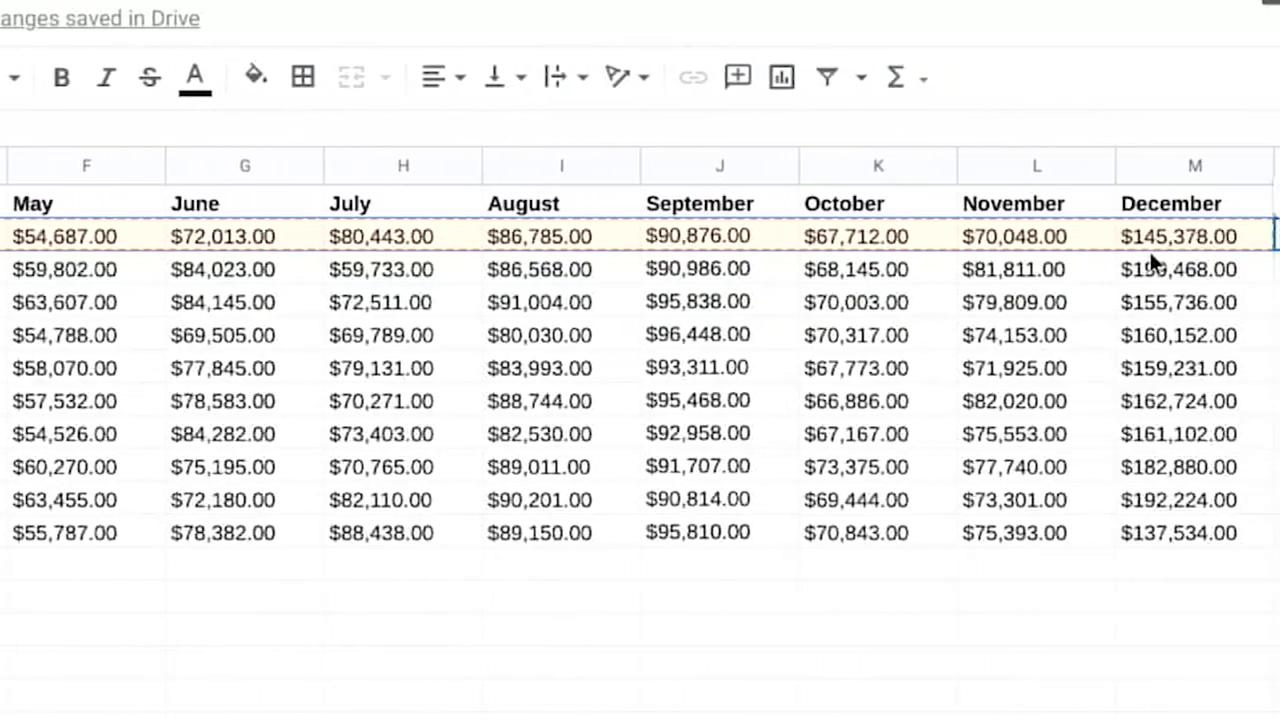
type(")")
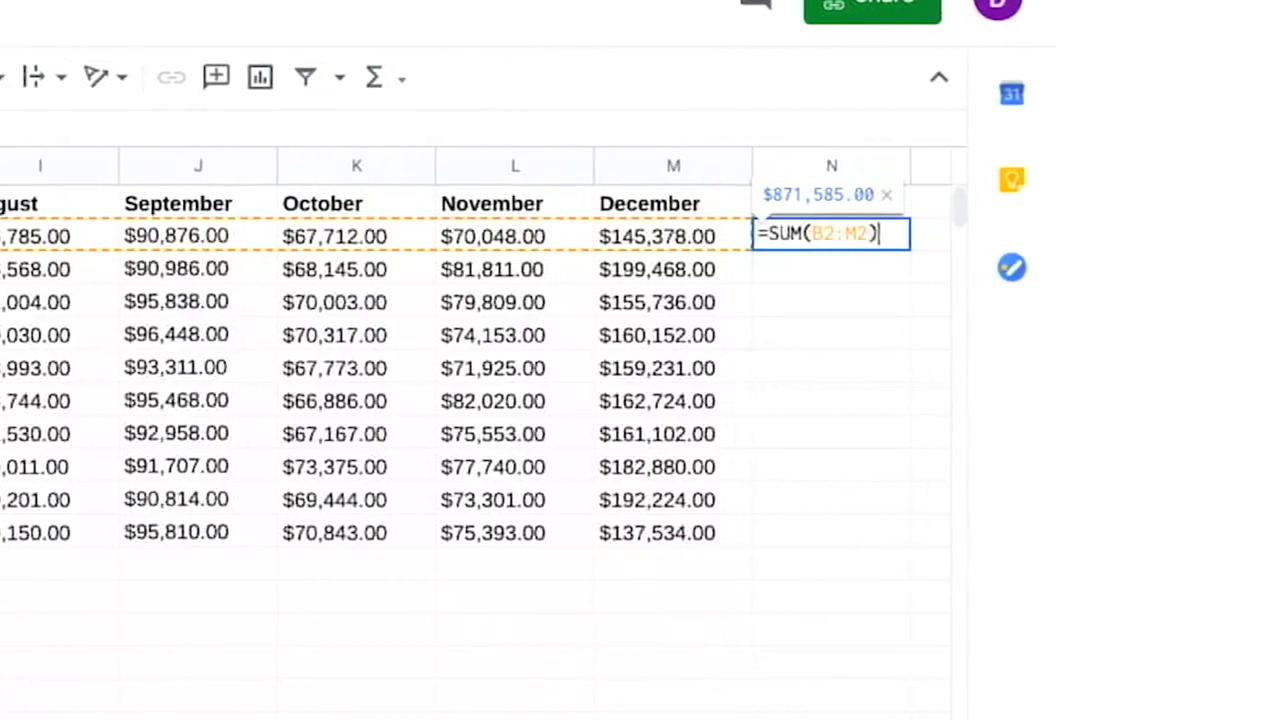
key("Return")
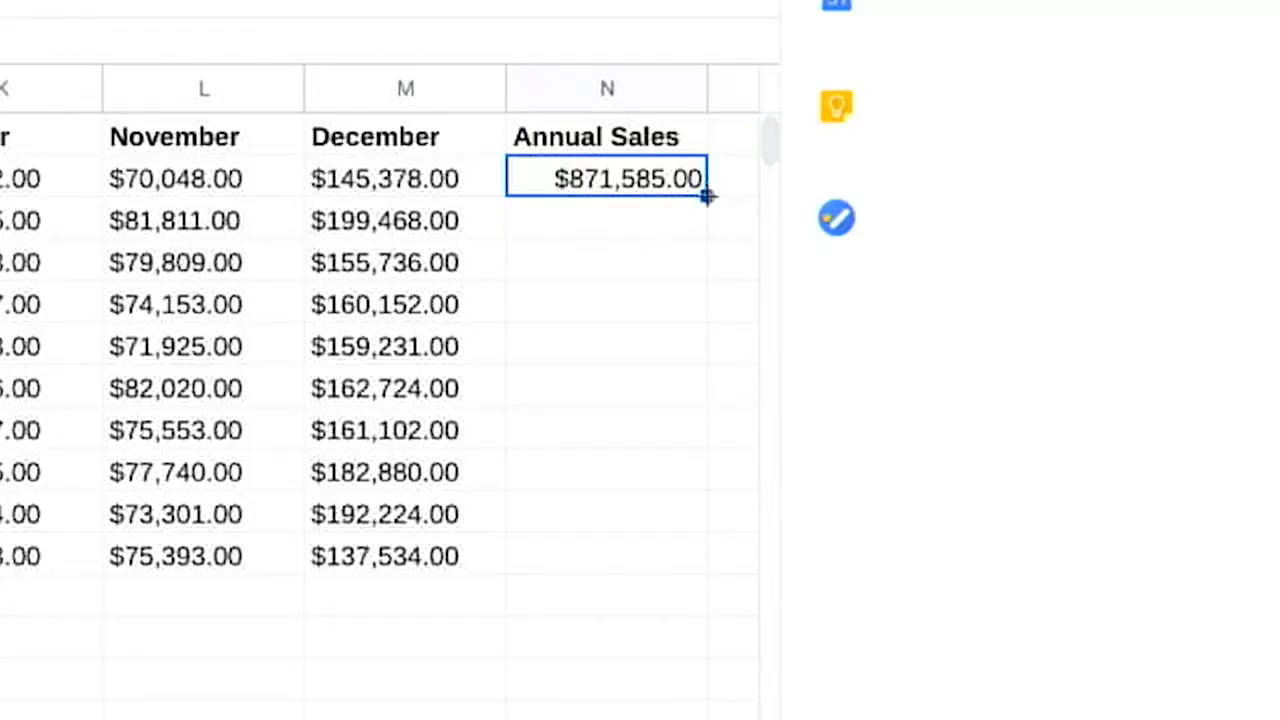
left_click_drag(706, 196, 643, 542)
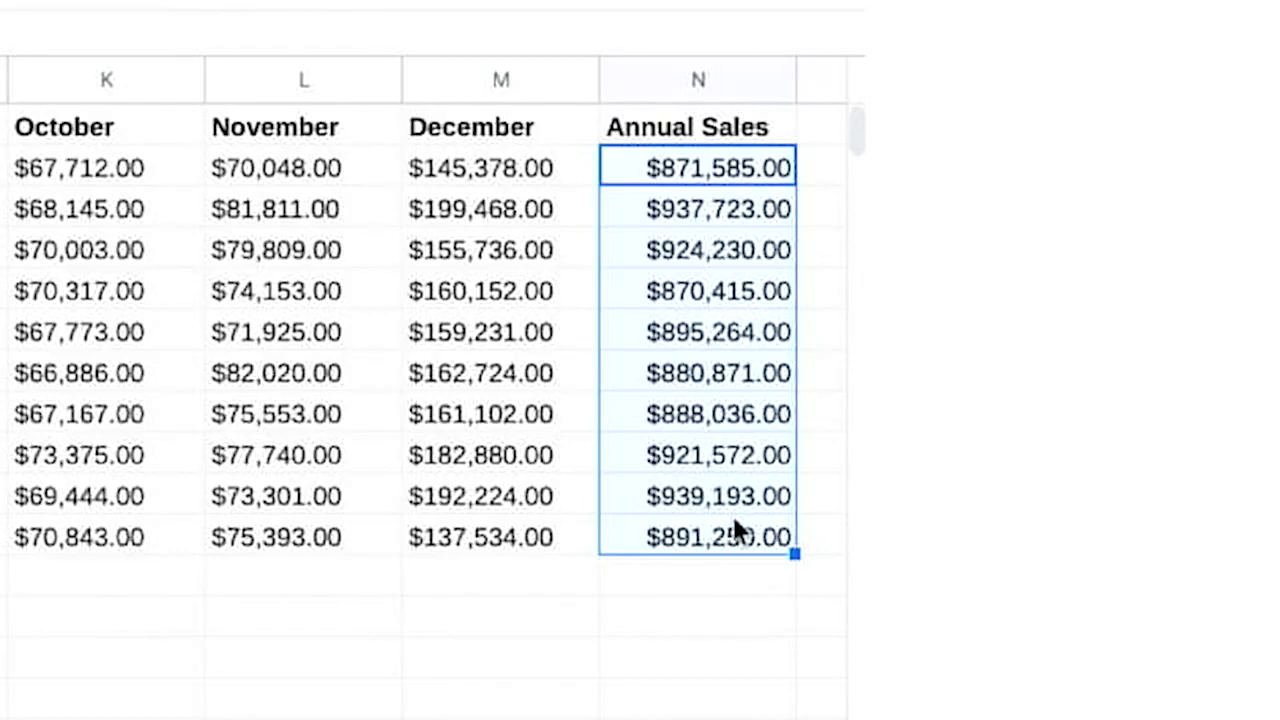
Add the bold header Growth from previous year in cell O1 and widen column O to fit it
key("Down")
key("Right")
key("Right")
key("Up")
key("Left")
type("Gr")
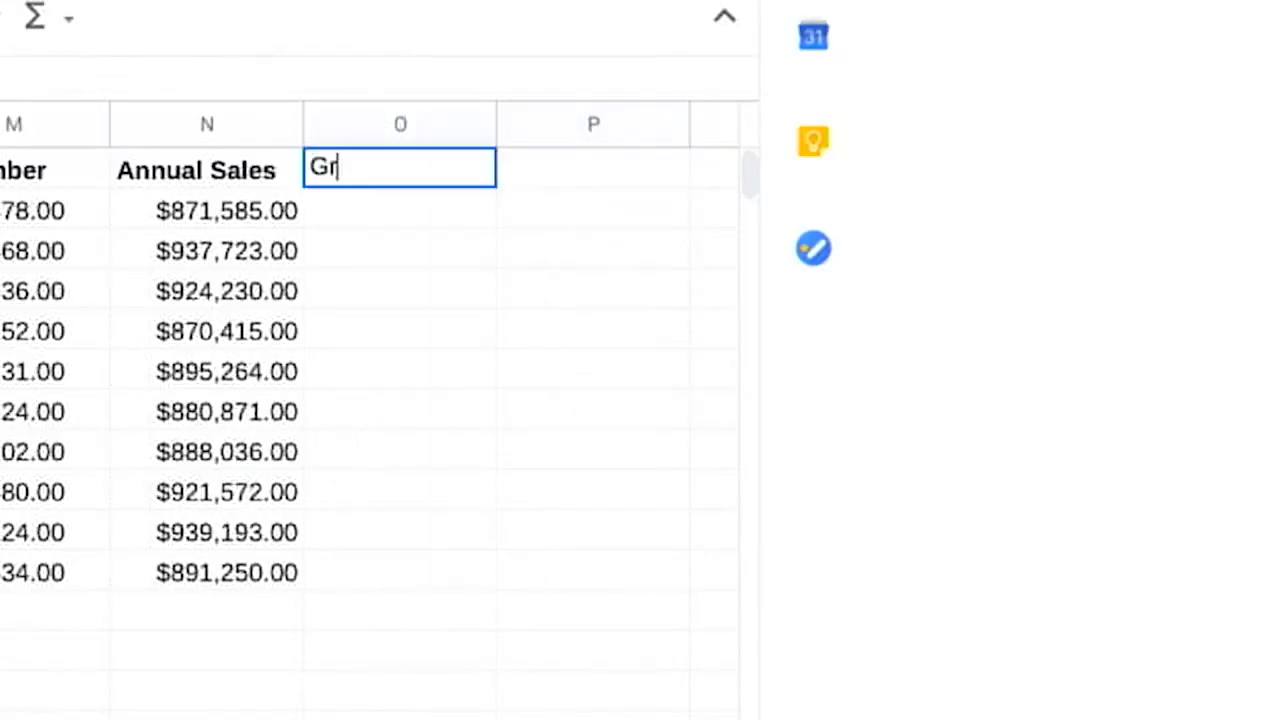
type("owth from previous year")
key("Return")
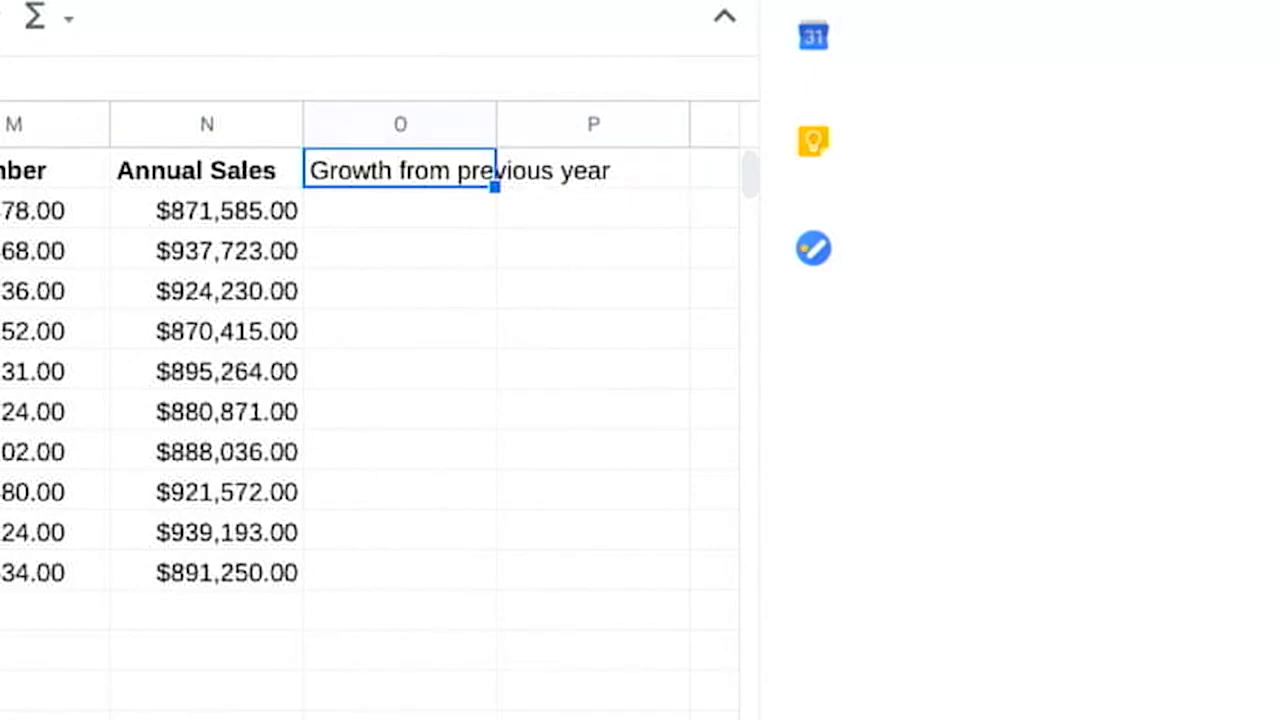
key("ctrl+b")
left_click_drag(492, 125, 649, 156)
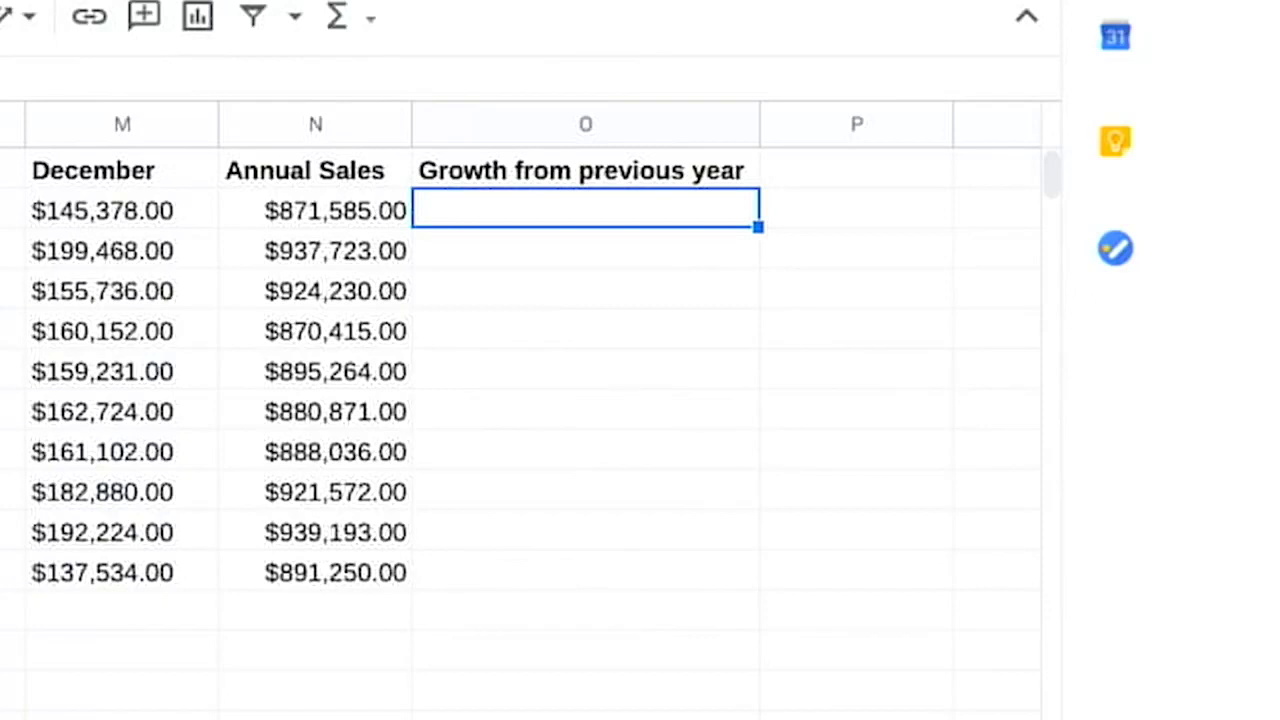
Calculate the growth from 2011 to 2012 in O2 with the formula =N3-N2
type("=")
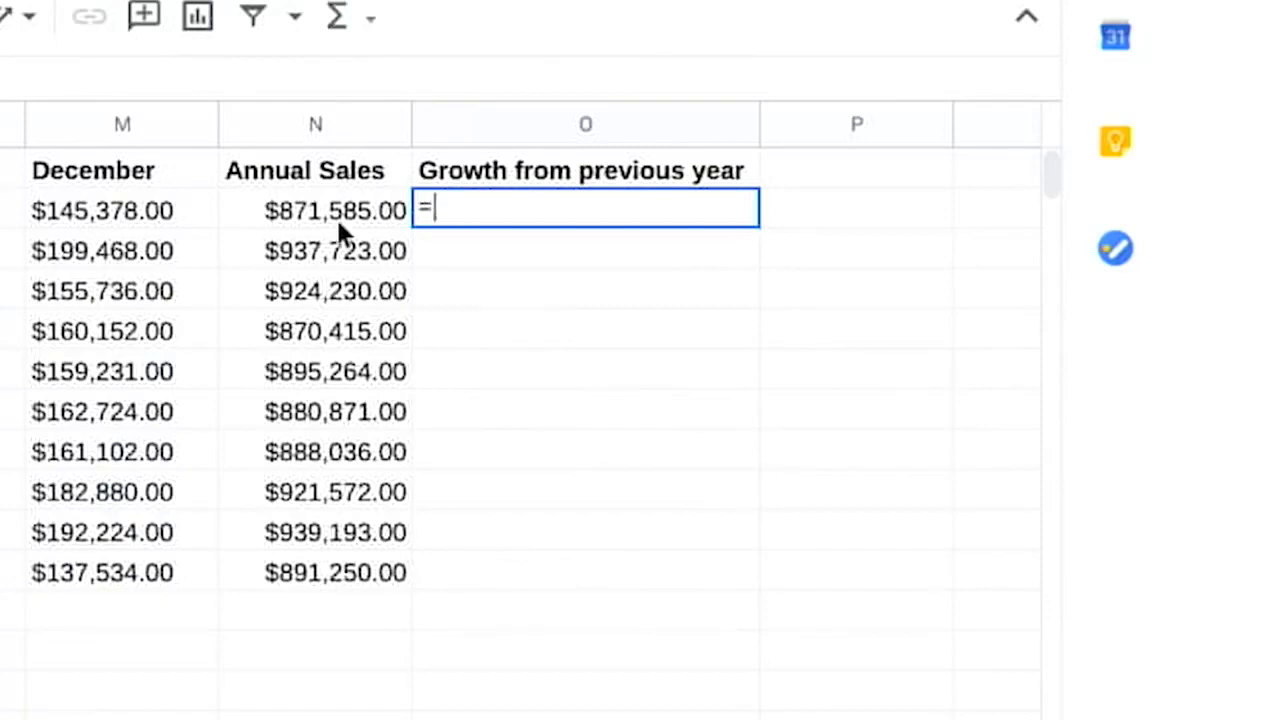
left_click(386, 252)
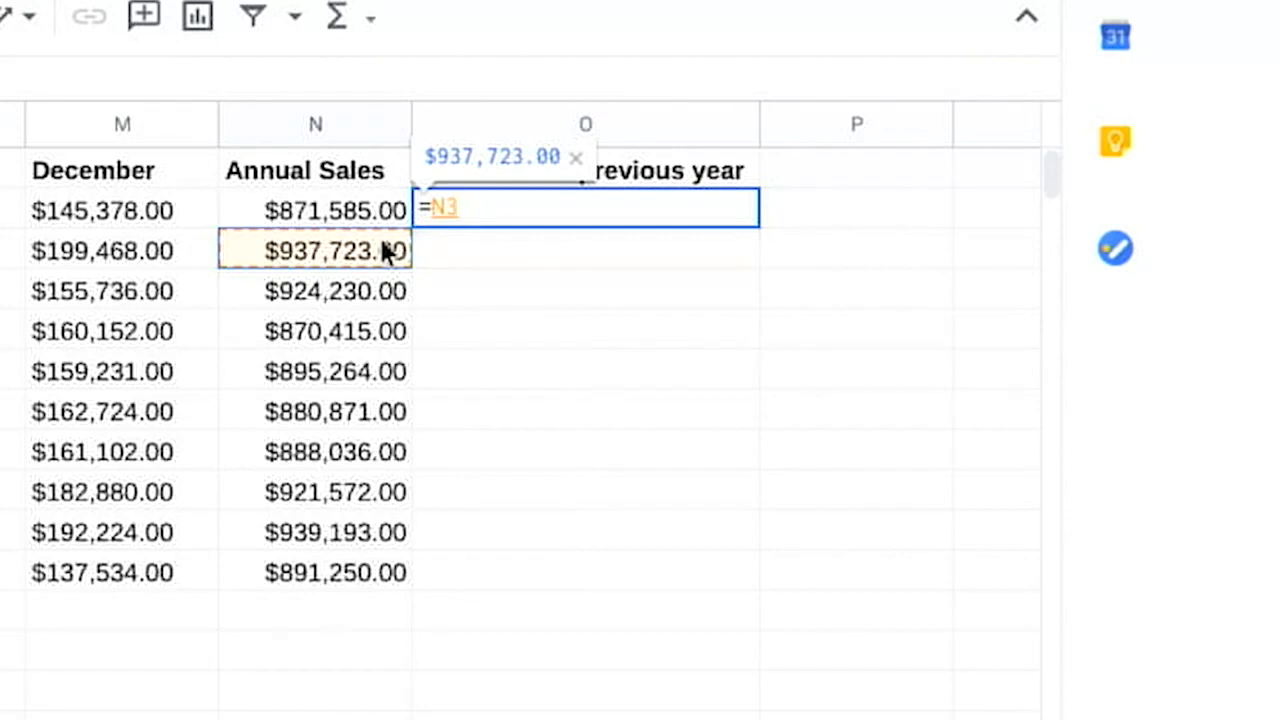
type("-")
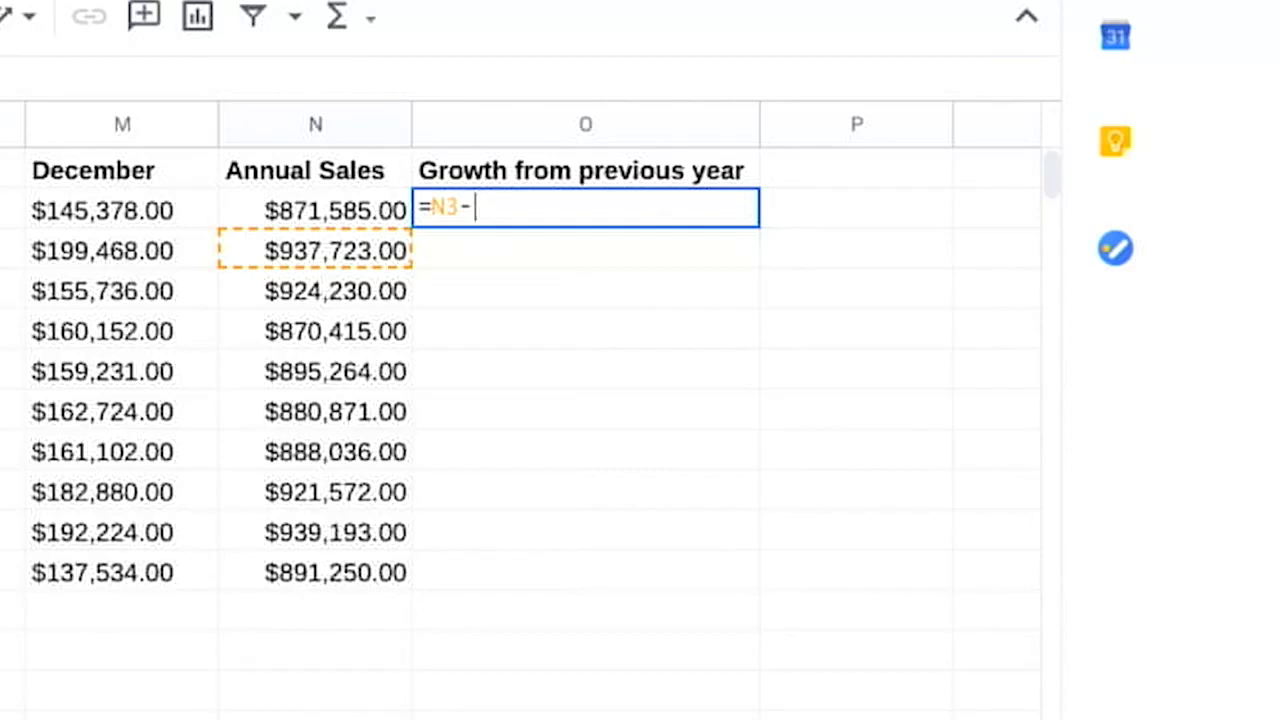
left_click(360, 212)
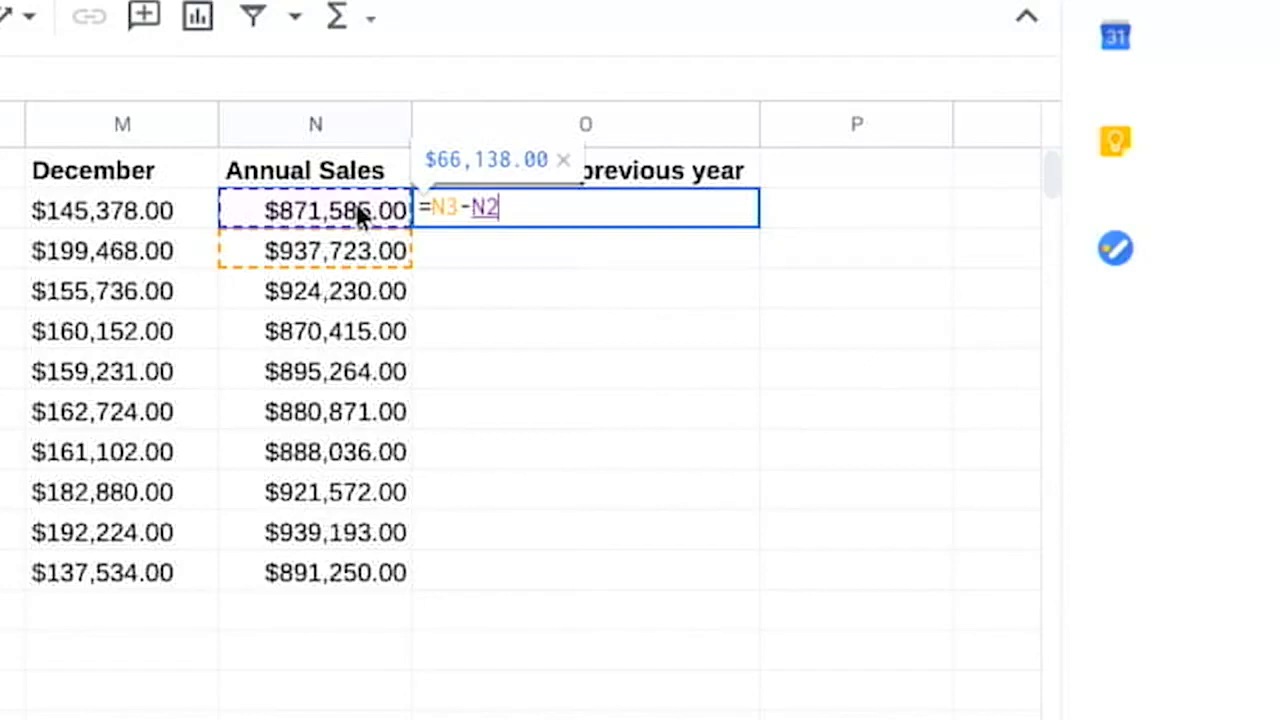
key("Return")
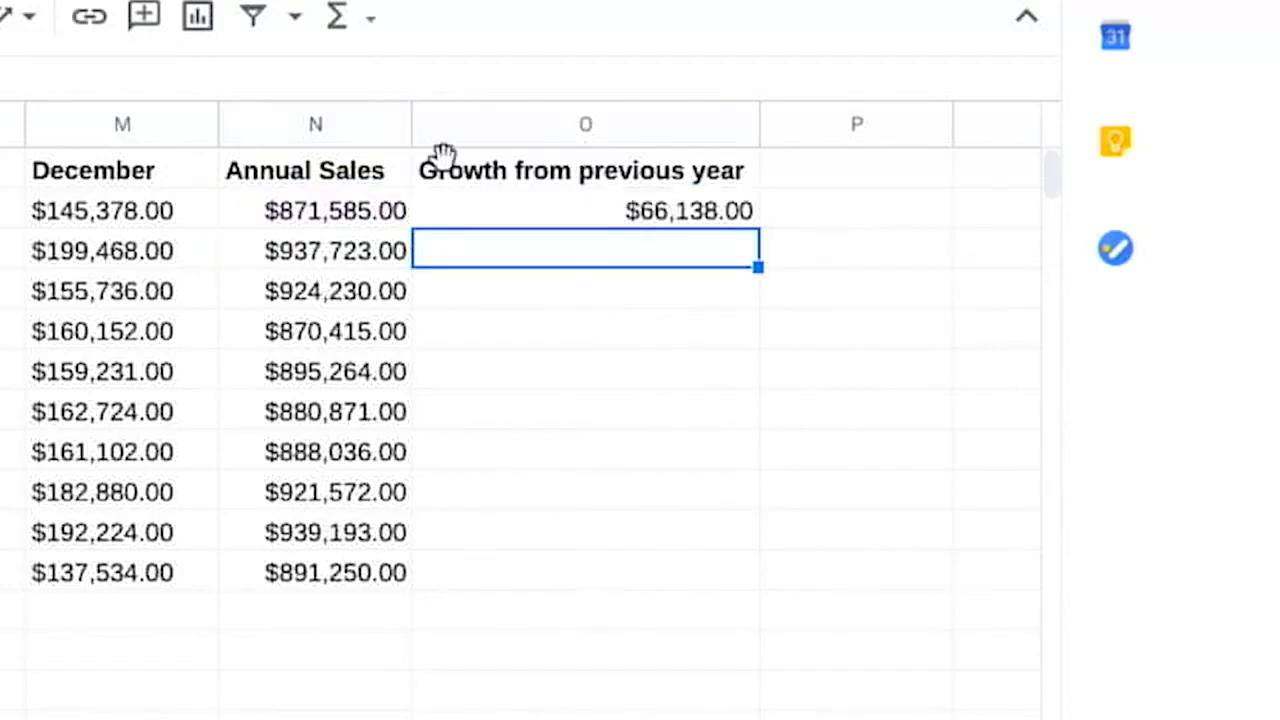
Add the header % Growth in P1 and calculate the growth rate in P2 with =O2/N2
left_click(521, 213)
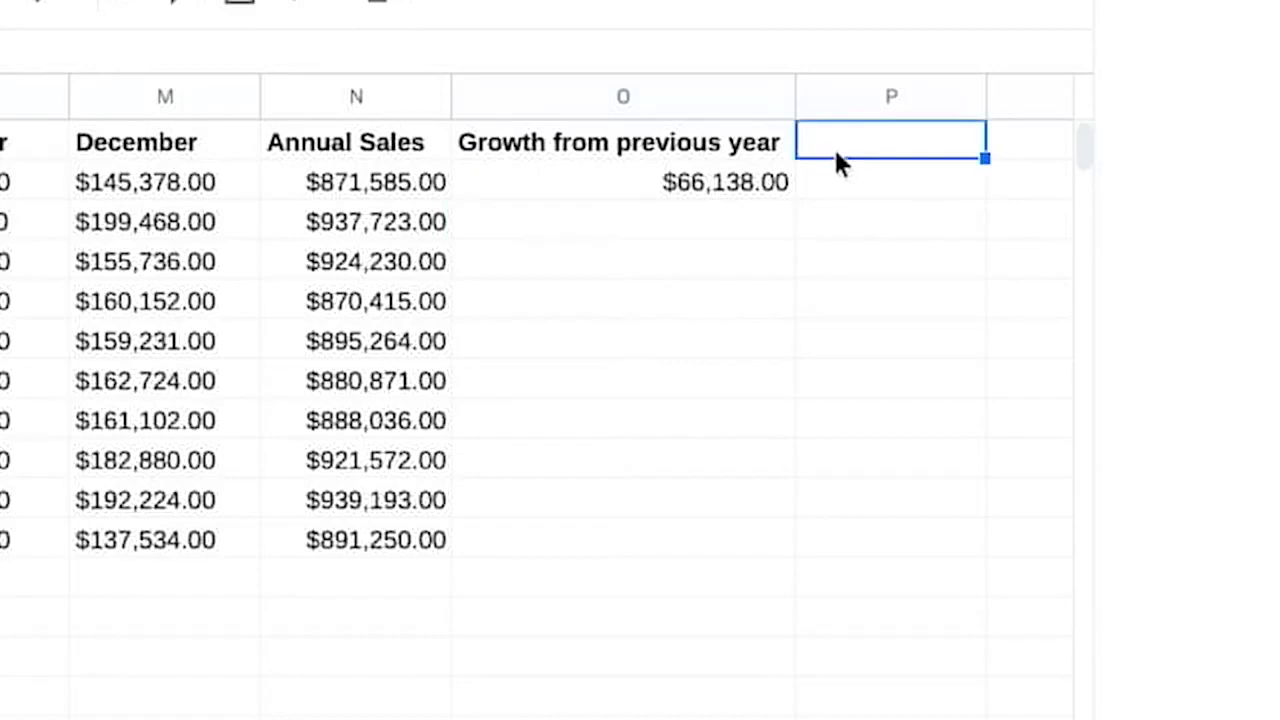
type("% Growth")
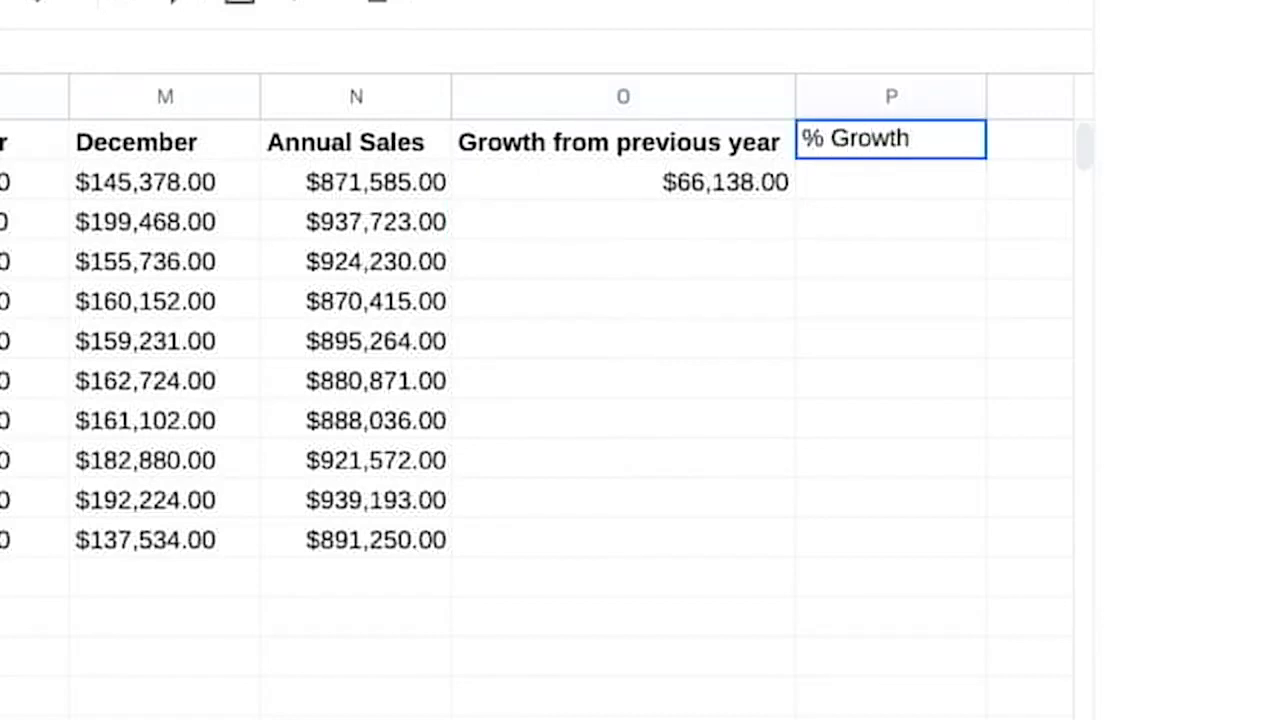
left_click(923, 182)
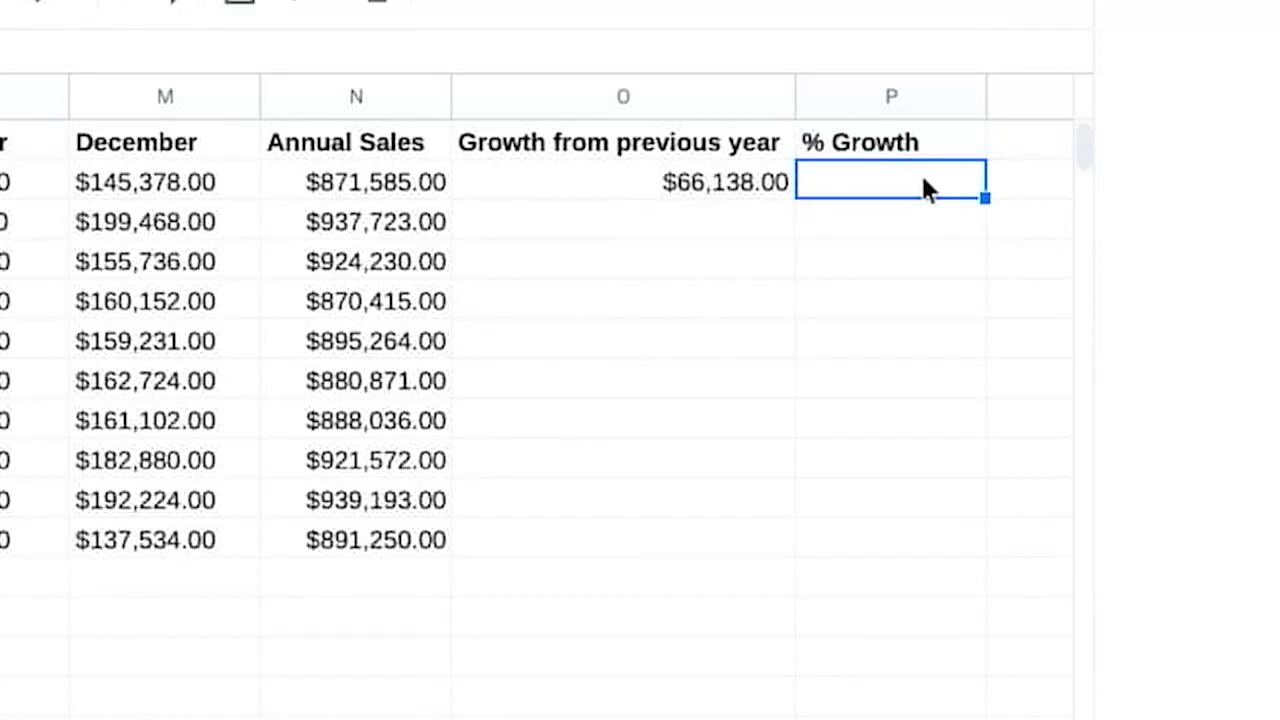
double_click(923, 180)
type("=")
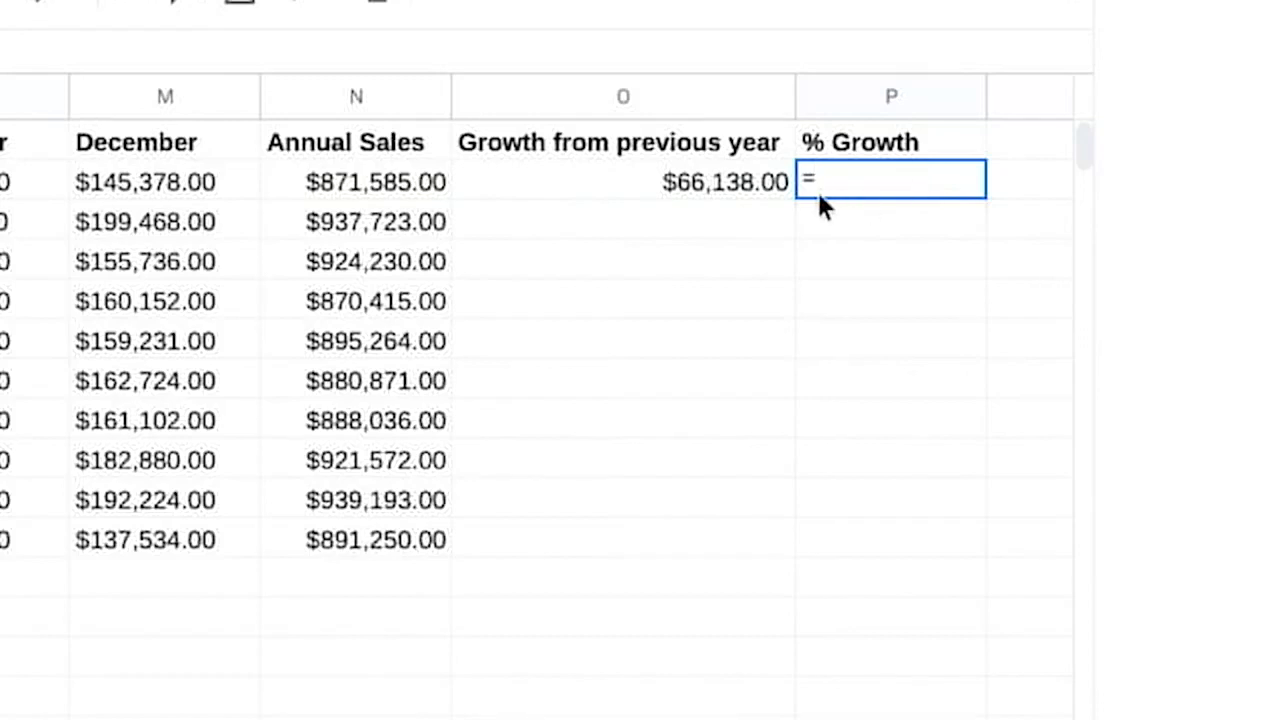
left_click(757, 186)
type("/")
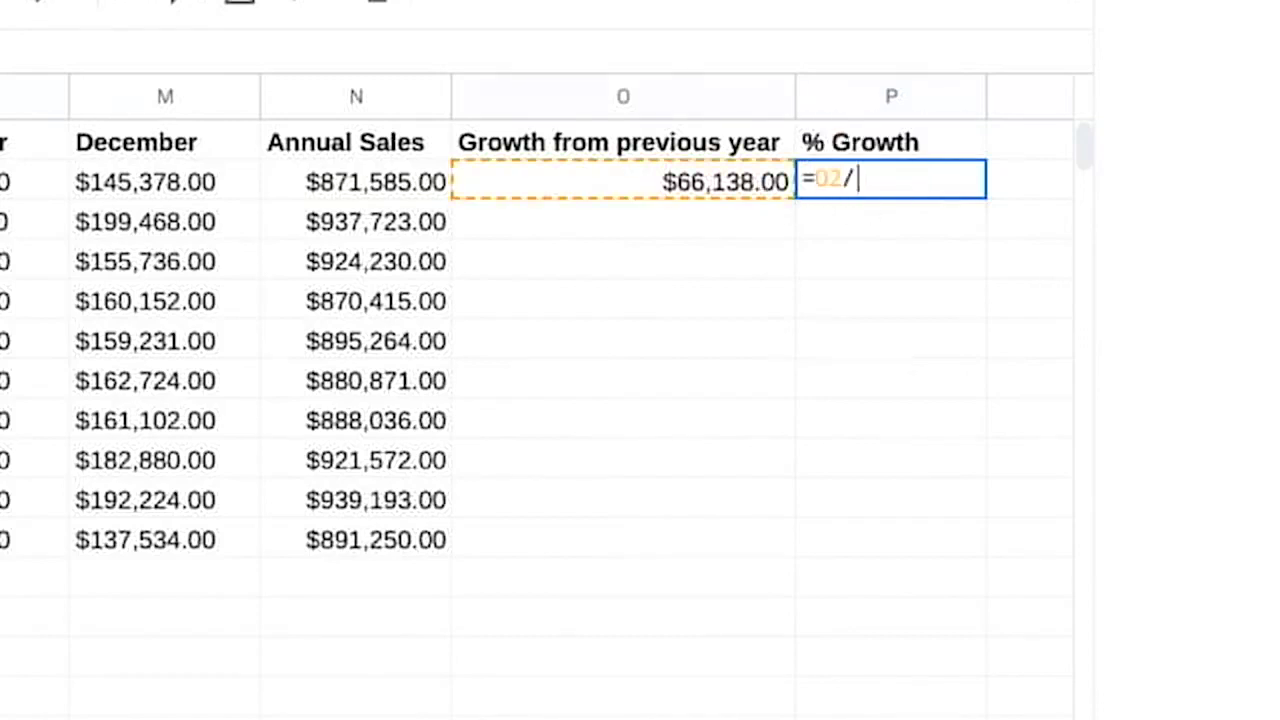
left_click(420, 189)
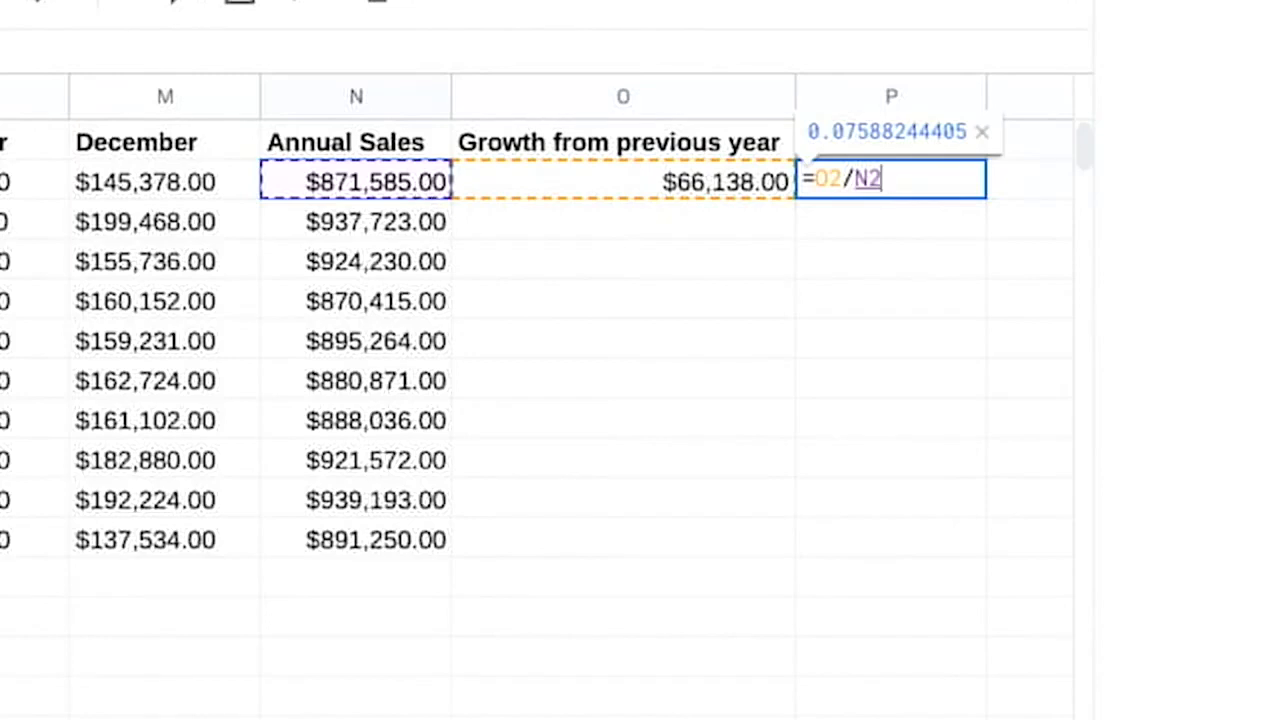
key("Return")
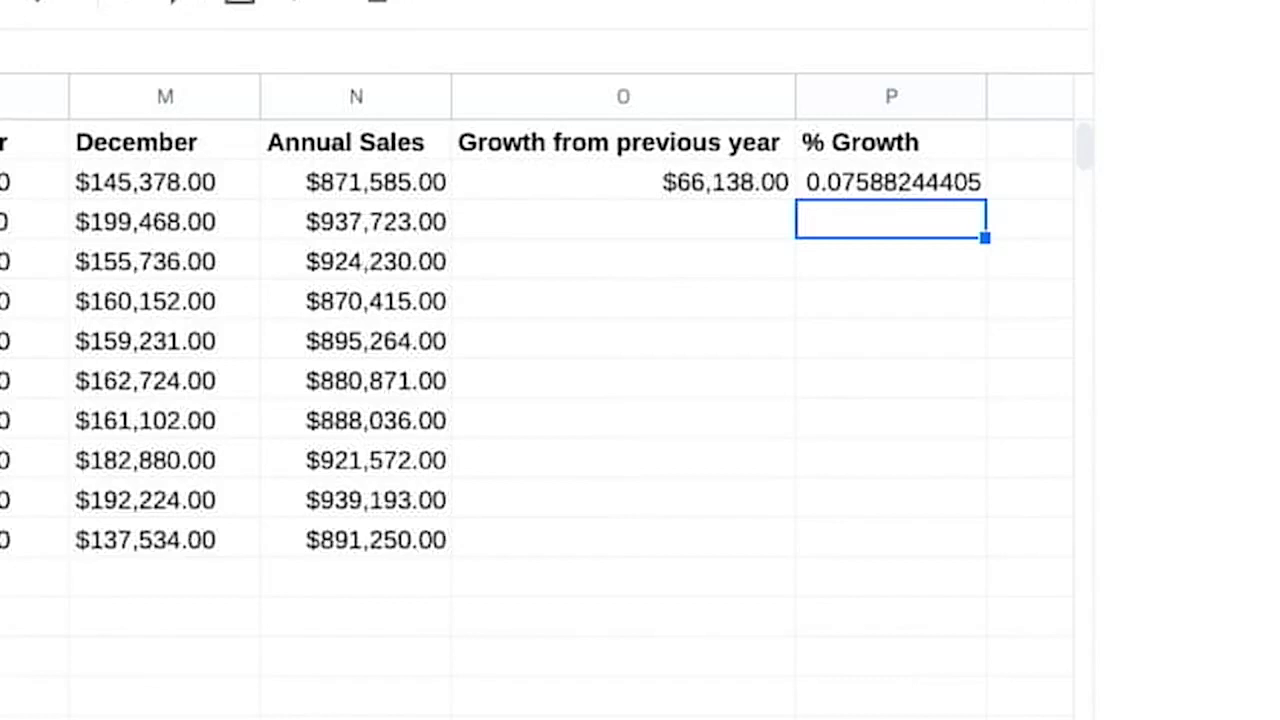
Format P2 as a percent and fill the O2:P2 formulas down through row 11
left_click(852, 178)
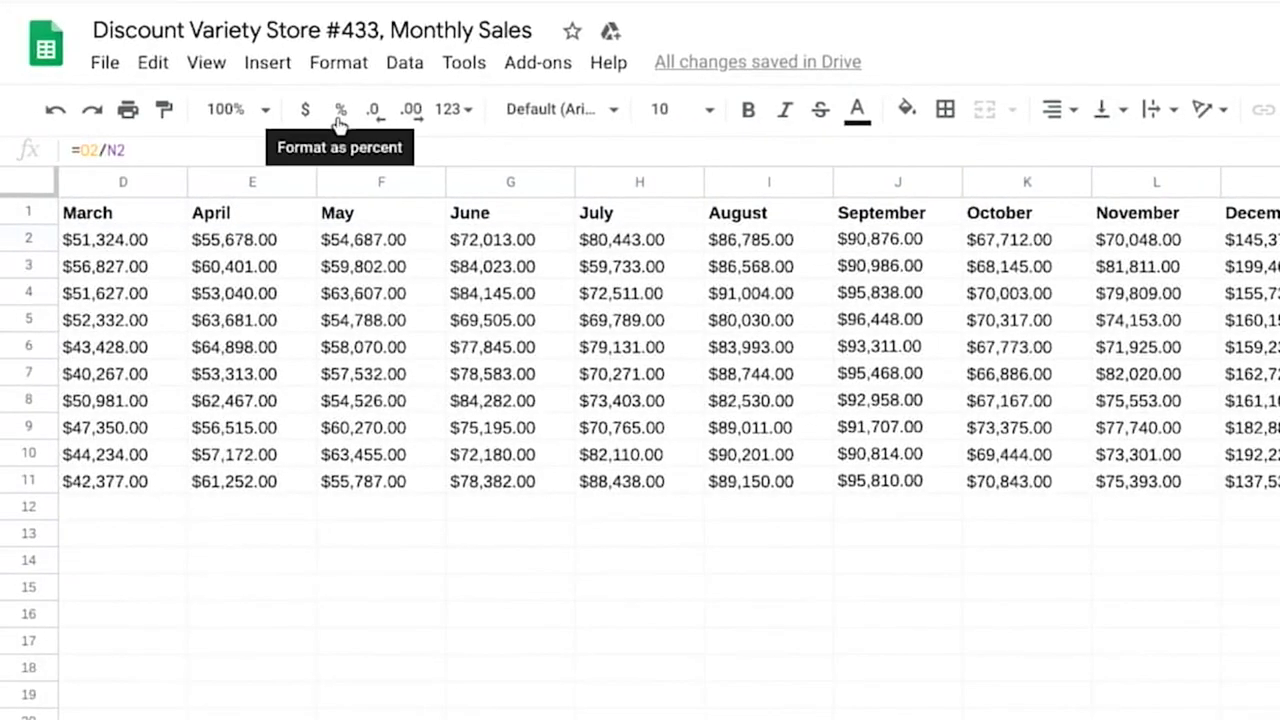
left_click(340, 110)
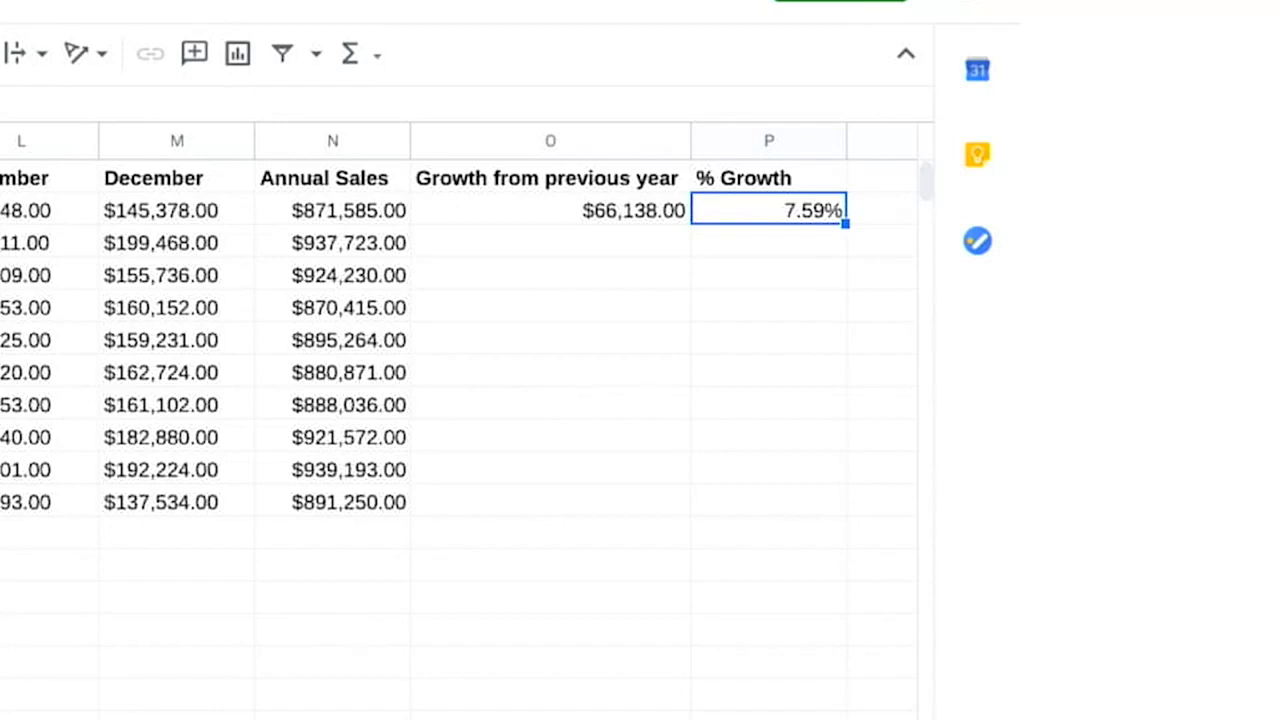
left_click(600, 211)
left_click(751, 222, "shift")
left_click_drag(846, 224, 777, 503)
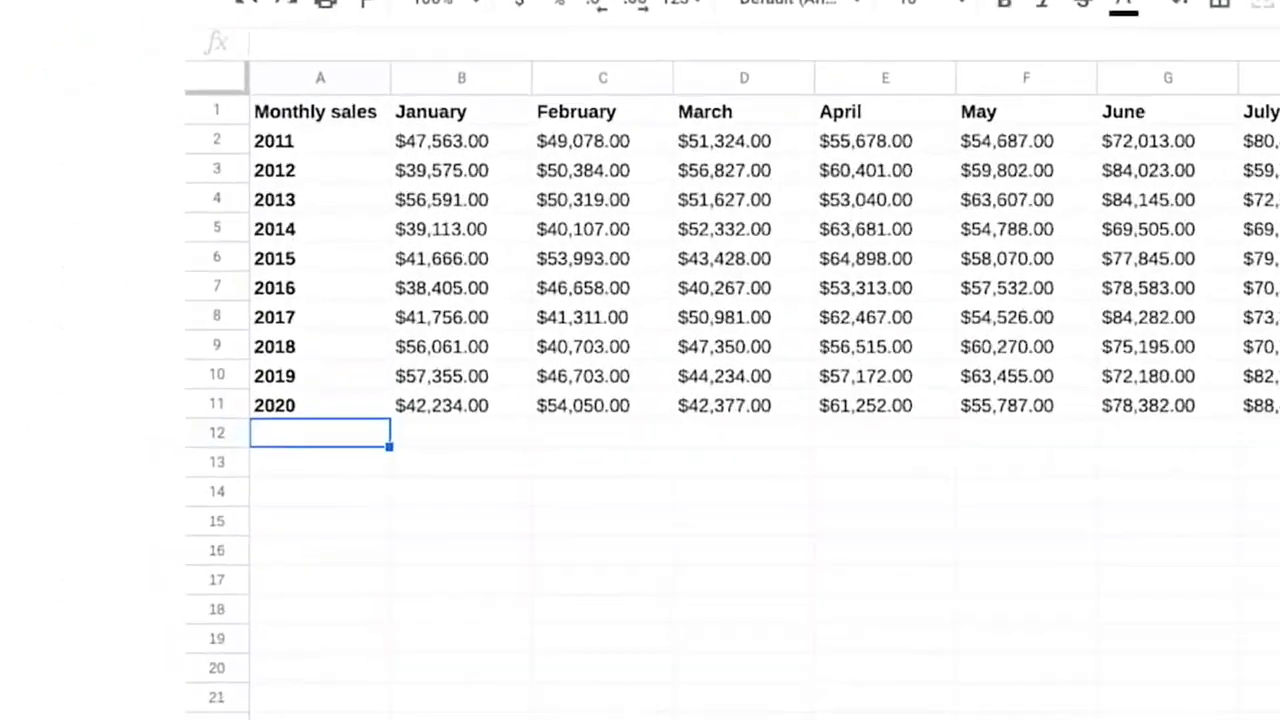
Add the bold row label Average by month in A12, below the 2020 row
type("A")
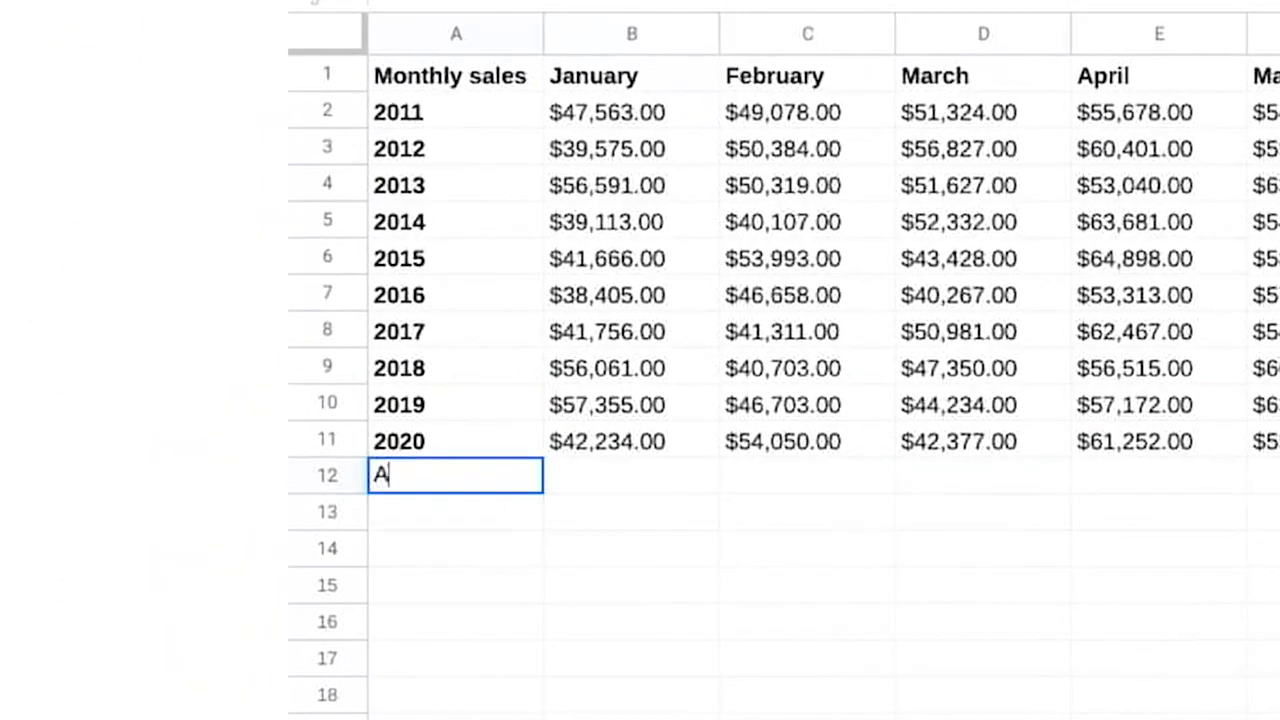
type("verage by month")
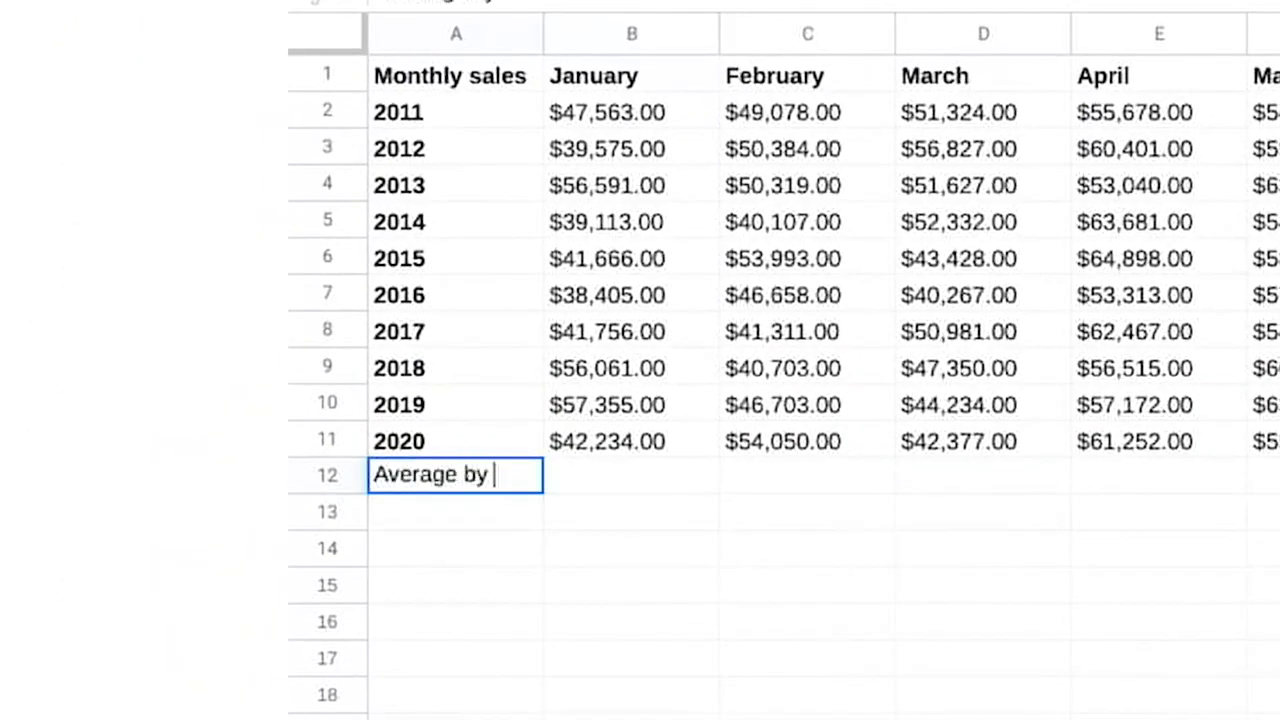
key("Return")
key("Up")
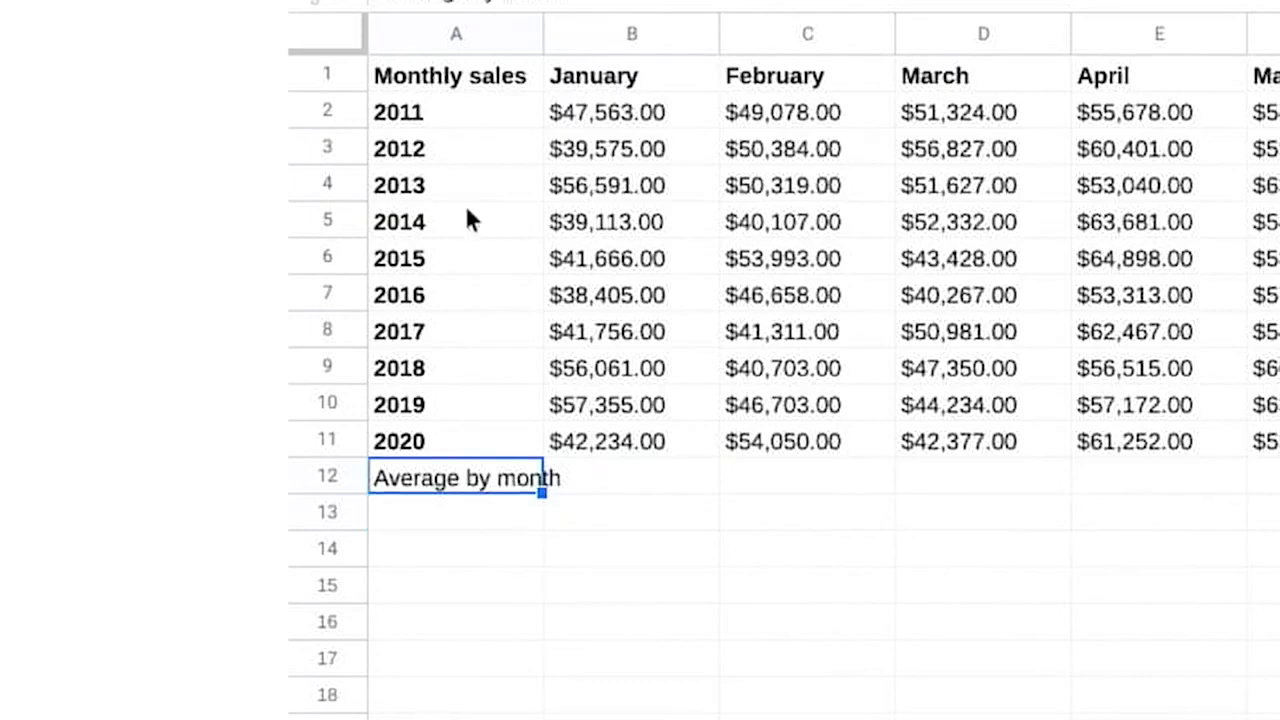
key("ctrl+b")
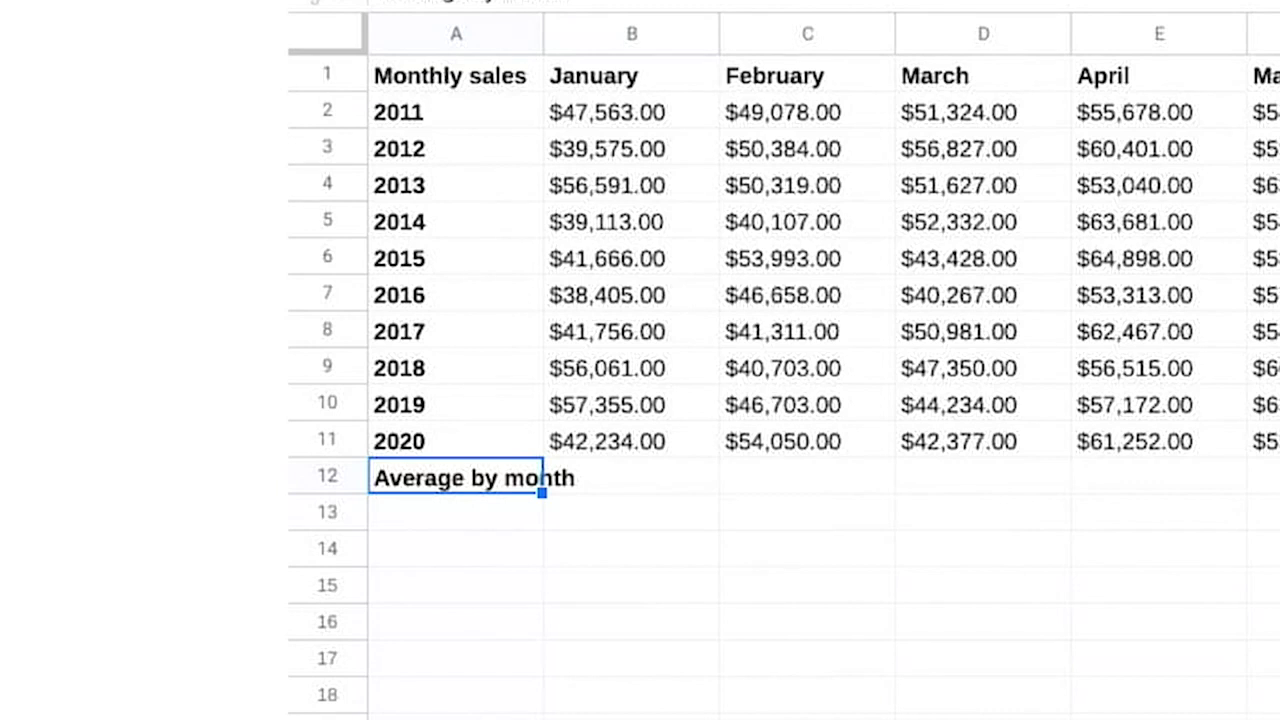
Average the January sales in B12 with =AVERAGE(B2:B11) and fill the formula across through the December column
left_click(640, 476)
type("=A")
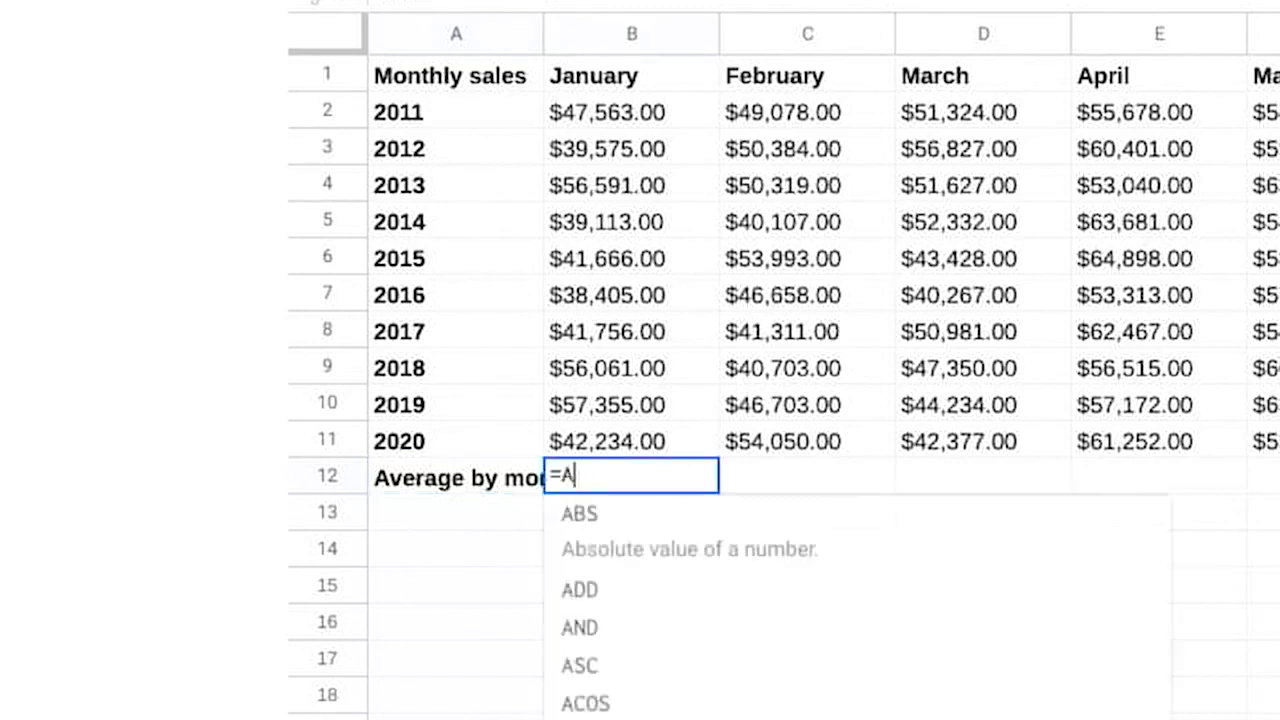
type("VERAGE")
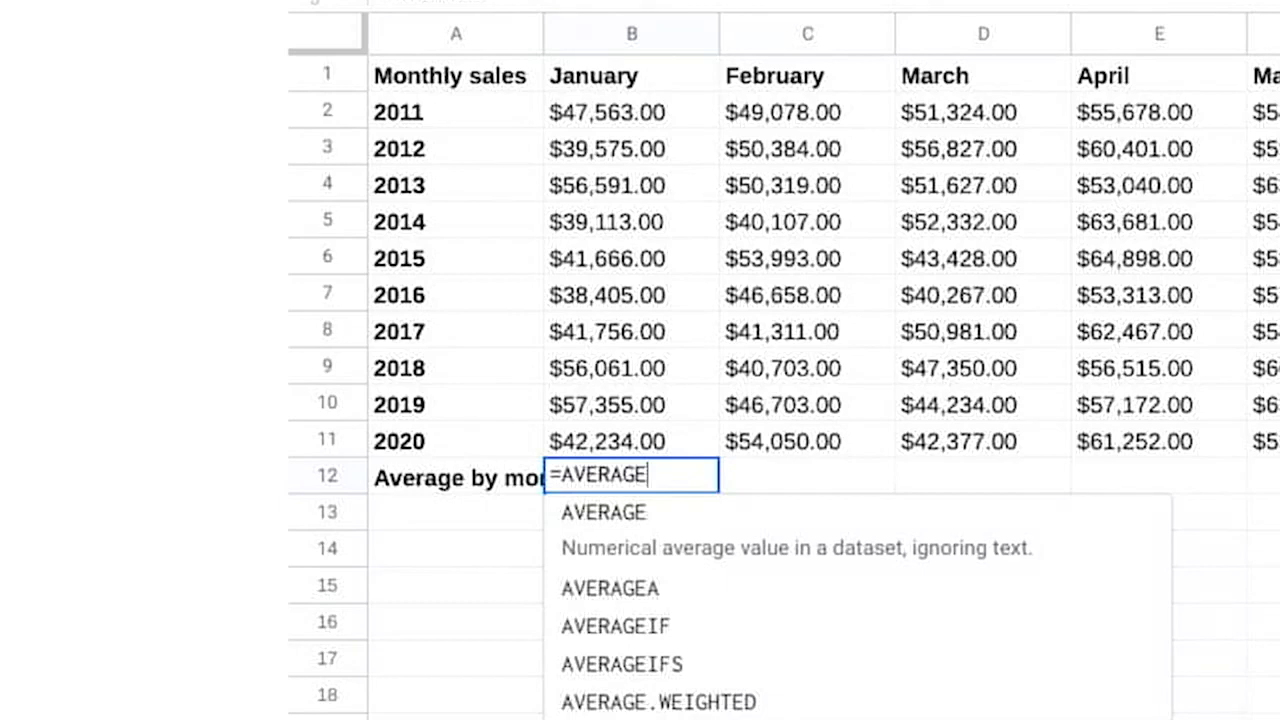
type("(")
left_click_drag(611, 98, 613, 432)
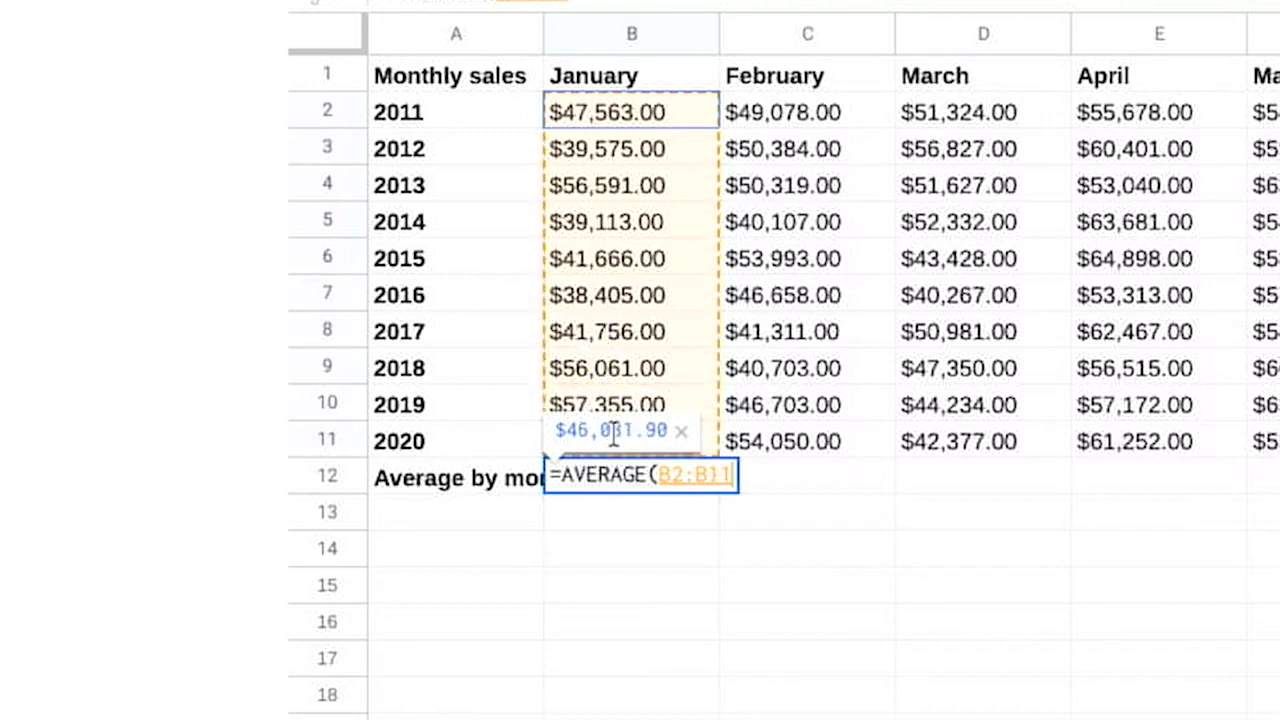
type(")")
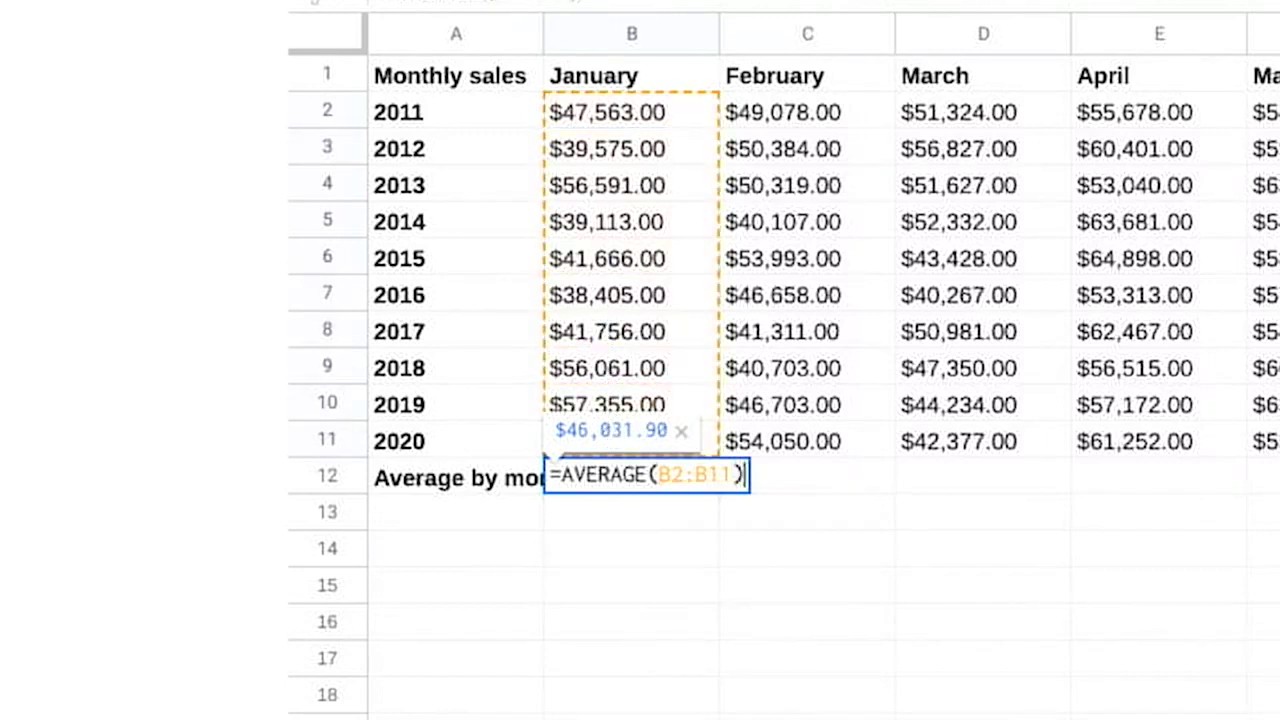
key("Return")
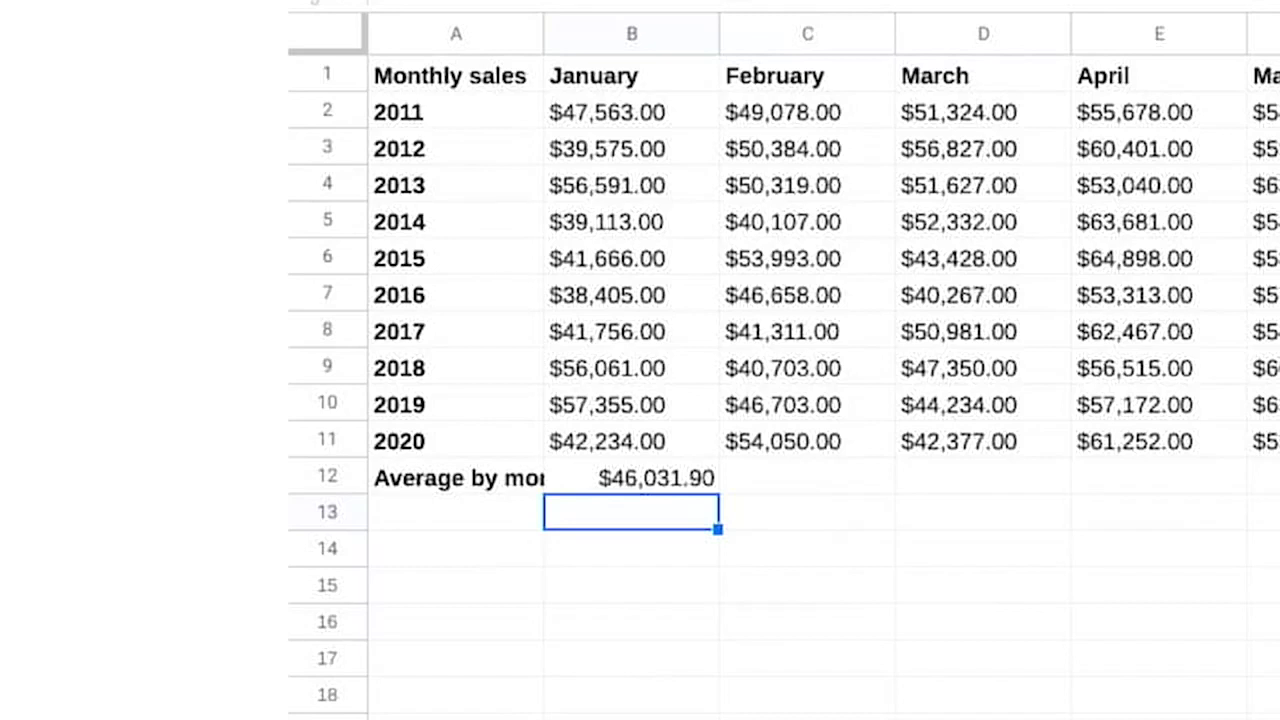
left_click(651, 480)
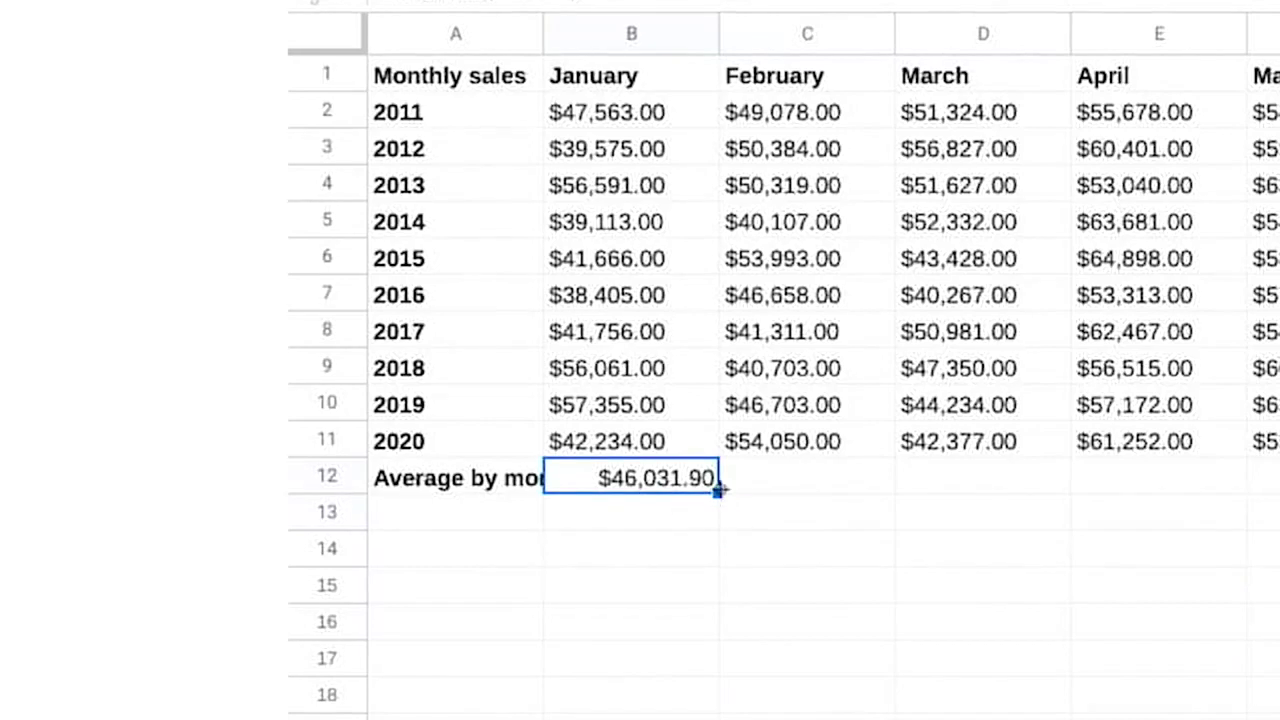
left_click_drag(720, 490, 1136, 494)
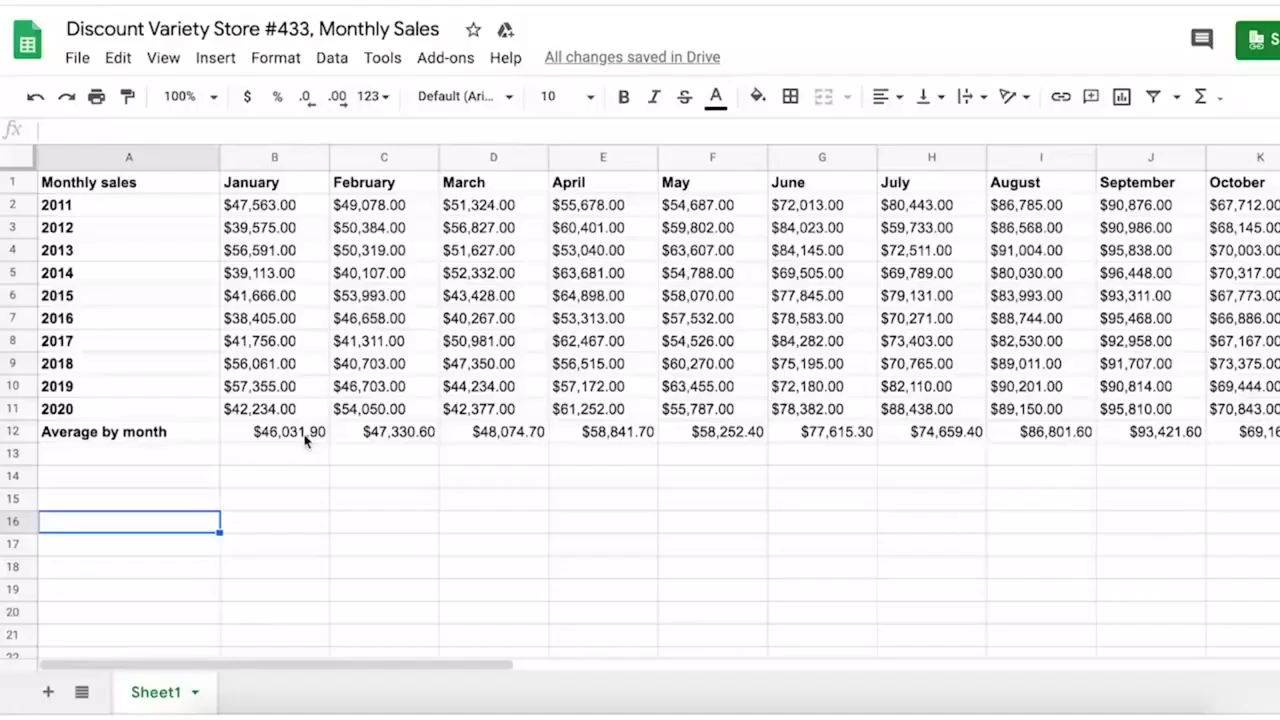
Start a color scale conditional formatting rule for the monthly averages in B12:M12
left_click_drag(300, 434, 985, 432)
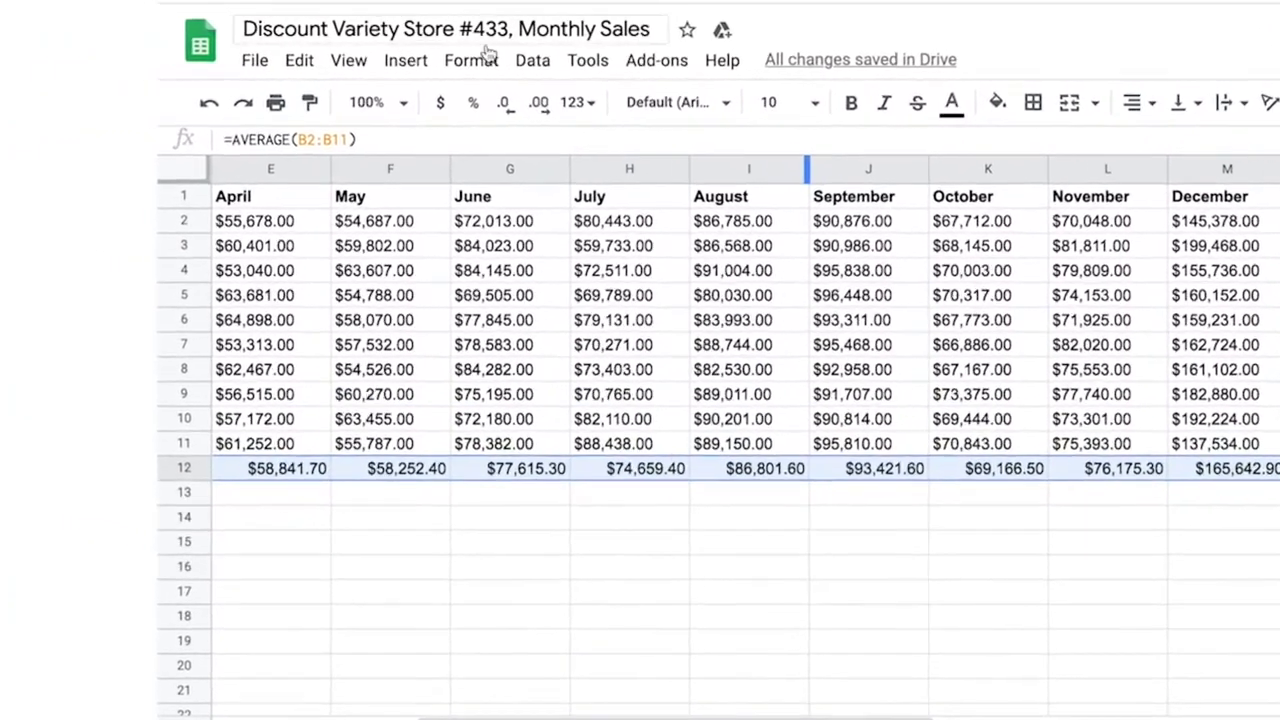
left_click(251, 58)
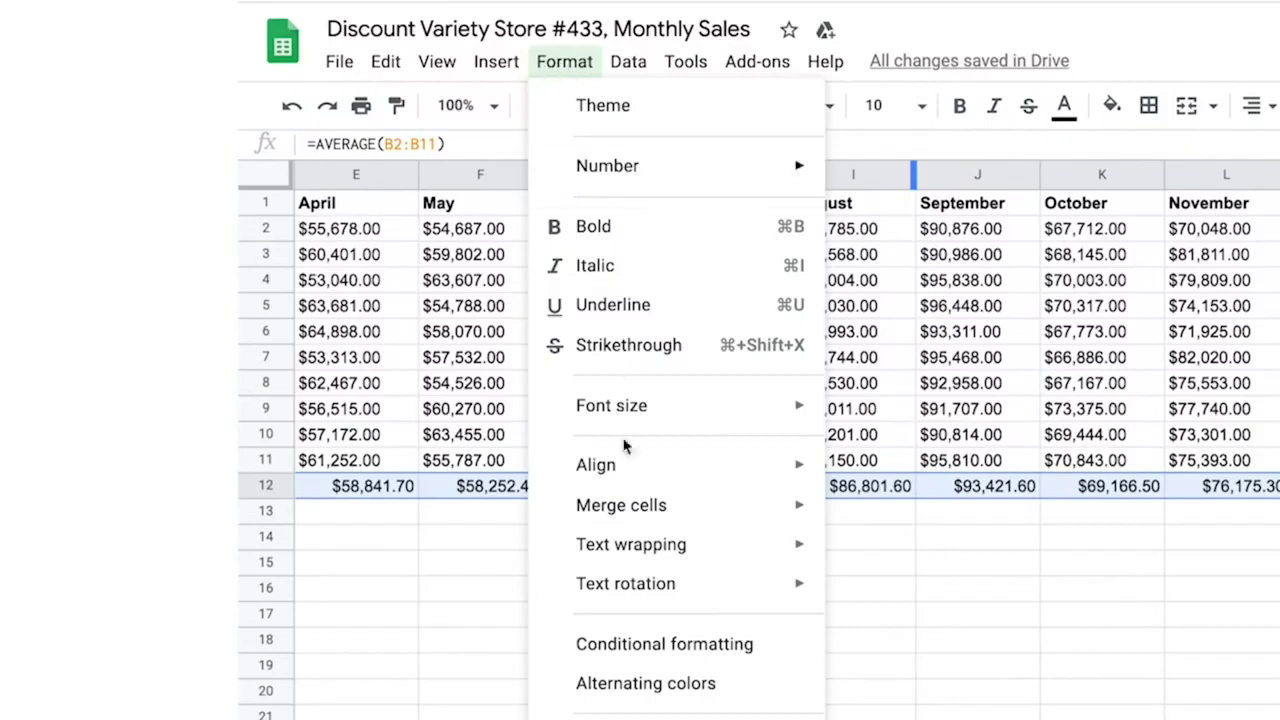
left_click(632, 645)
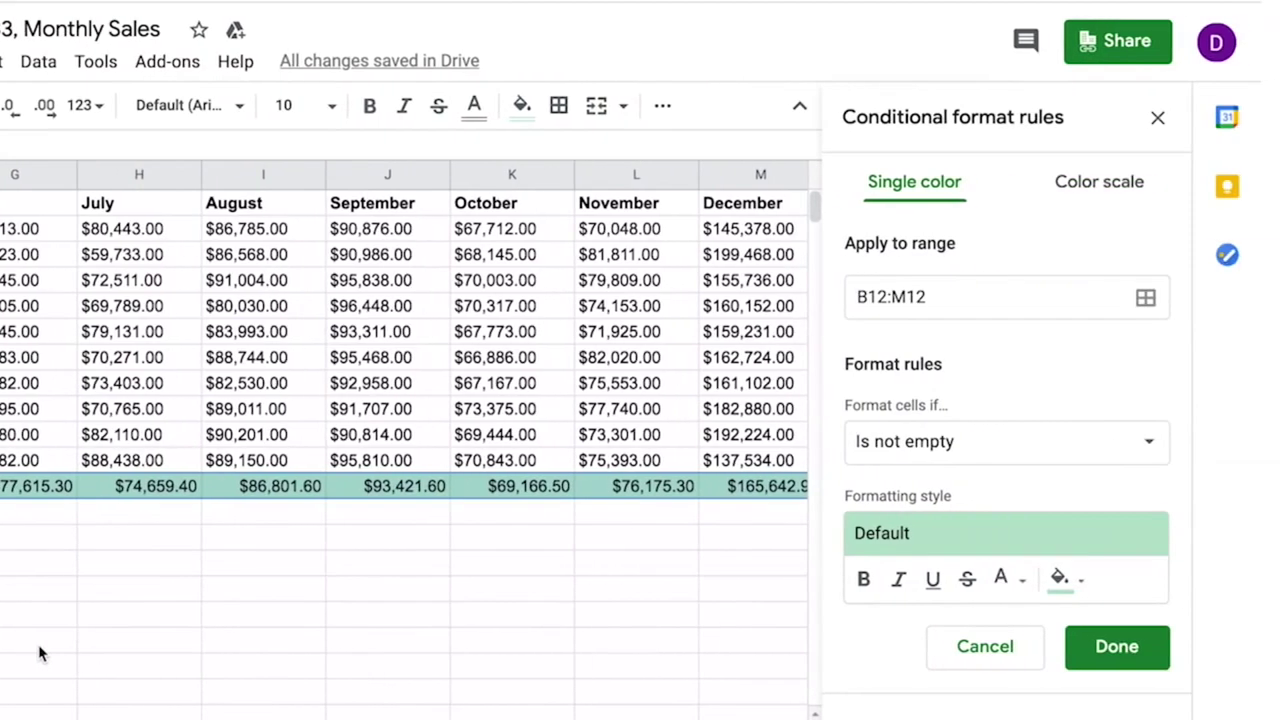
left_click(1085, 181)
scroll(1074, 449, "down", 2)
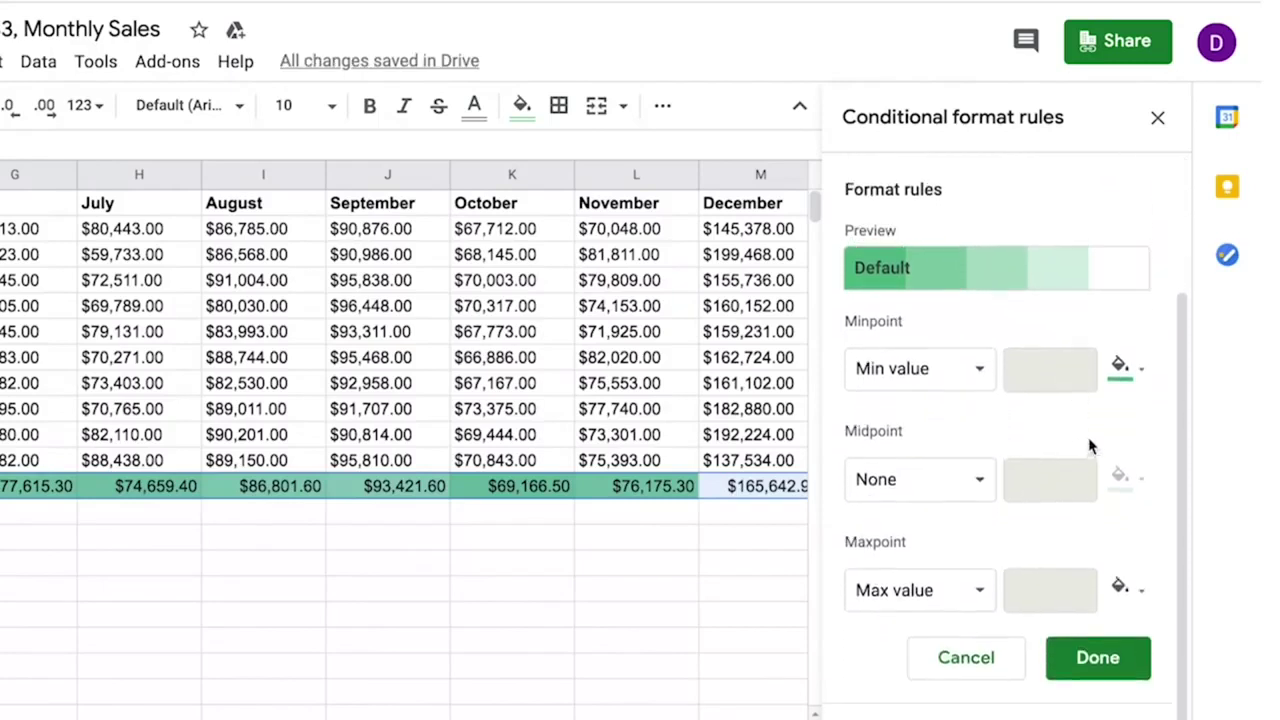
Set the color scale's minpoint to white and its maxpoint to dark green, and save the rule
left_click(1118, 372)
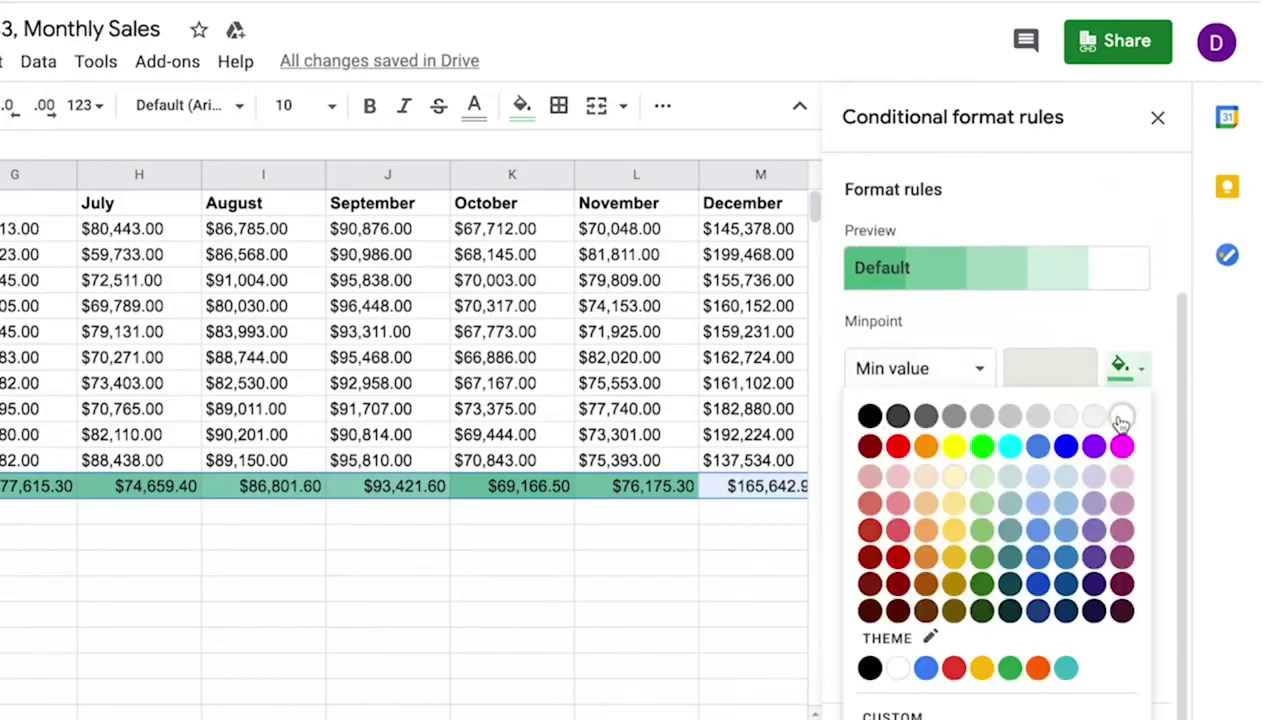
left_click(1121, 416)
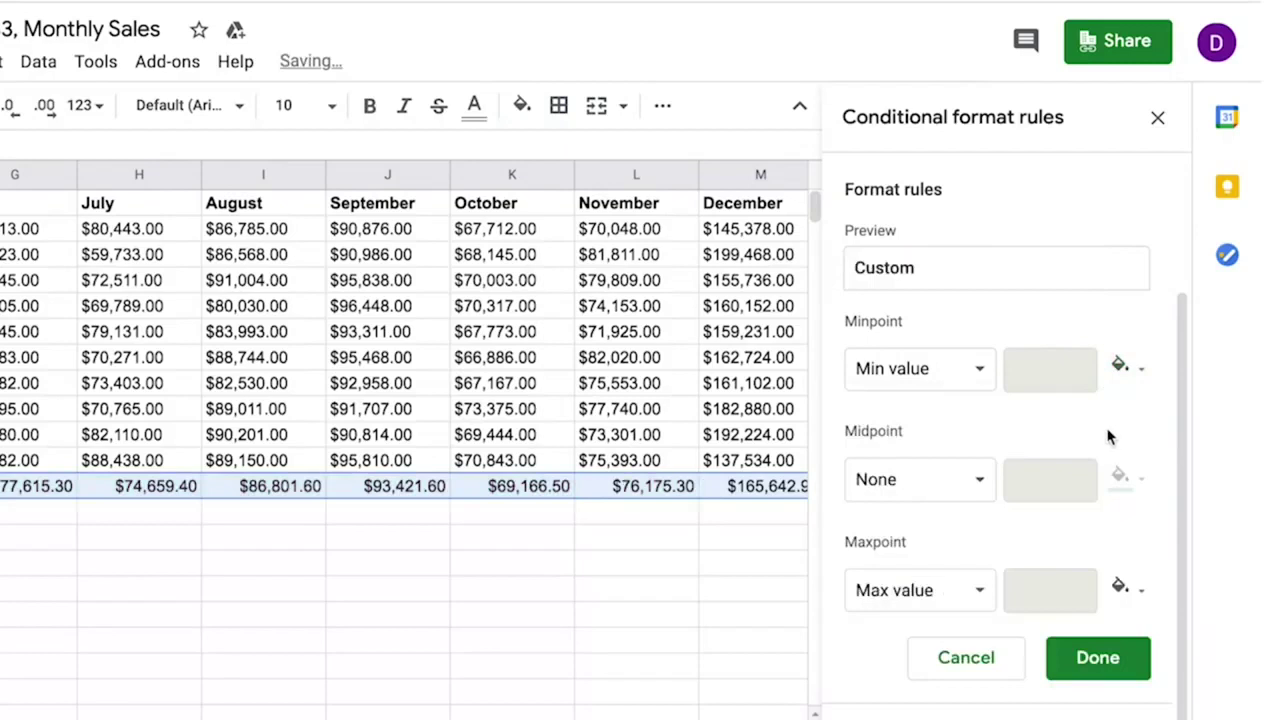
left_click(1120, 588)
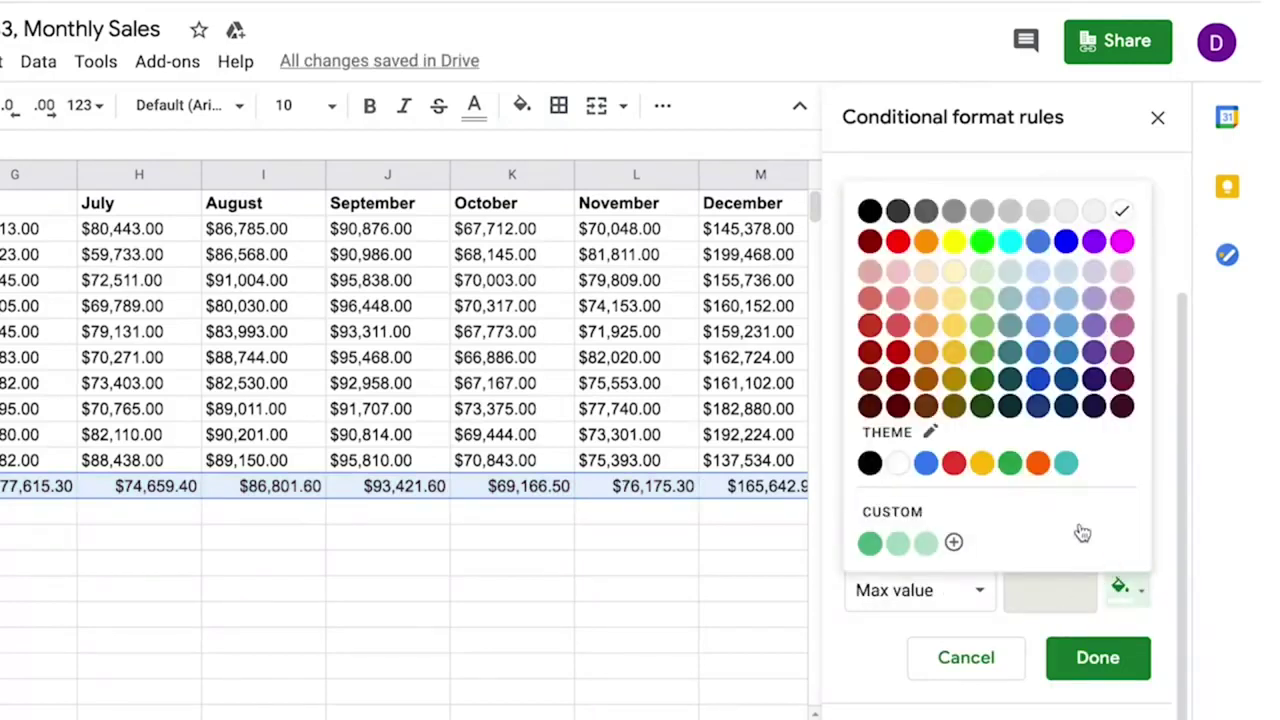
left_click(981, 377)
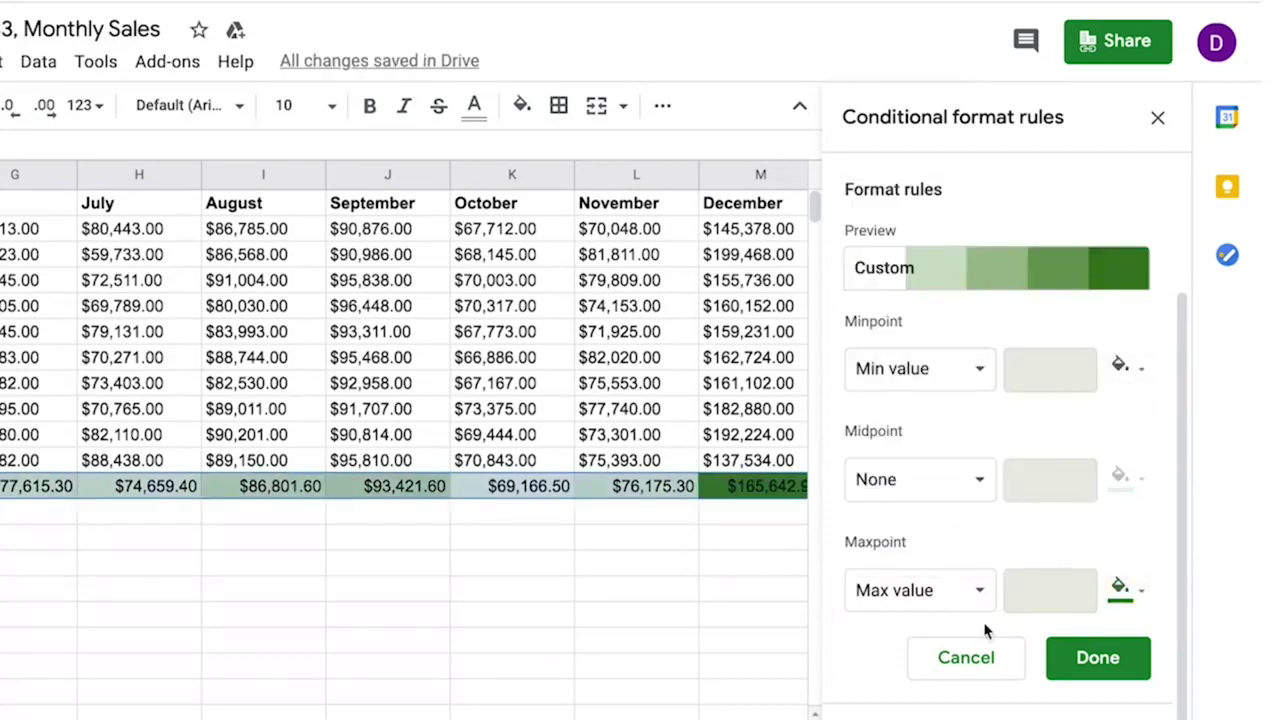
left_click(1096, 660)
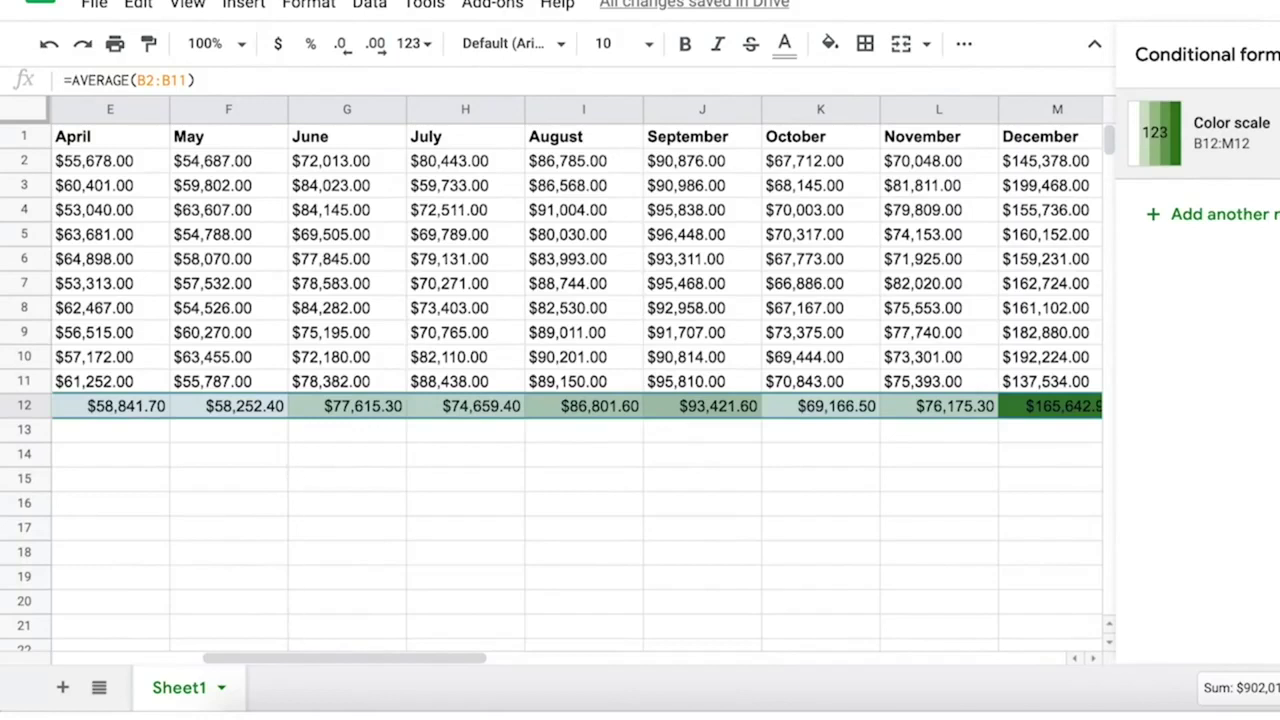
Add the row label Lowest monthly average in A14, two rows below Average by month
left_click_drag(433, 667, 320, 651)
left_click(268, 455)
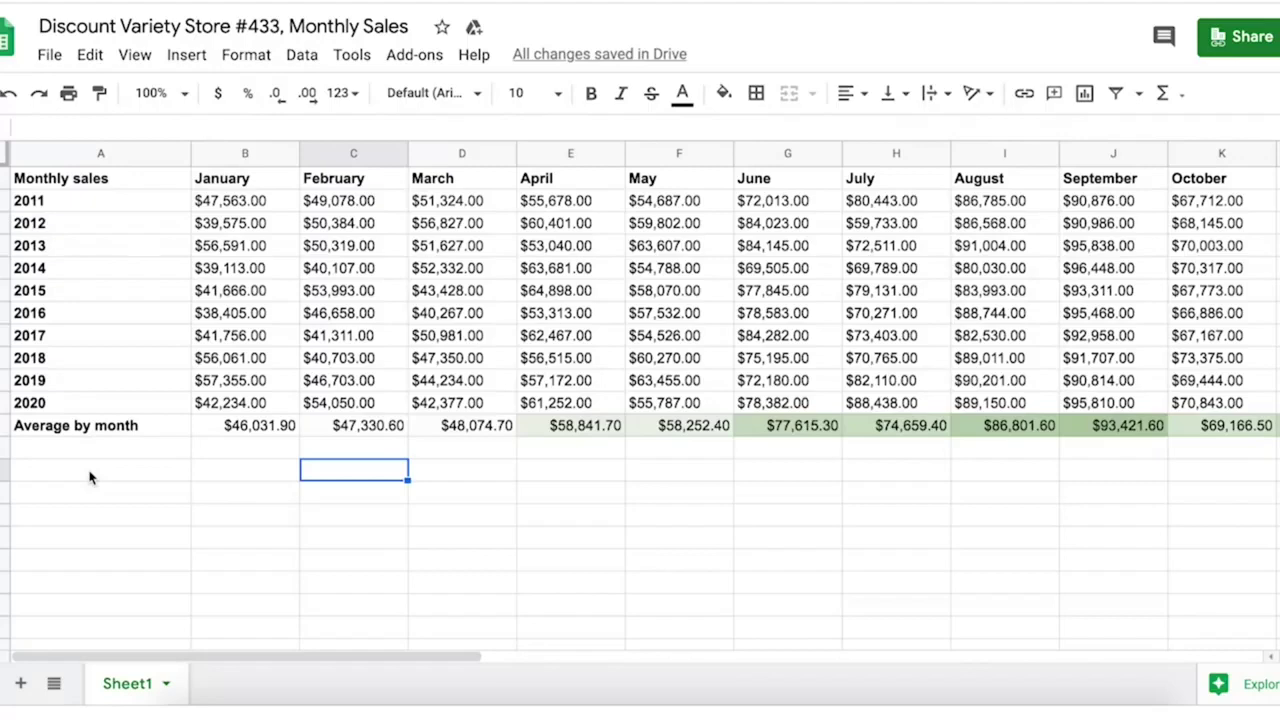
left_click(89, 478)
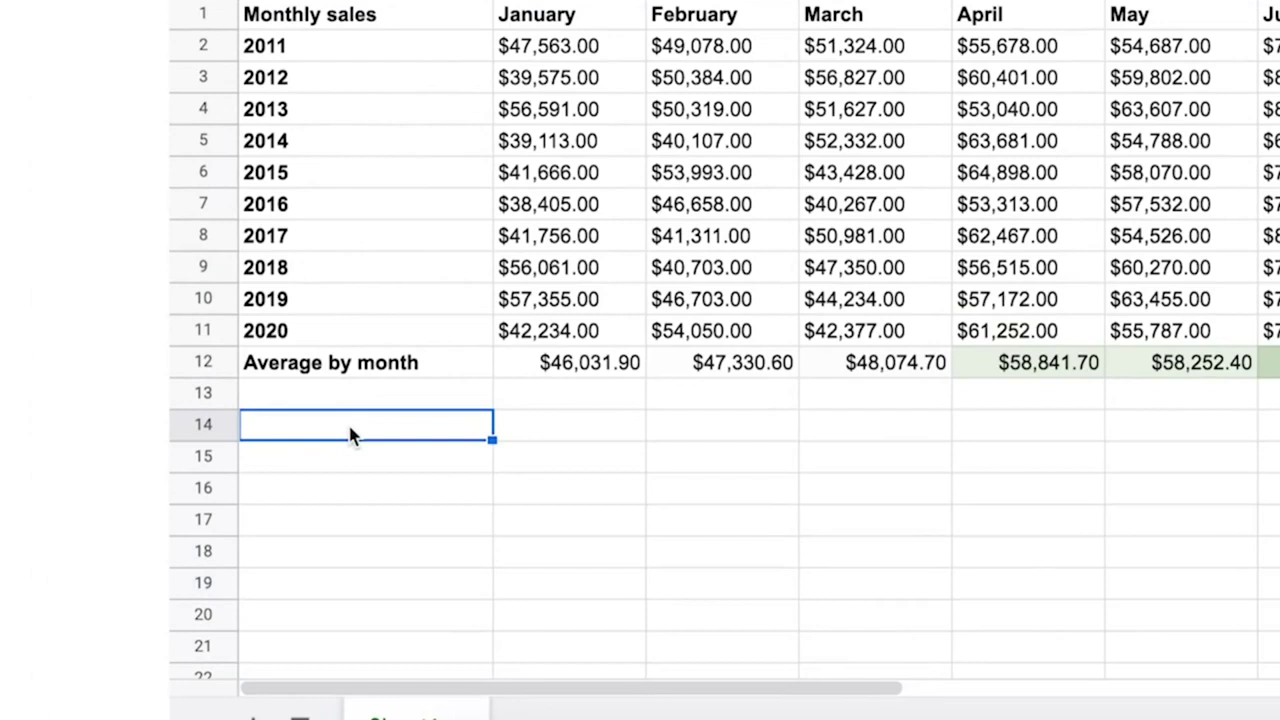
type("Lowest mon")
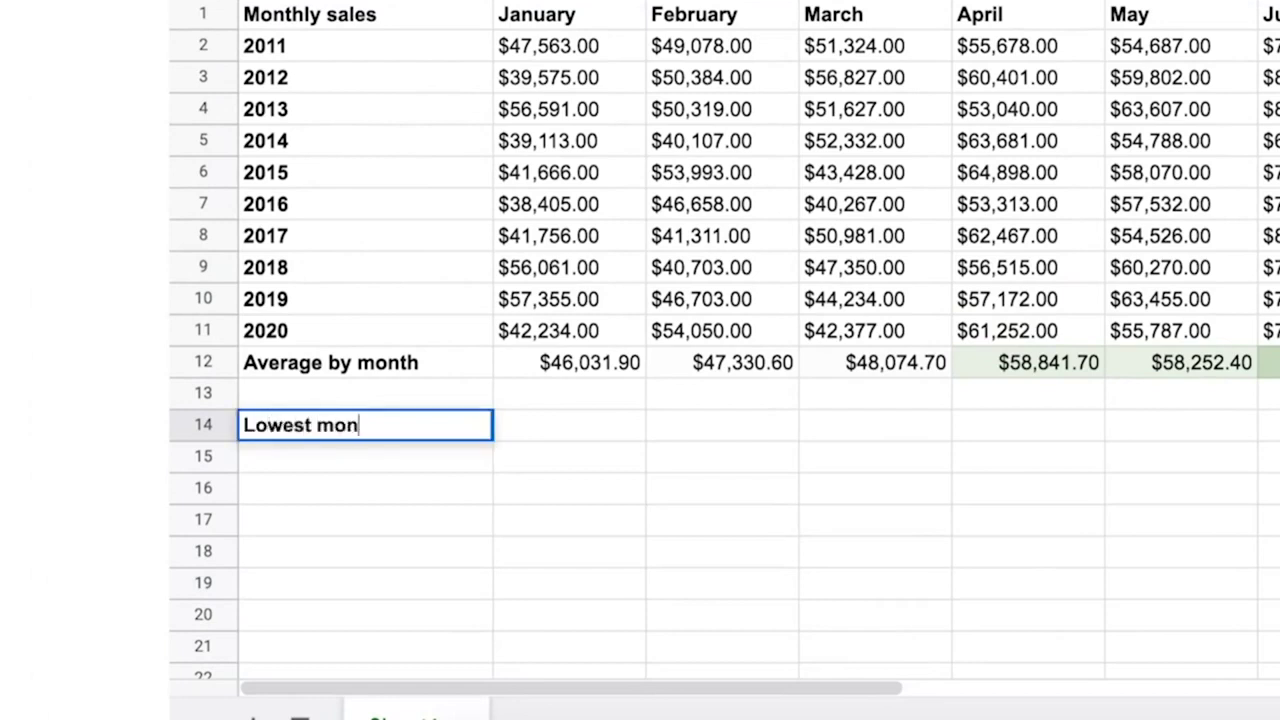
type("thly average")
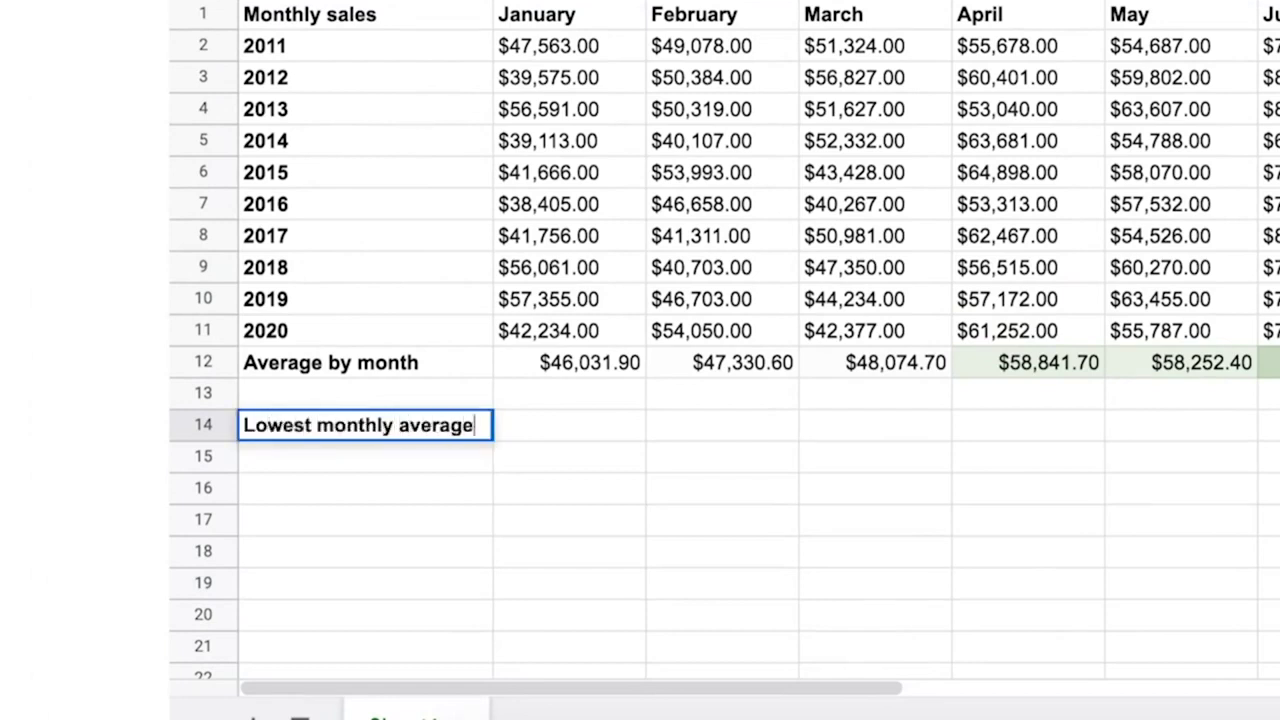
key("Tab")
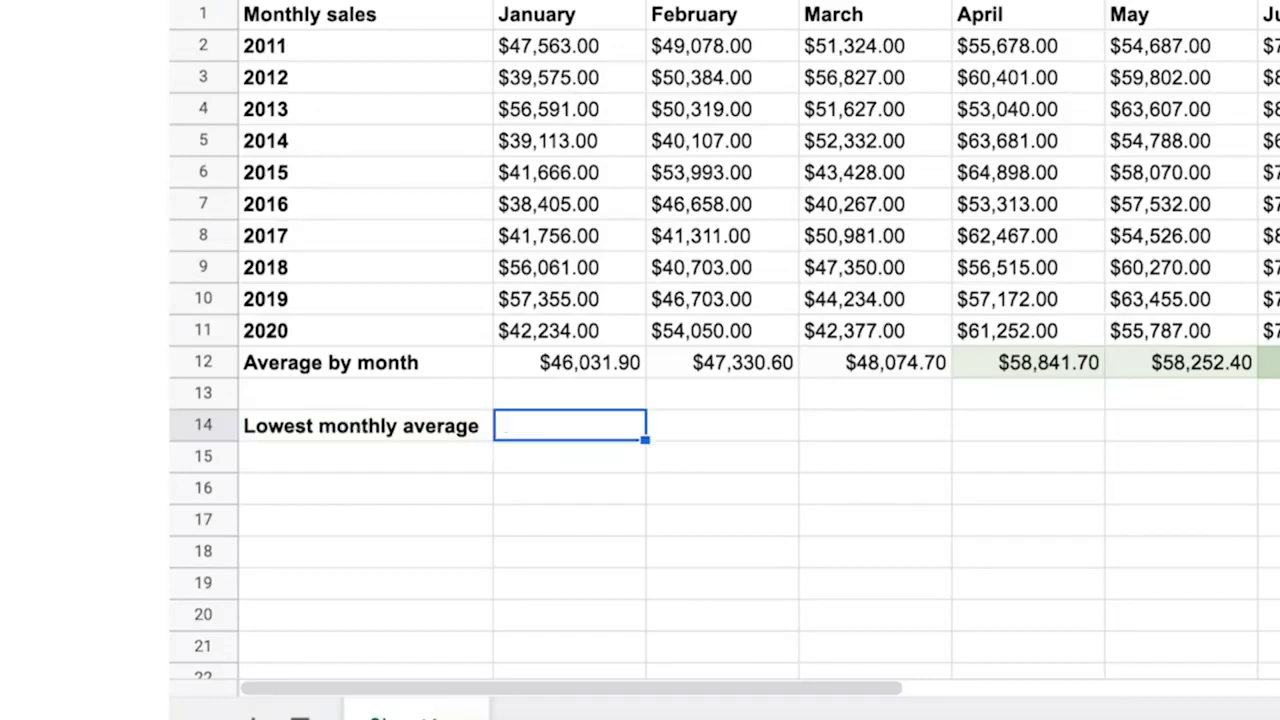
Find the smallest monthly average in B14 with the formula =MIN(B12:M12)
type("=MIN")
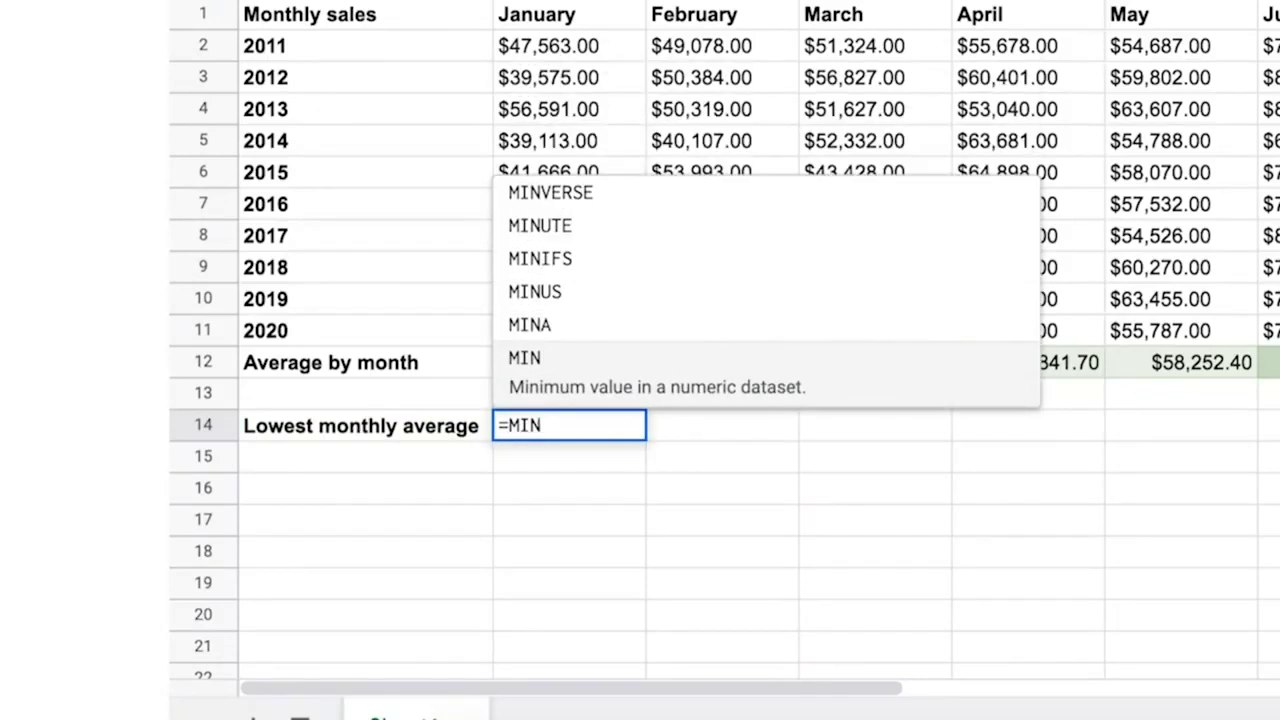
type("(")
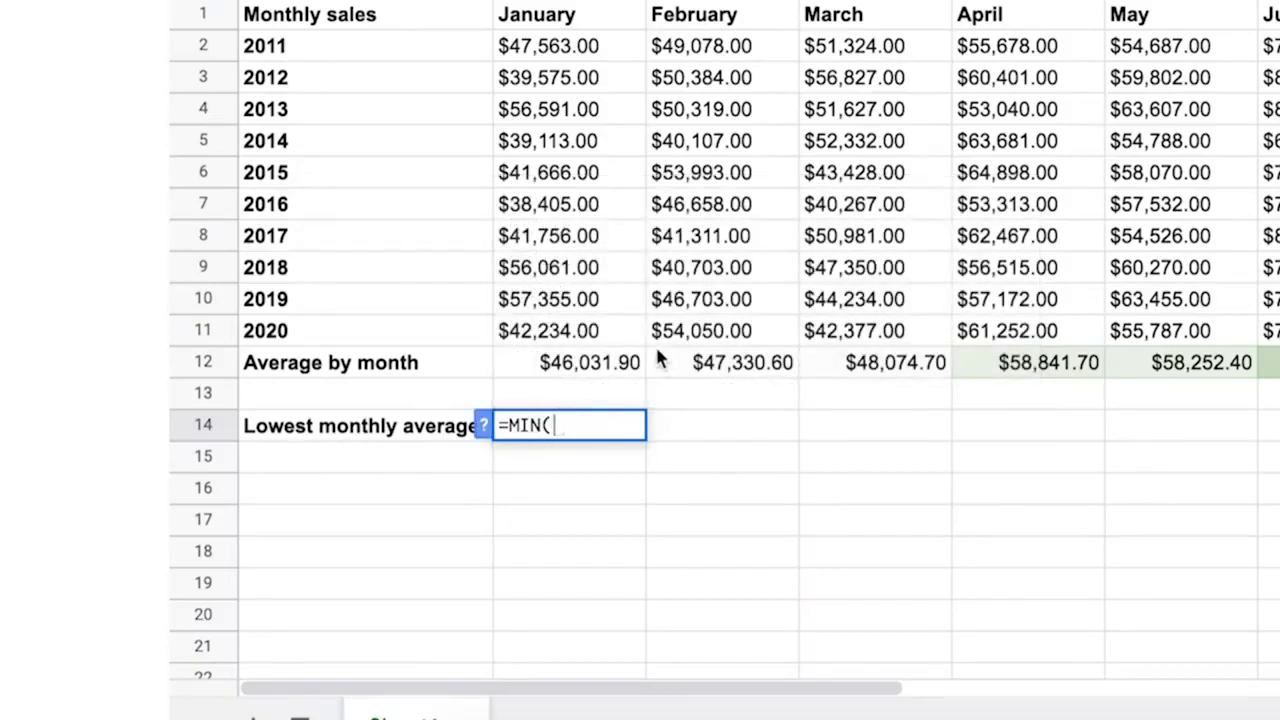
left_click_drag(615, 368, 1279, 363)
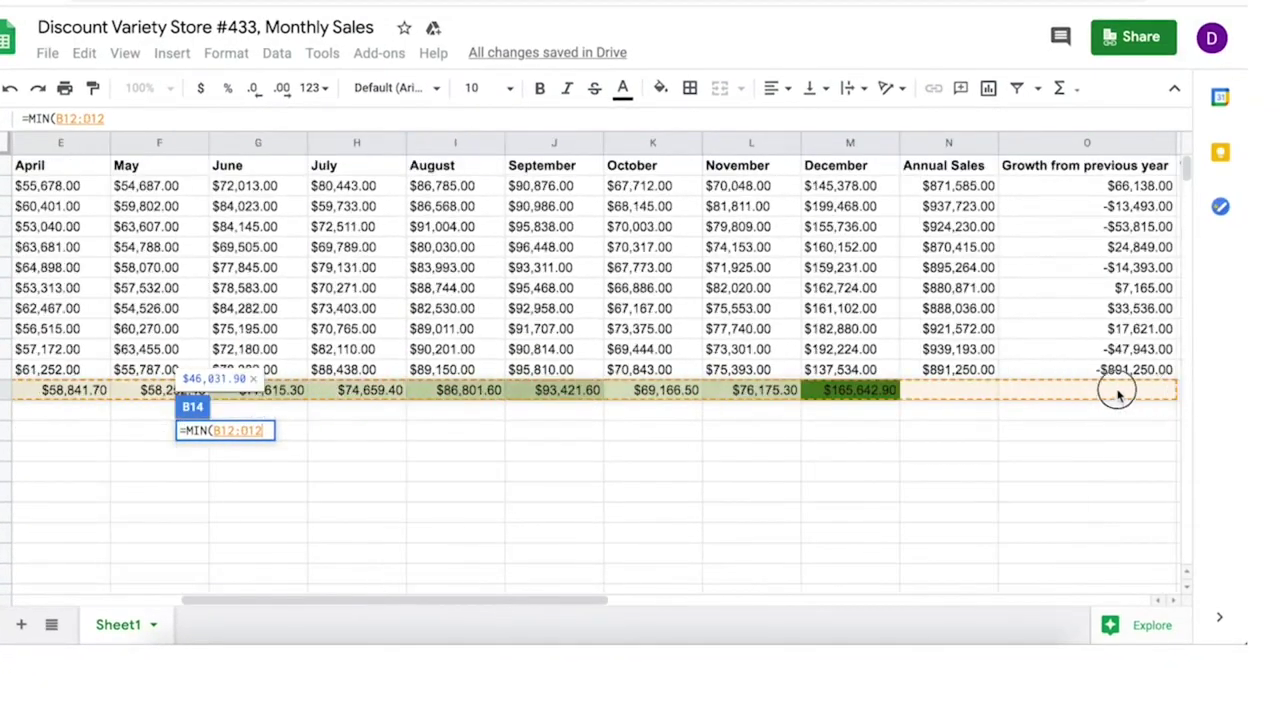
left_click_drag(1118, 395, 890, 393)
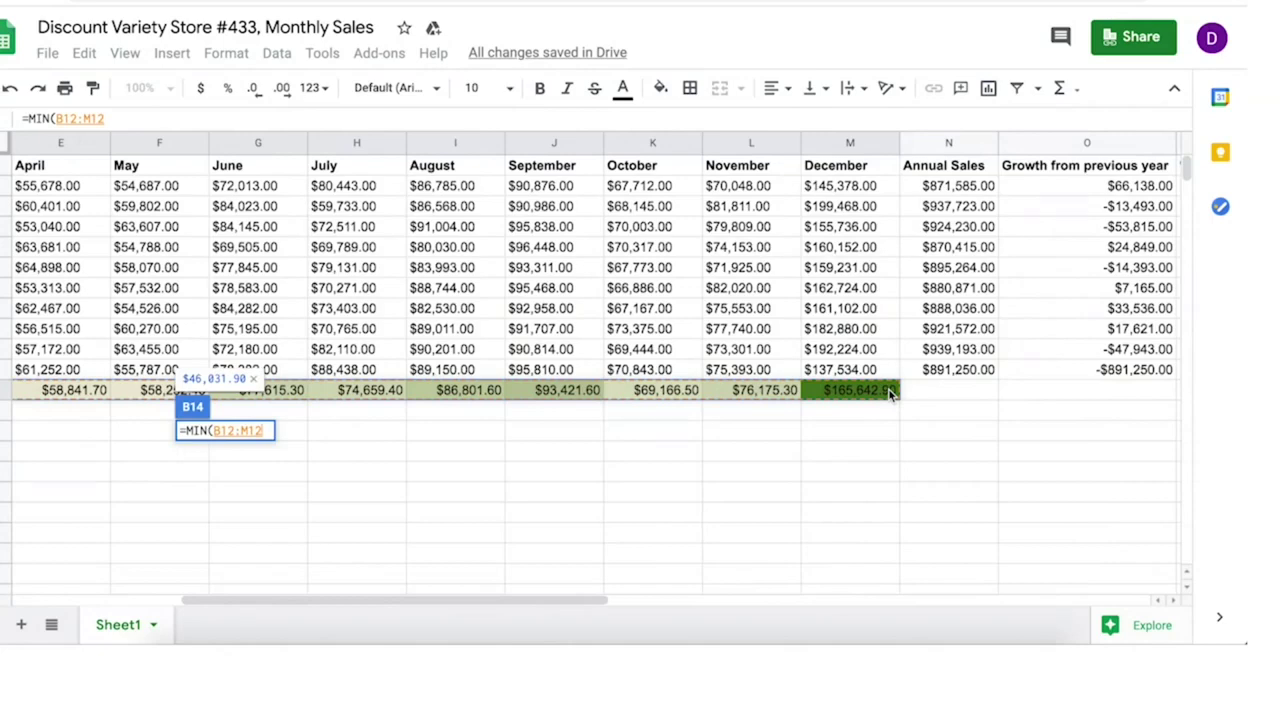
type(")")
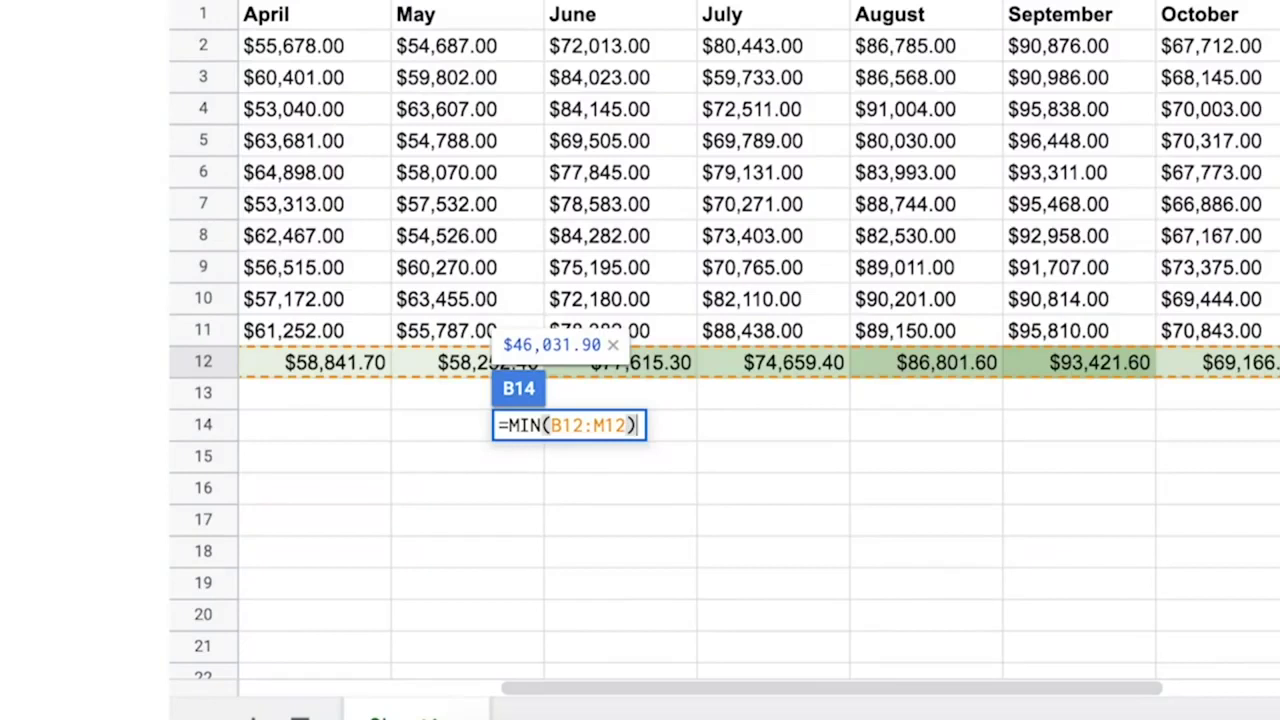
key("Return")
Add the row label Highest monthly average in A15
key("Left")
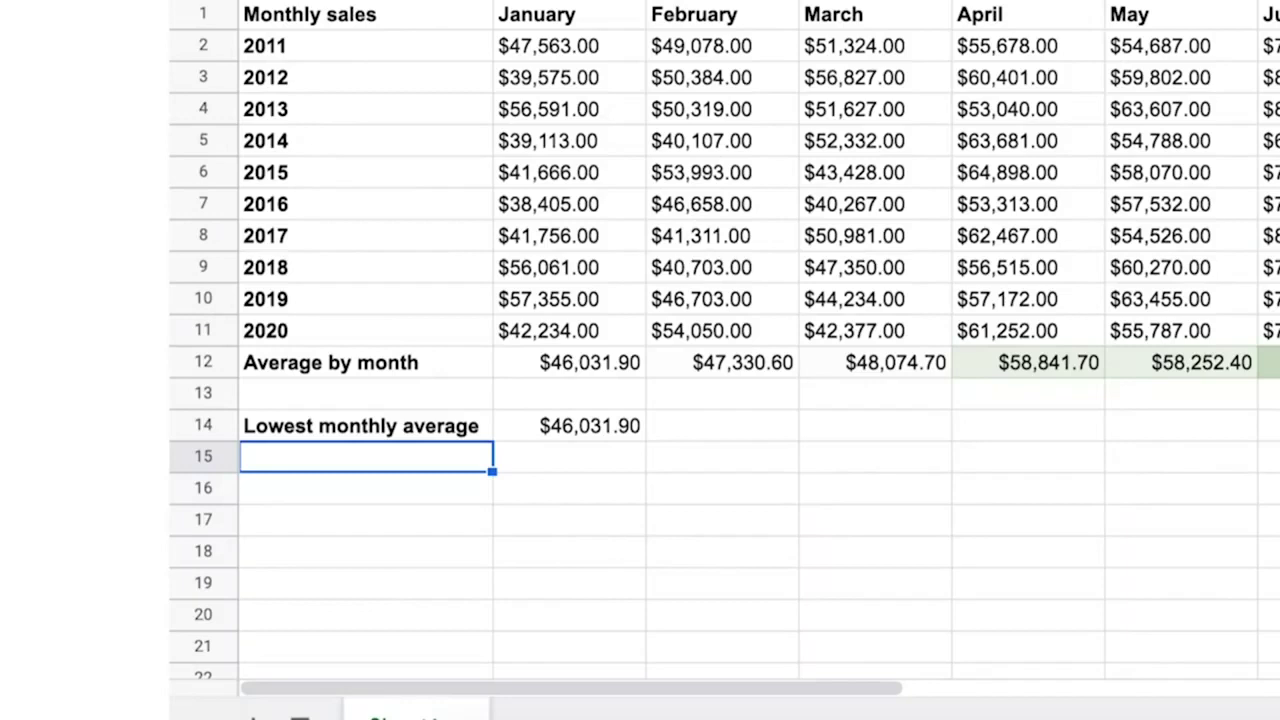
type("Highest monthly average")
key("Tab")
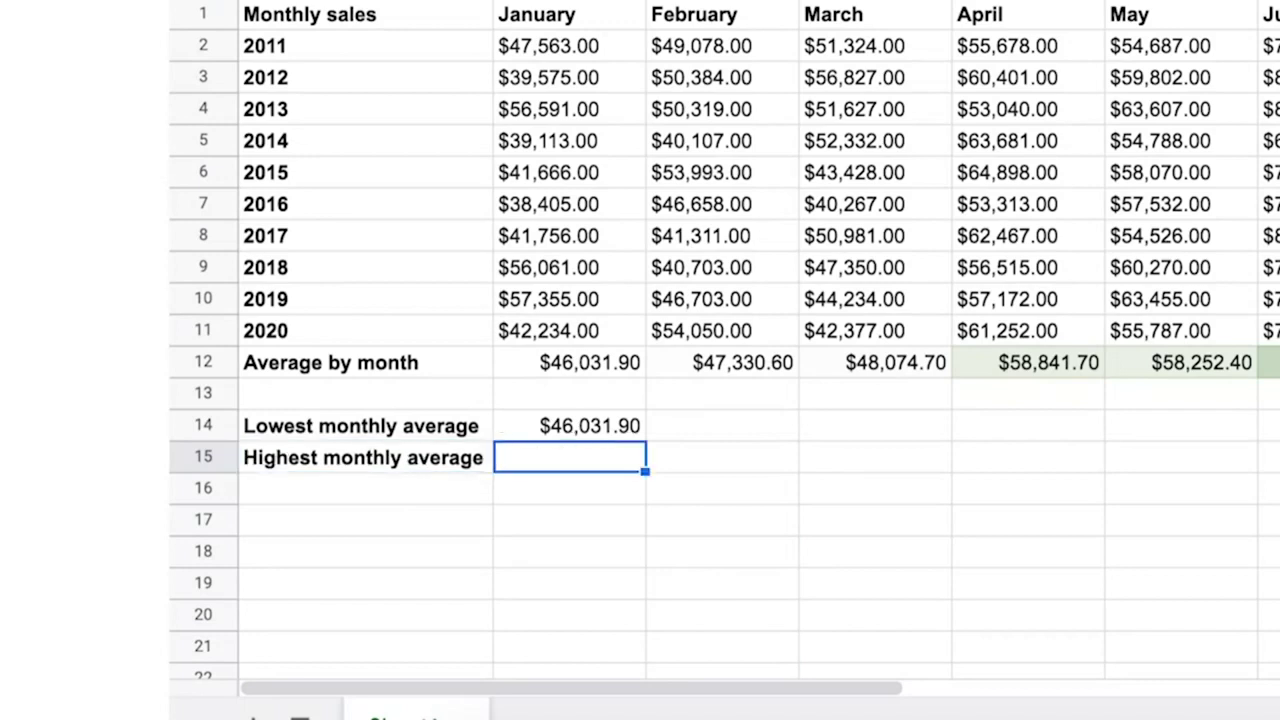
Find the largest monthly average in B15 with the formula =MAX(B12:M12)
type("=")
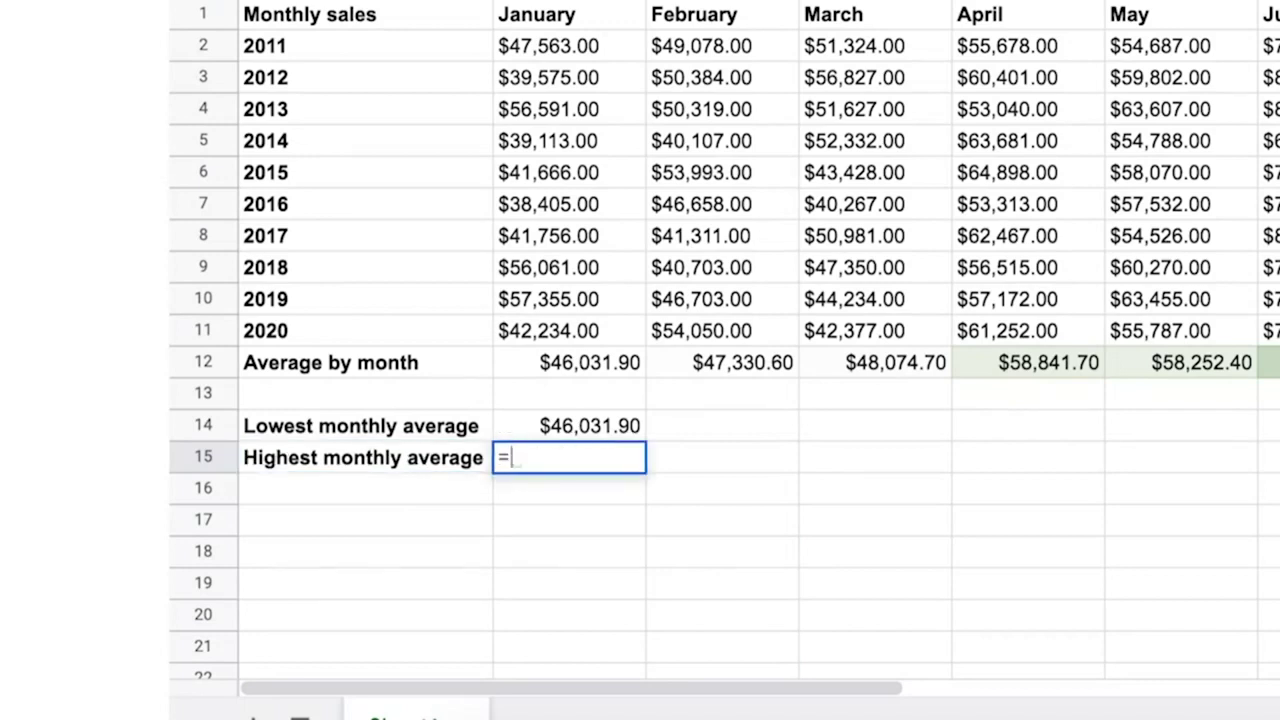
type("MAX(")
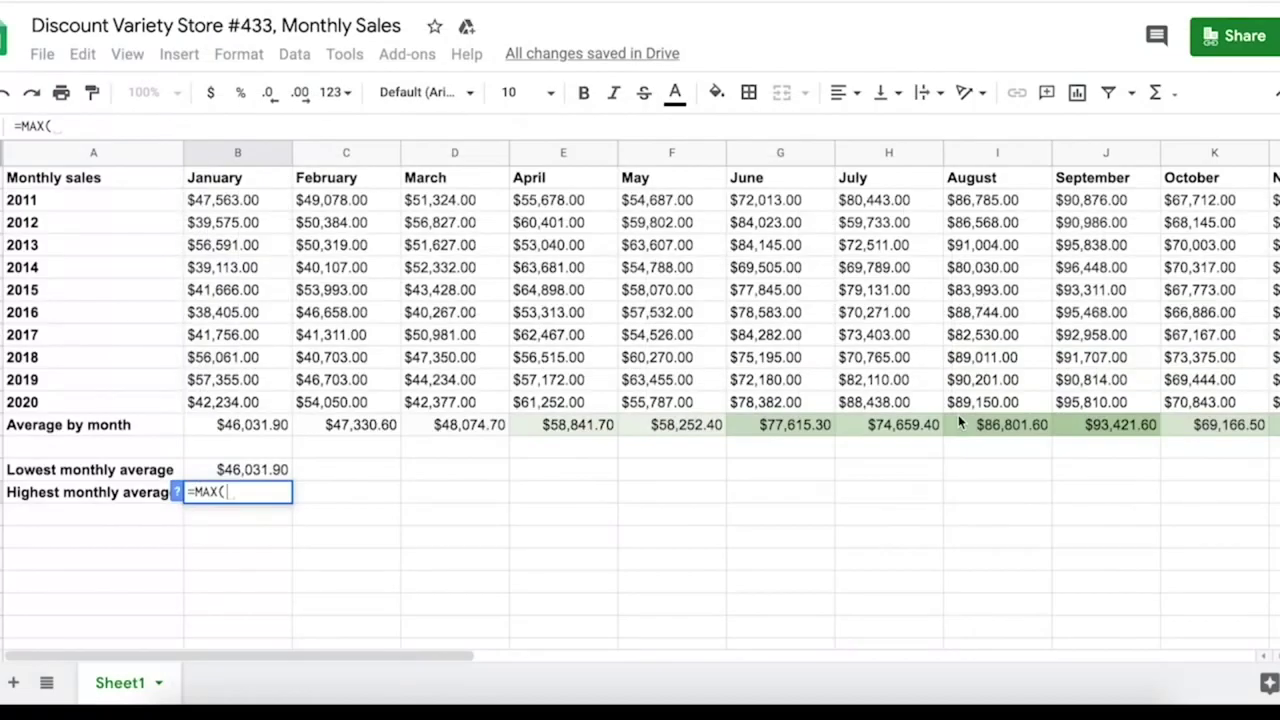
type("B12:")
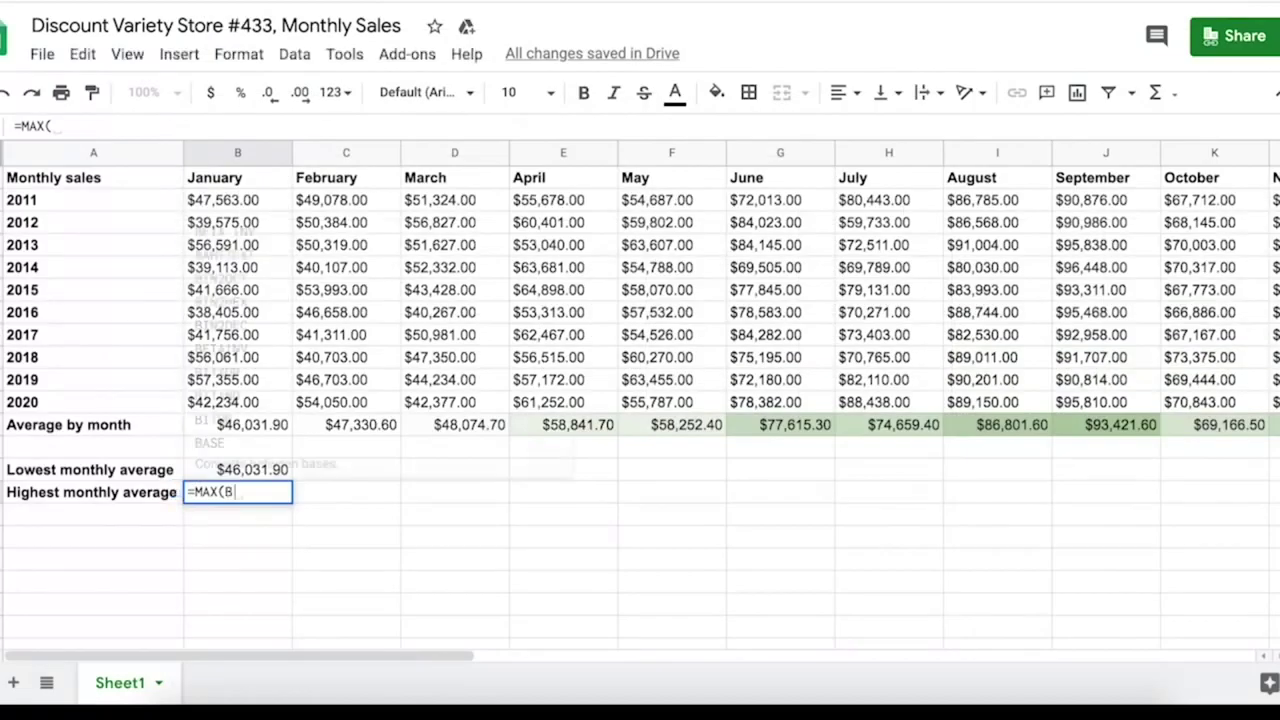
type("M12")
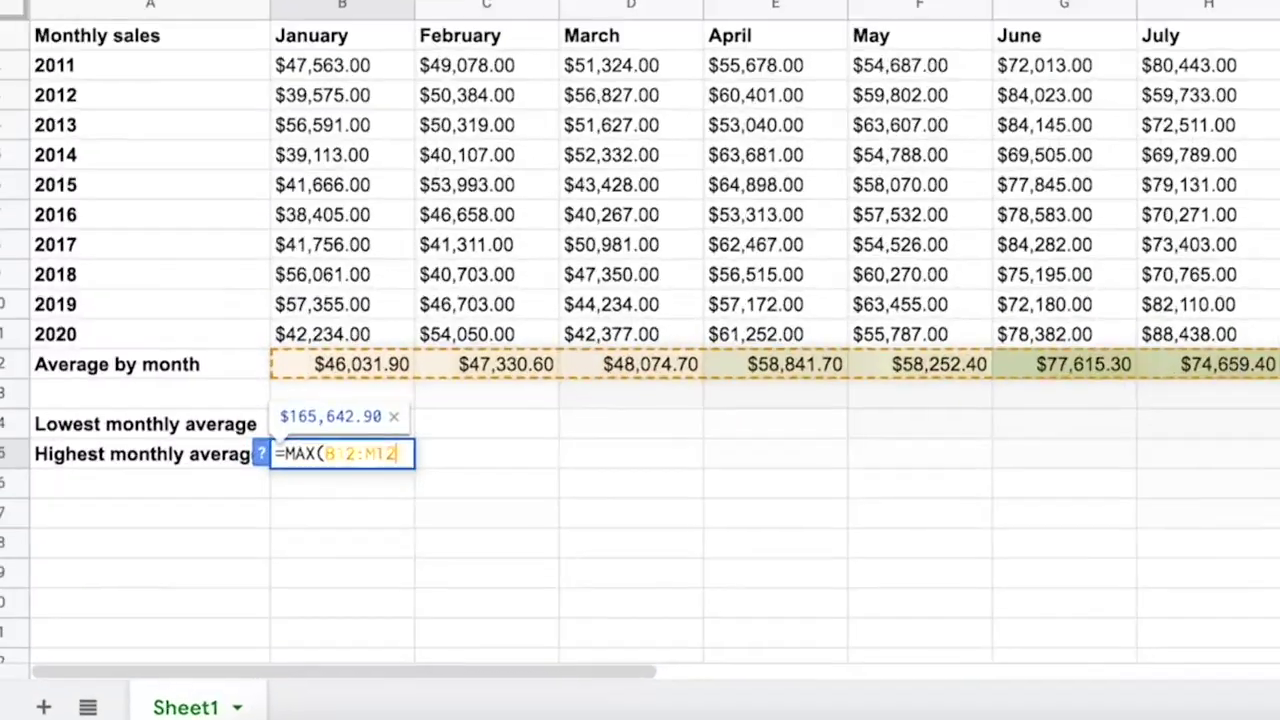
type(")")
key("Return")
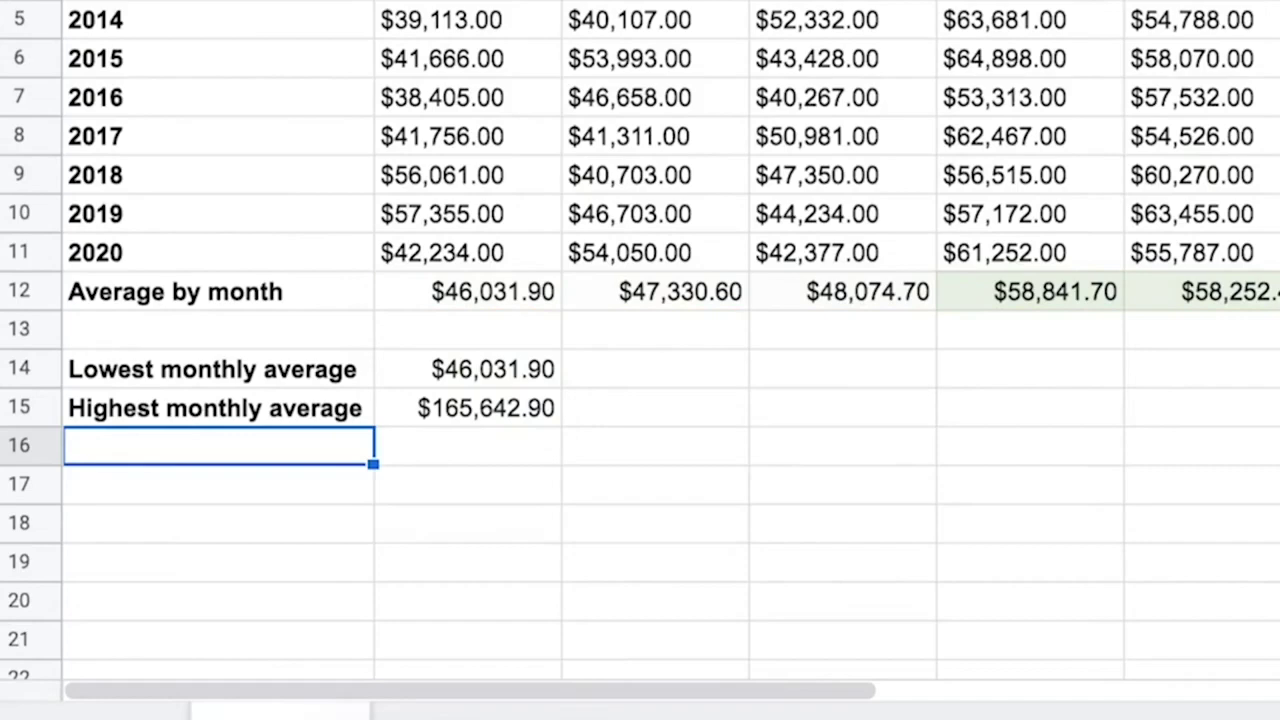
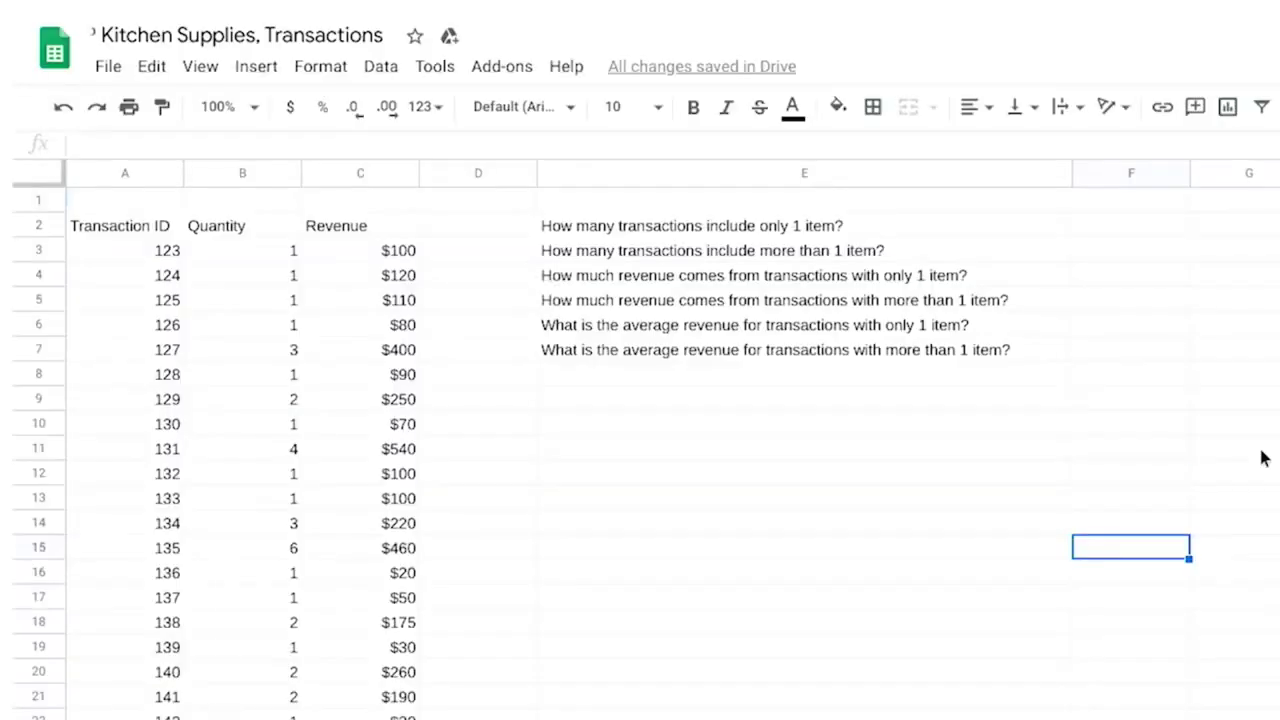
In the Kitchen Supplies transactions sheet, enter the headers Count, Revenue total and Average revenue per transaction in G10:I10
left_click(1263, 451)
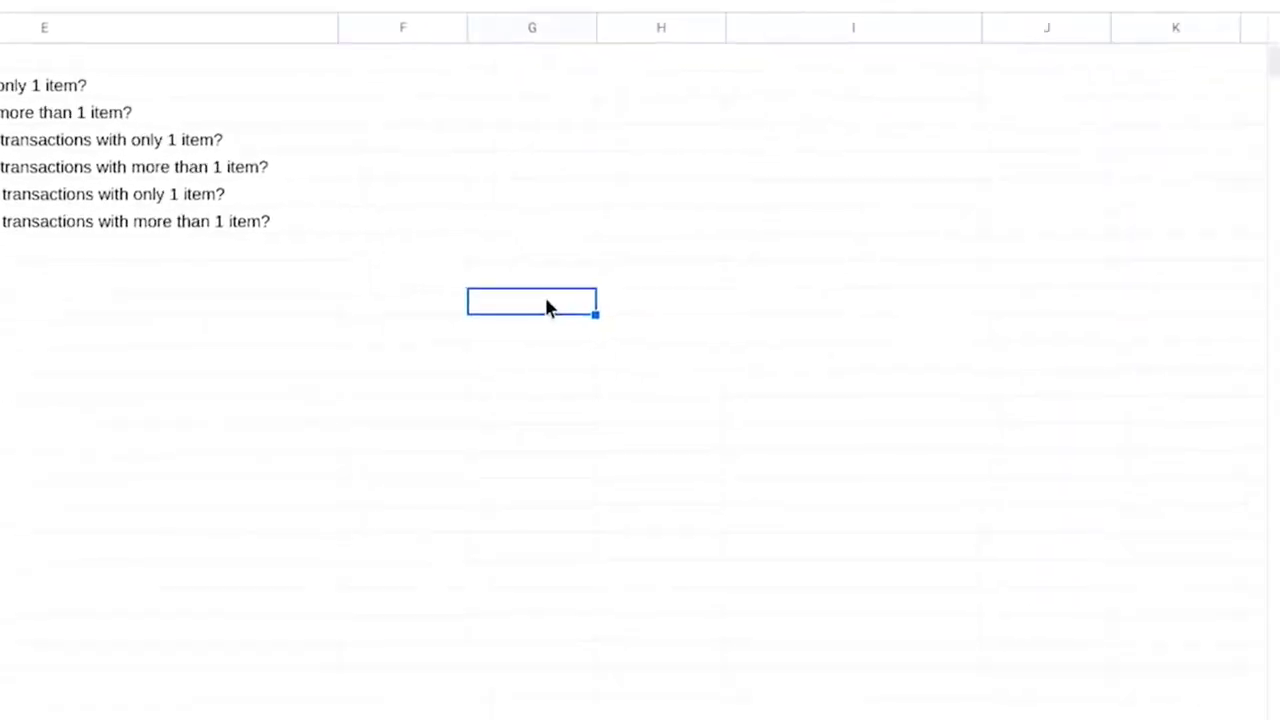
type("Count")
key("Tab")
type("Revenue total")
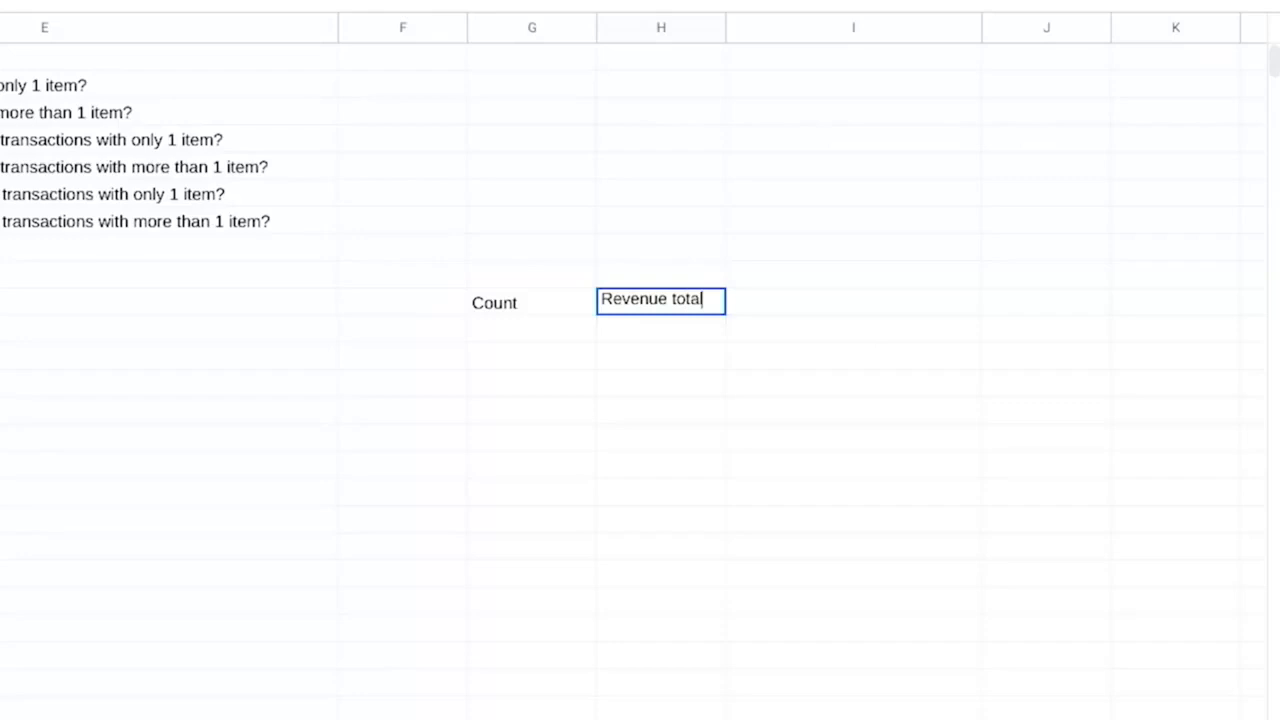
key("Tab")
type("Average revenu")
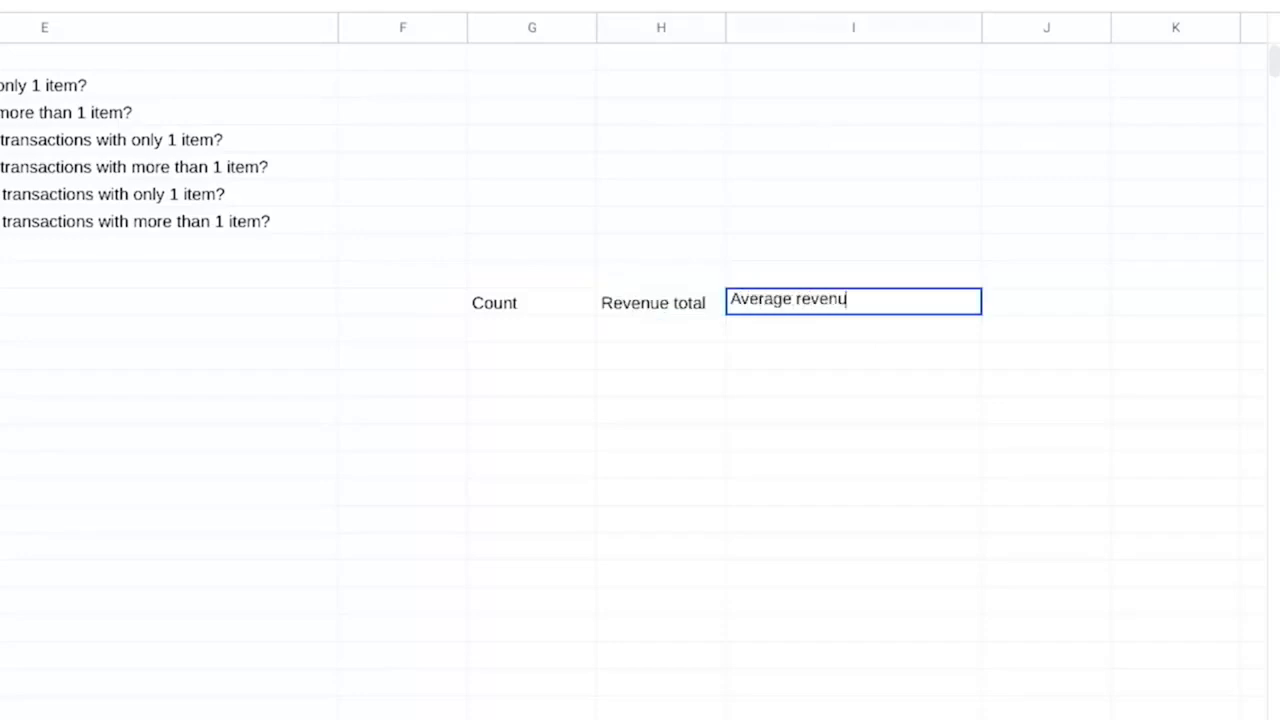
type("e per transaction")
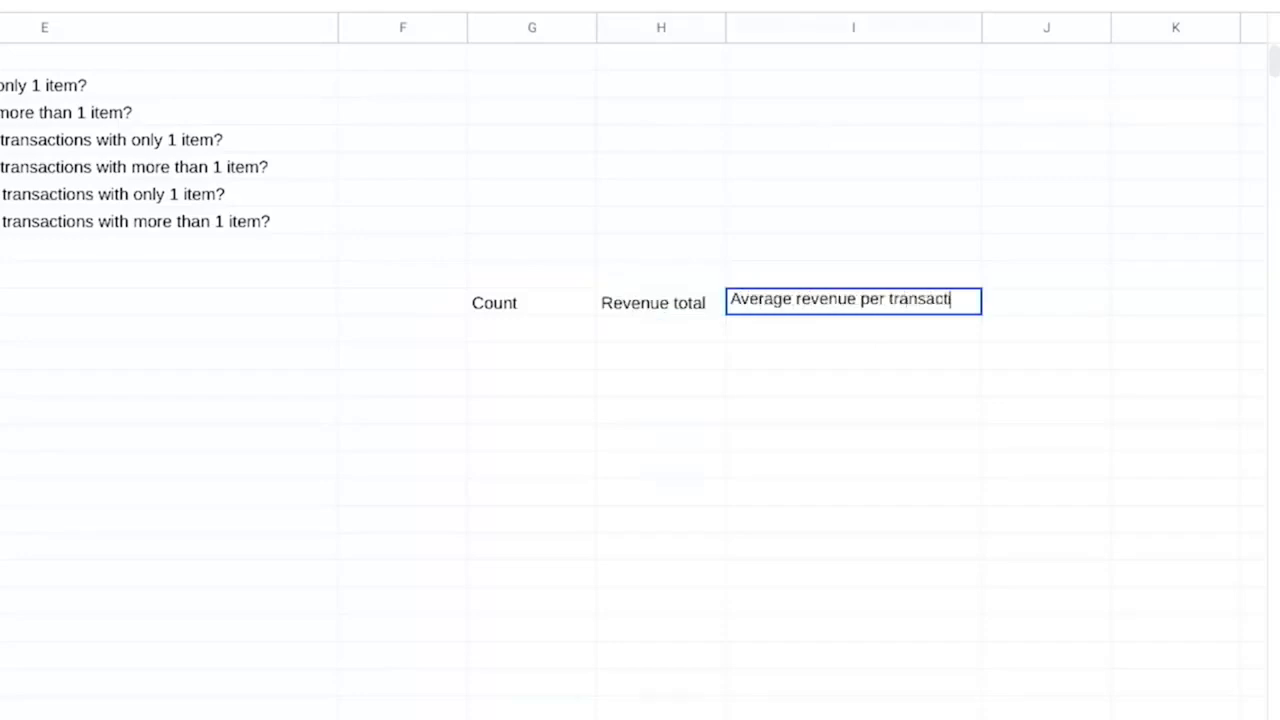
key("Return")
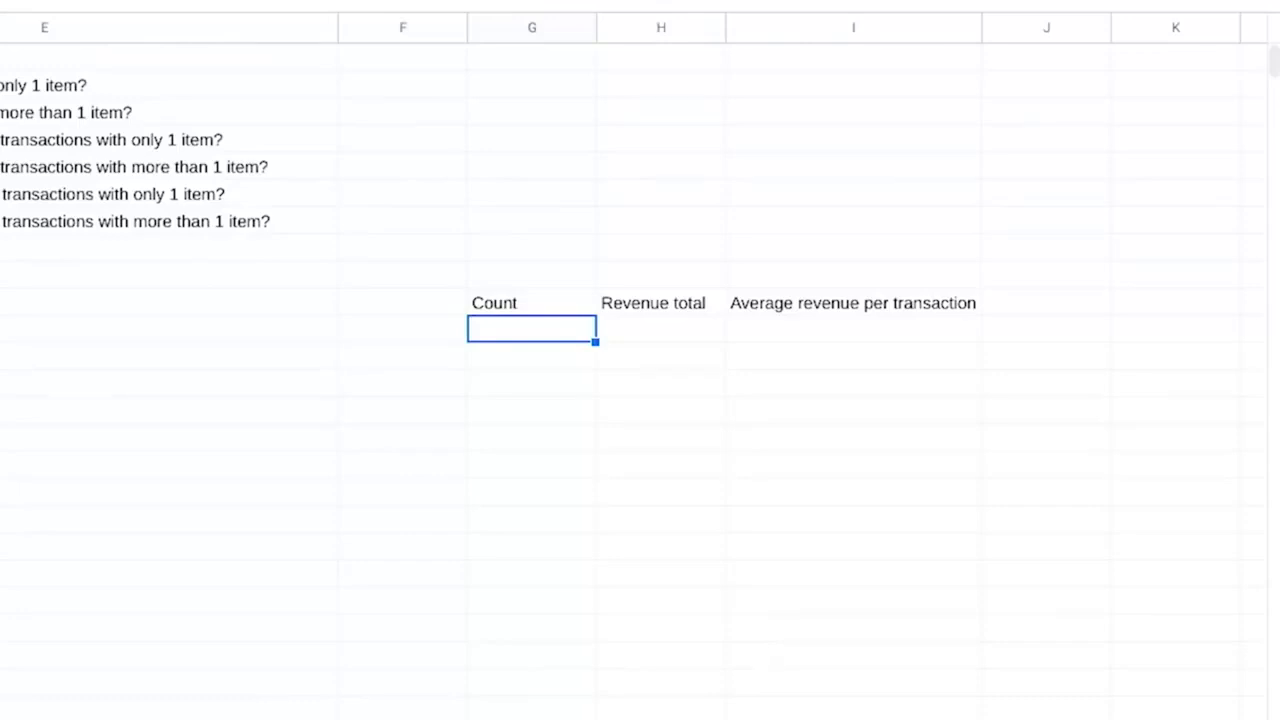
Enter the row labels 1 and >1 in F11 and F12, and head their column Quantity in F10
left_click(408, 336)
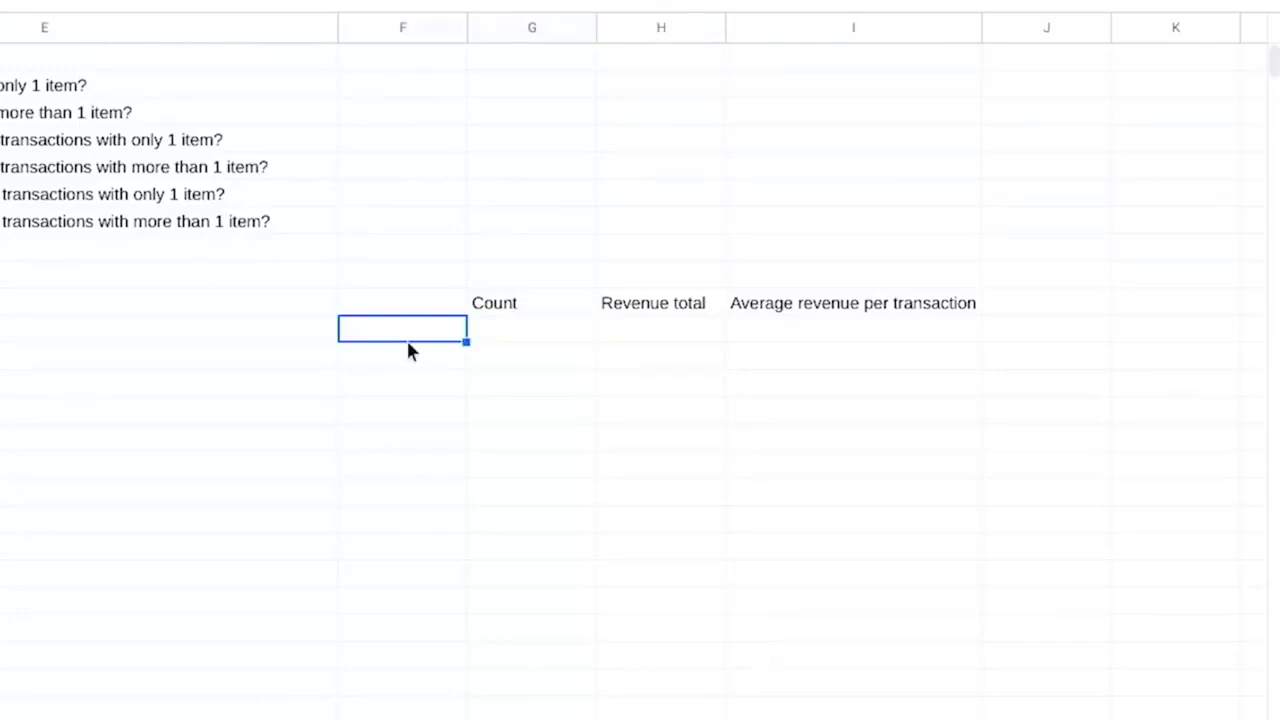
type("1")
key("Return")
type(">1")
key("Return")
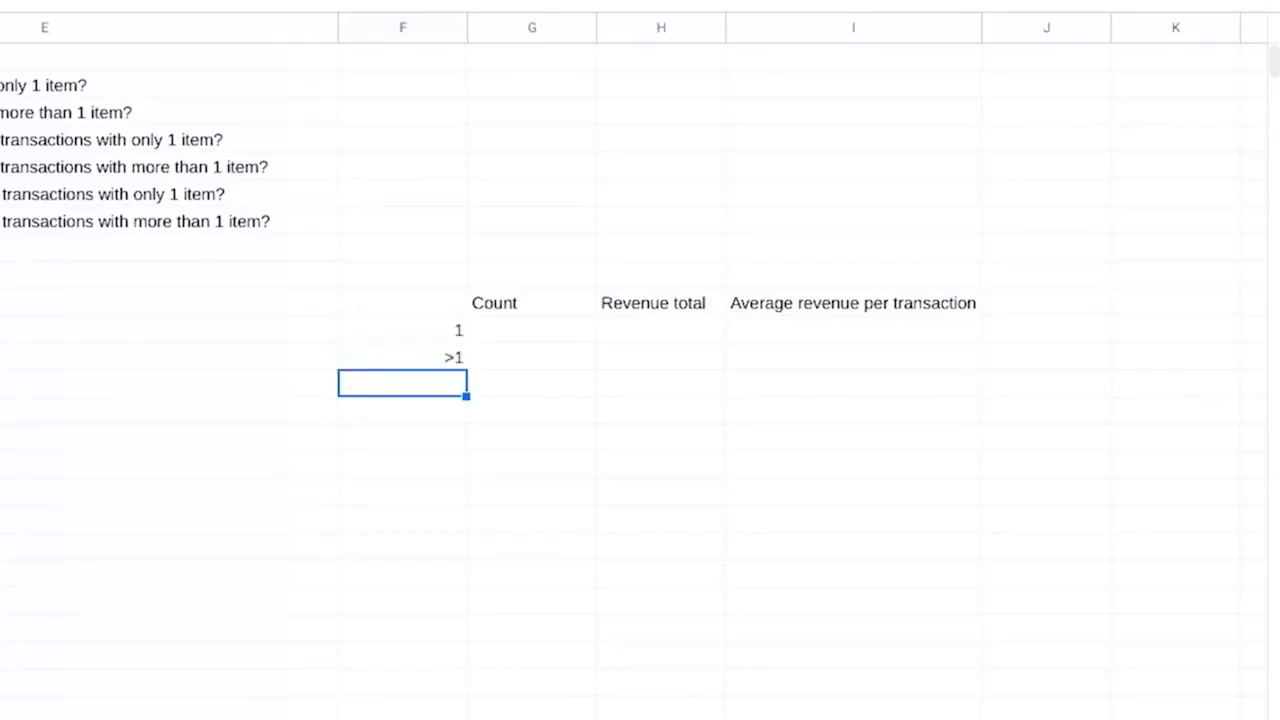
left_click(403, 302)
type("Quantity")
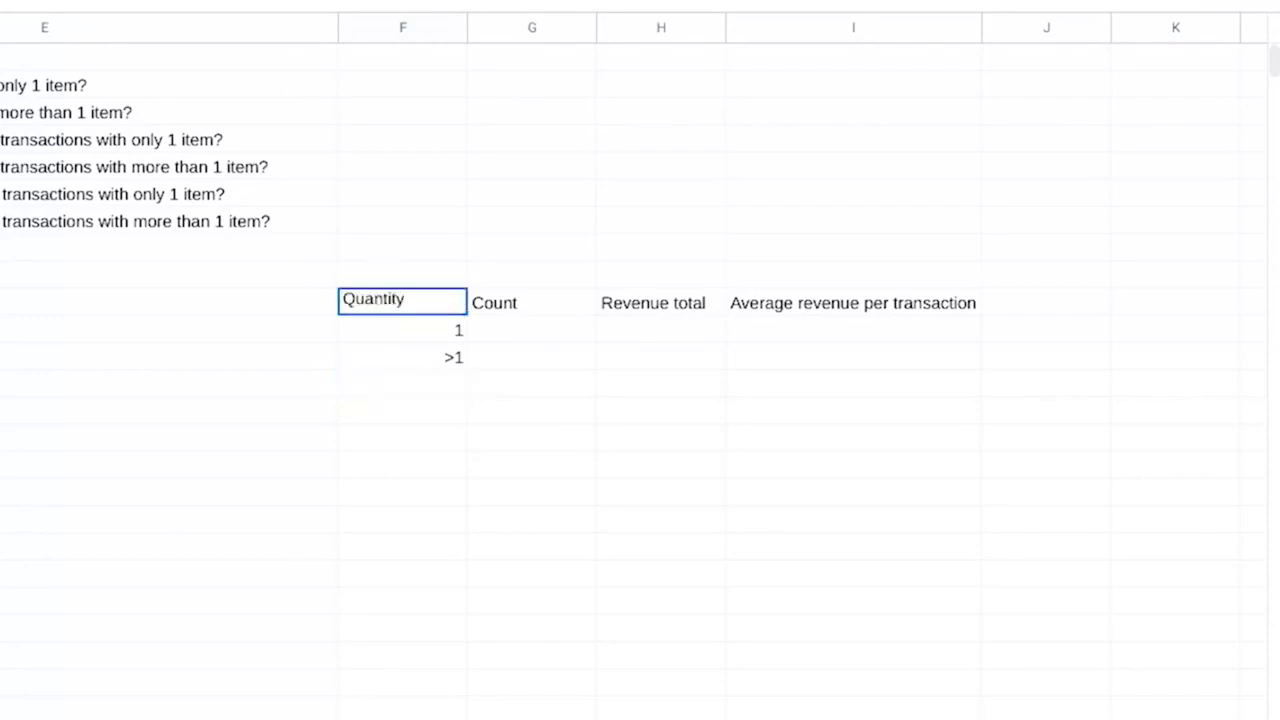
key("Return")
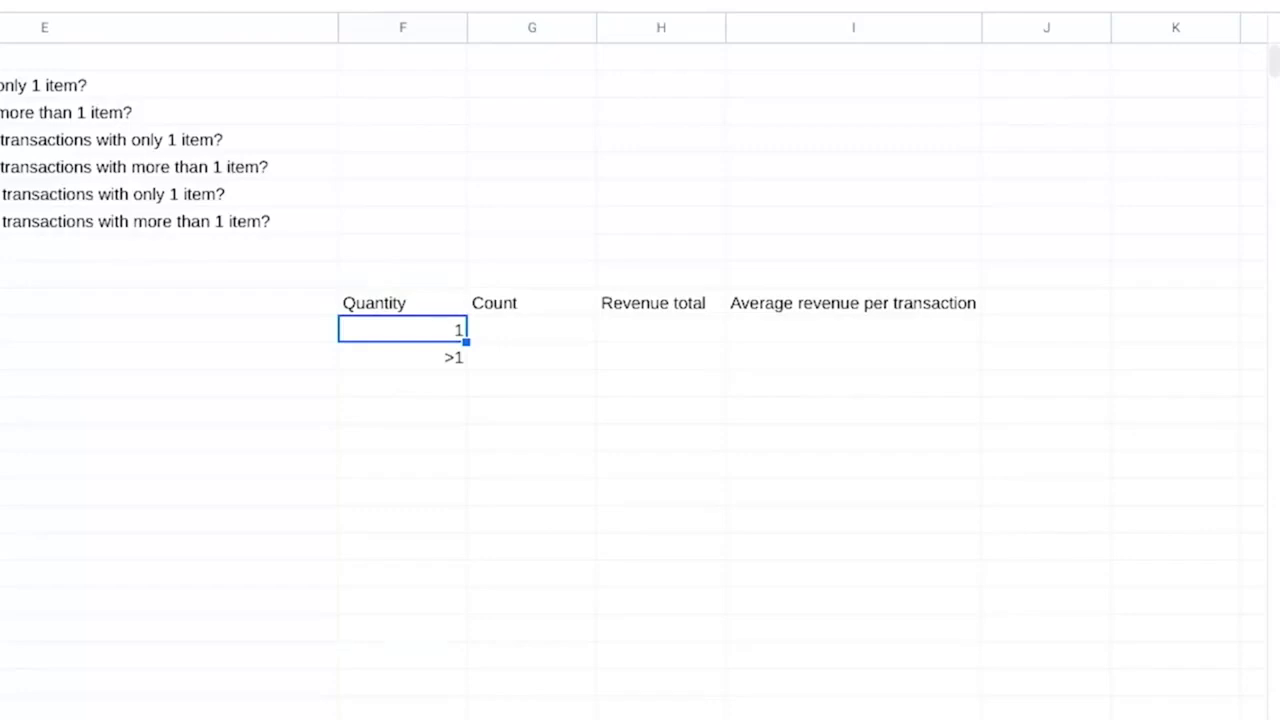
Apply all borders to the summary table in F10:I12
left_click_drag(400, 308, 909, 377)
left_click(130, 0)
left_click(130, 7)
Count the transactions with only one item in G11 with the formula =COUNTIF(B3:B50,"=1")
left_click(518, 341)
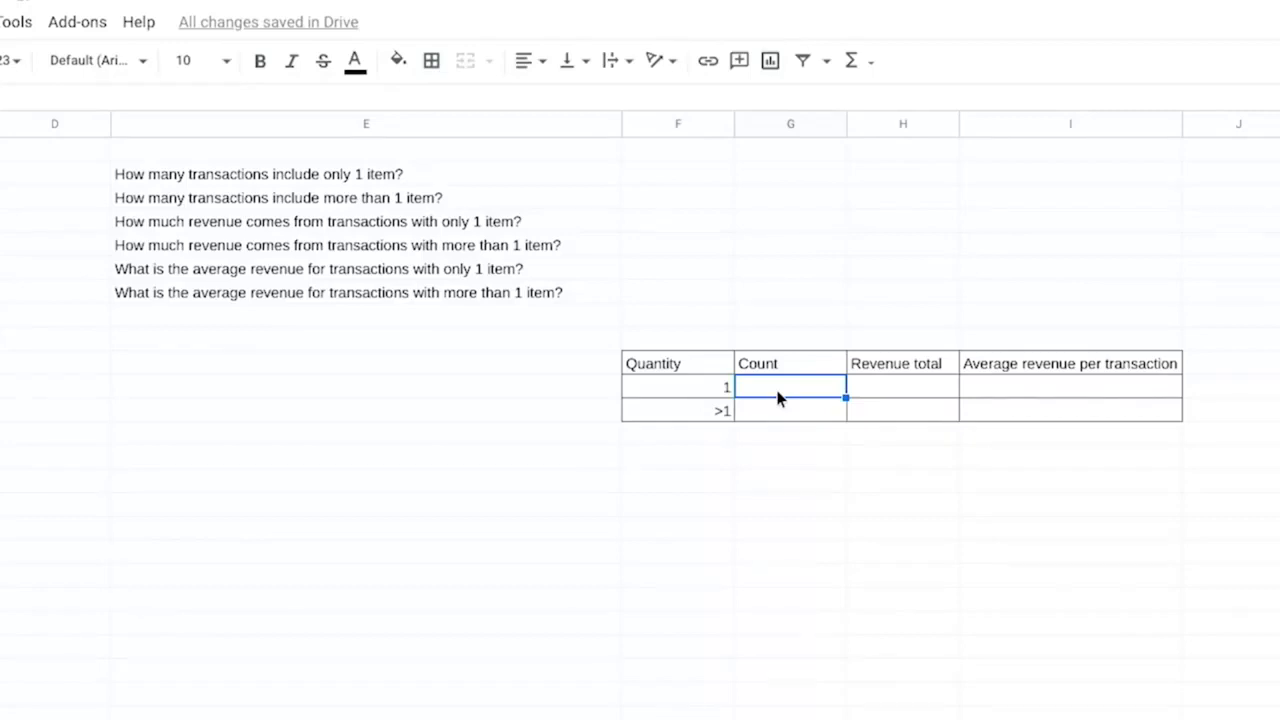
type("=COUNT")
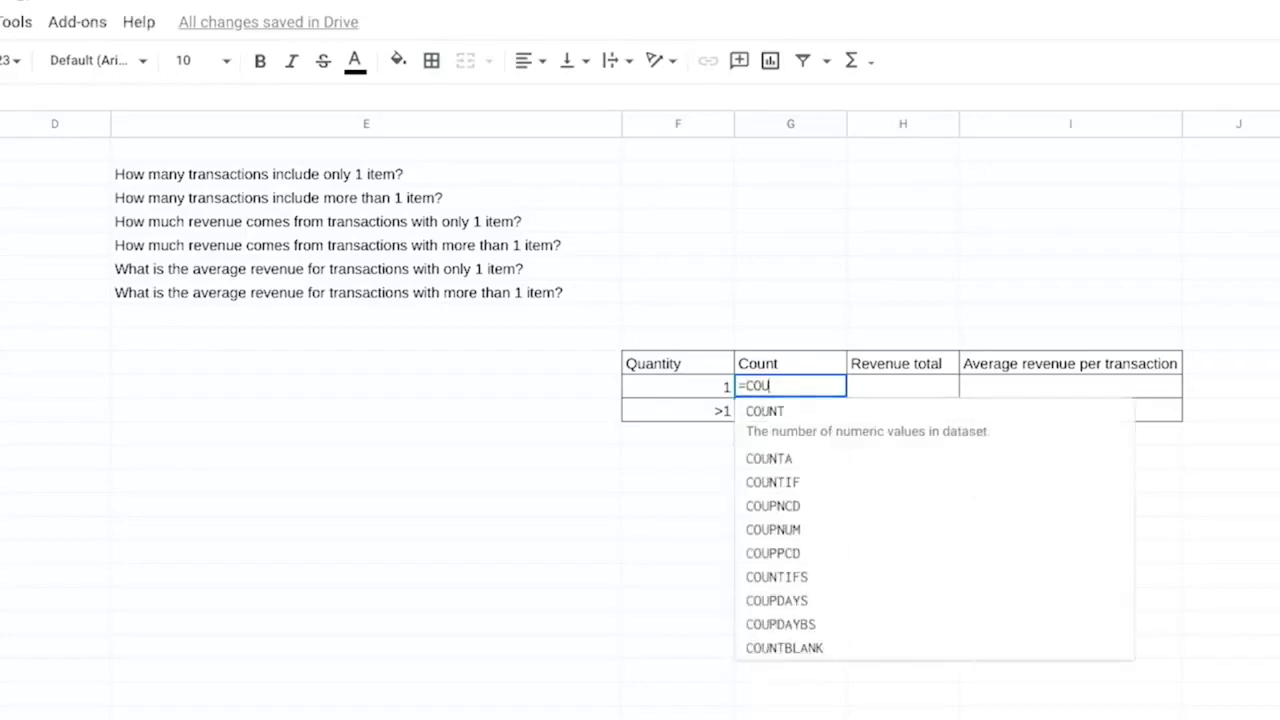
type("IF(")
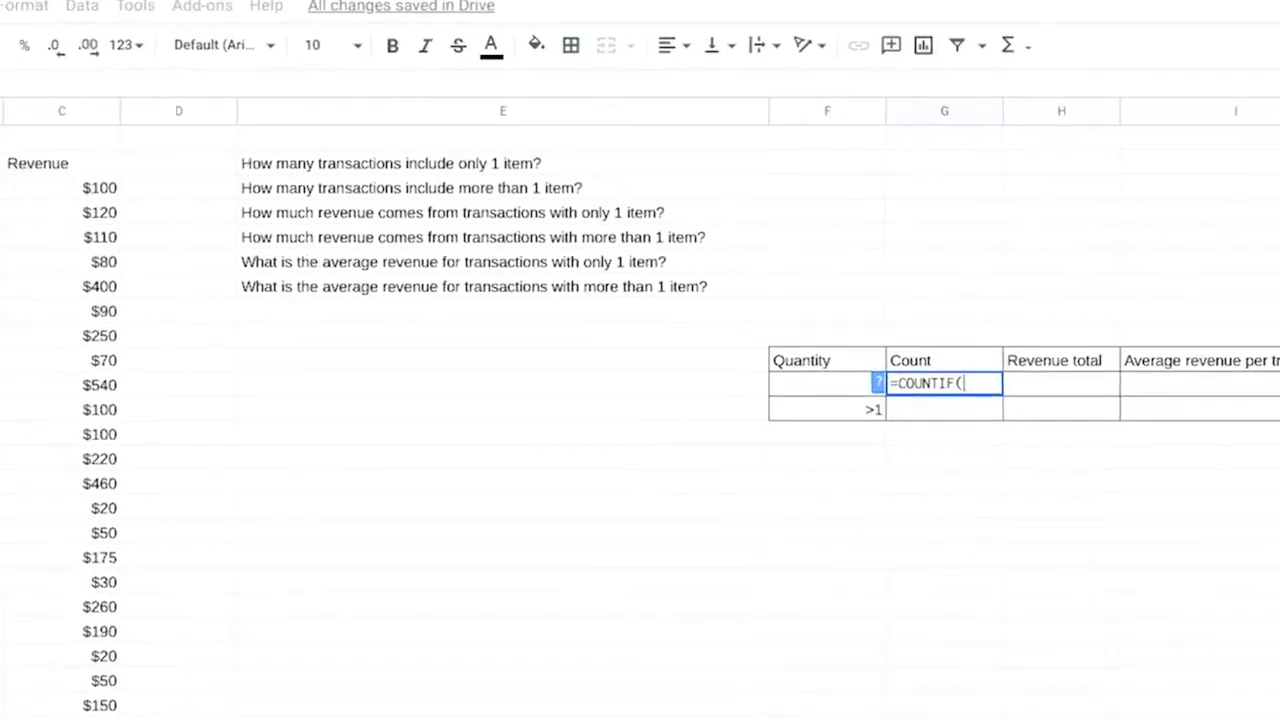
left_click(251, 76)
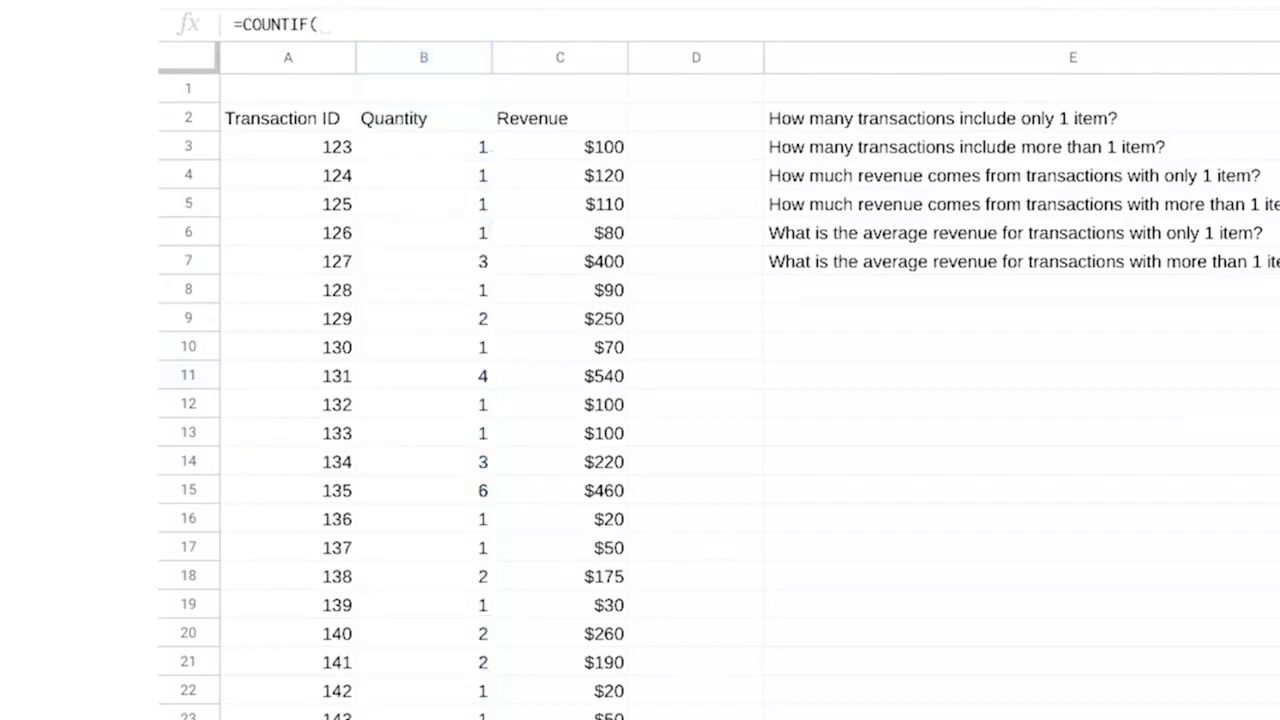
left_click_drag(400, 141, 420, 686)
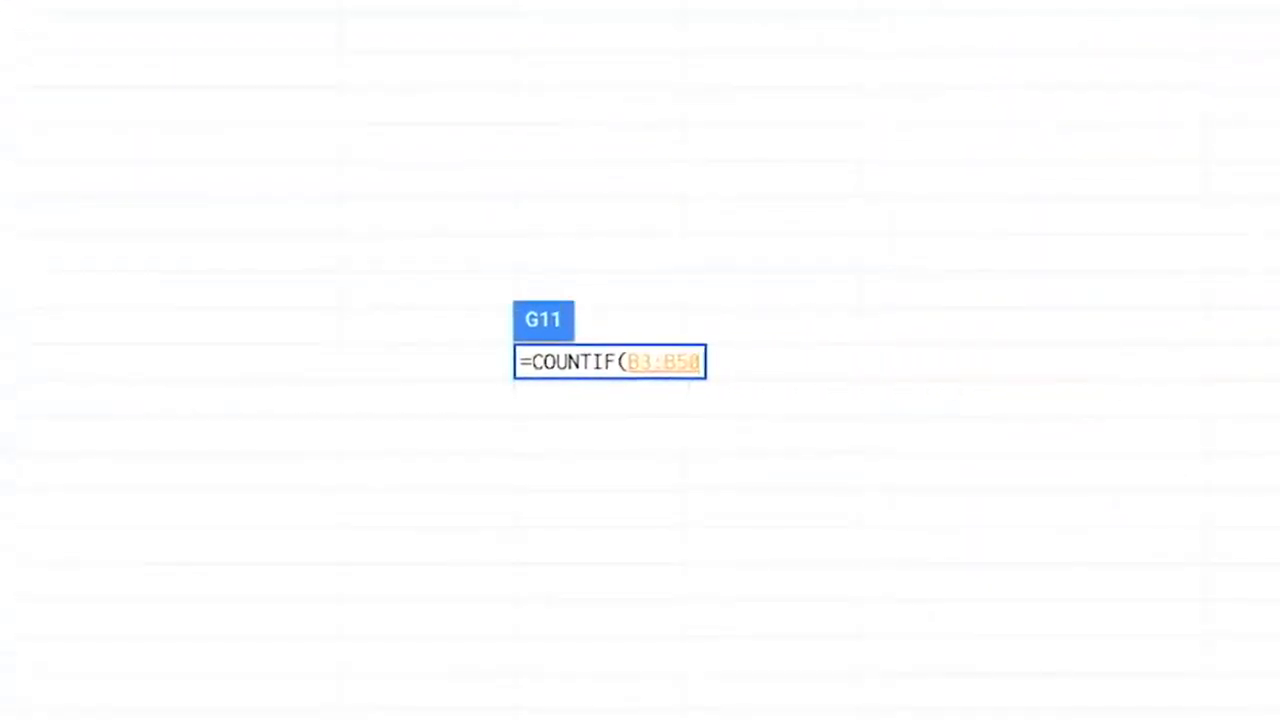
type(",")
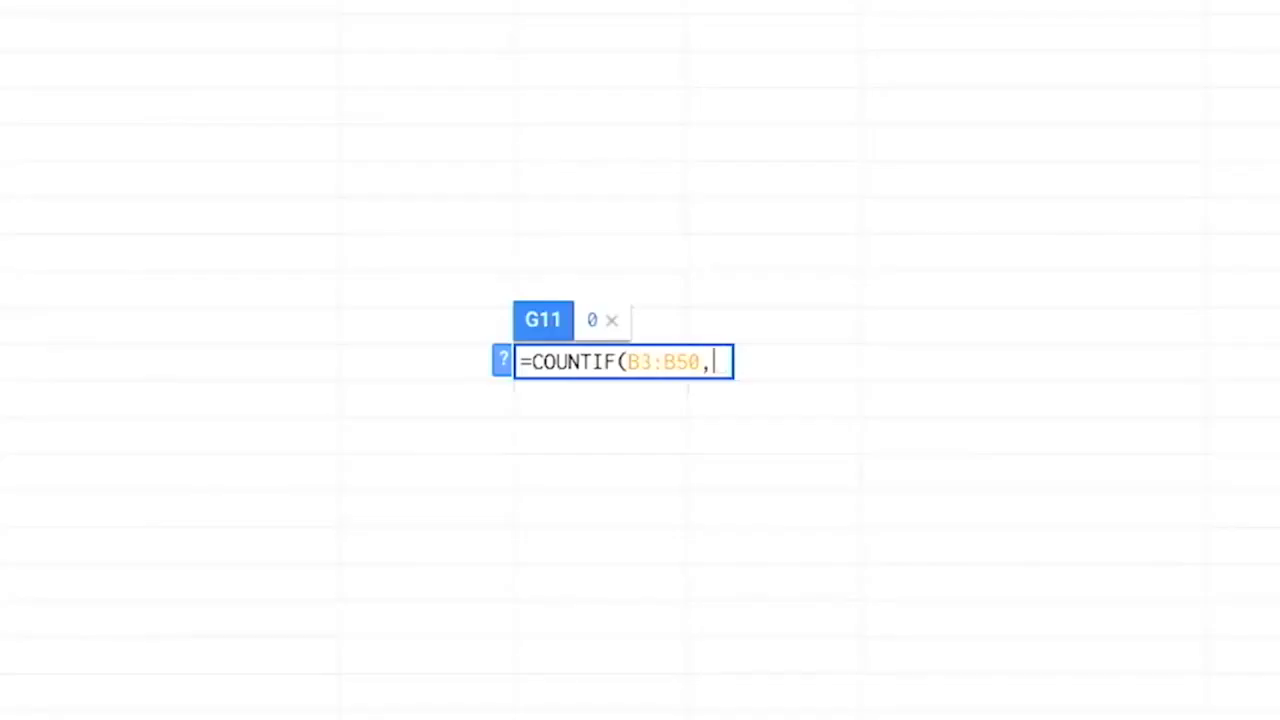
type("\"=1\",")
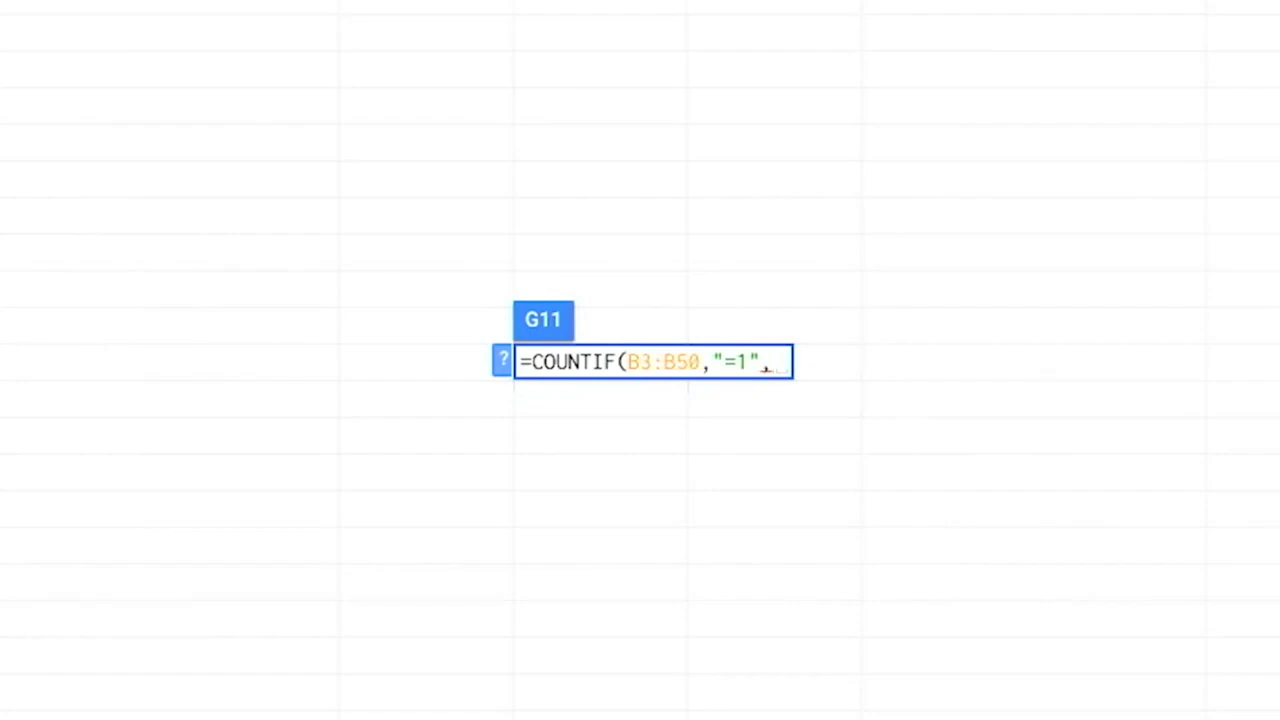
key("BackSpace")
type(")")
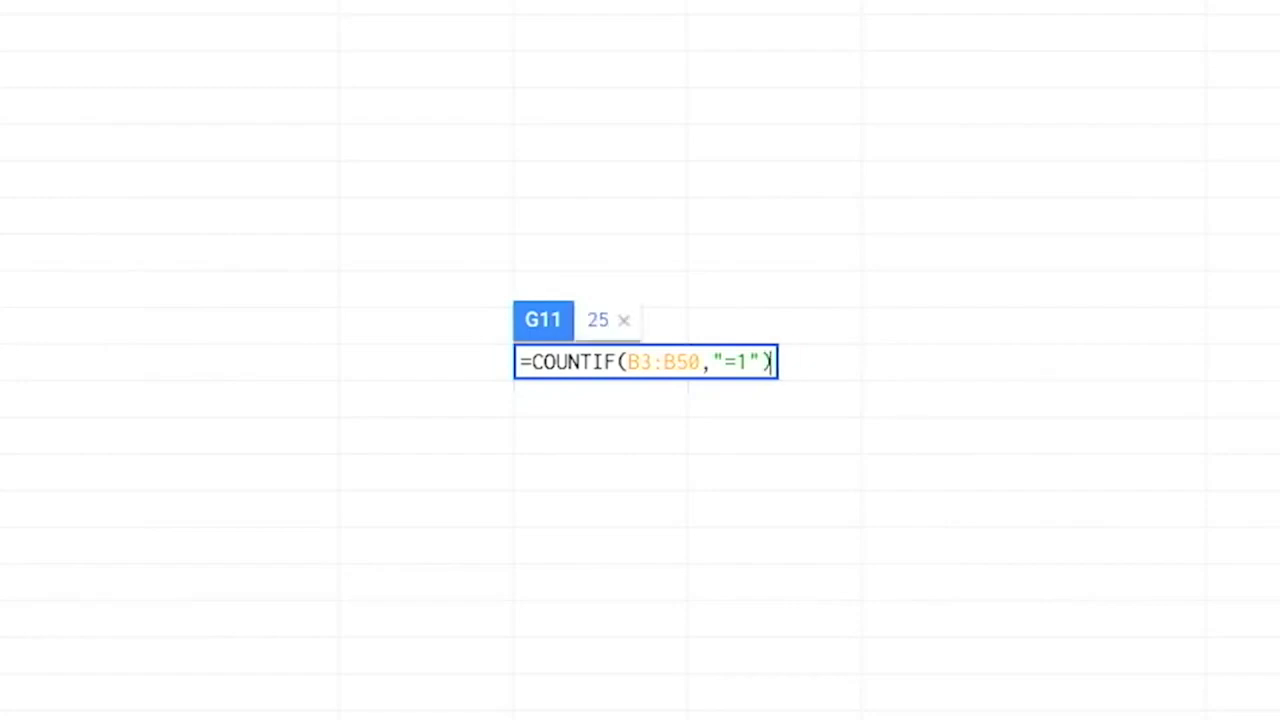
key("Return")
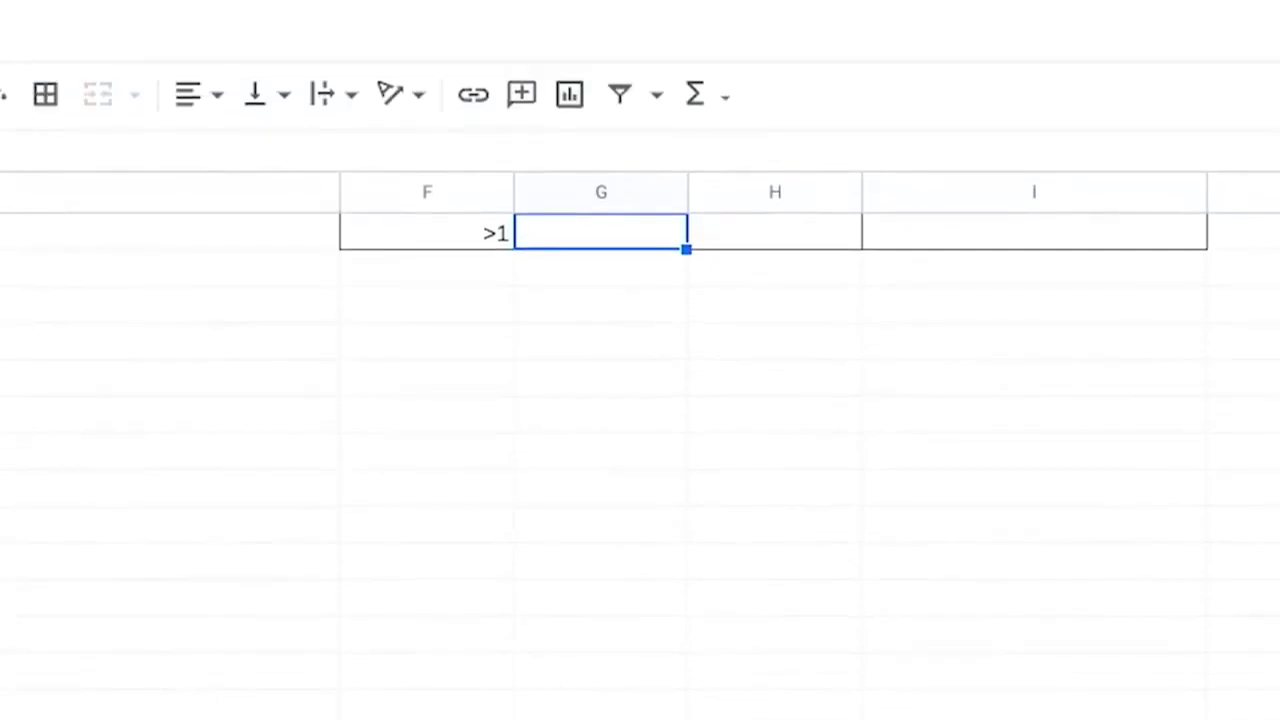
Count the transactions with more than one item in G12 with the formula =COUNTIF(B3:B50,">1")
scroll(248, 705, "up", 3)
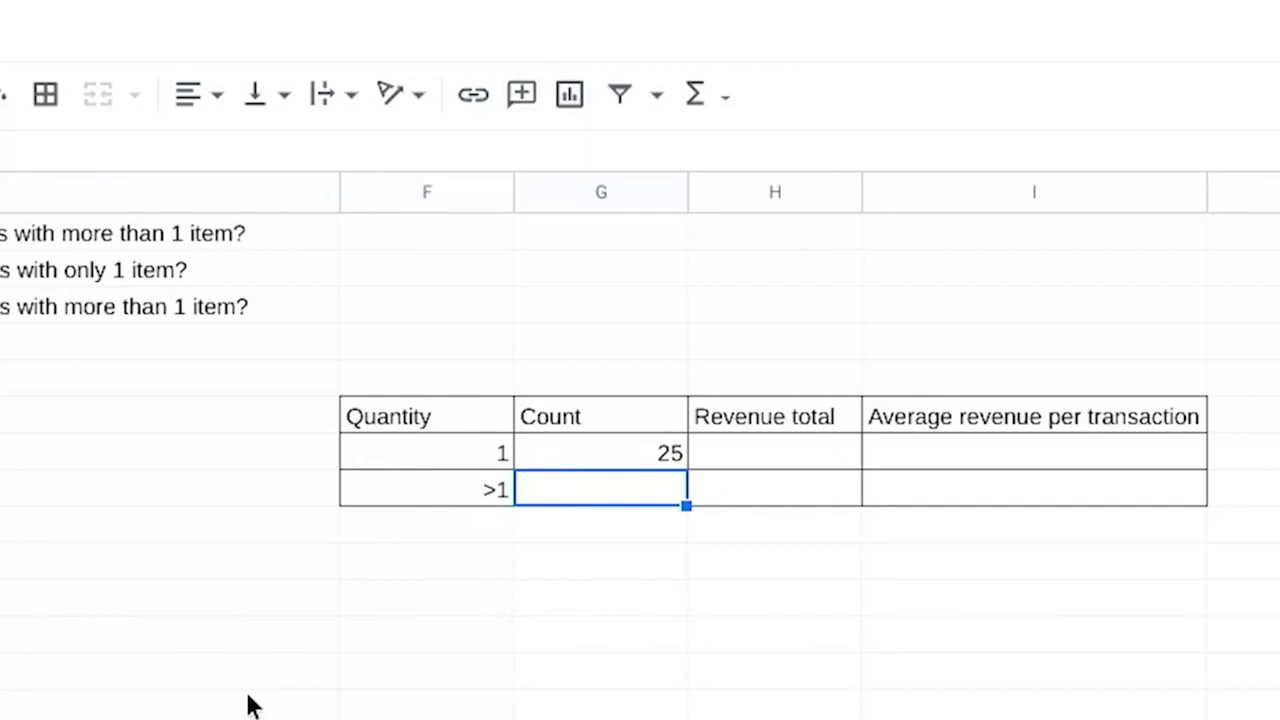
double_click(566, 490)
type("=COUNTIF(")
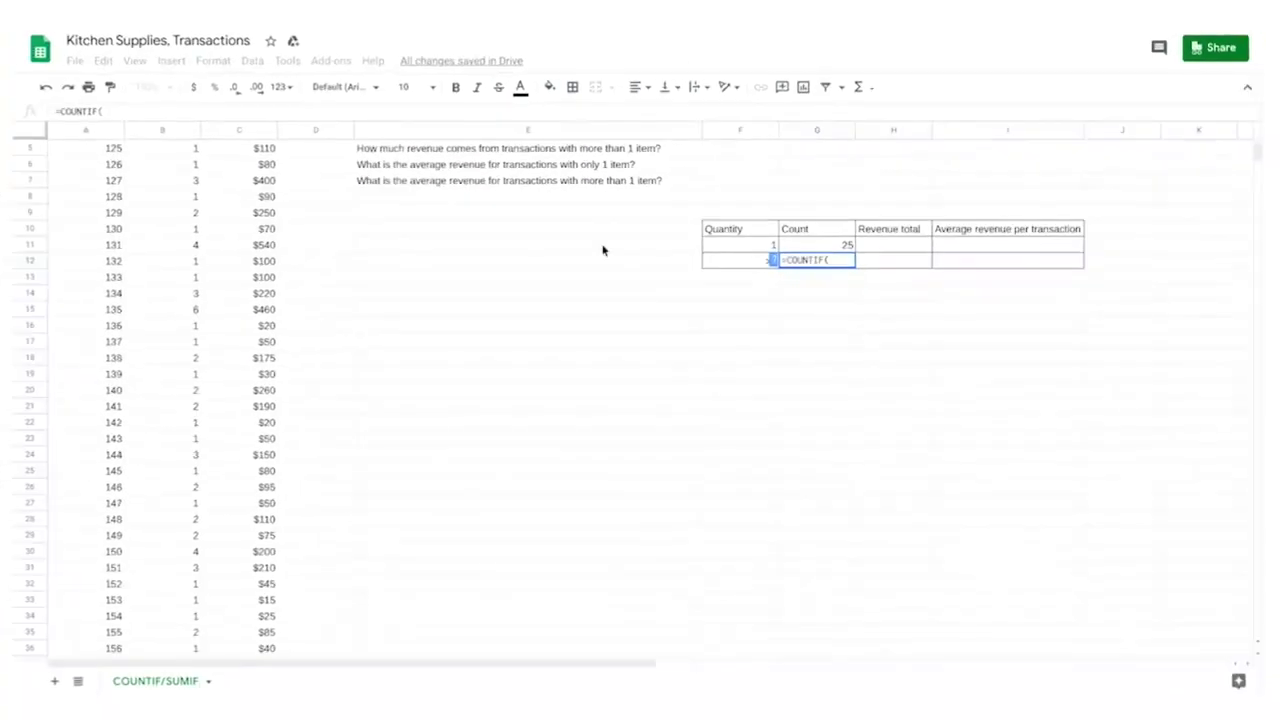
left_click_drag(191, 185, 178, 526)
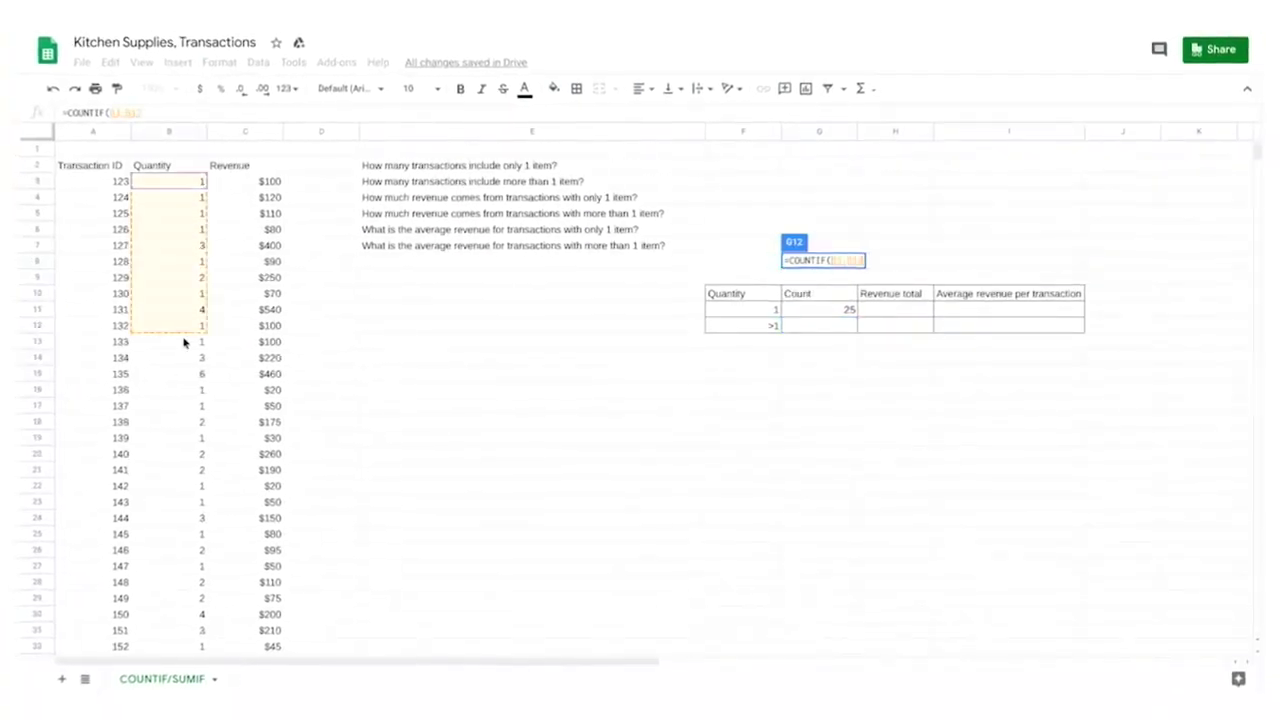
type(",")
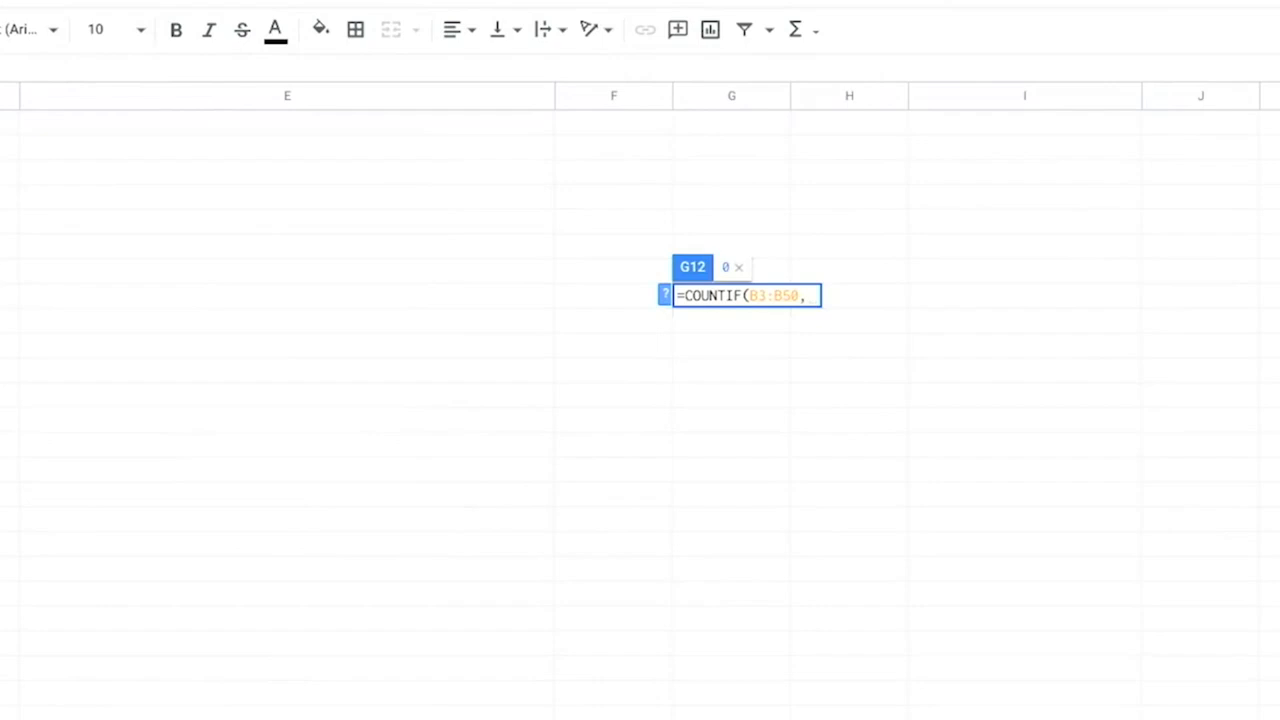
type("\">1\")")
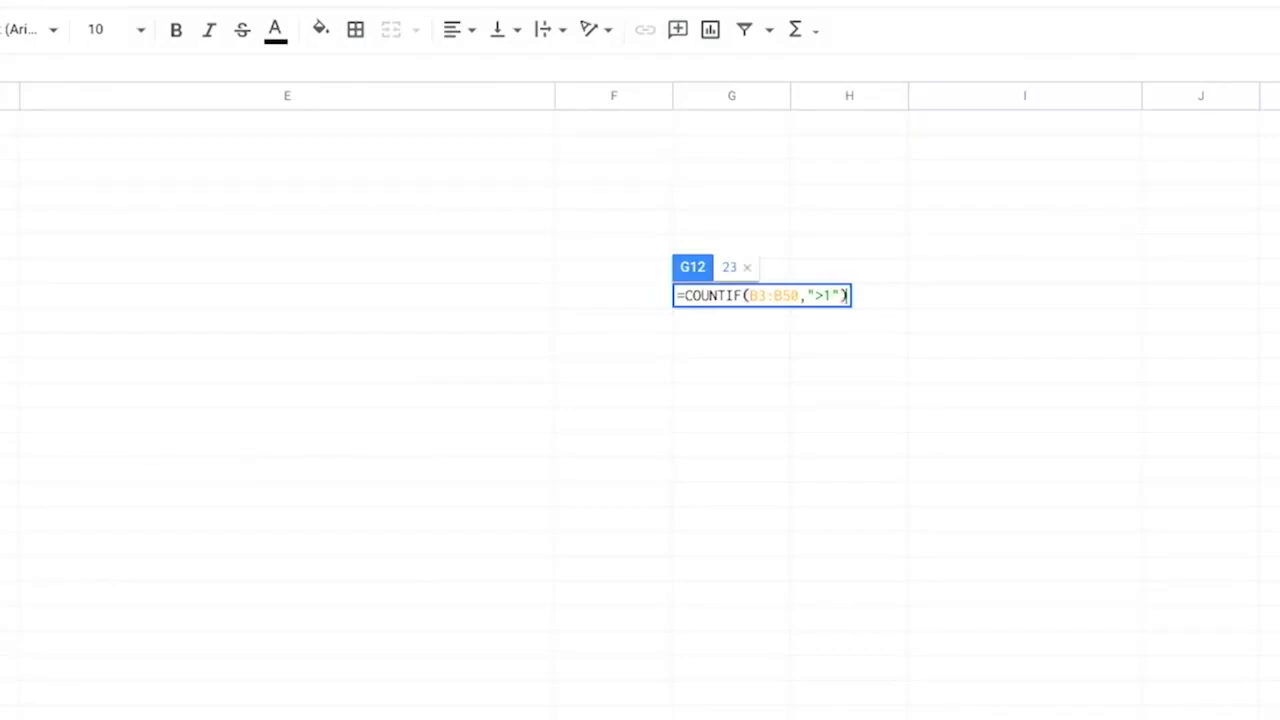
key("Return")
Total the revenue of single-item transactions in H11 with =SUMIF(B3:B50,"=1",C3:C50) and format the cell as currency
scroll(429, 461, "up", 4)
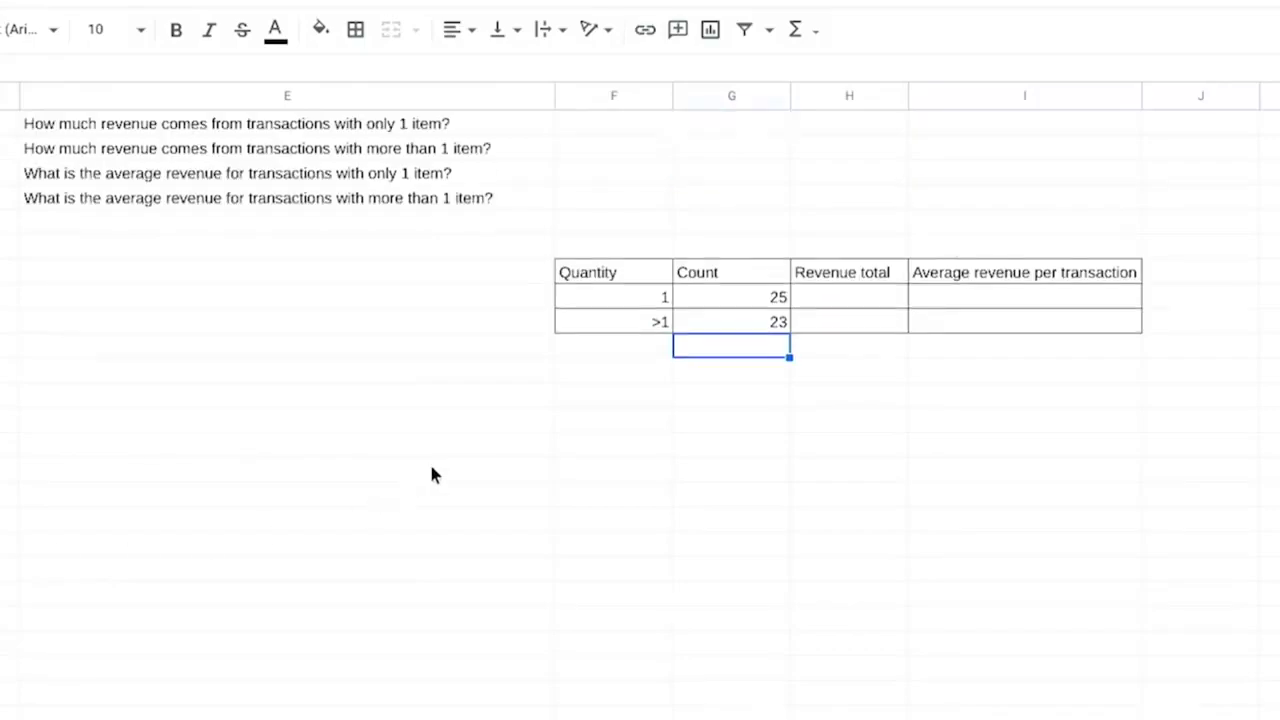
left_click(825, 350)
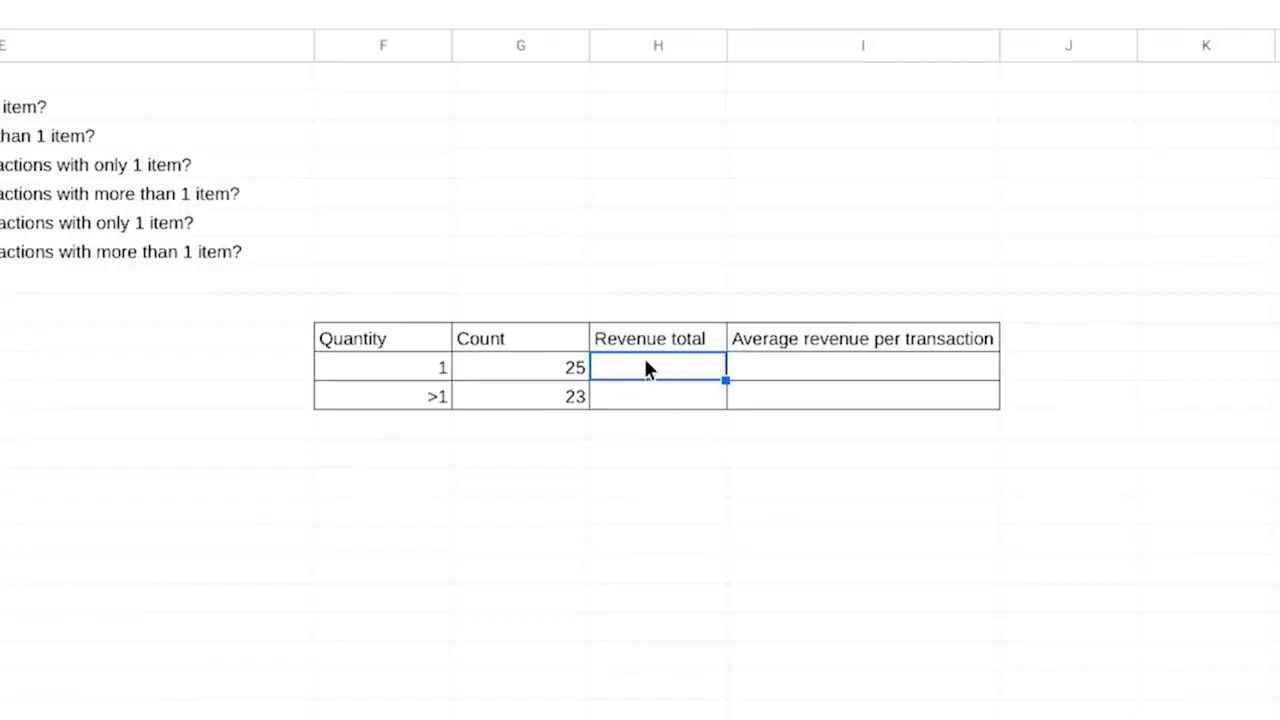
double_click(645, 368)
type("=SUM")
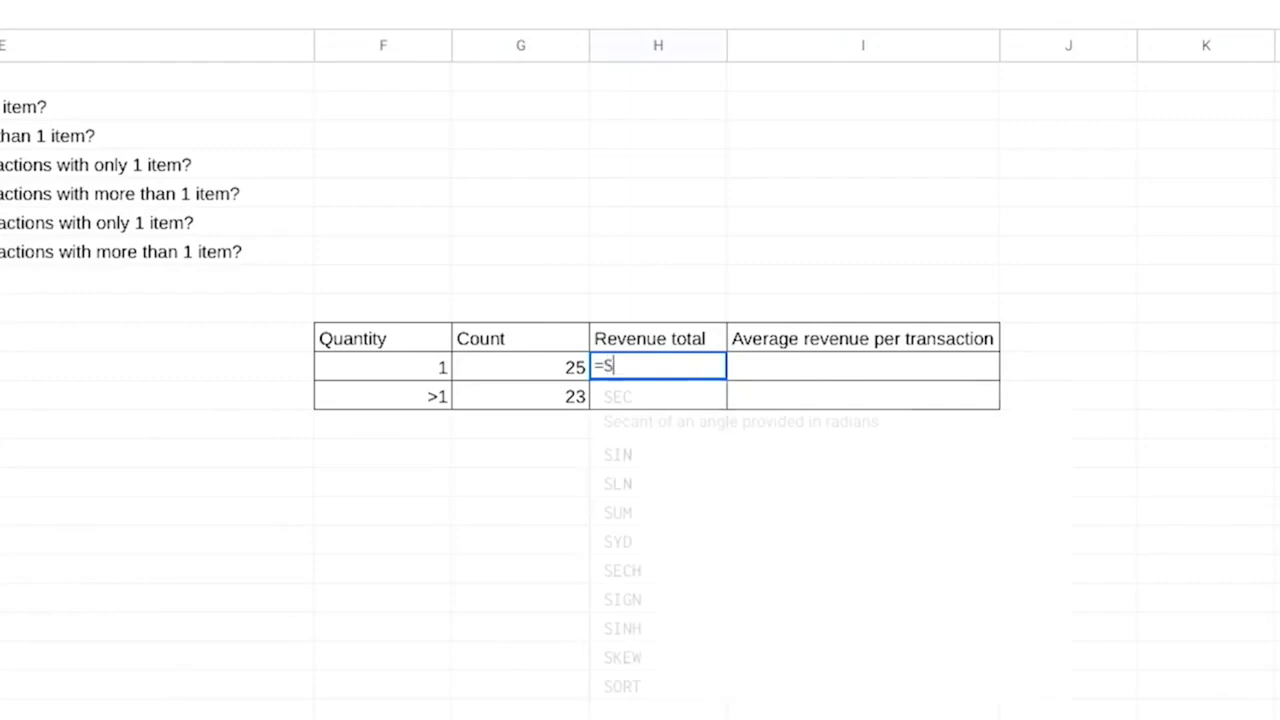
type("IF(")
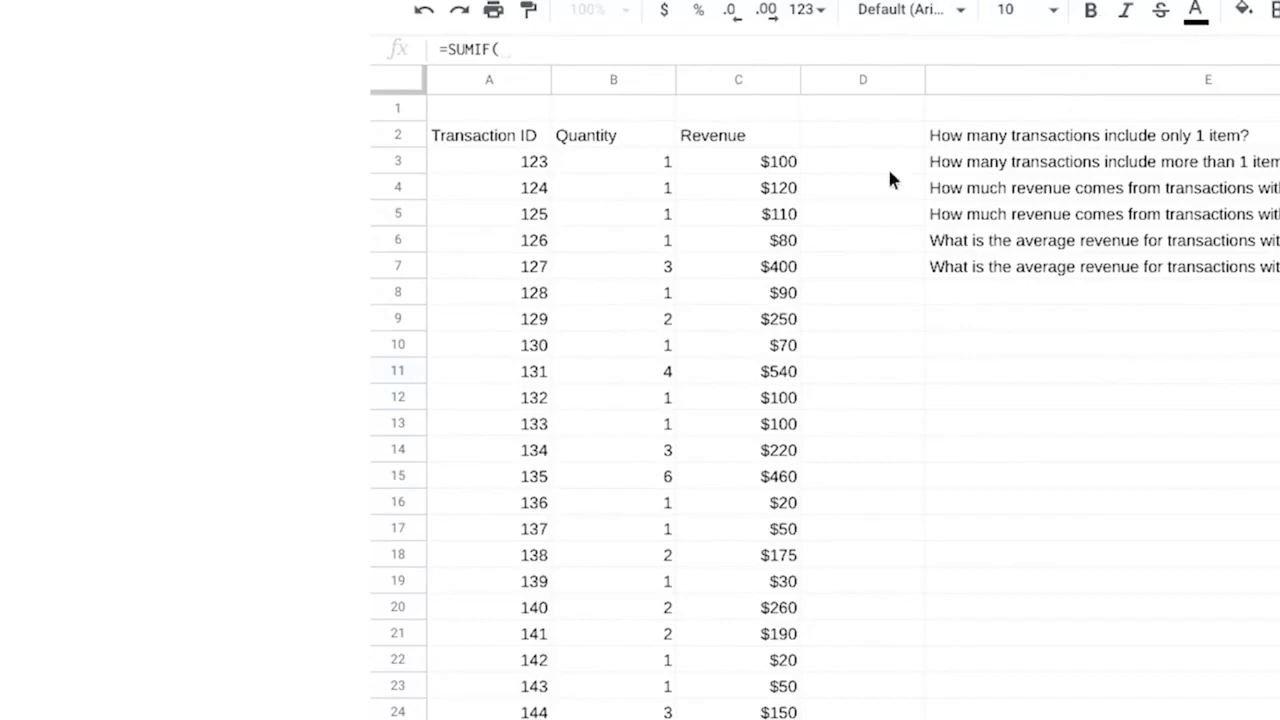
left_click_drag(649, 155, 630, 715)
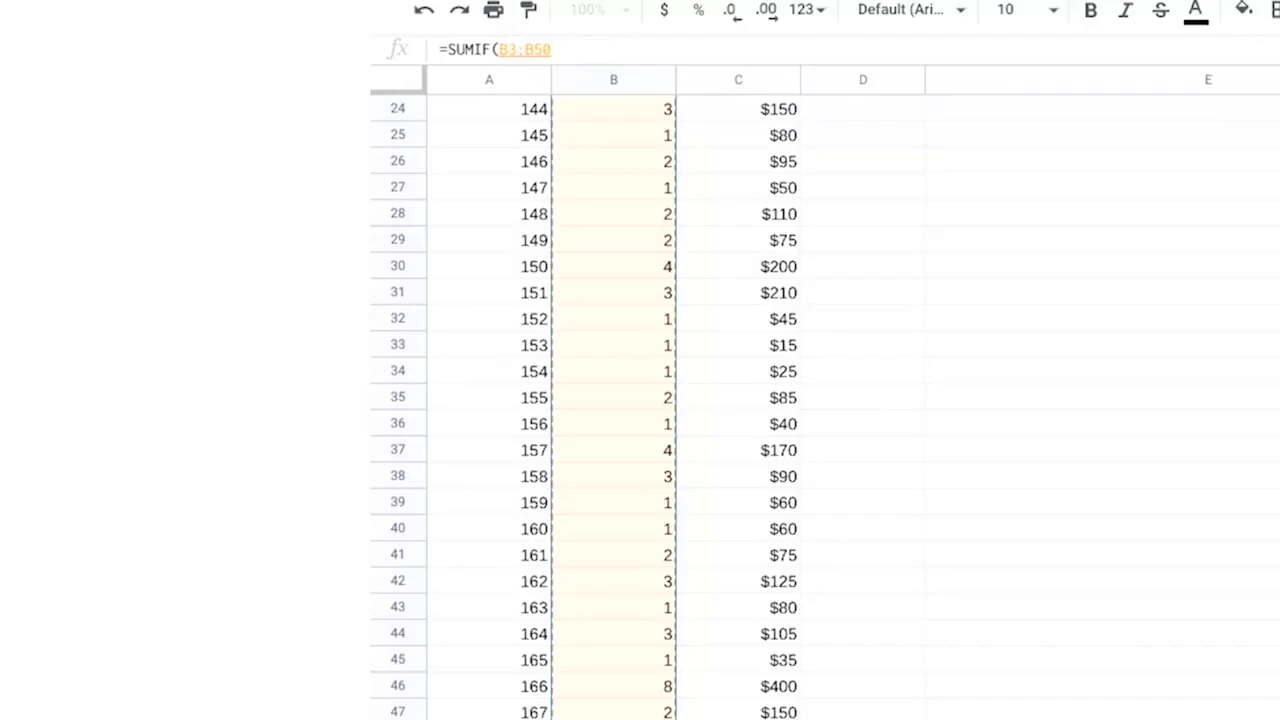
type(",\"=1")
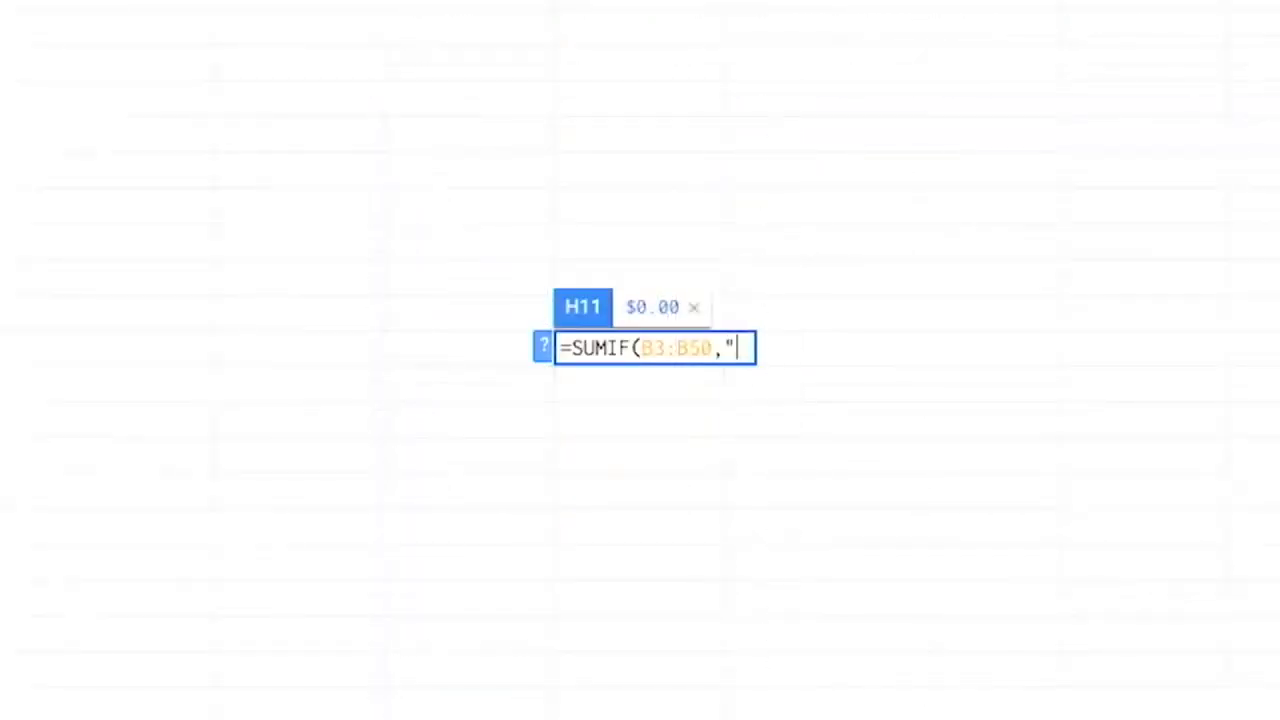
type("\"")
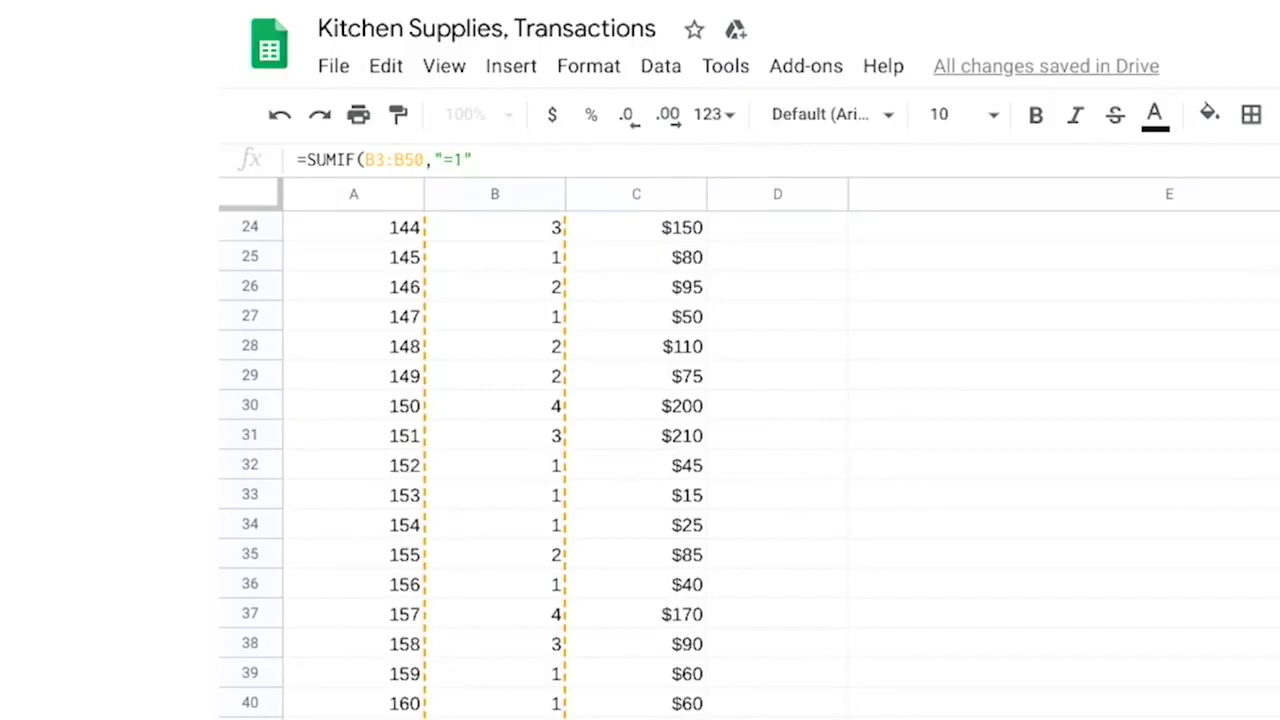
scroll(643, 429, "up", 8)
type(",")
left_click(632, 290)
left_click_drag(630, 285, 635, 465)
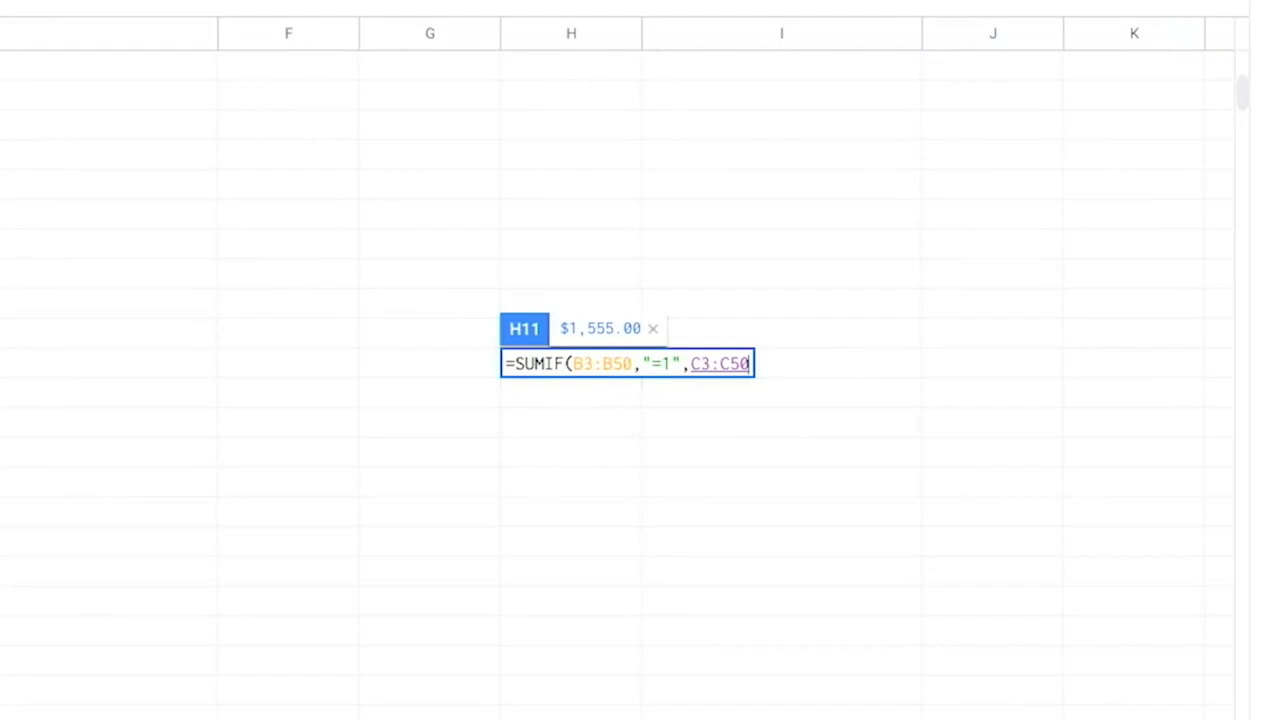
type(")")
key("Return")
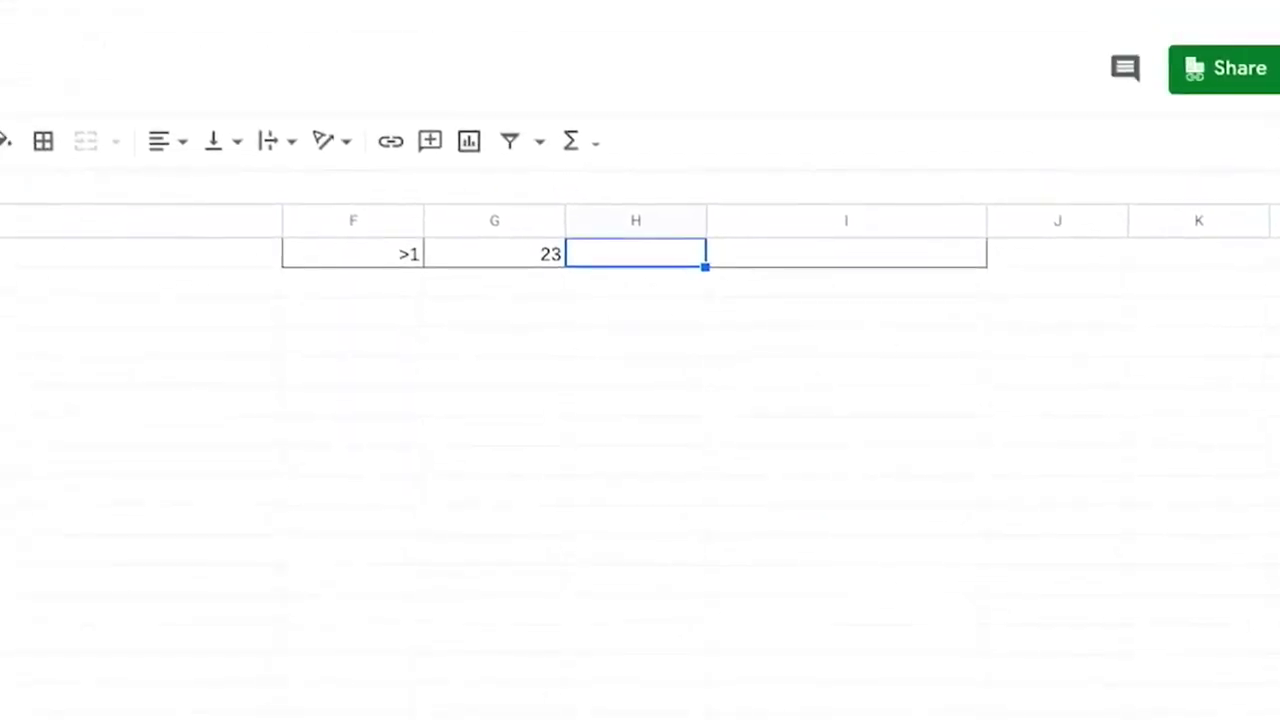
scroll(635, 340, "up", 2)
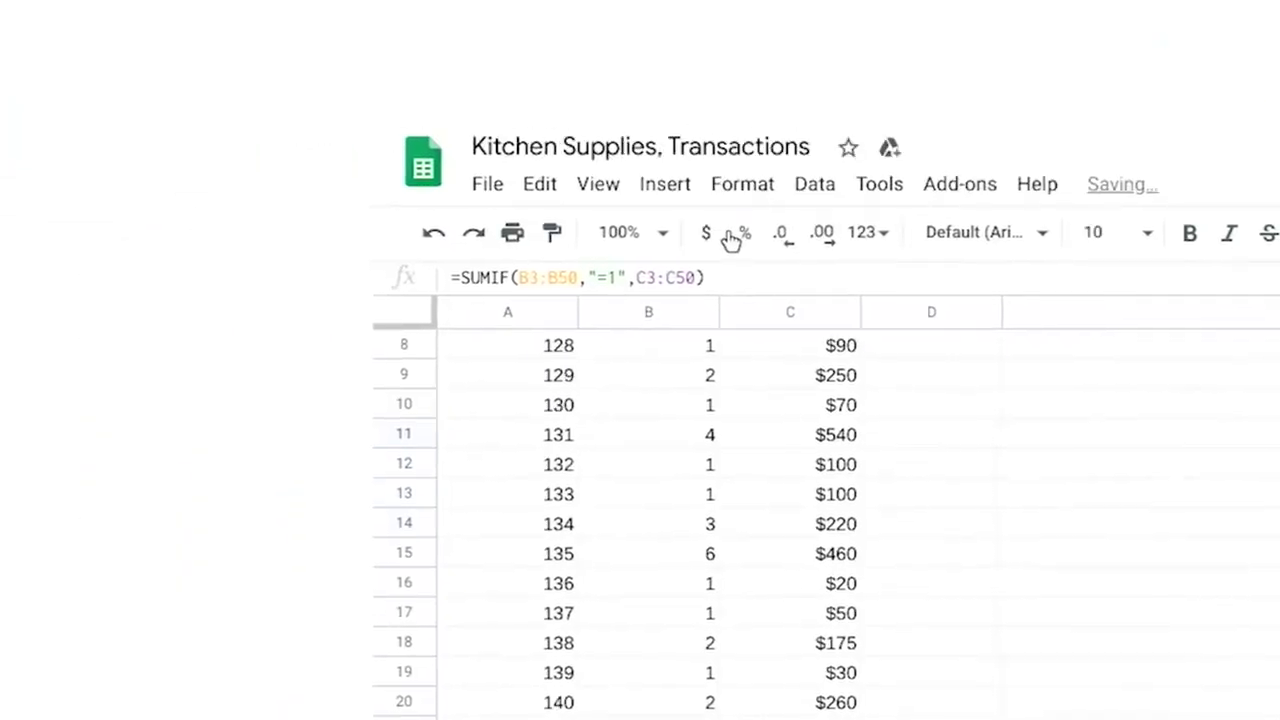
left_click(709, 240)
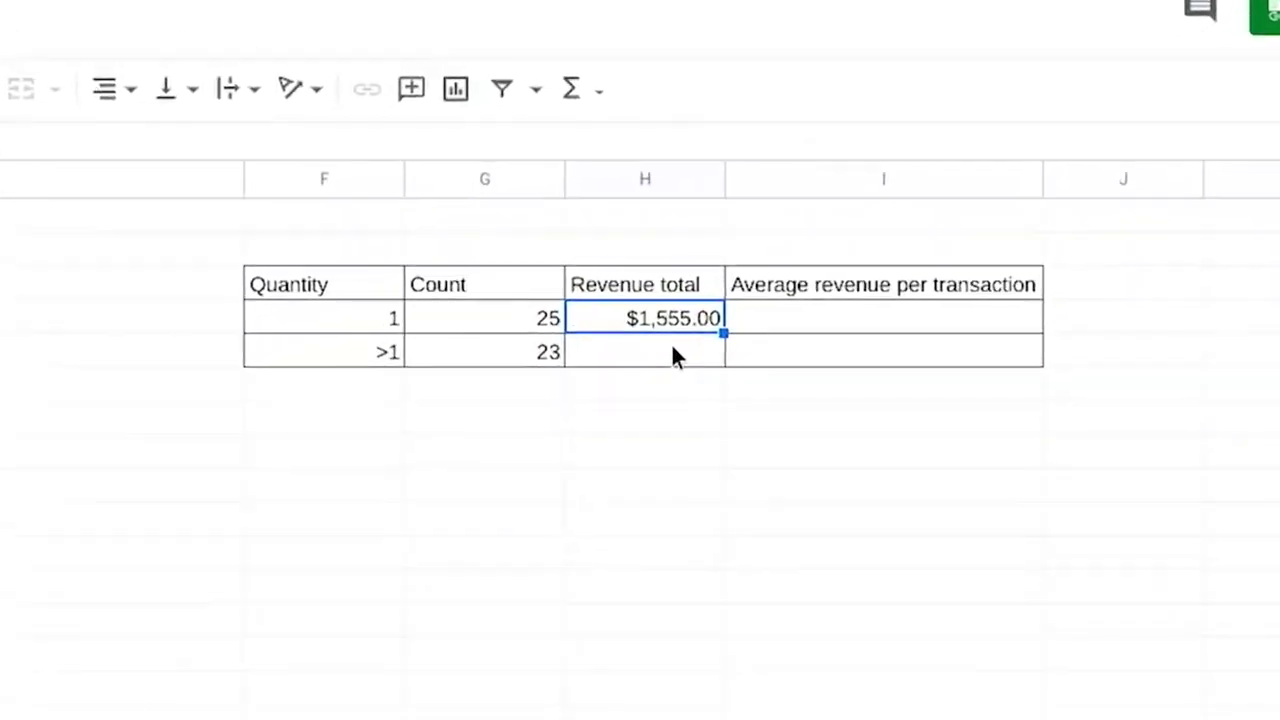
Total the revenue of transactions with more than one item in H12 with the formula =SUMIF(B3:B50,">1",C3:C50)
left_click(673, 350)
type("=")
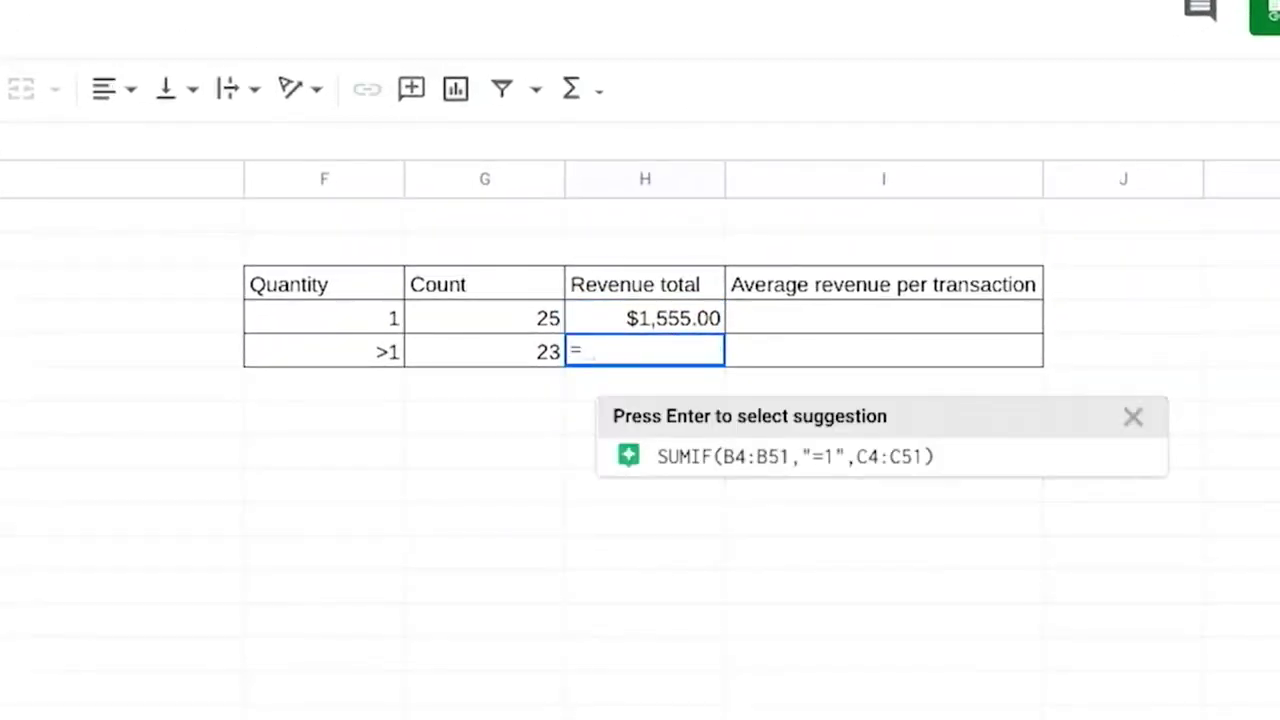
type("SUMIF(")
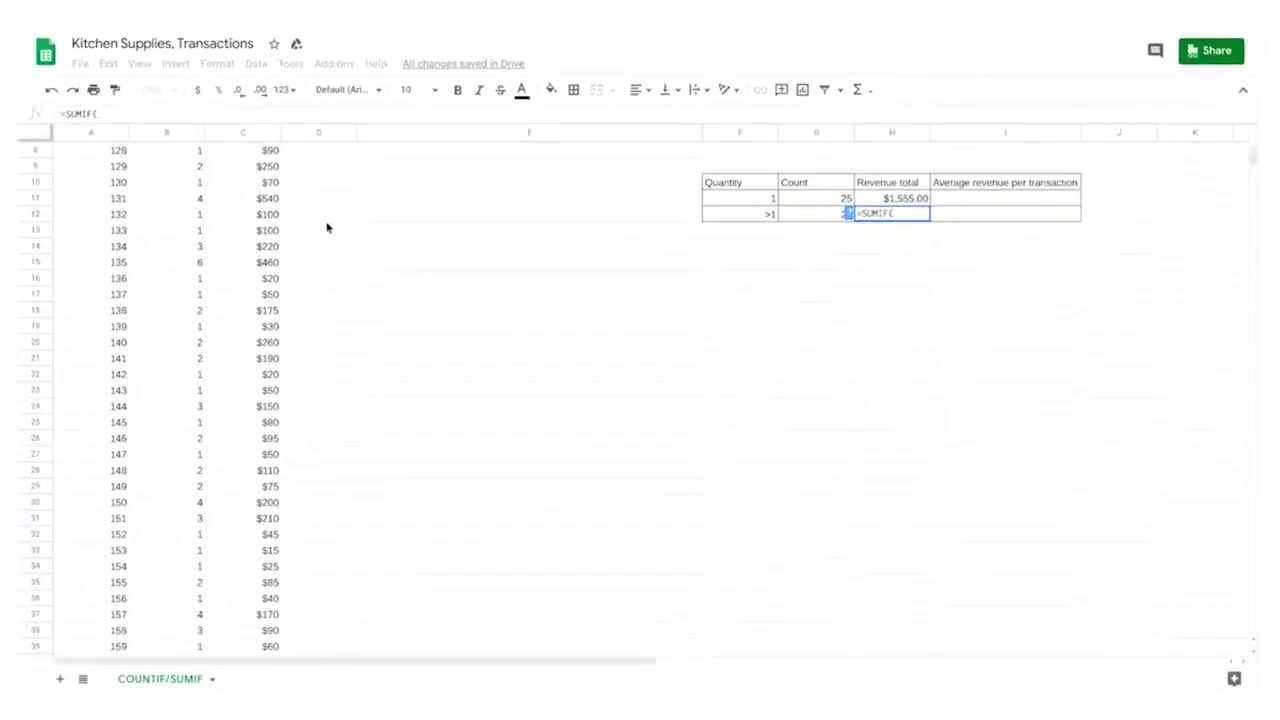
scroll(315, 225, "up", 4)
left_click_drag(175, 189, 171, 585)
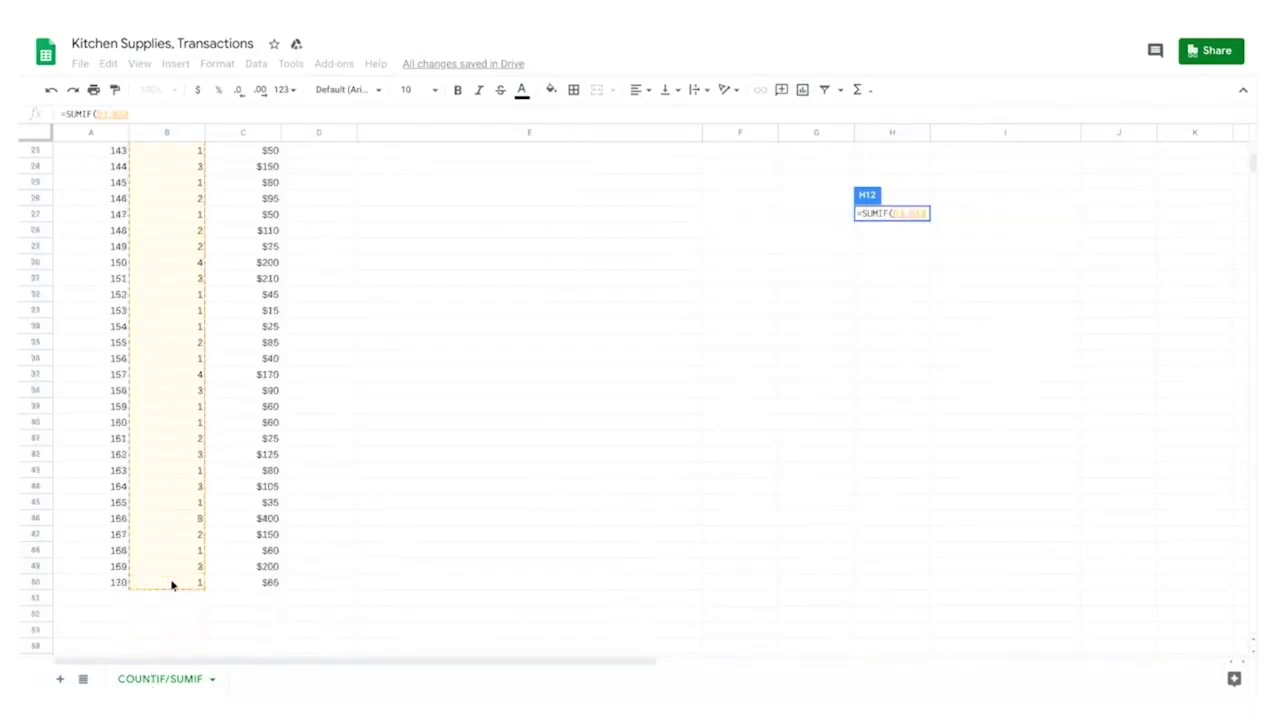
type(",")
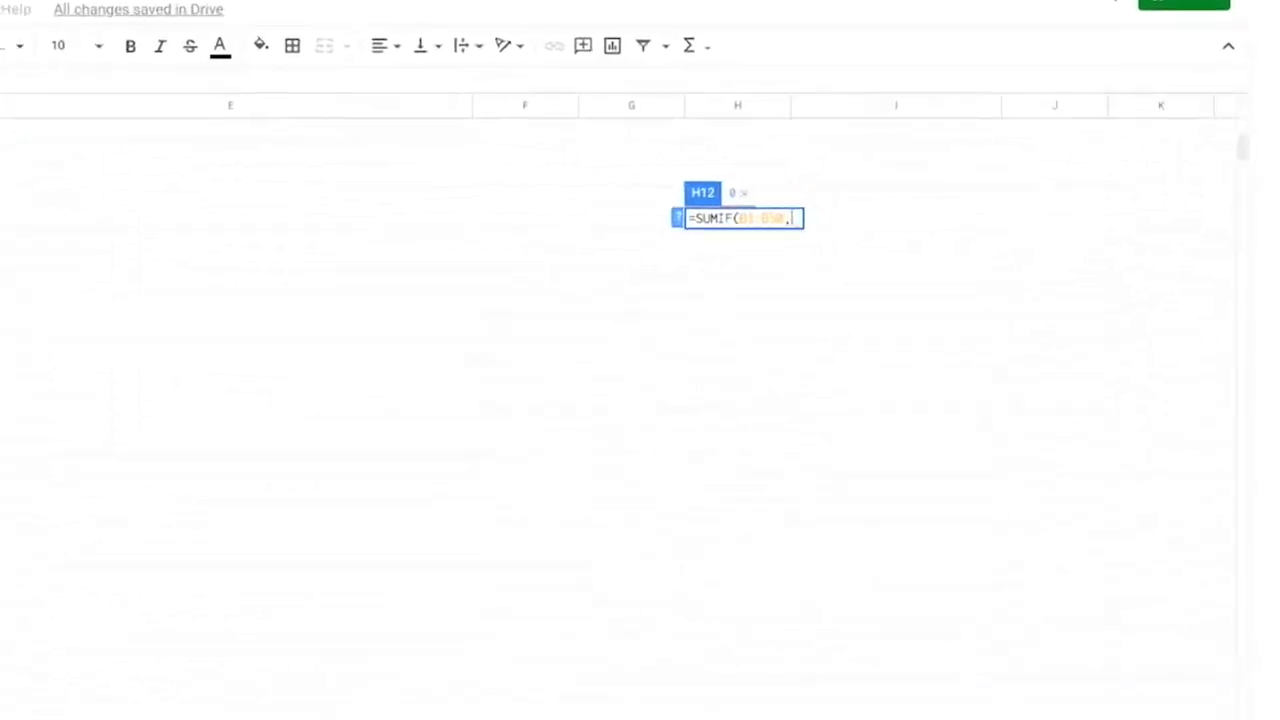
type("\">1\",")
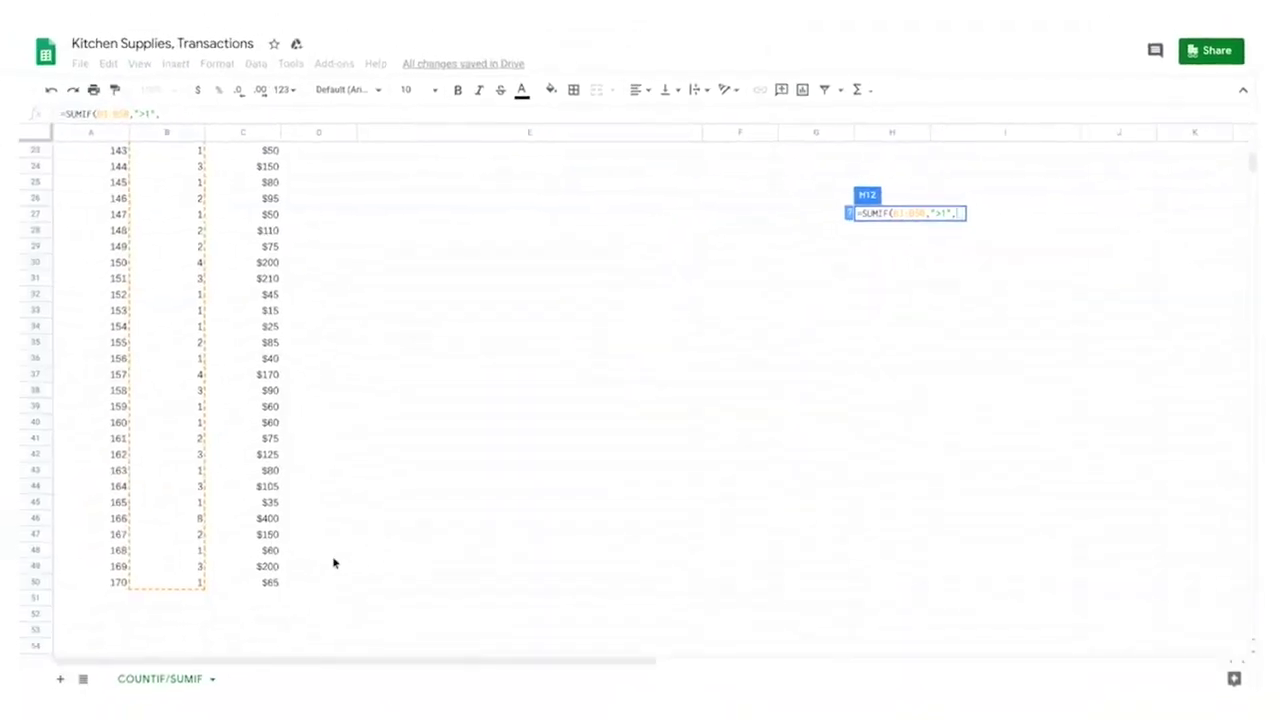
left_click_drag(238, 184, 243, 537)
type(")")
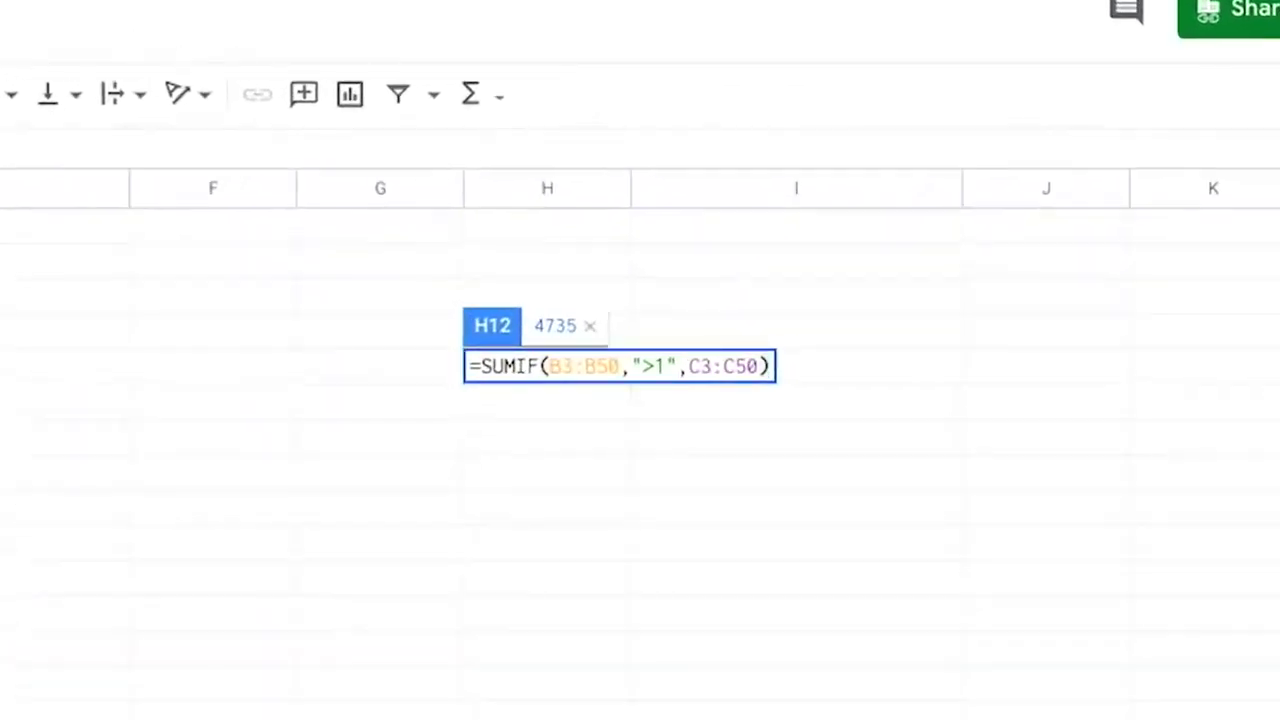
left_click_drag(631, 366, 680, 366)
key("Escape")
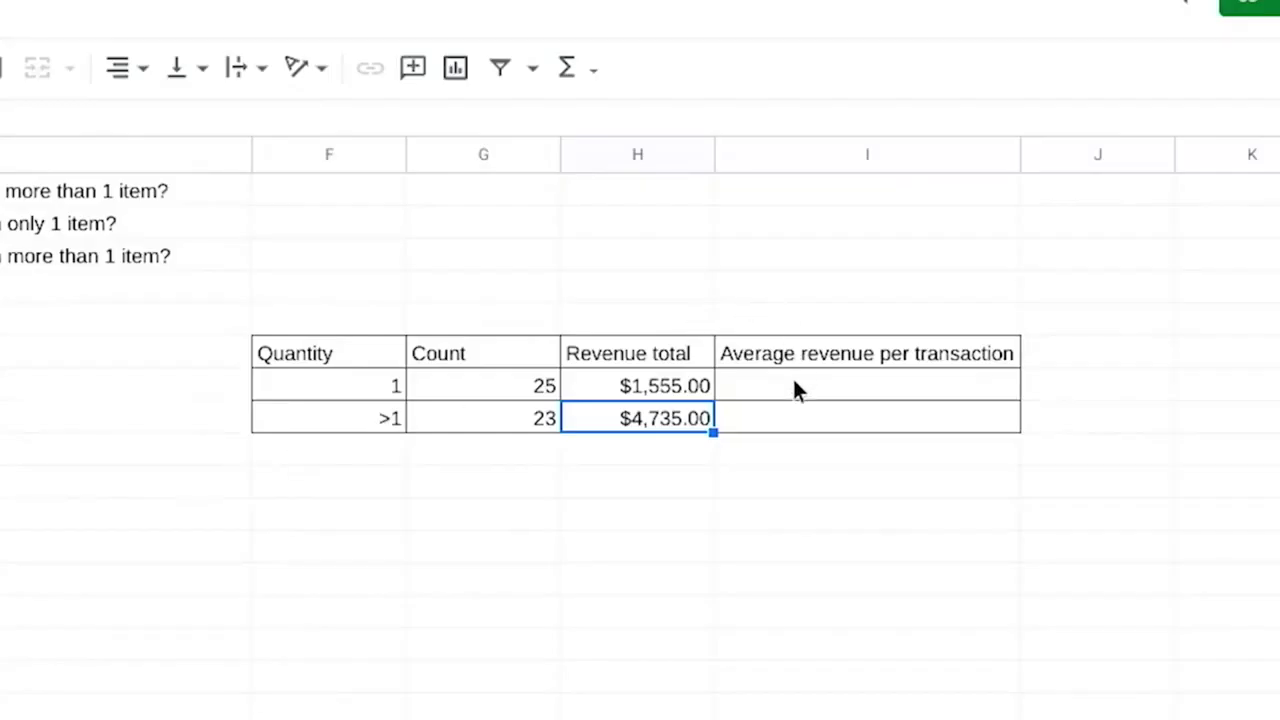
Calculate the average revenue per single-item transaction in I11 with the formula =H11/G11
left_click(794, 385)
type("=")
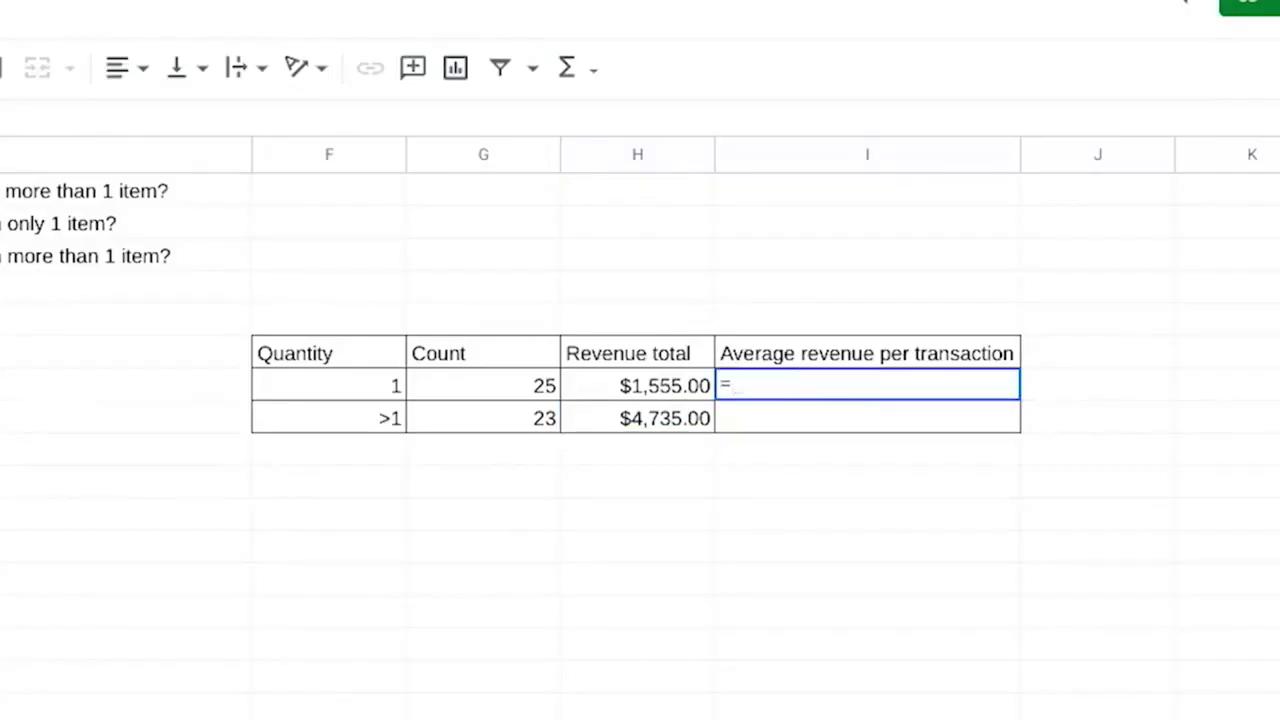
type("H11/G11")
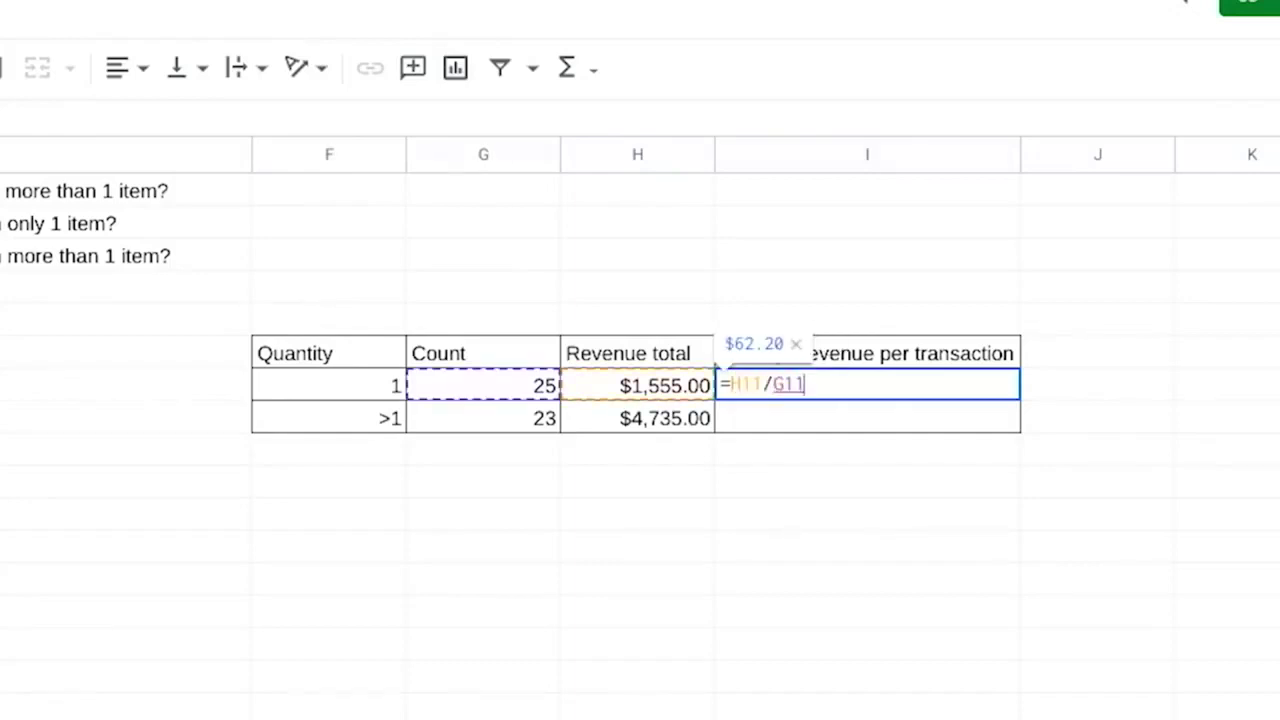
key("Return")
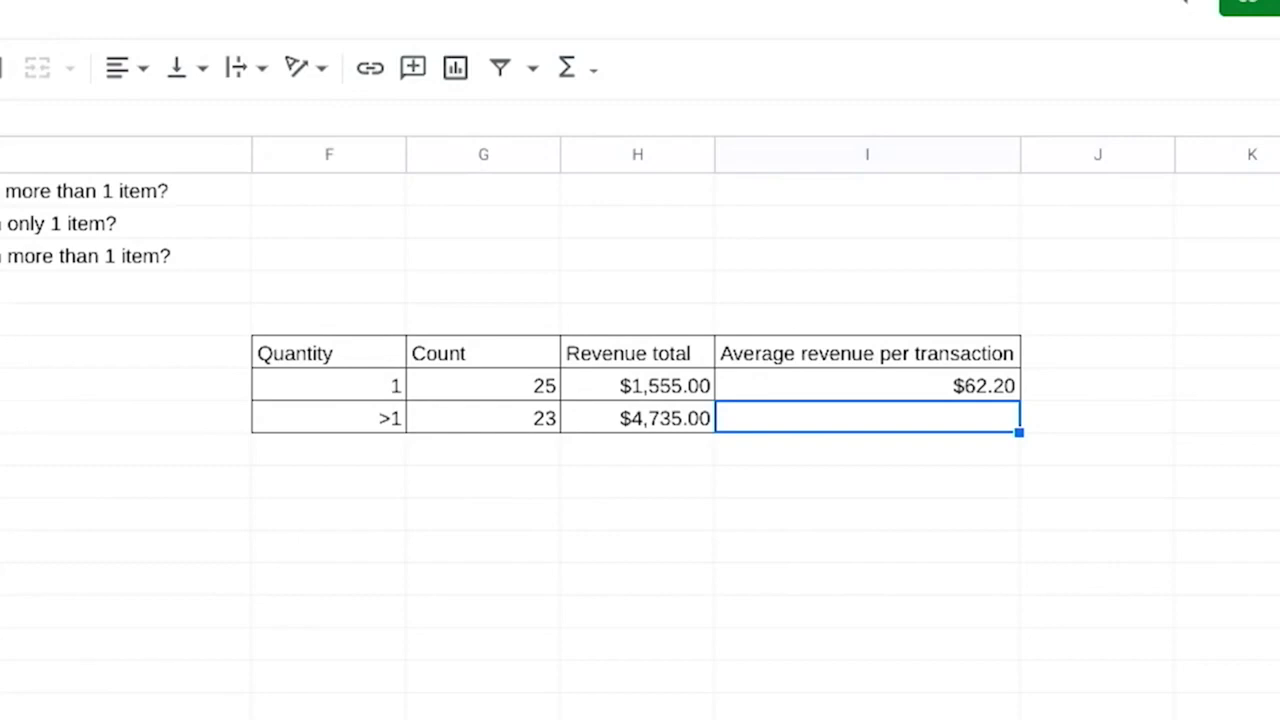
Calculate the average revenue per transaction with more than one item in I12 with the formula =H12/G12
type("=")
key("Left")
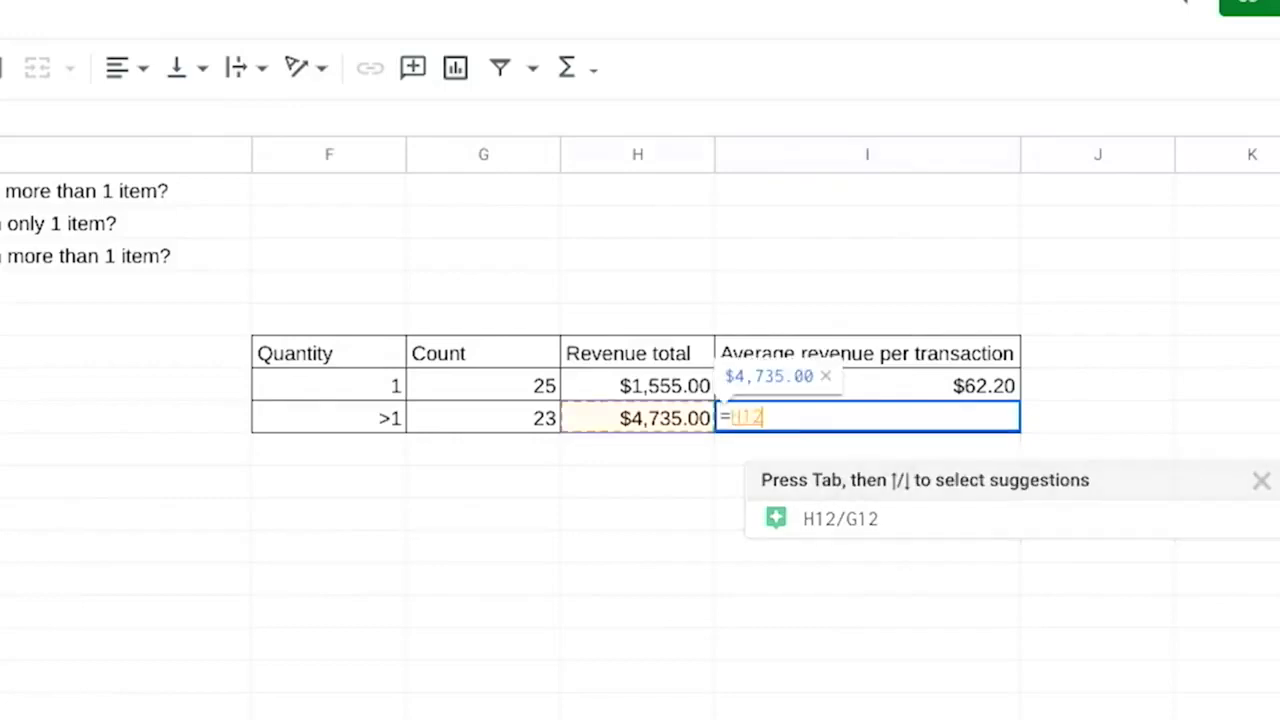
type("/")
key("Left")
key("Left")
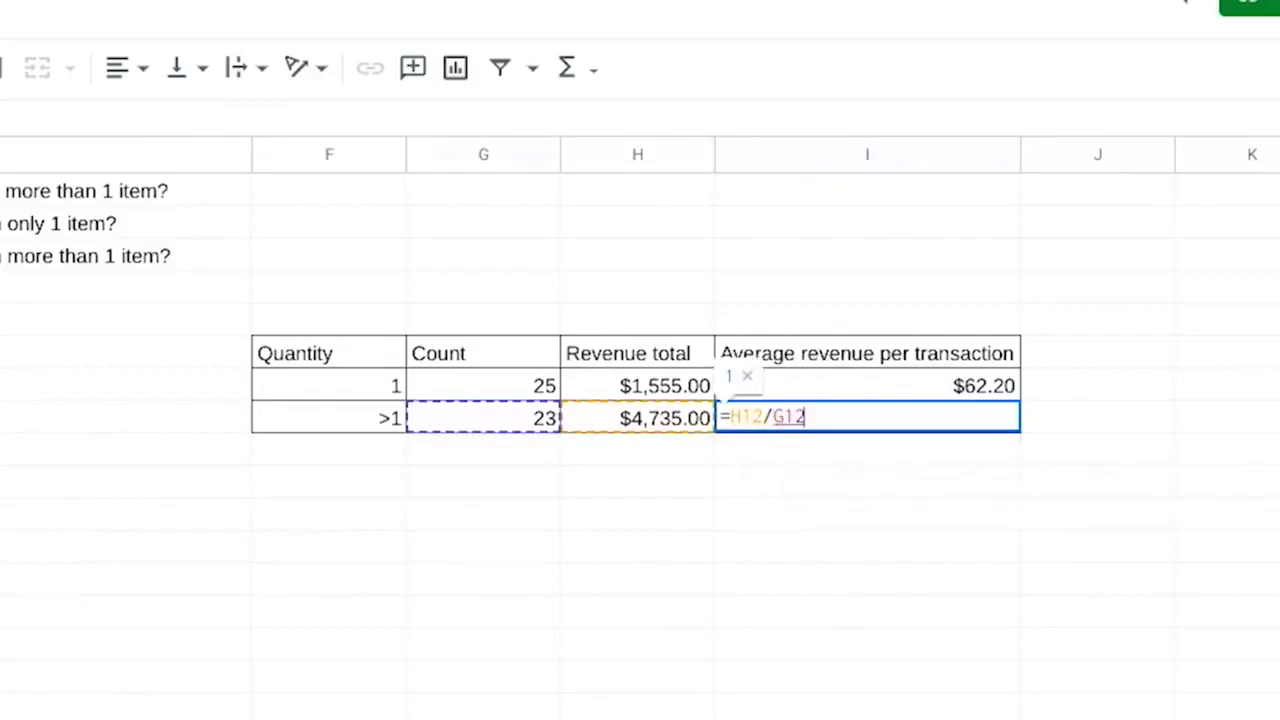
key("Return")
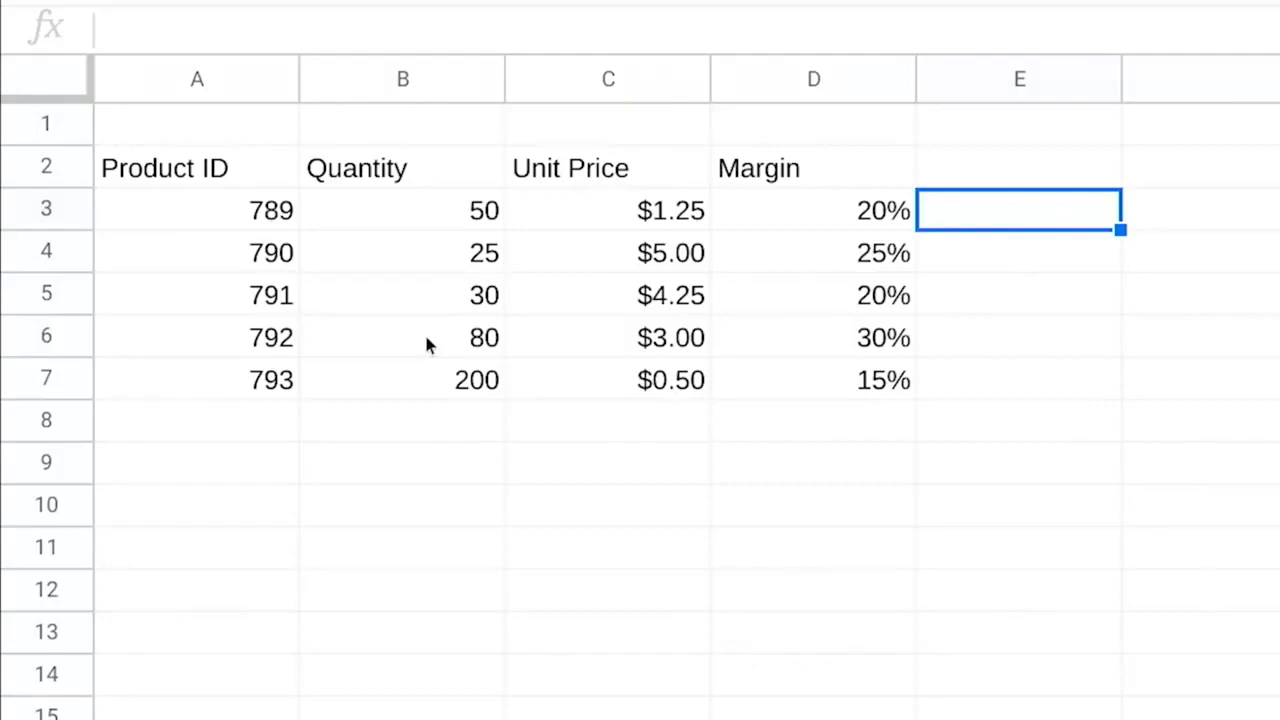
left_click_drag(370, 170, 360, 394)
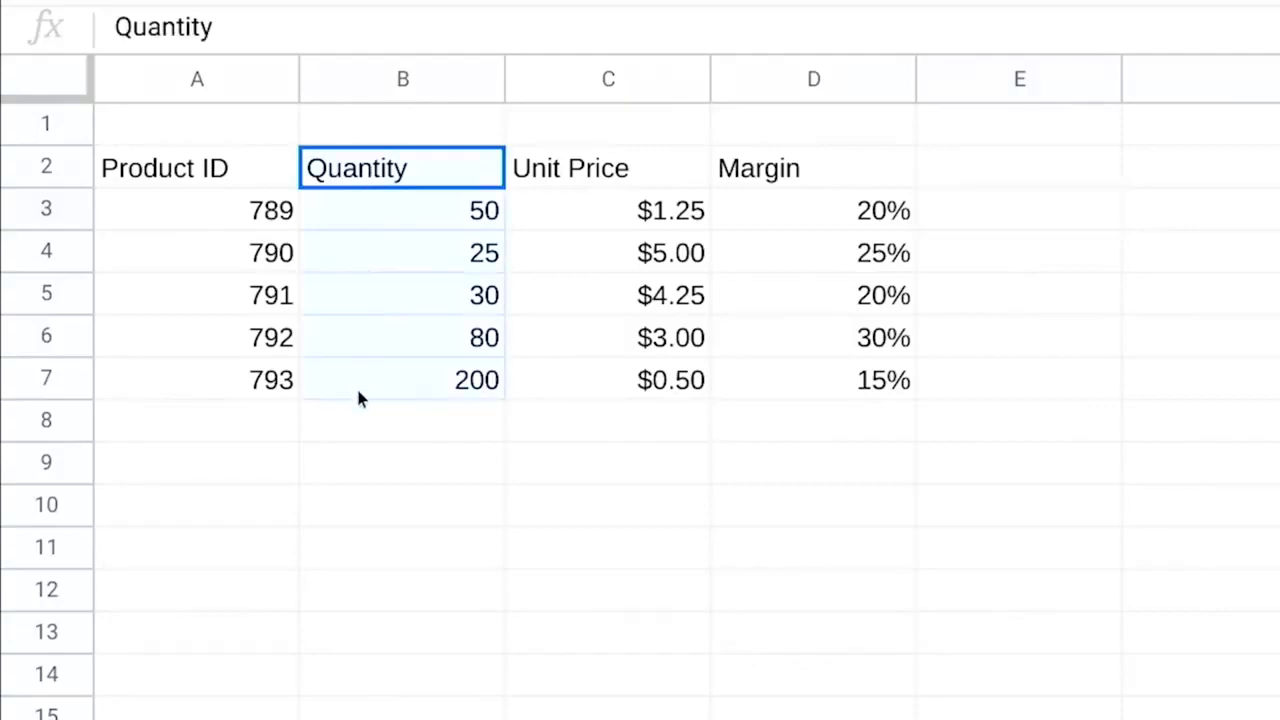
left_click(450, 178)
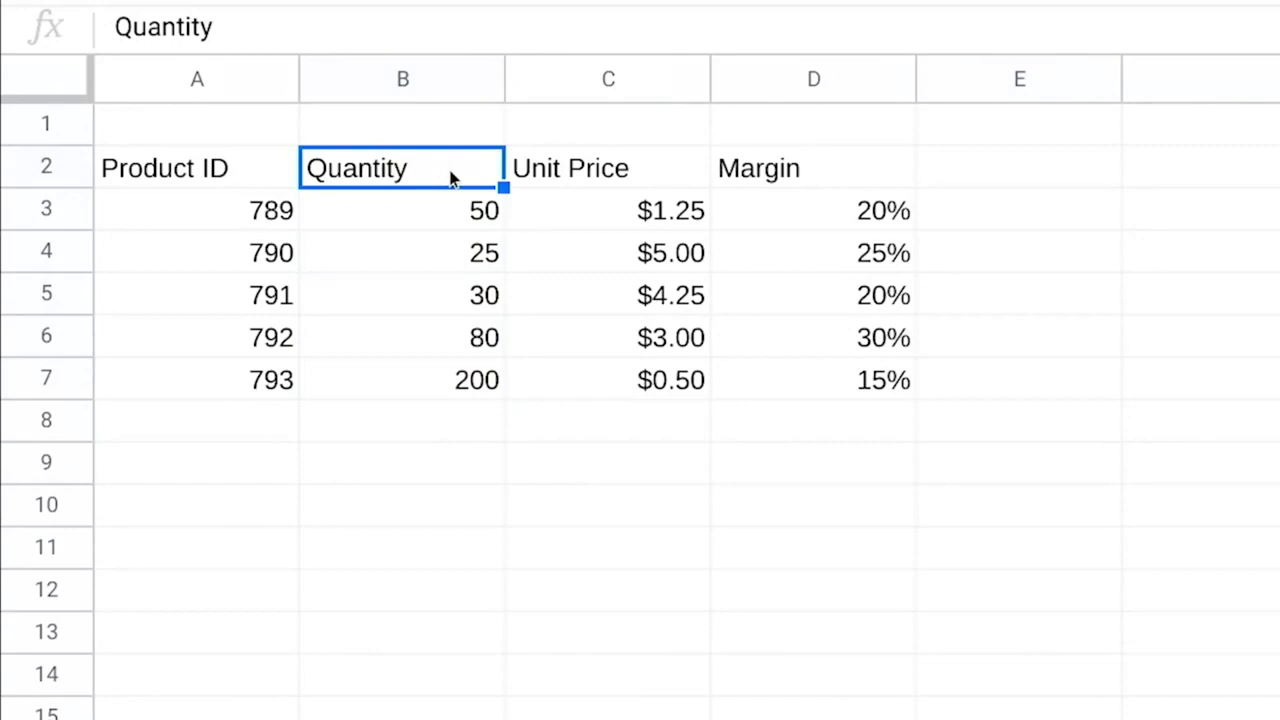
left_click_drag(632, 176, 614, 386)
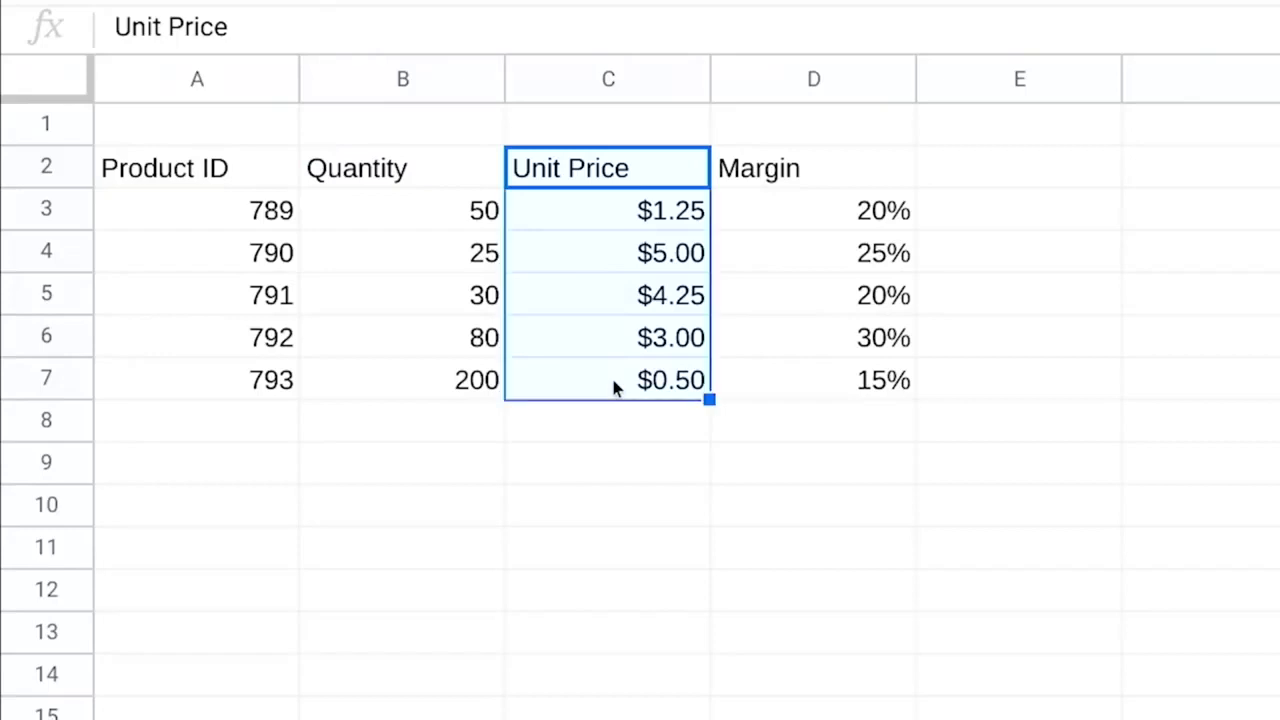
left_click(625, 177)
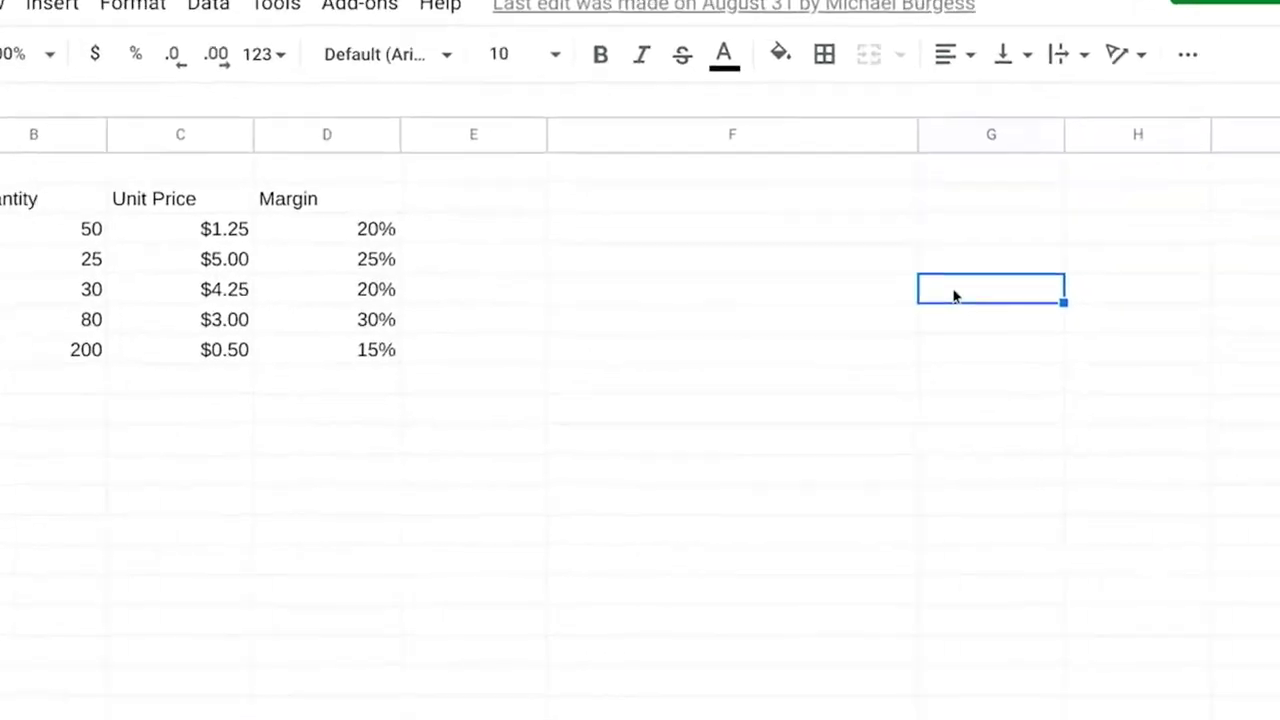
Enter the heading "Total Revenue" in cell G5 of the Kitchen Supplies, Profit sheet
type("Total")
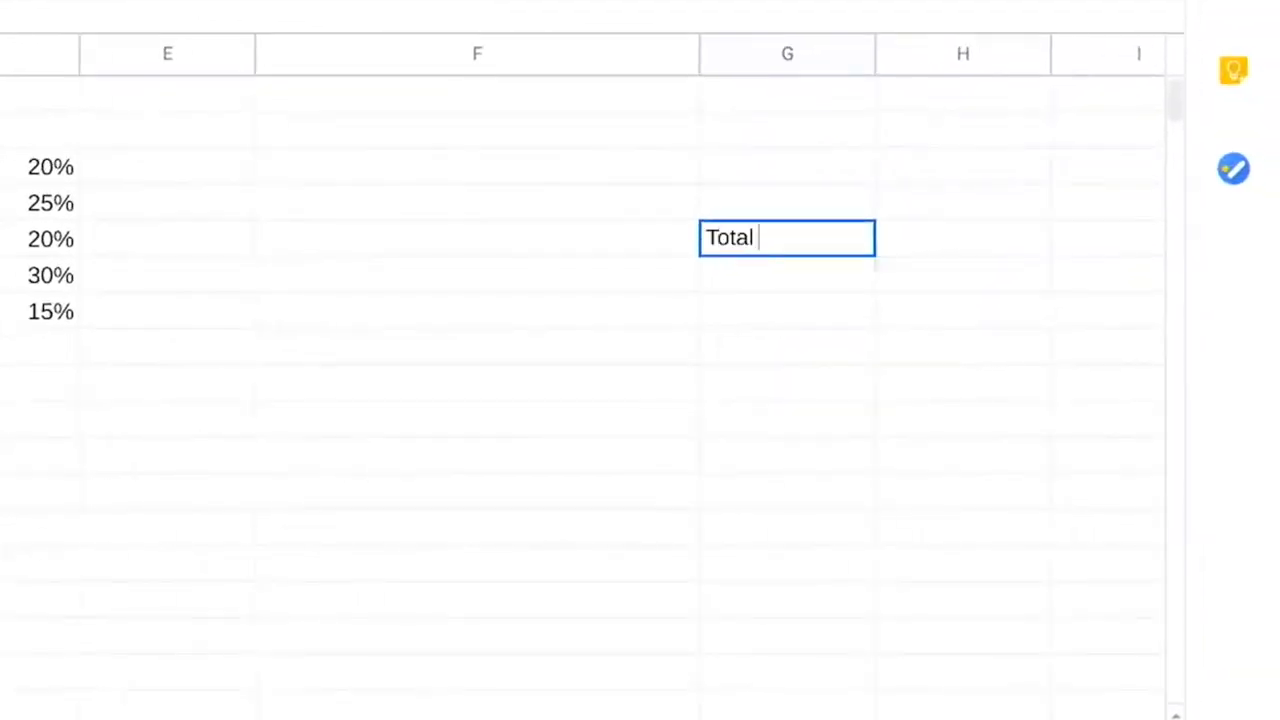
type(" Revenue")
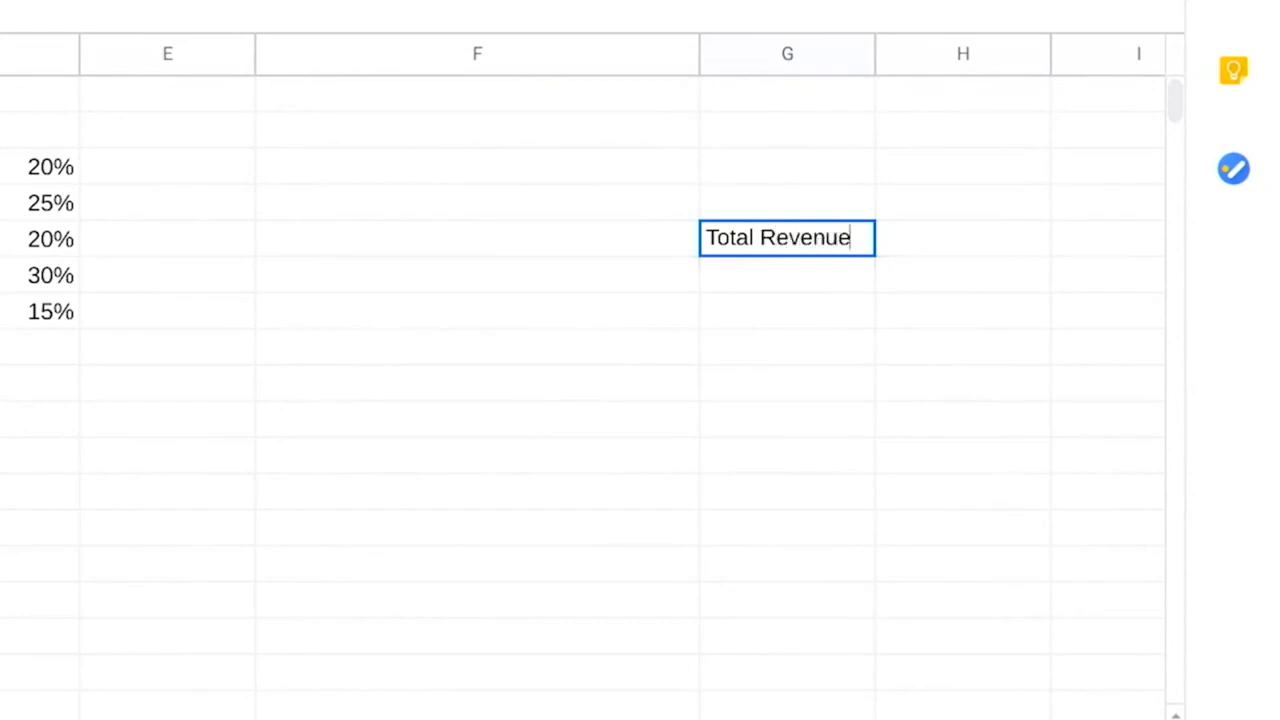
key("Return")
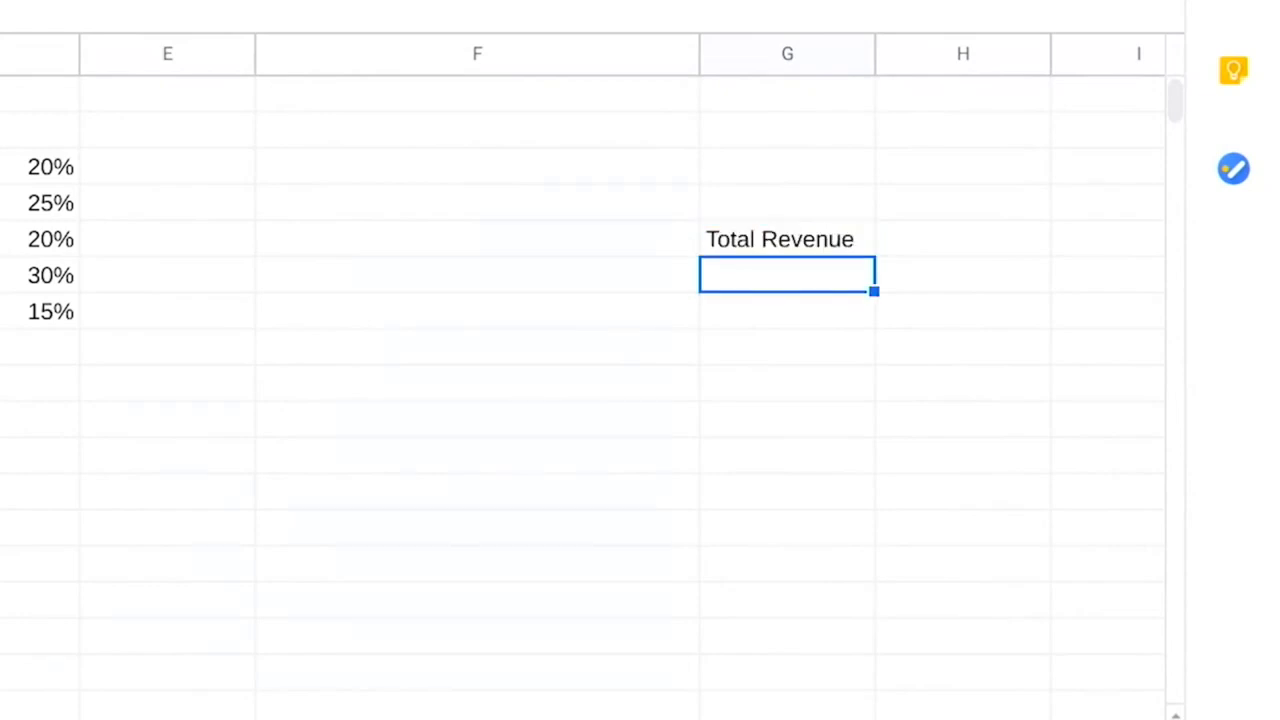
Calculate the total revenue in G6 with the formula =SUMPRODUCT(B3:B7,C3:C7) and format the cell as currency
type("=SUMPRODUCT")
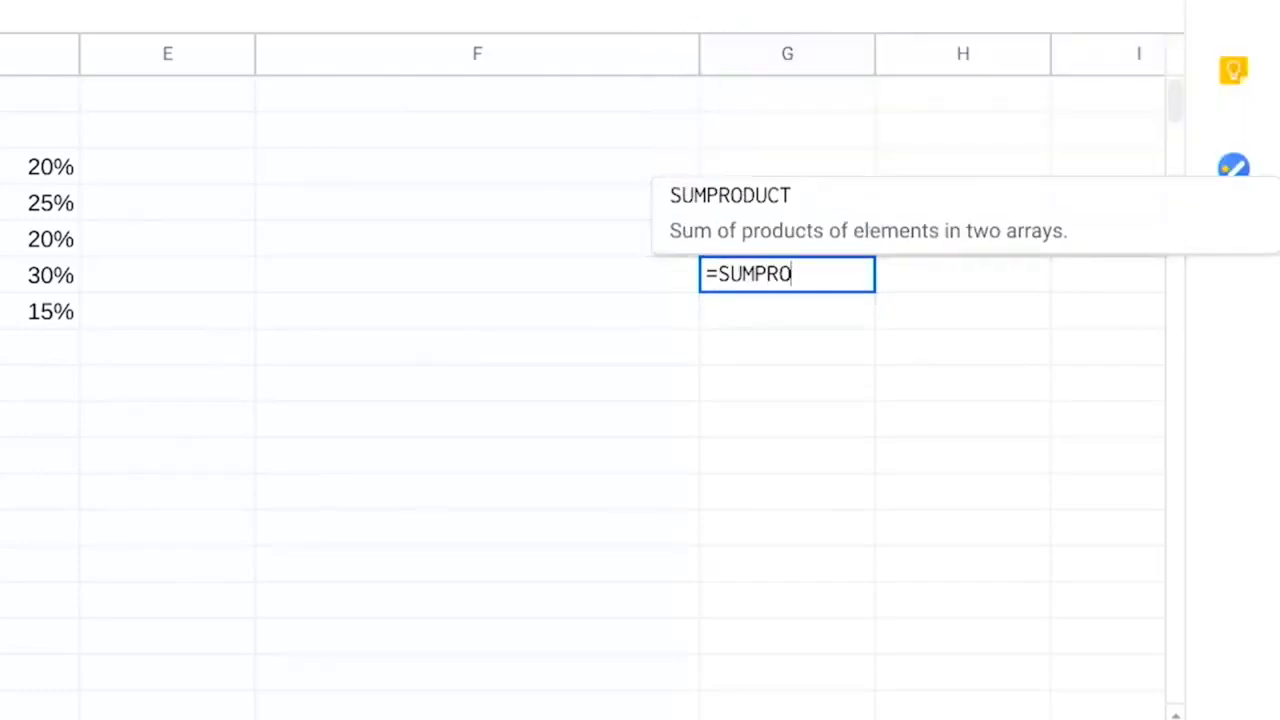
type("(")
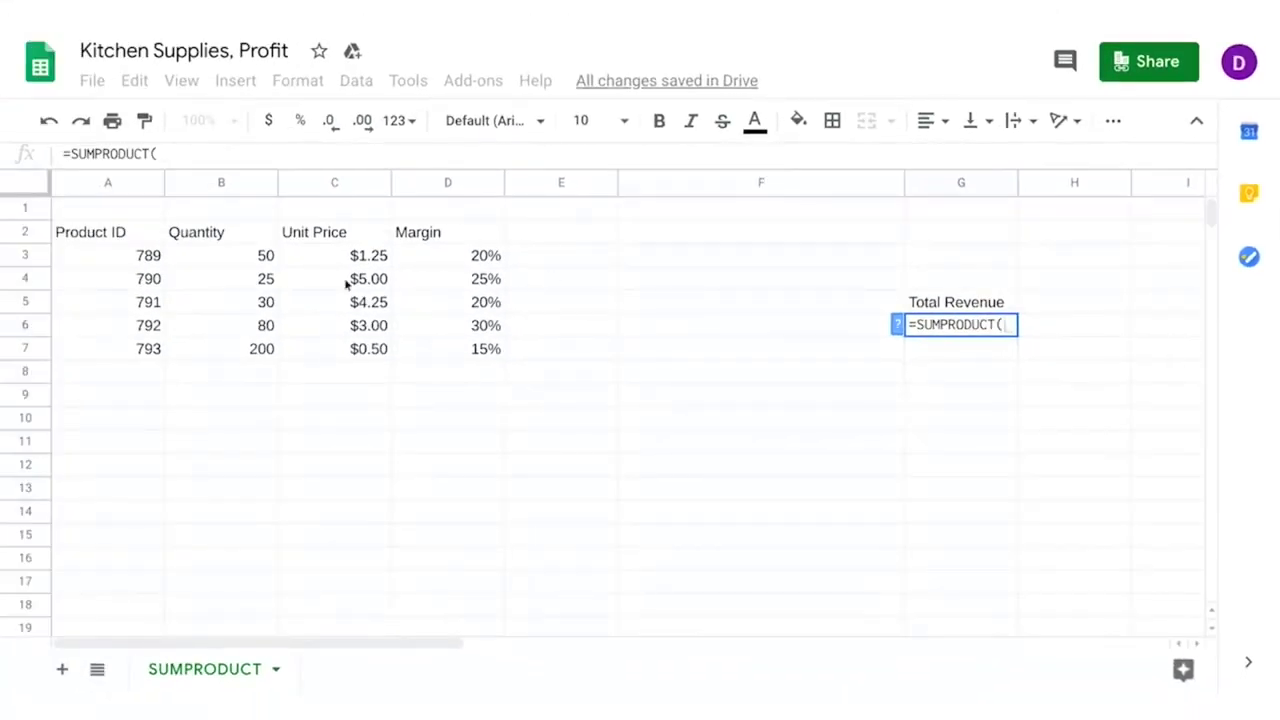
left_click(262, 262)
left_click_drag(255, 281, 257, 346)
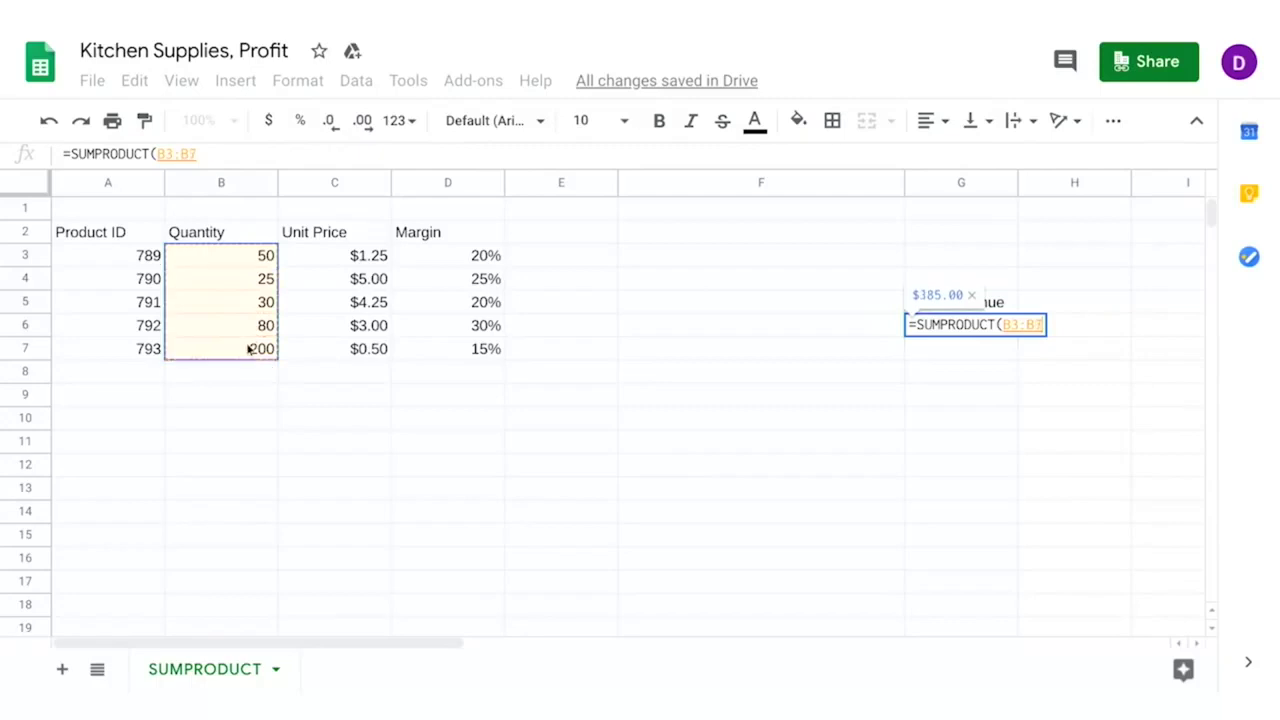
type(",")
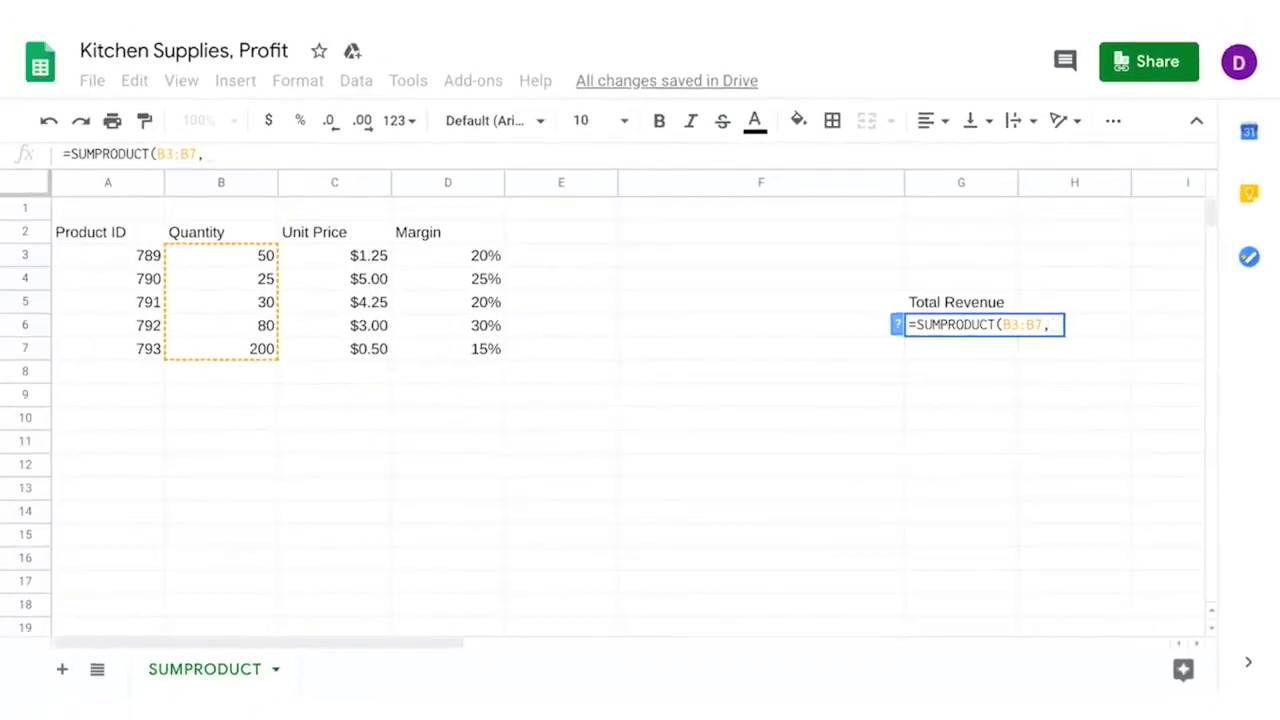
left_click_drag(345, 257, 334, 346)
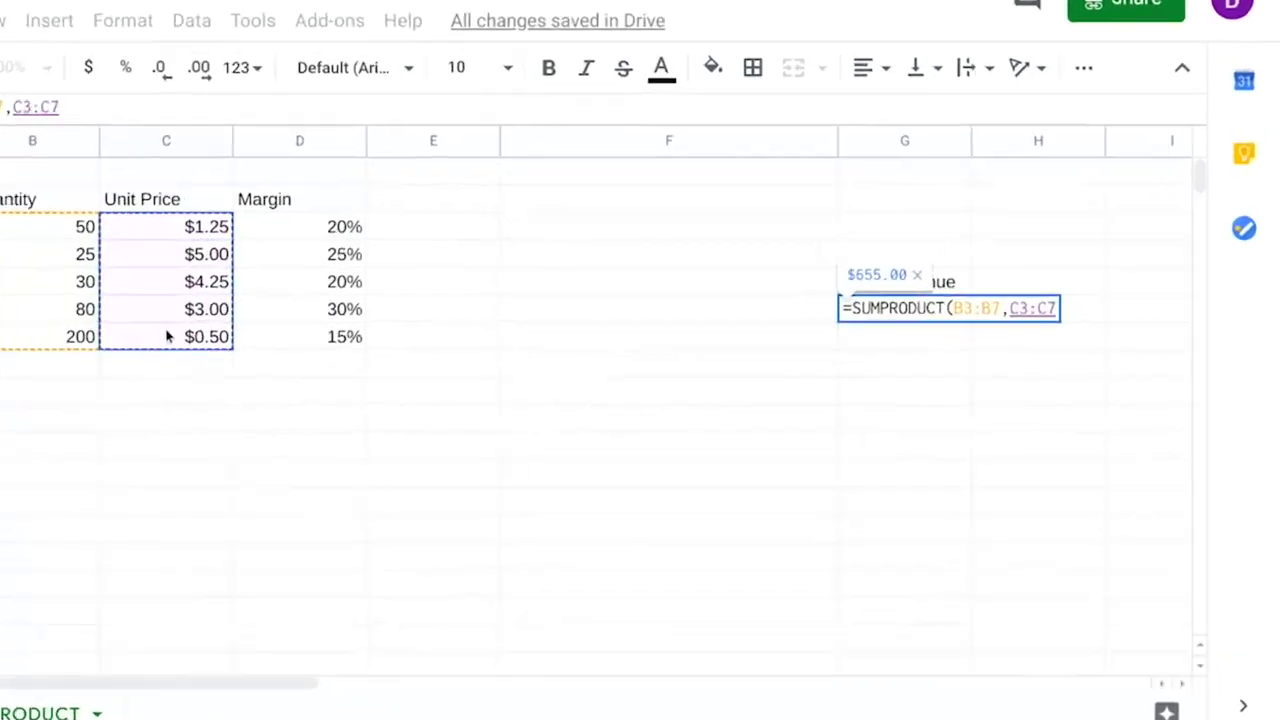
type(")")
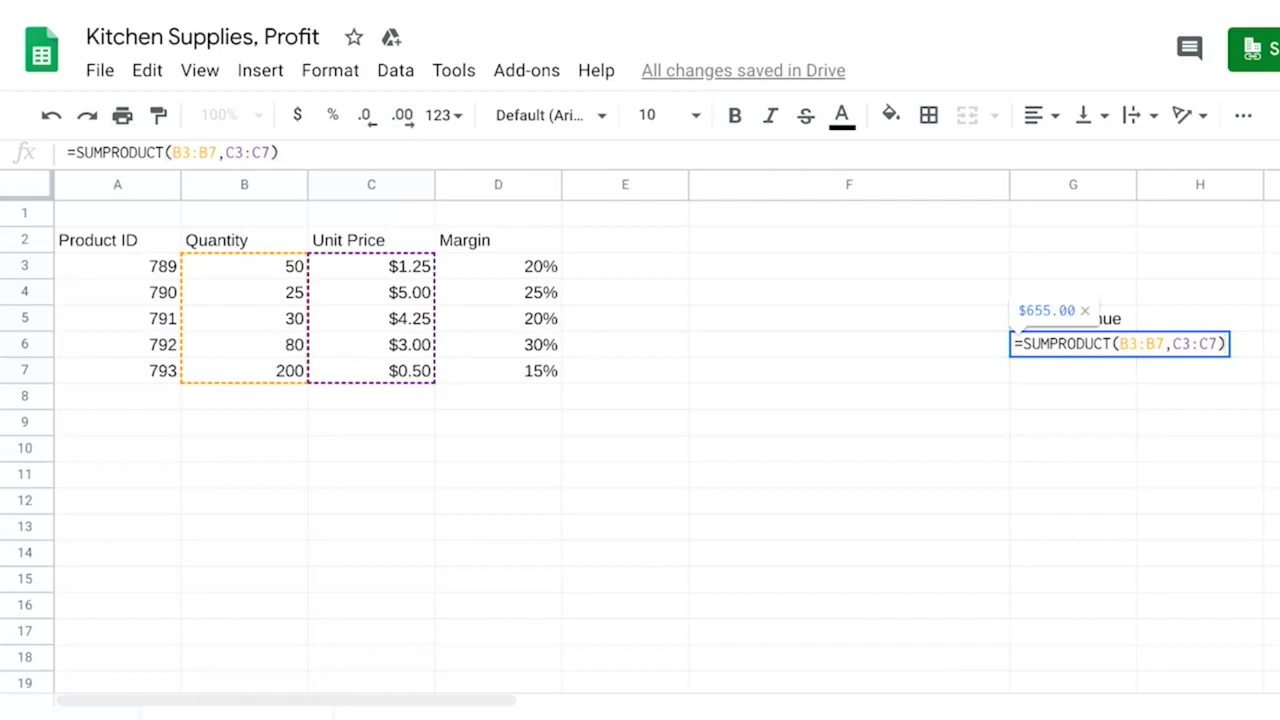
key("Return")
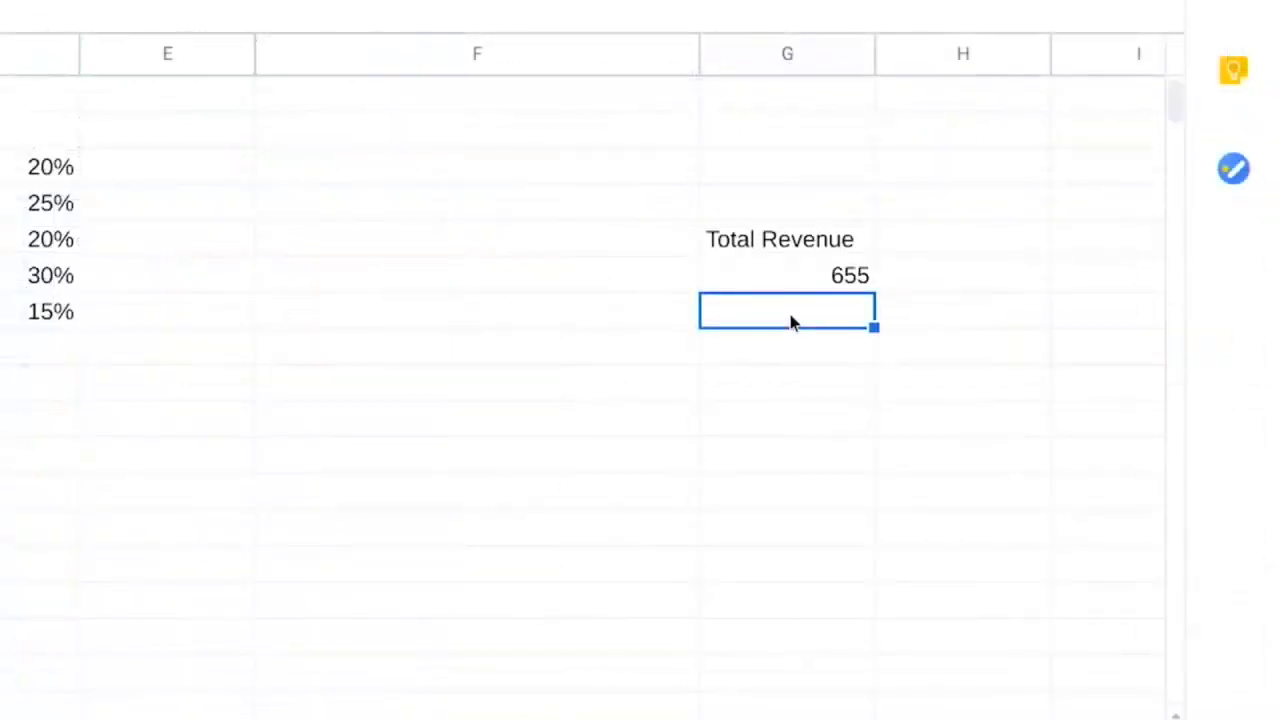
left_click(840, 275)
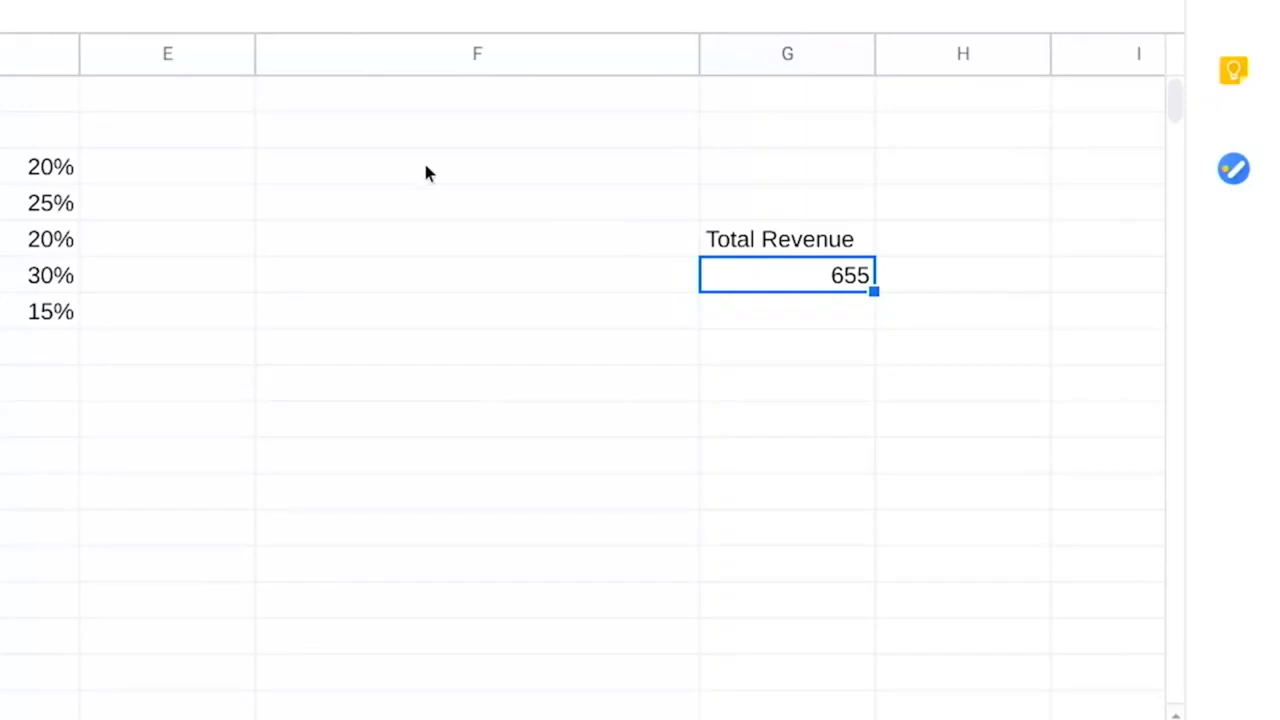
key("ctrl+shift+4")
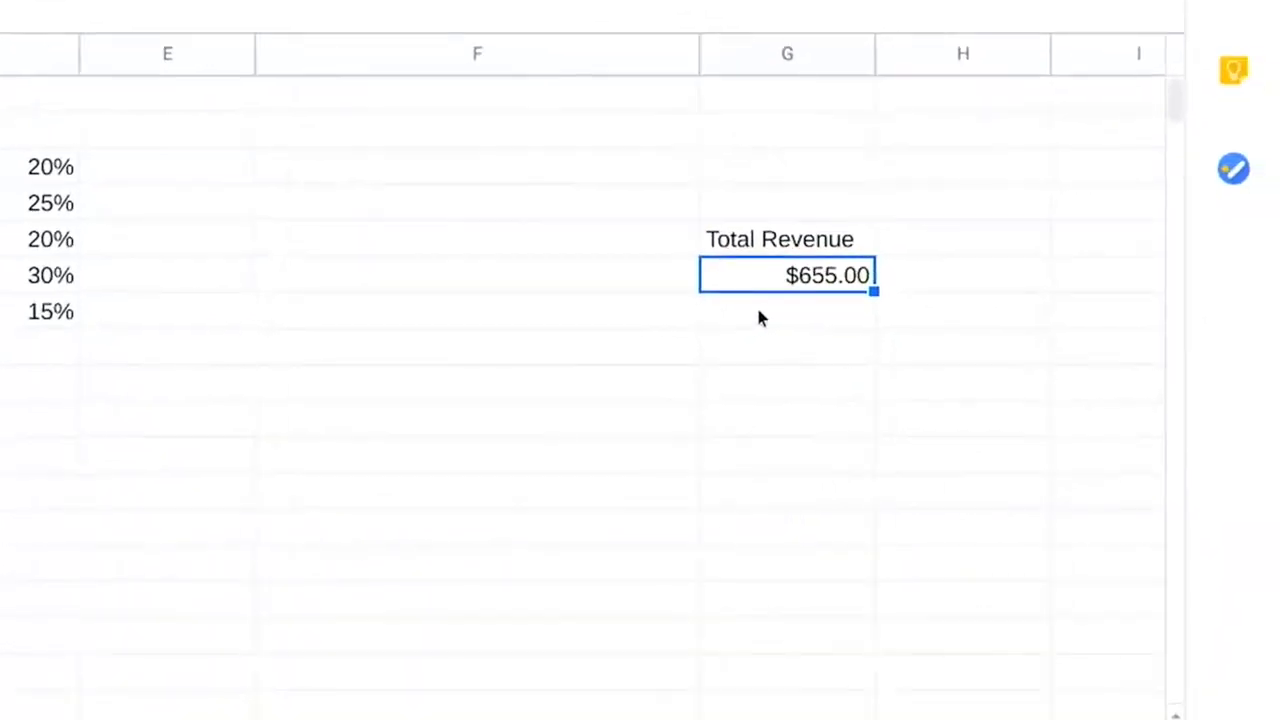
Calculate the total profit in G7 with the formula =SUMPRODUCT(B3:B7,C3:C7,D3:D7) and format the cell as currency
double_click(763, 316)
type("=SU")
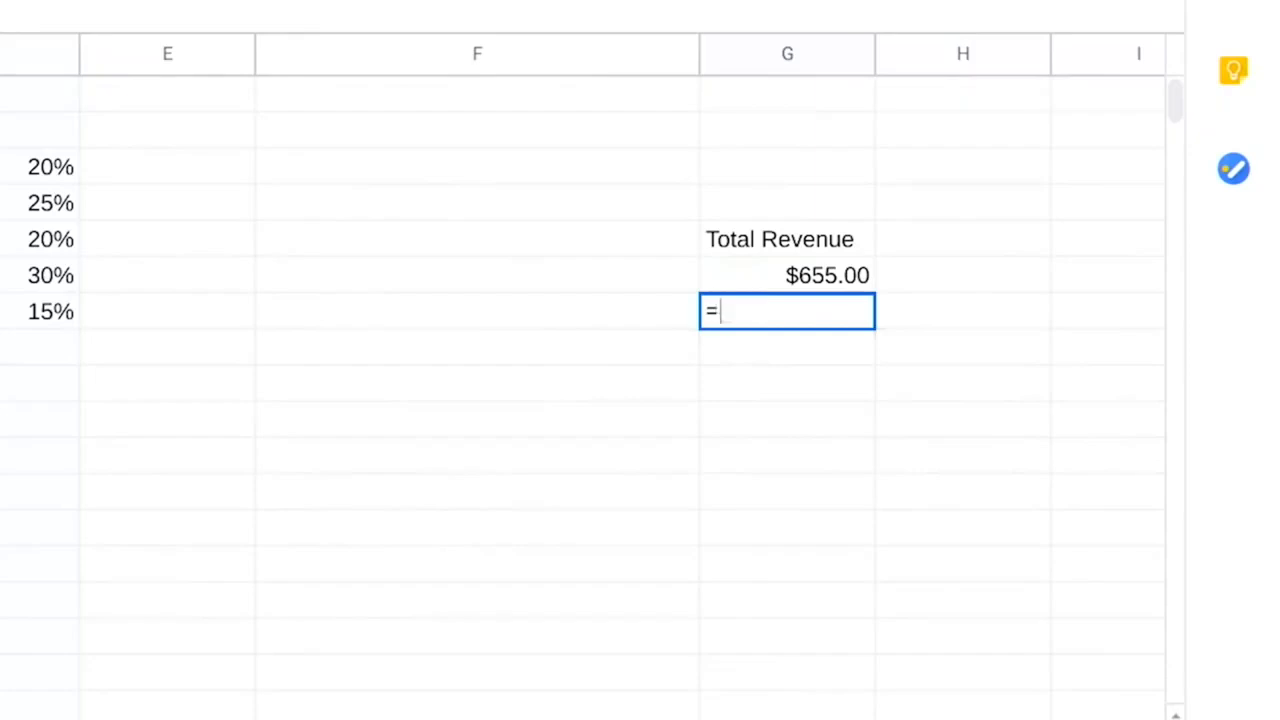
type("MPRODUCT(")
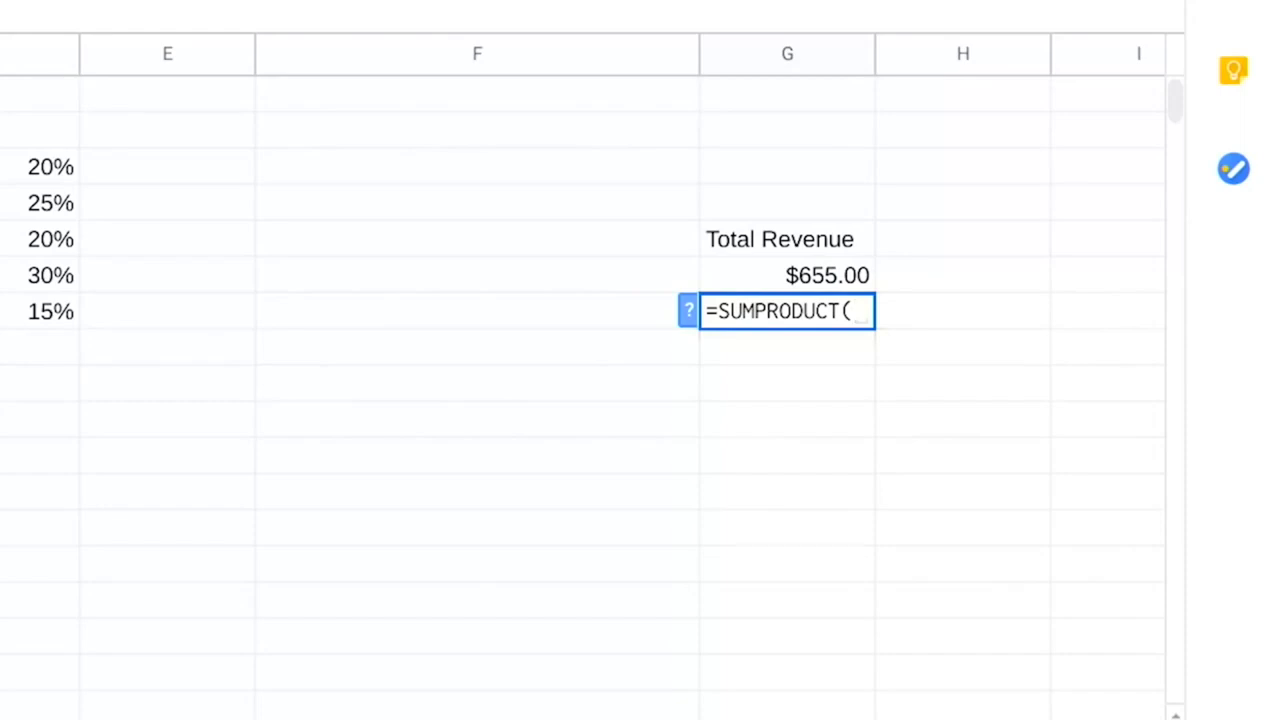
left_click_drag(245, 270, 231, 376)
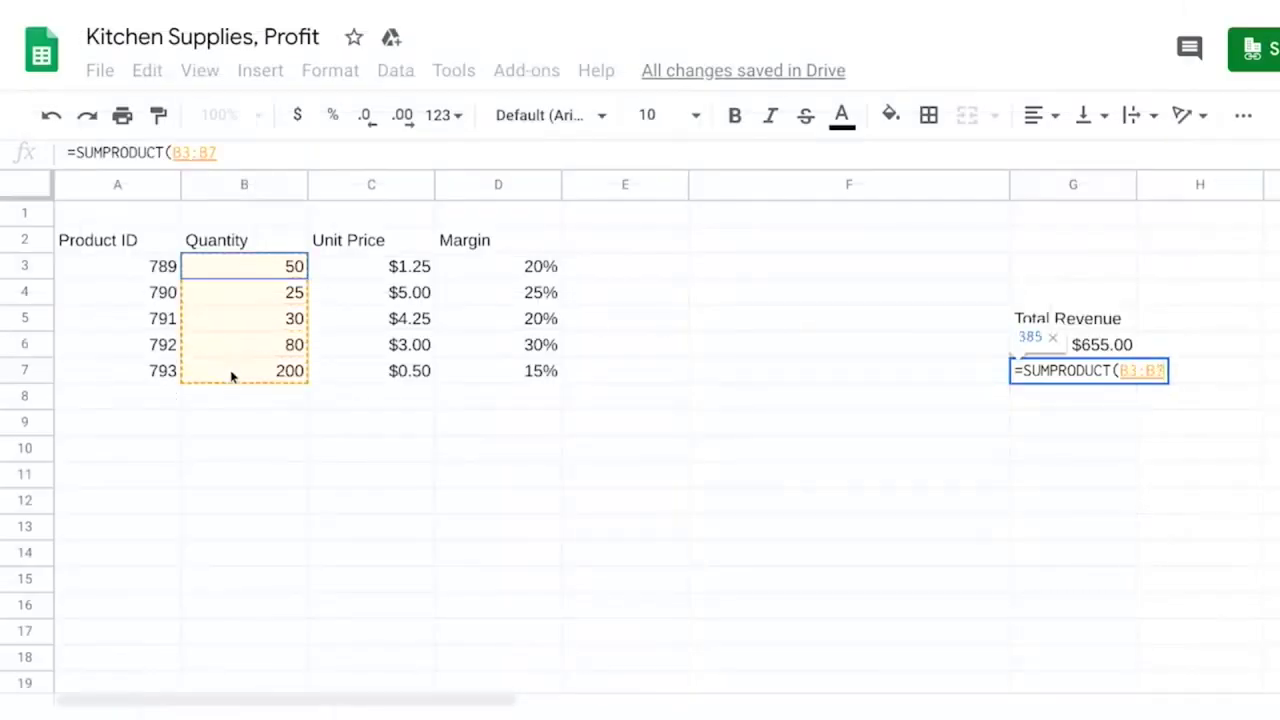
type(",")
left_click_drag(367, 270, 368, 376)
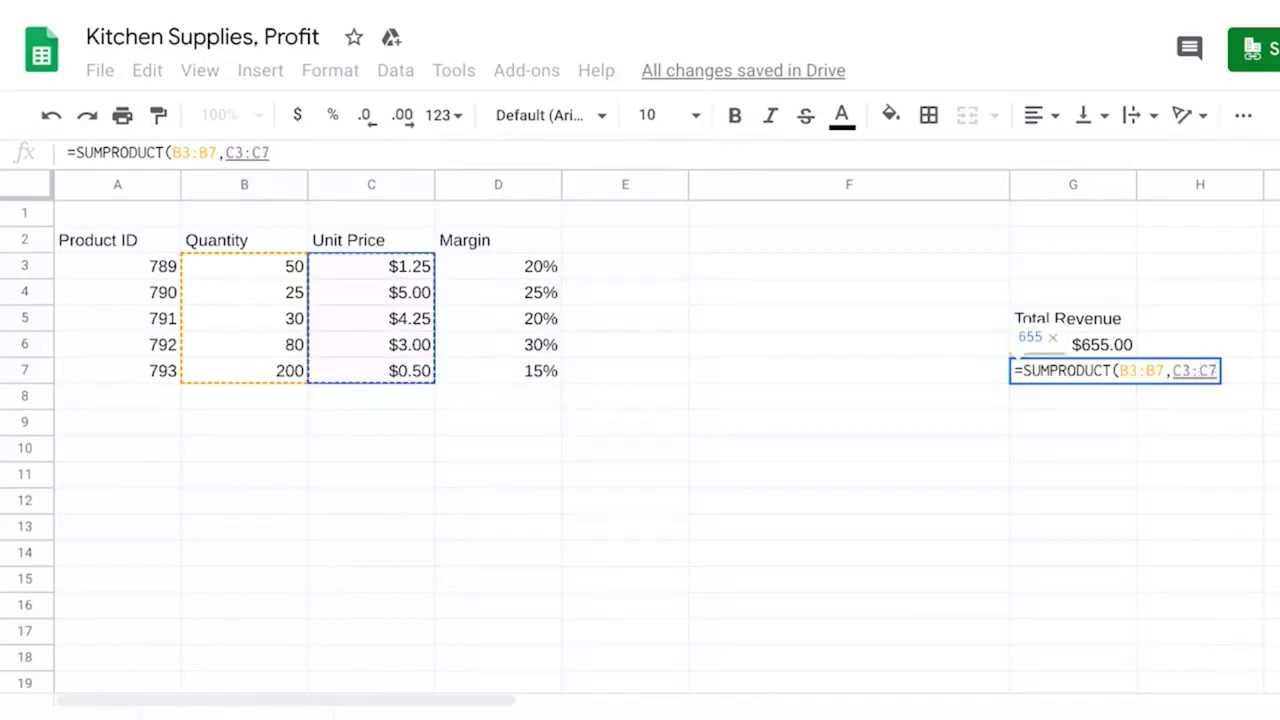
type(",")
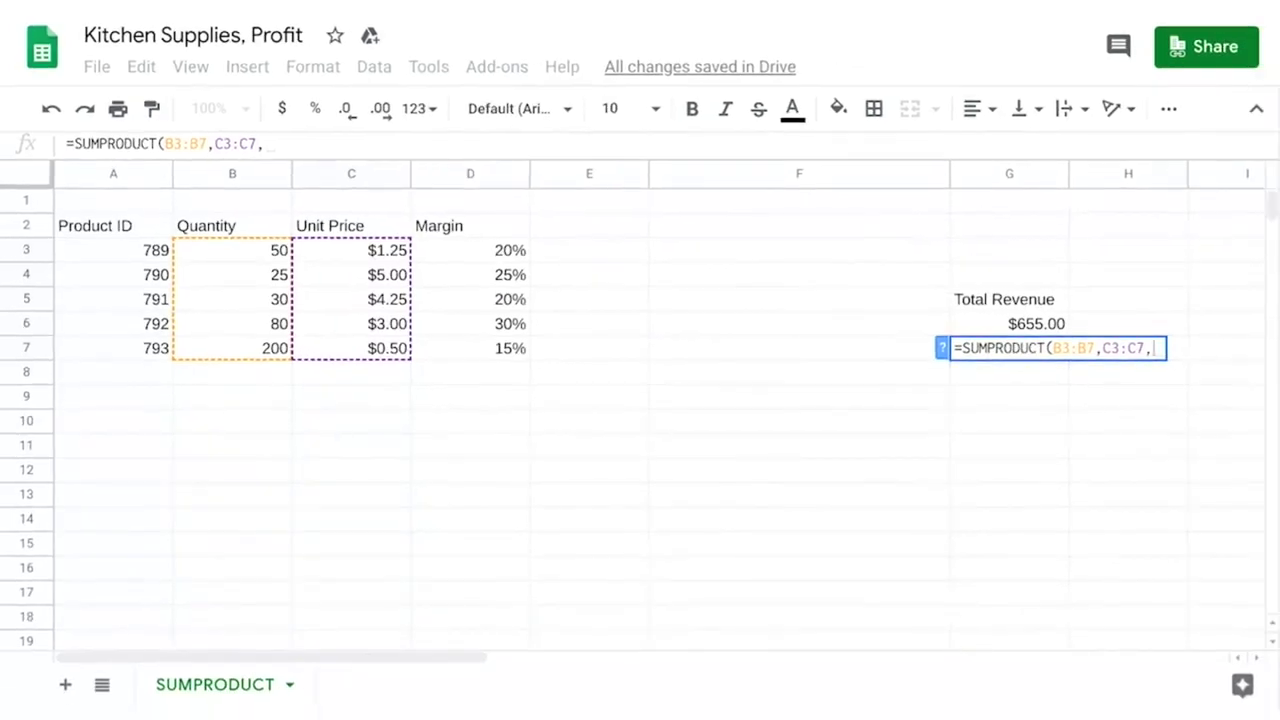
left_click_drag(480, 251, 466, 352)
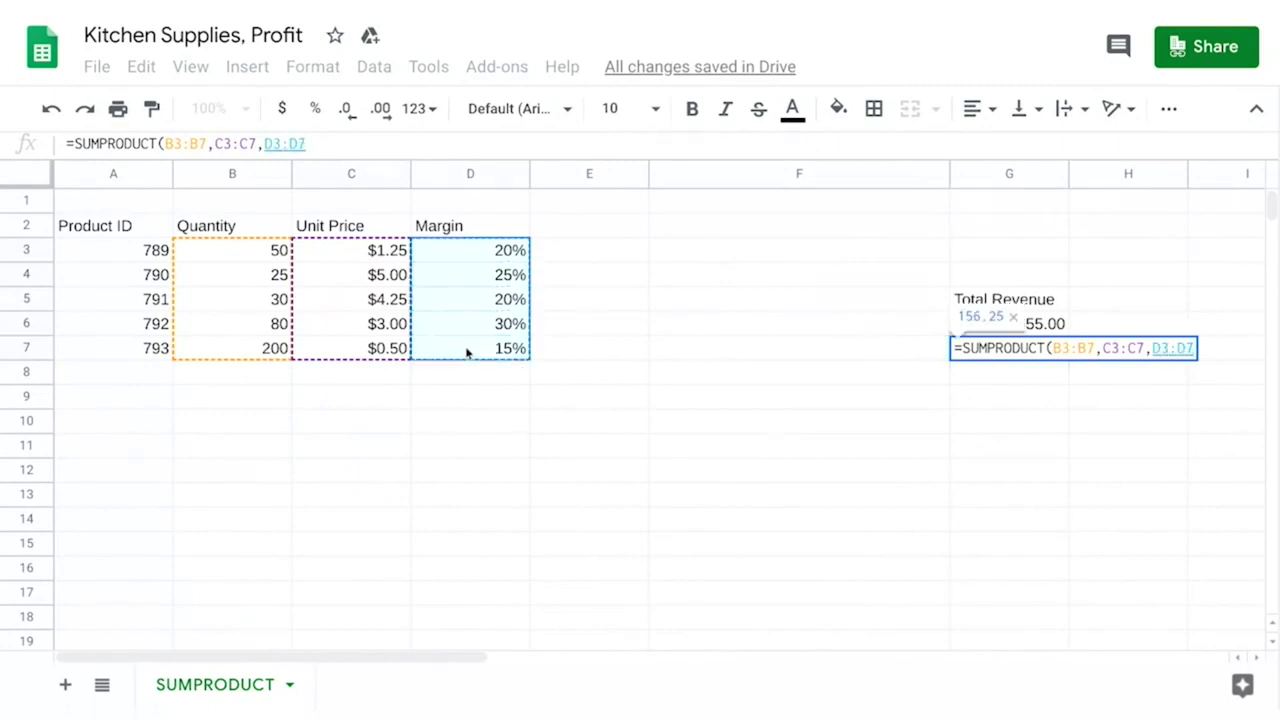
type(")")
key("Return")
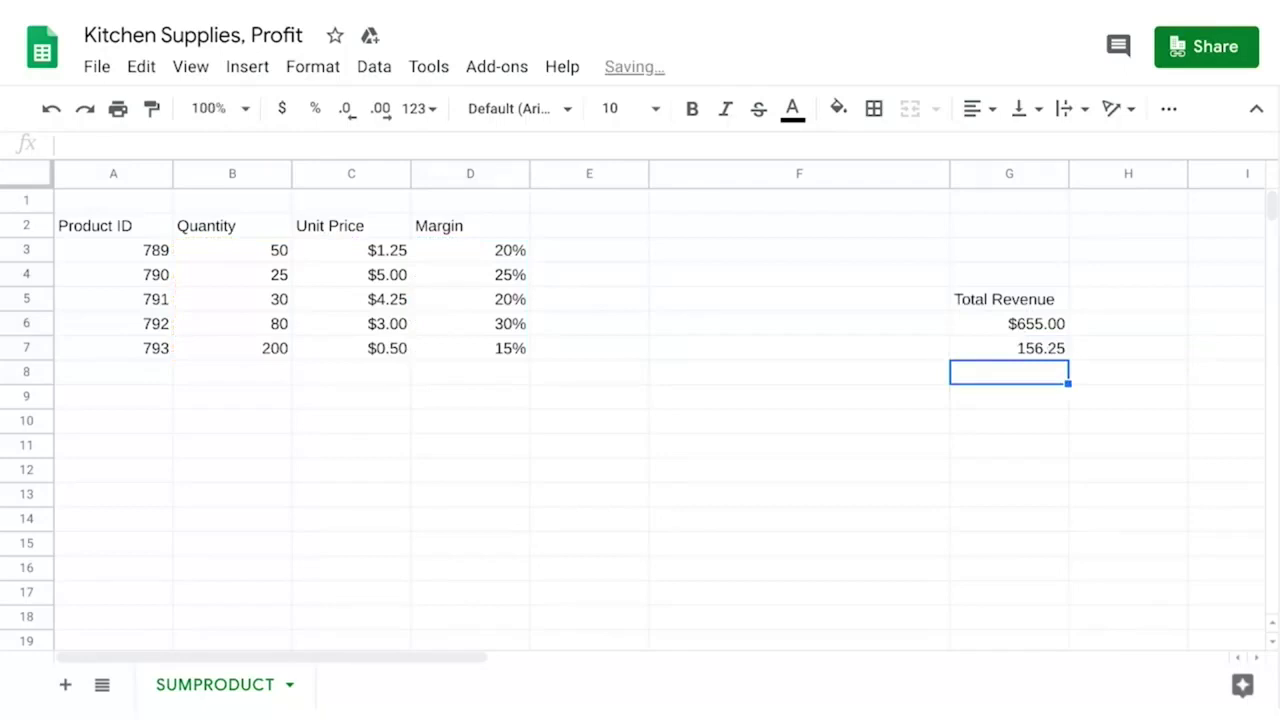
left_click(998, 352)
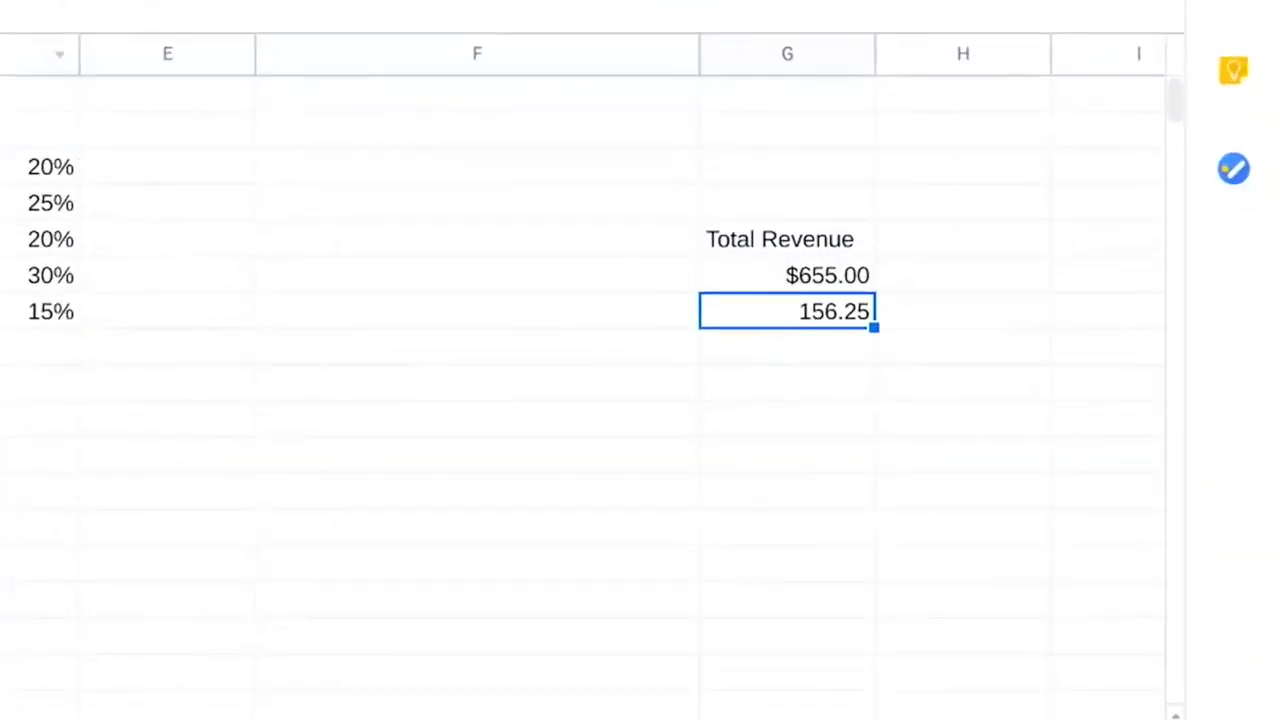
key("ctrl+shift+4")
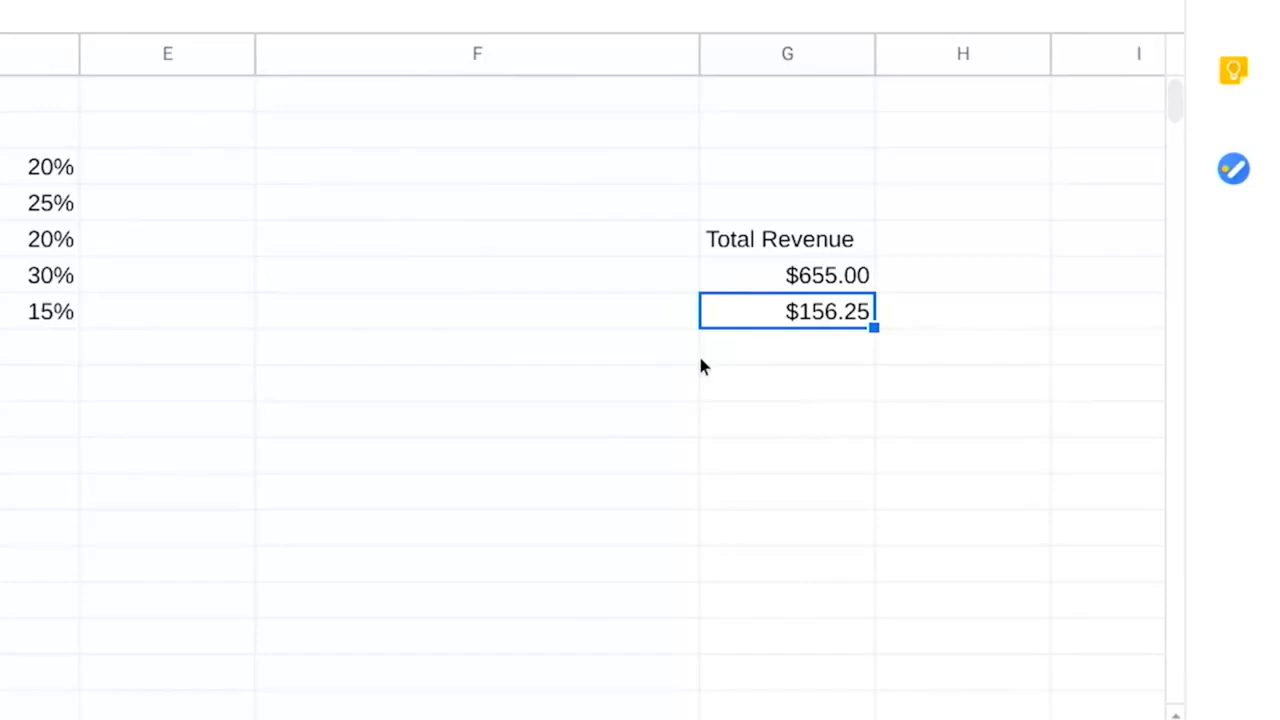
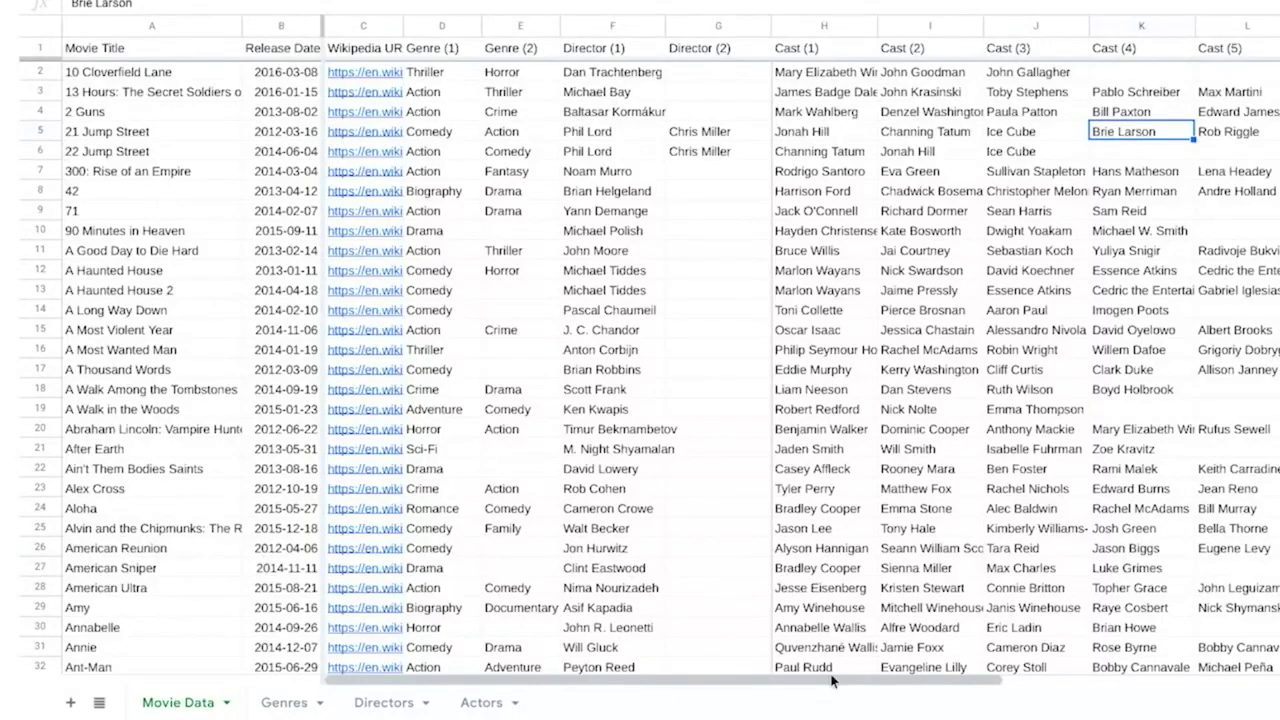
Create a pivot table in a new sheet from the movie data range 'Movie Data'!A1:N509
left_click(284, 26)
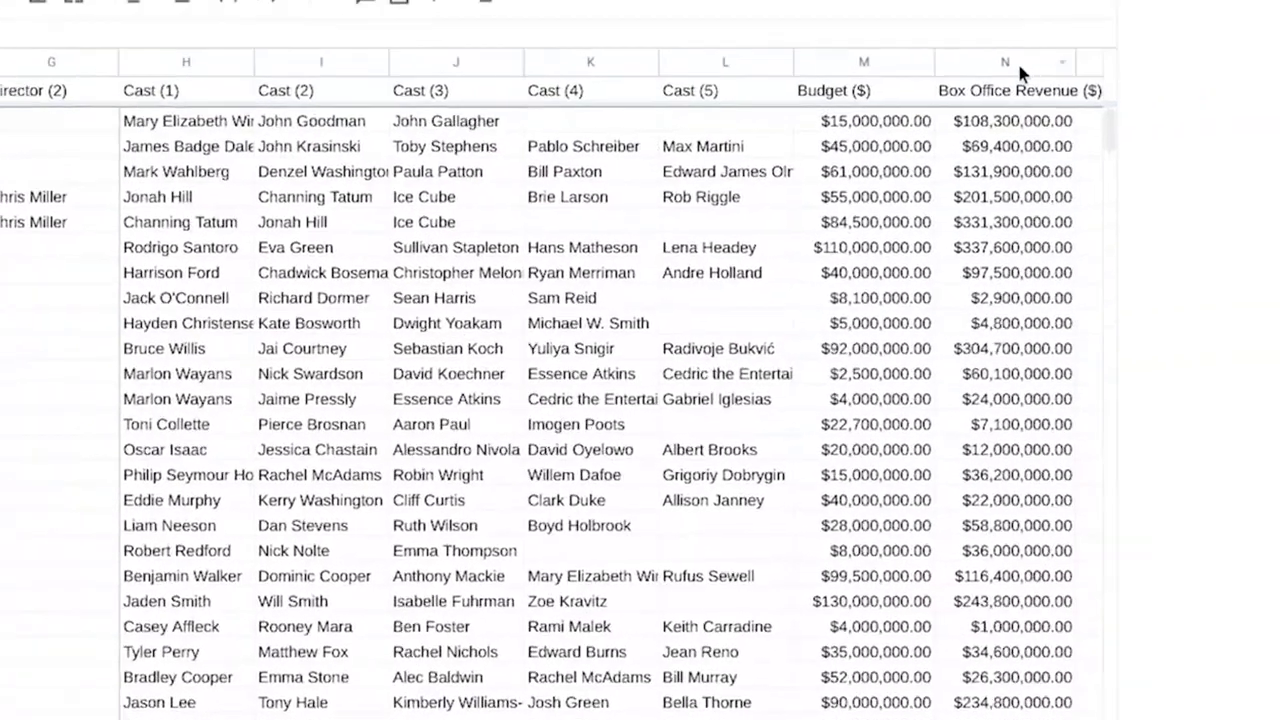
left_click(1020, 71)
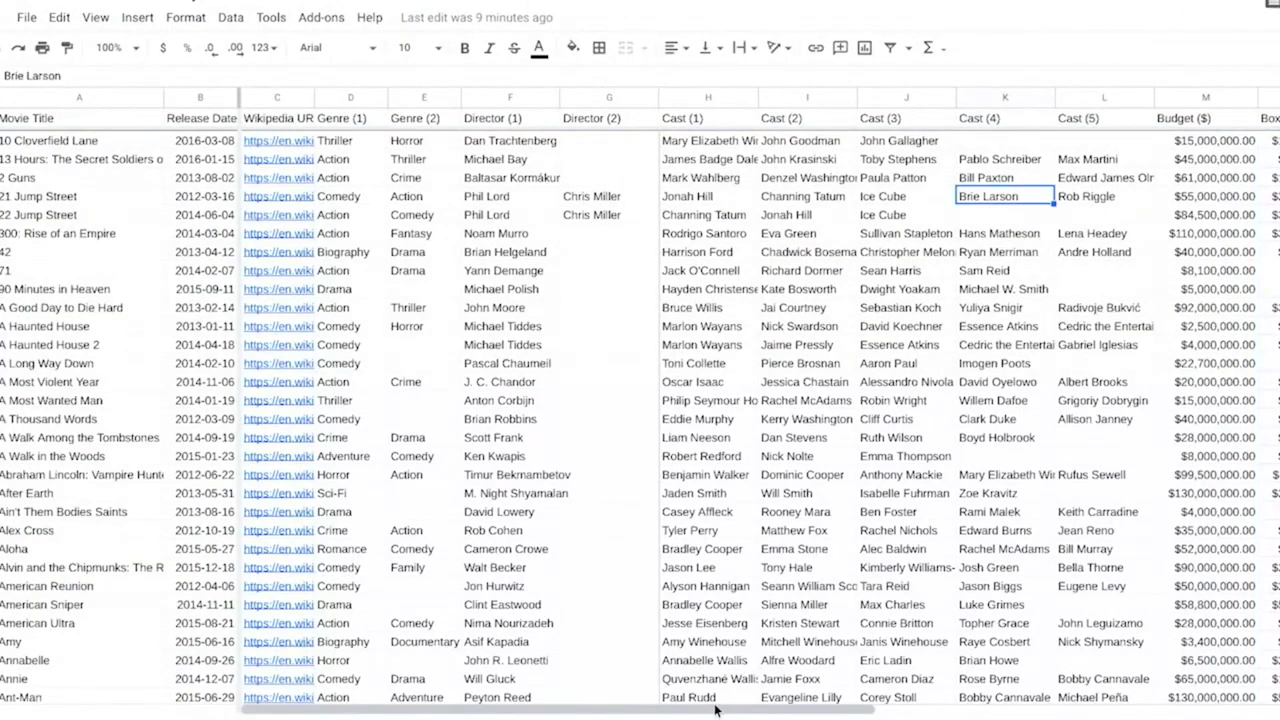
left_click(140, 159)
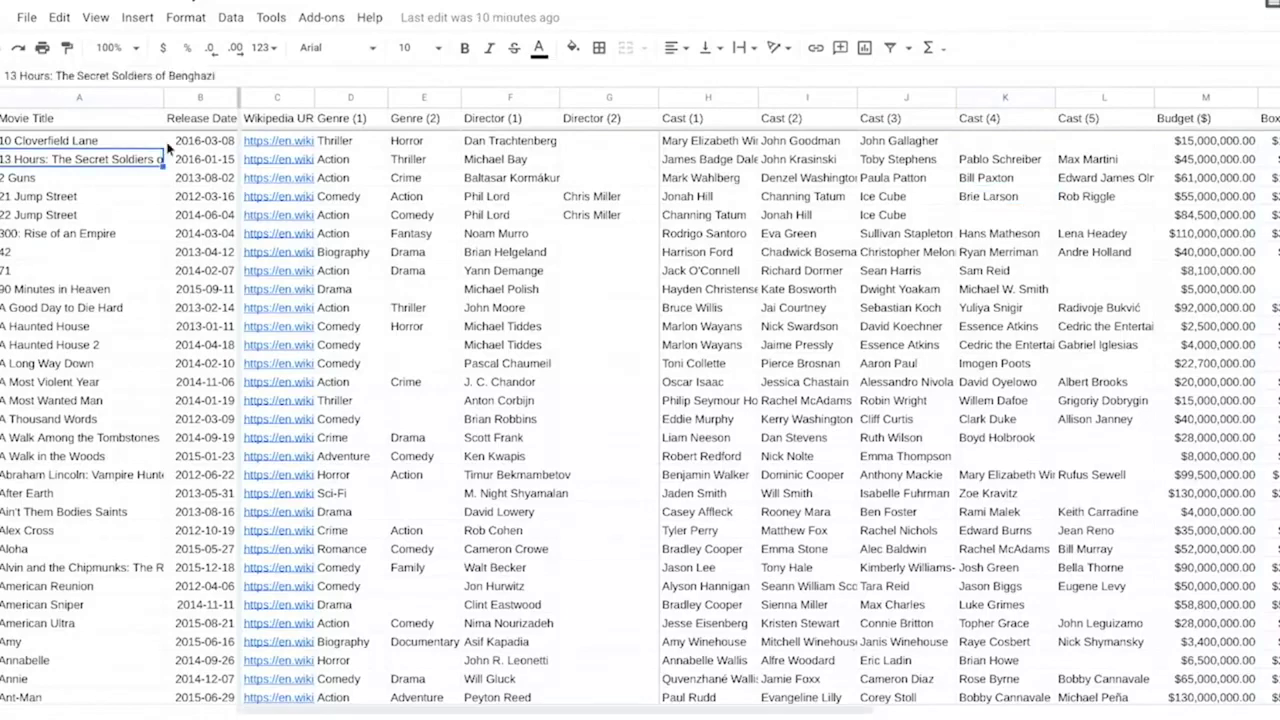
left_click(230, 18)
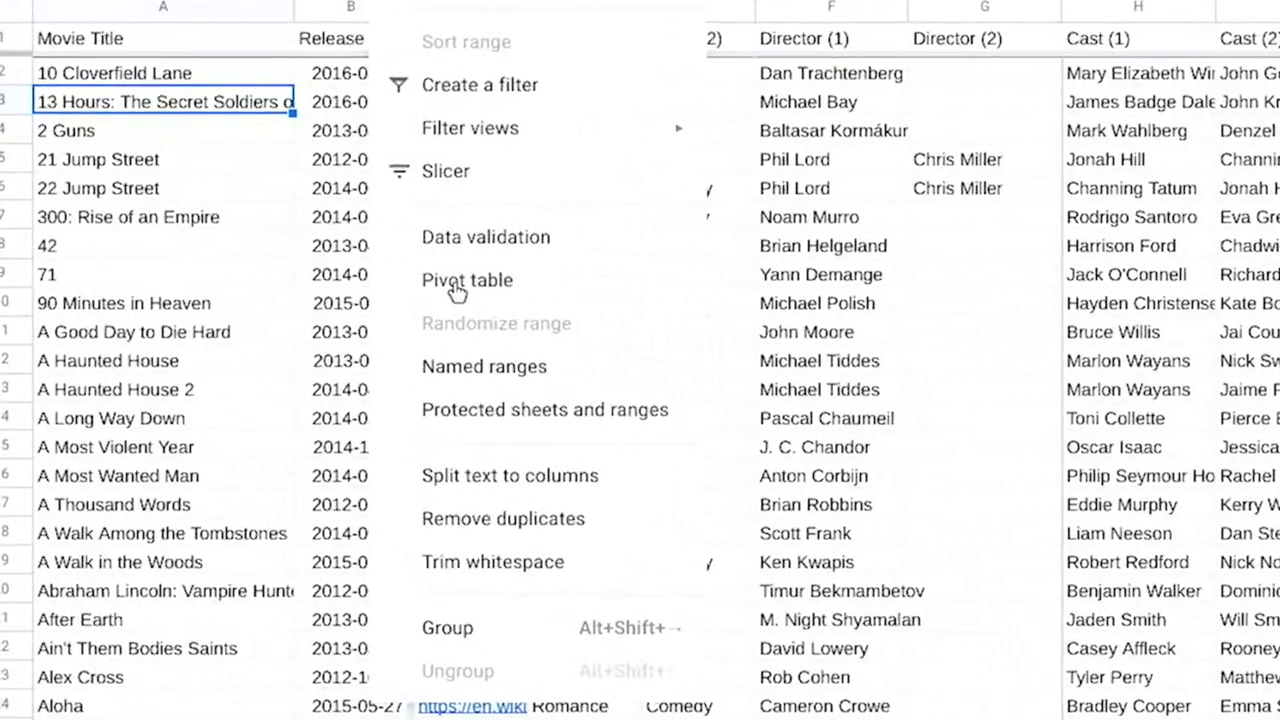
left_click(456, 288)
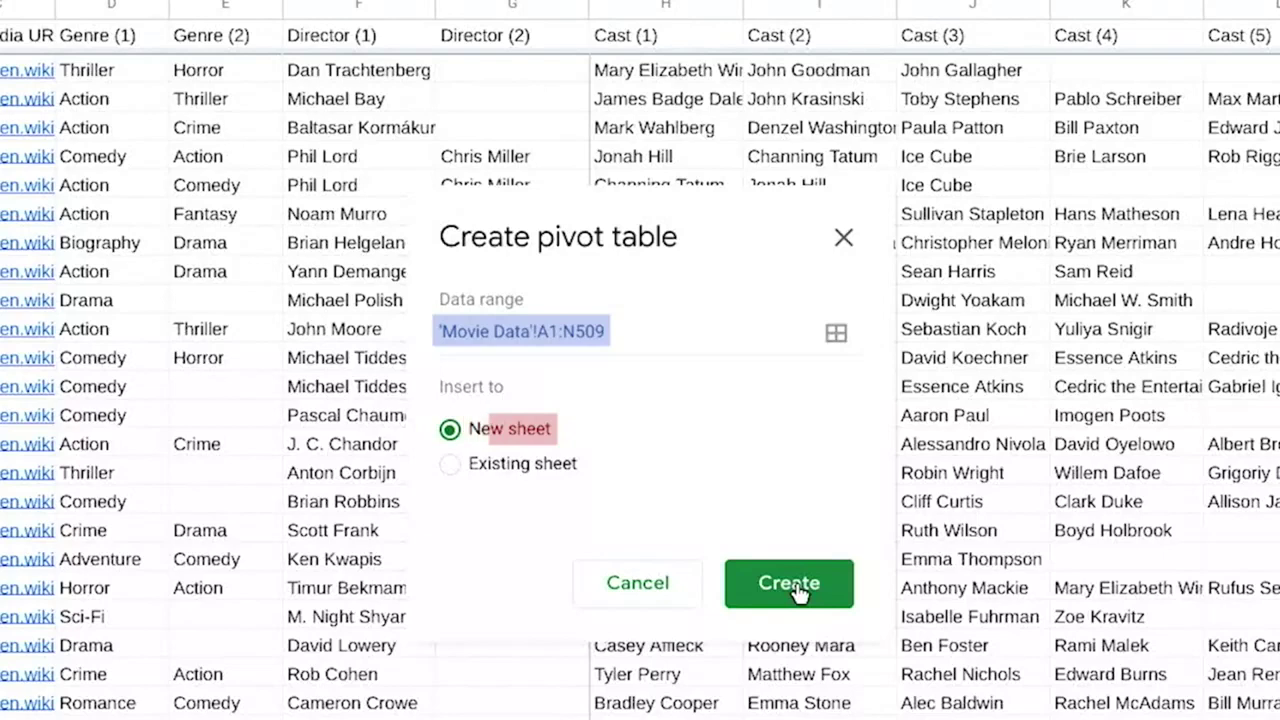
left_click(790, 585)
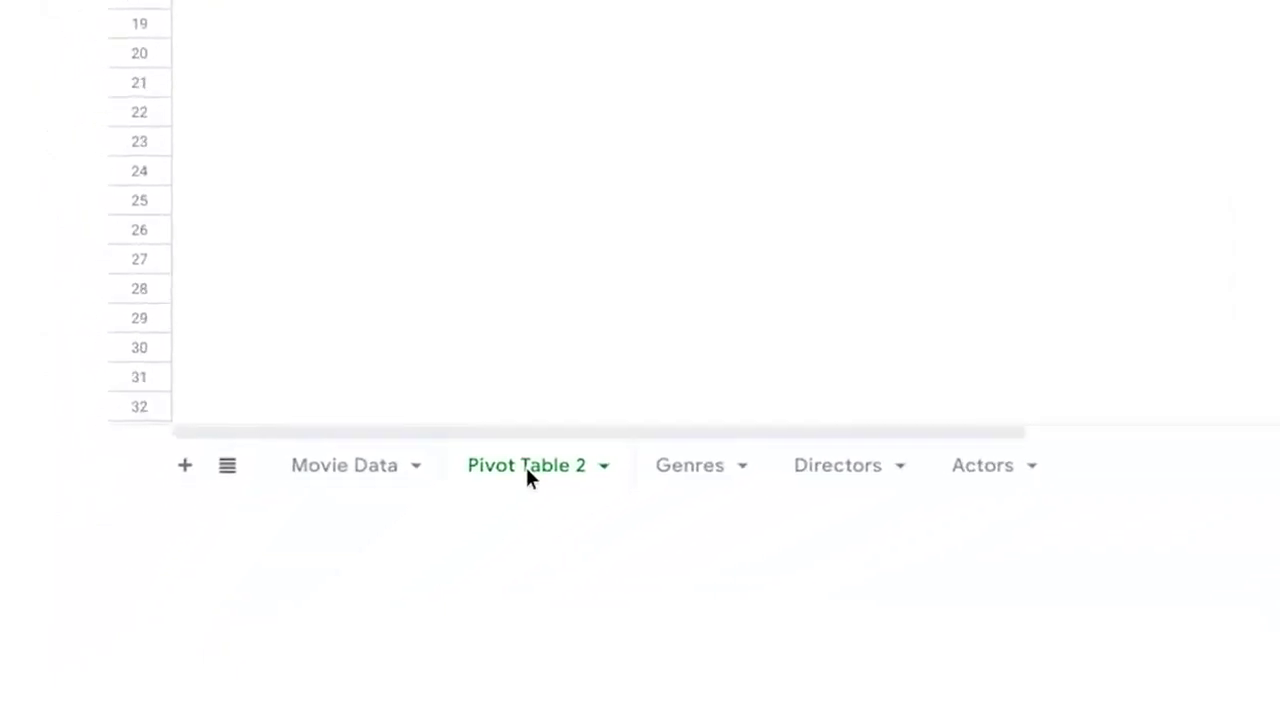
Rename the new pivot table sheet as Revenue
double_click(526, 467)
type("Re")
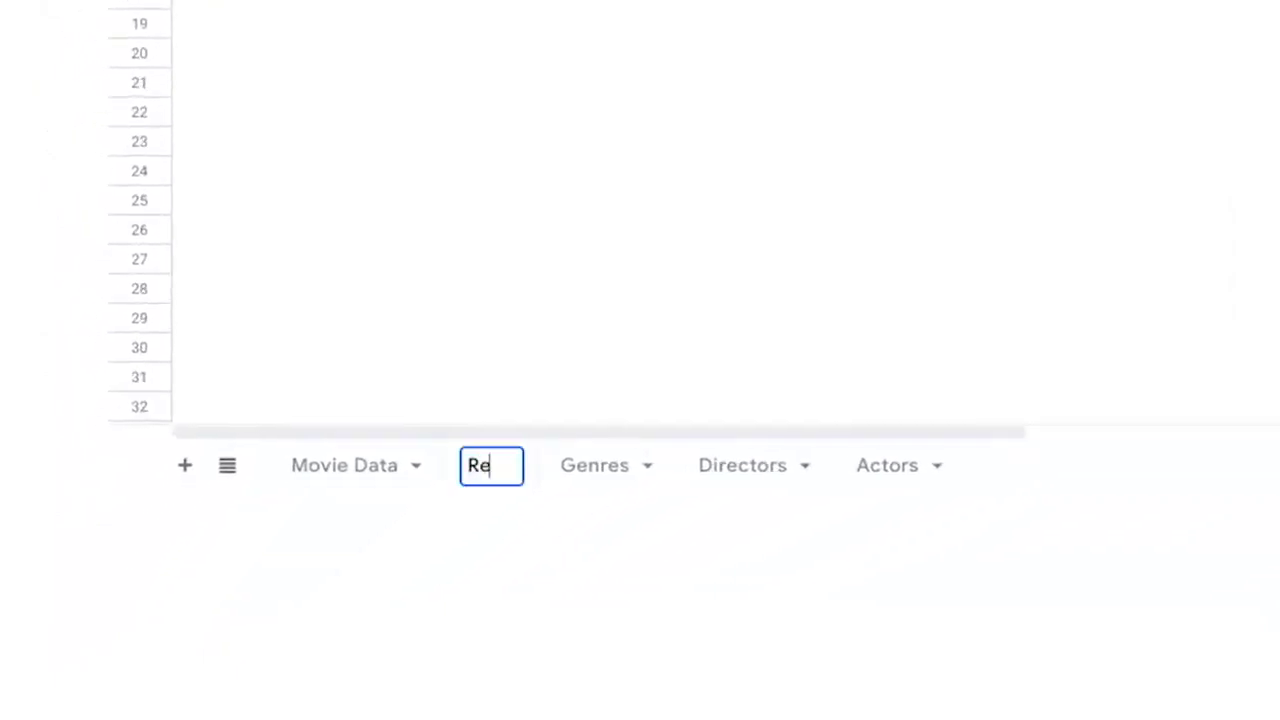
type("venue")
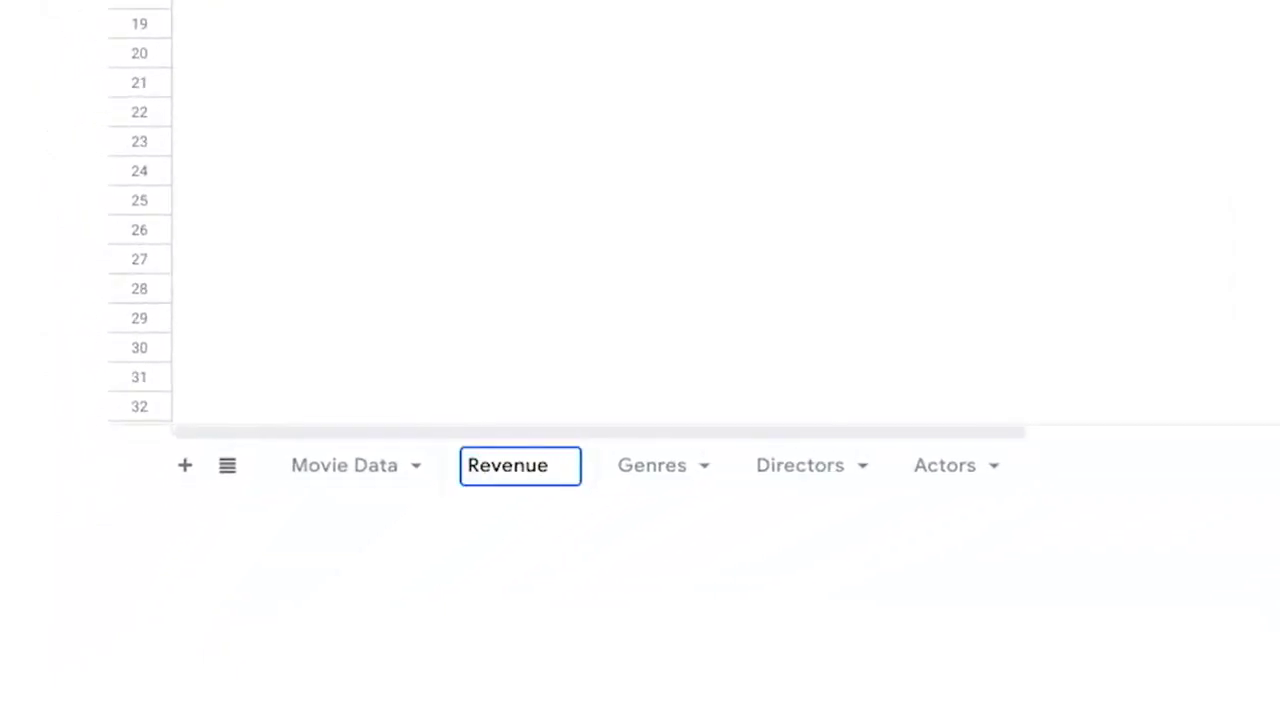
left_click(249, 286)
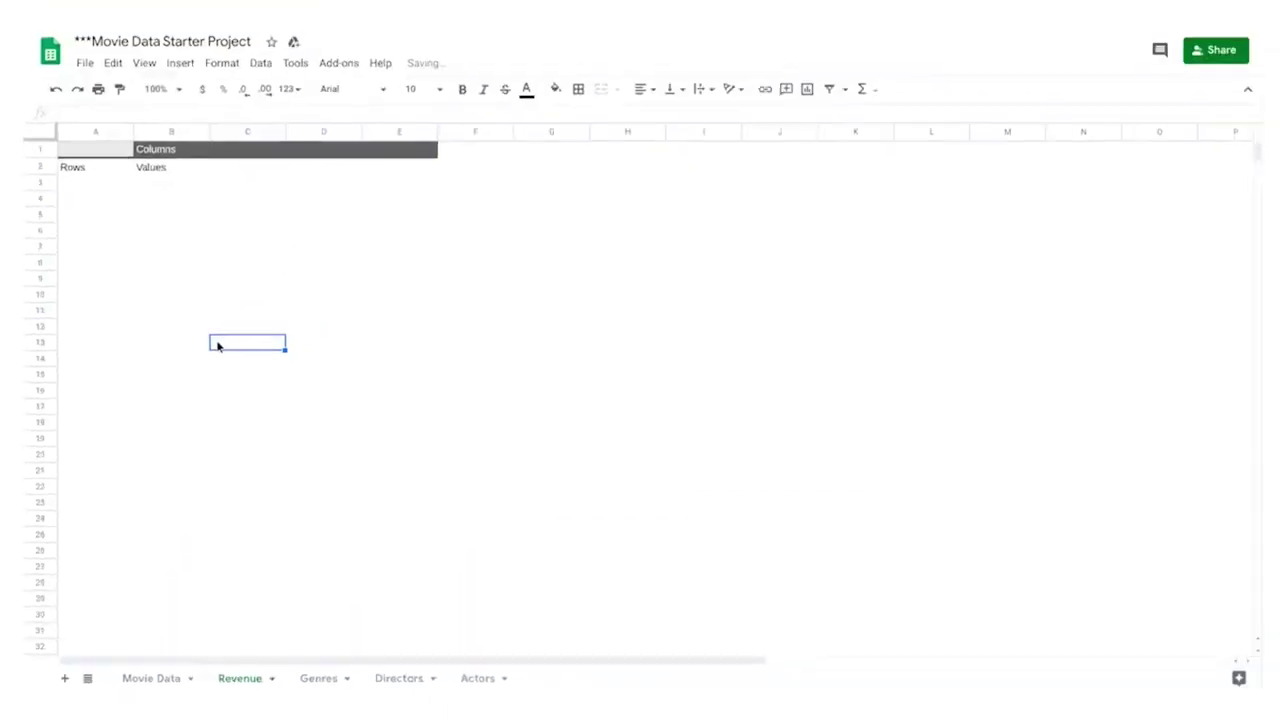
Add Release Date as the pivot table's rows and group the dates by year
left_click(94, 182)
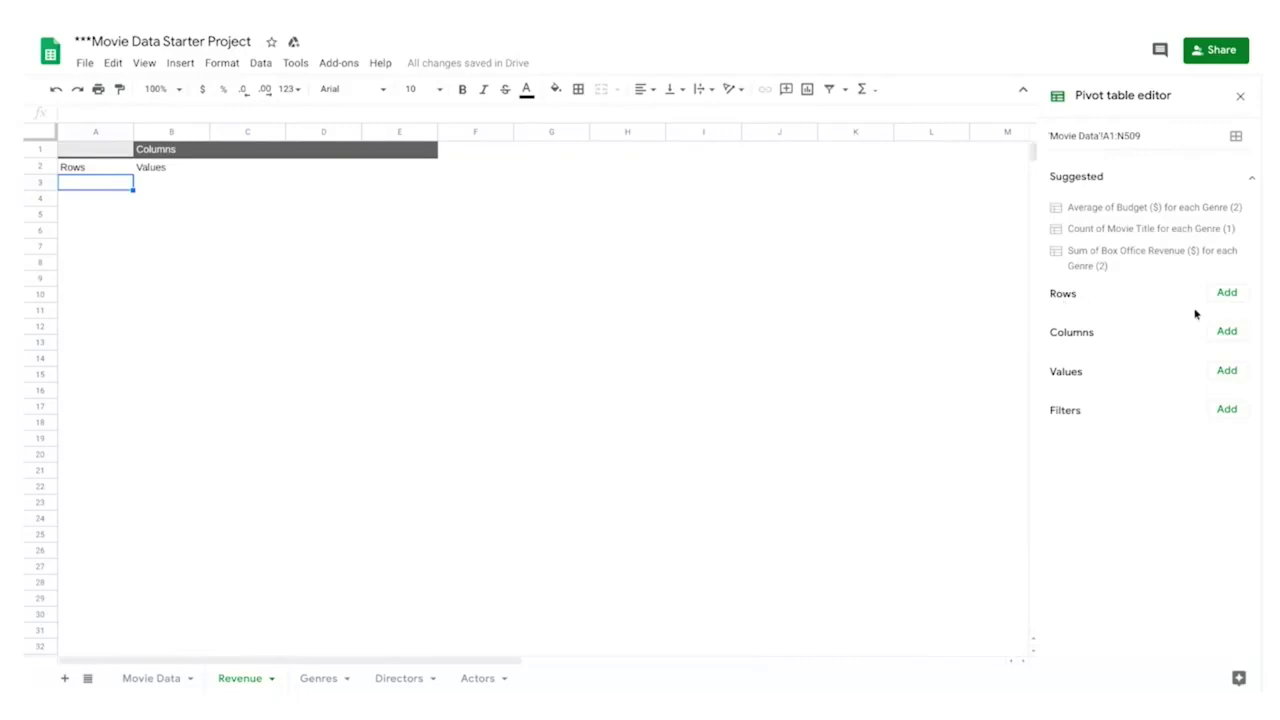
left_click(1229, 294)
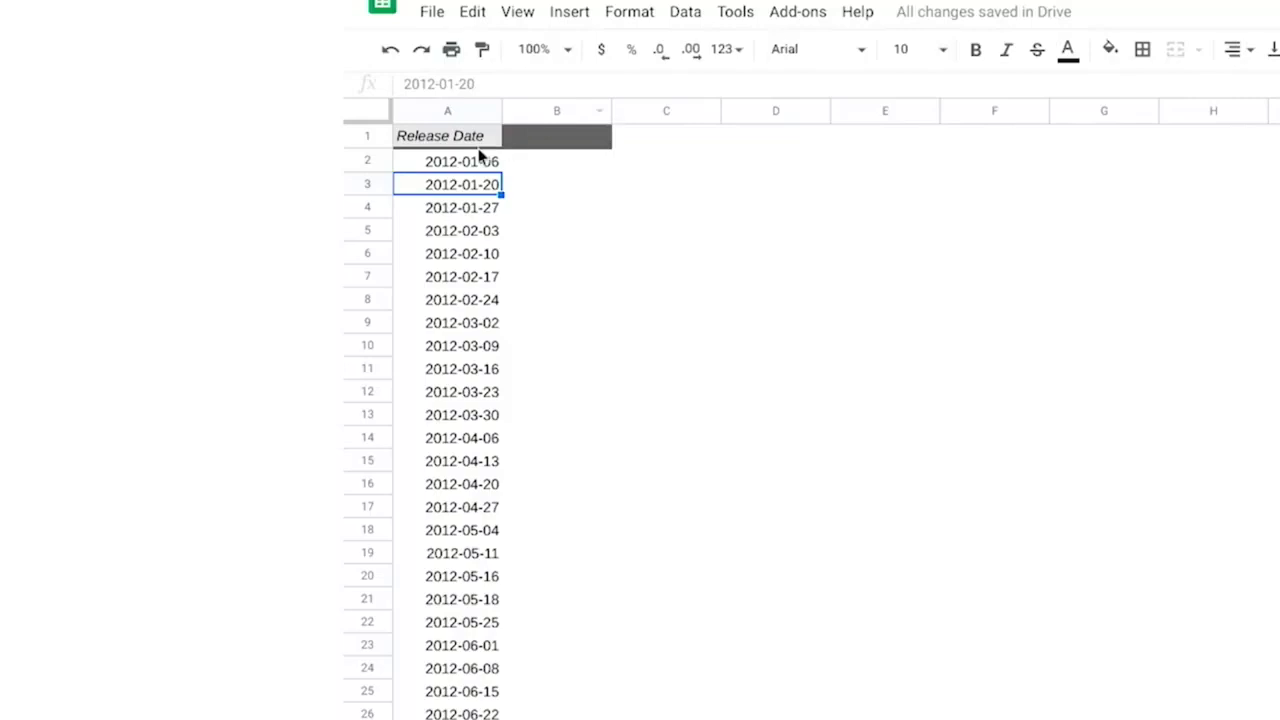
right_click(450, 188)
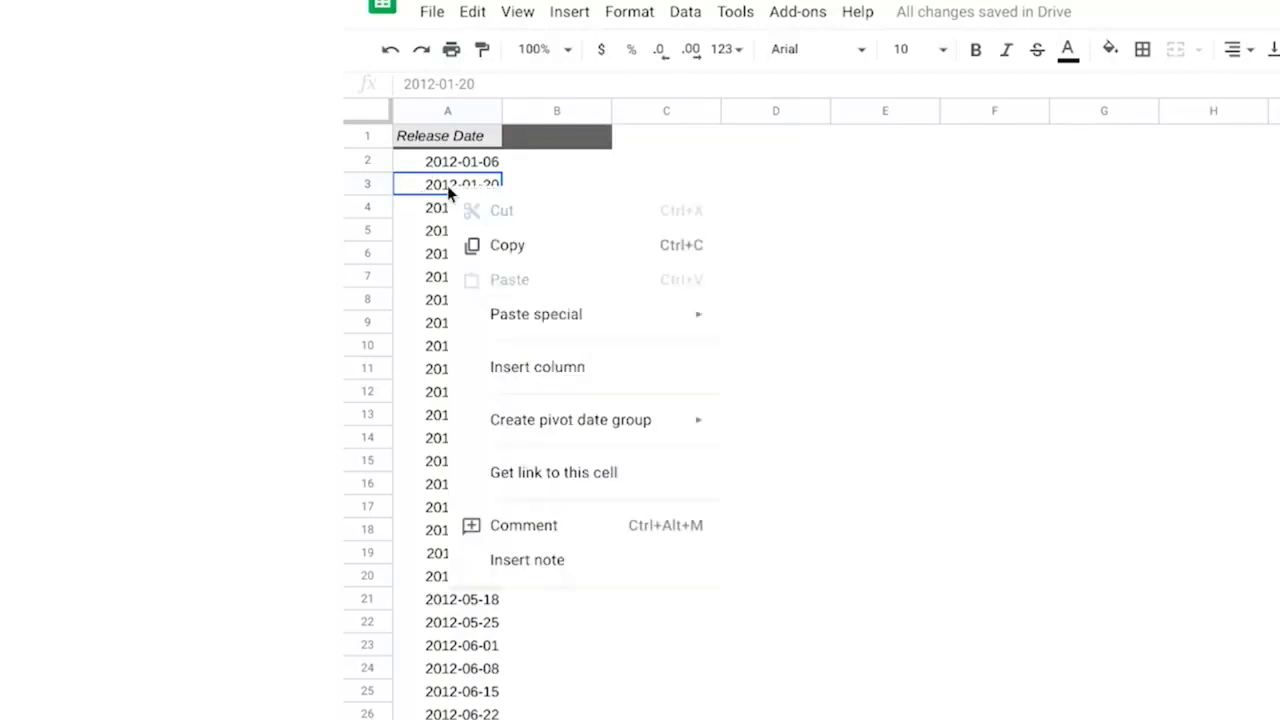
mouse_move(590, 420)
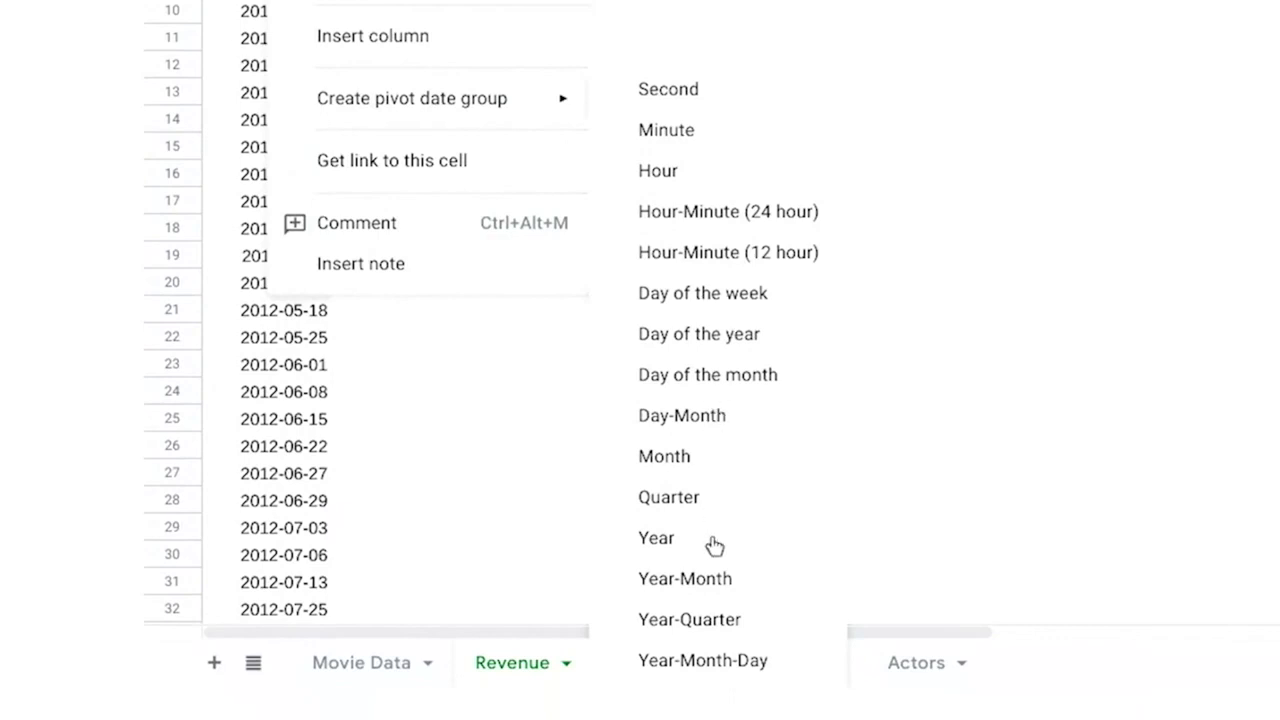
left_click(714, 545)
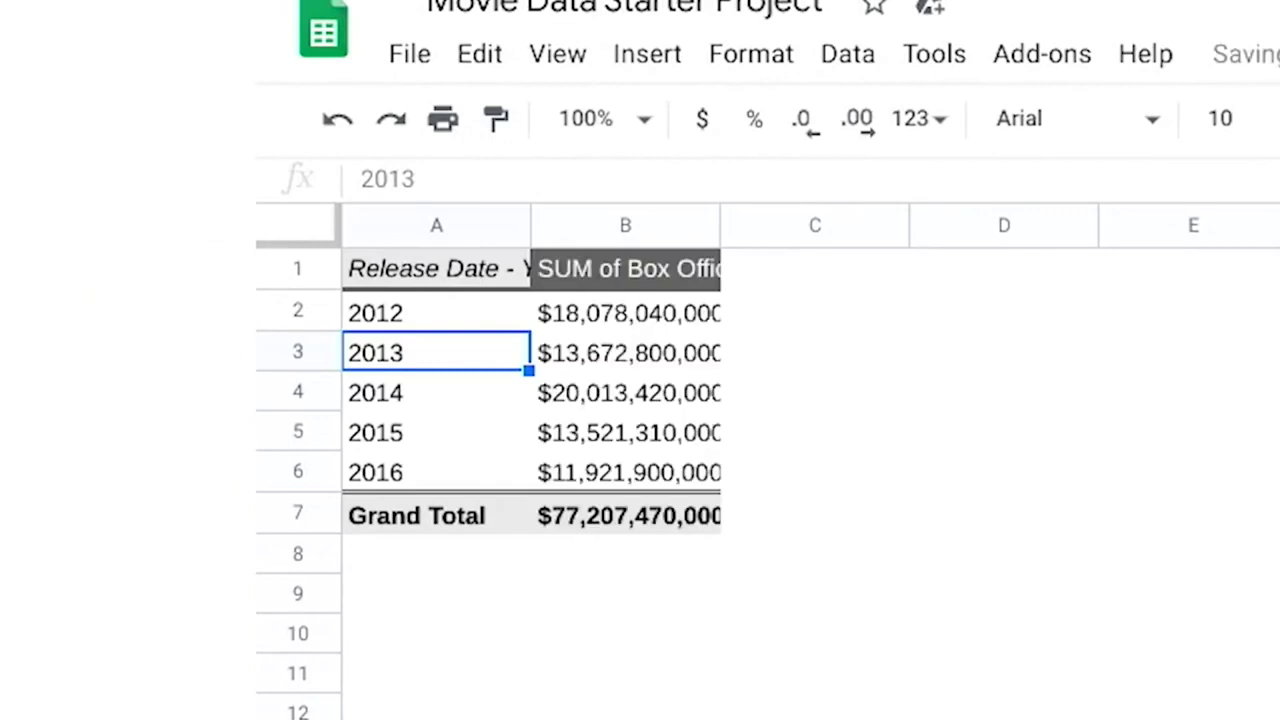
Widen column B to fit the full heading and amounts for the SUM of Box Office Revenue ($)
left_click_drag(714, 234, 787, 230)
left_click_drag(787, 230, 956, 252)
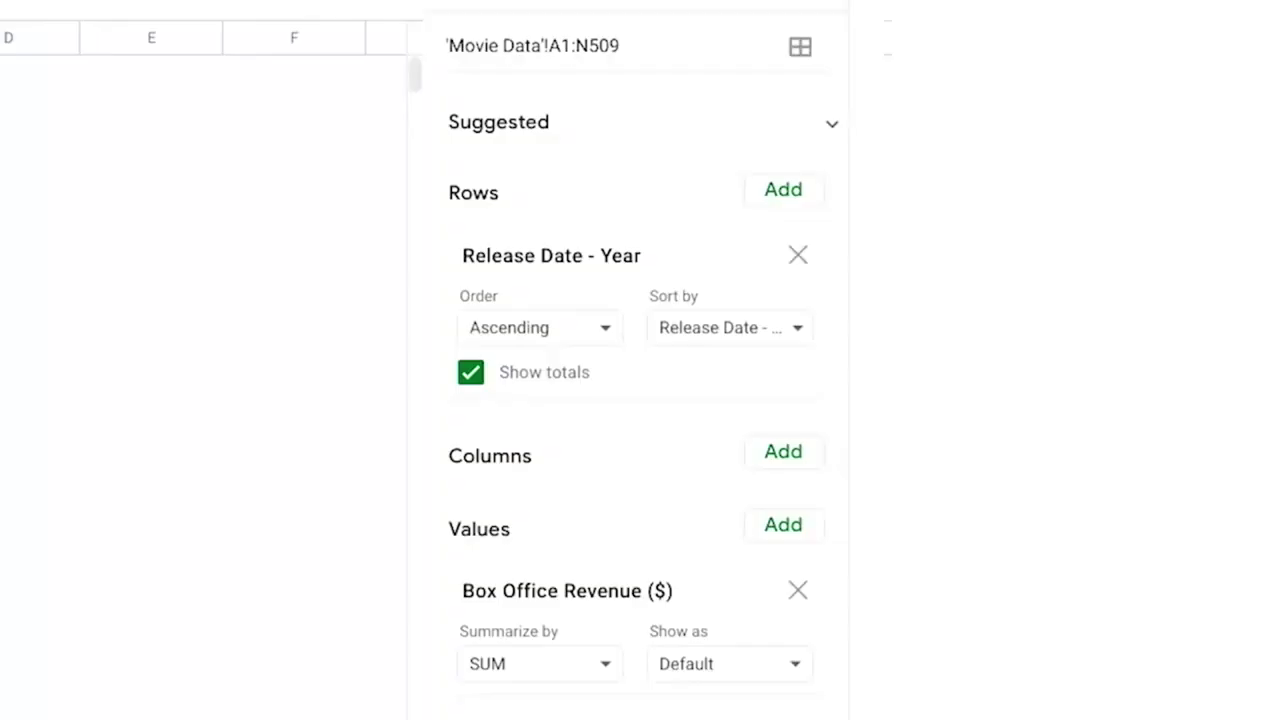
left_click(580, 670)
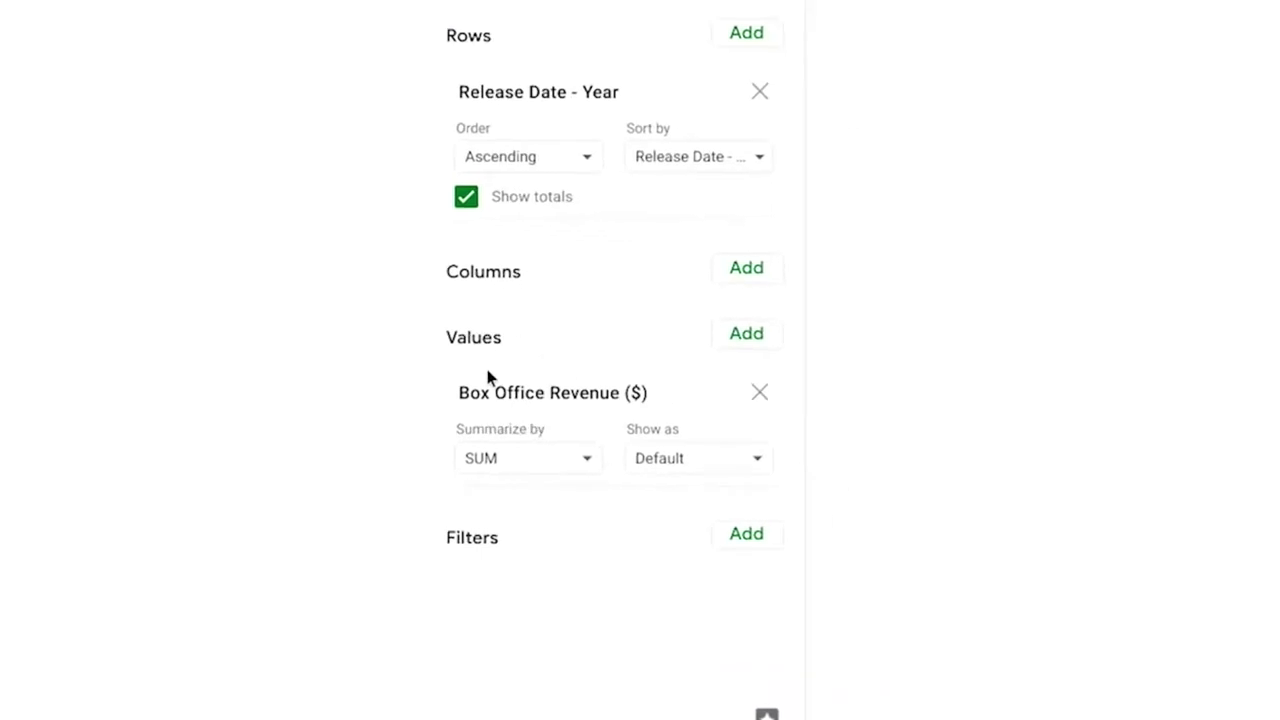
Add Box Office Revenue ($) as a second pivot value summarized by AVERAGE and widen column C to fit it
left_click(742, 336)
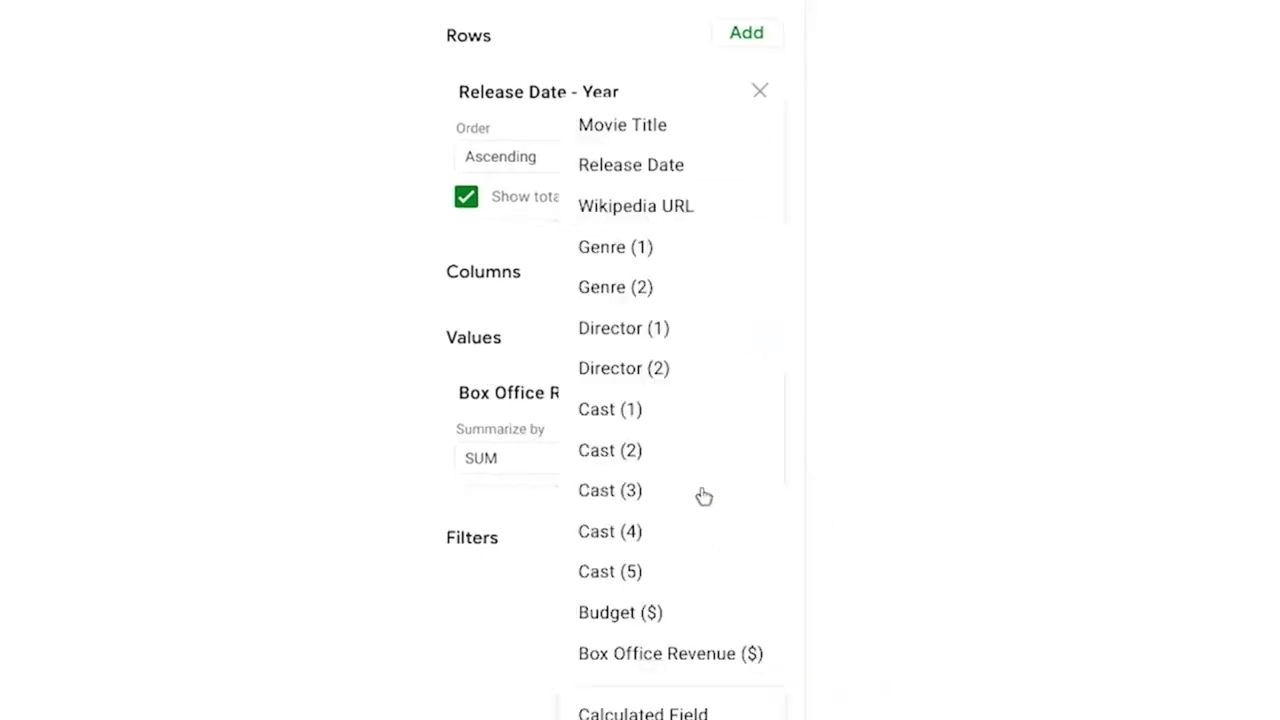
left_click(694, 655)
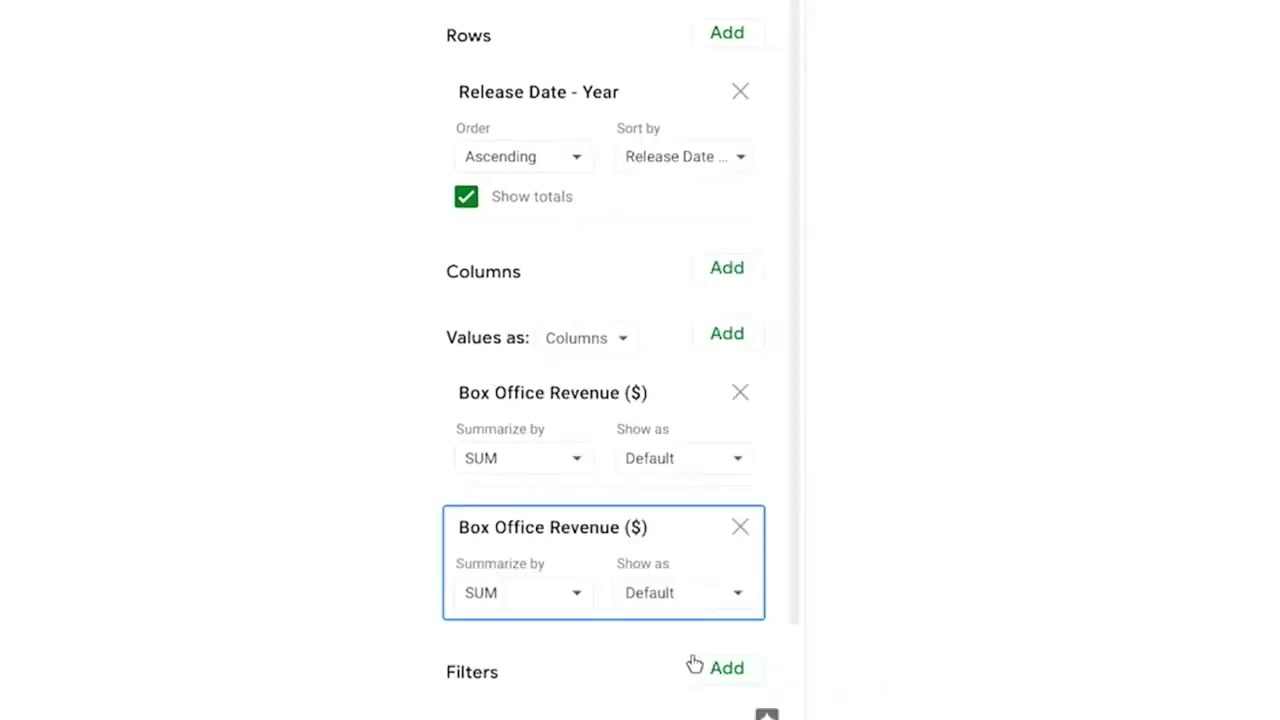
left_click(568, 600)
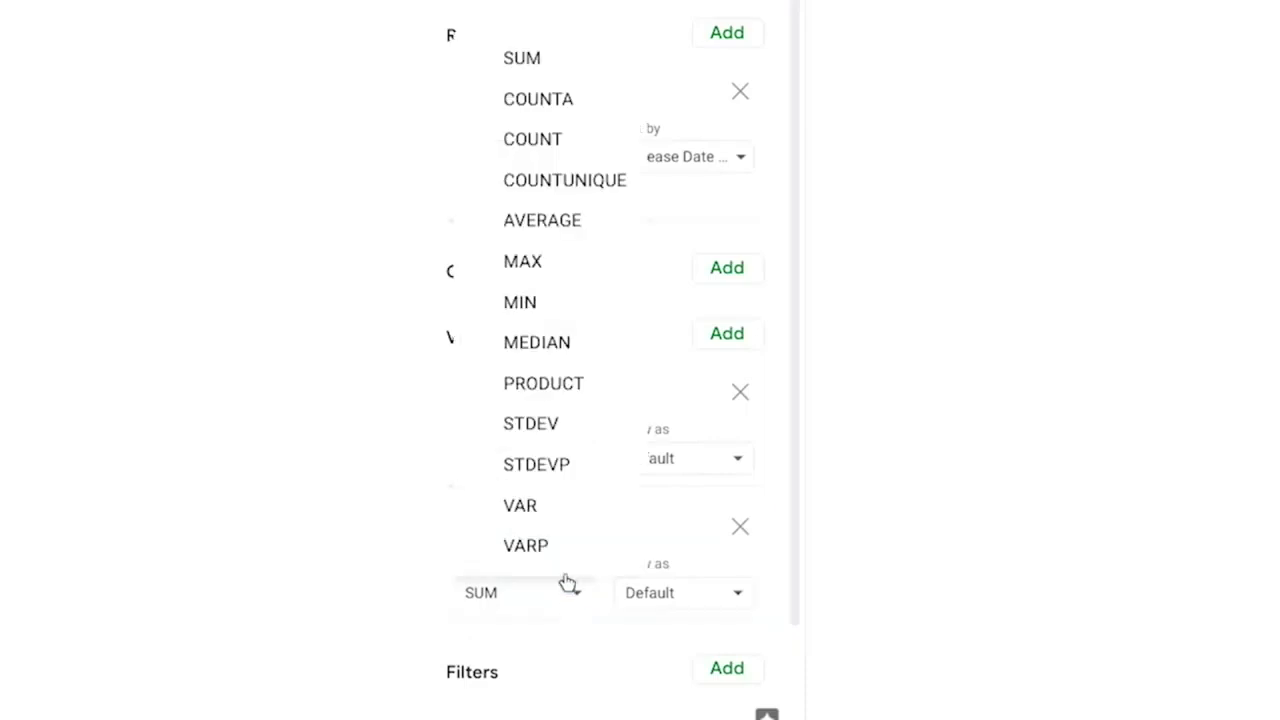
left_click(586, 220)
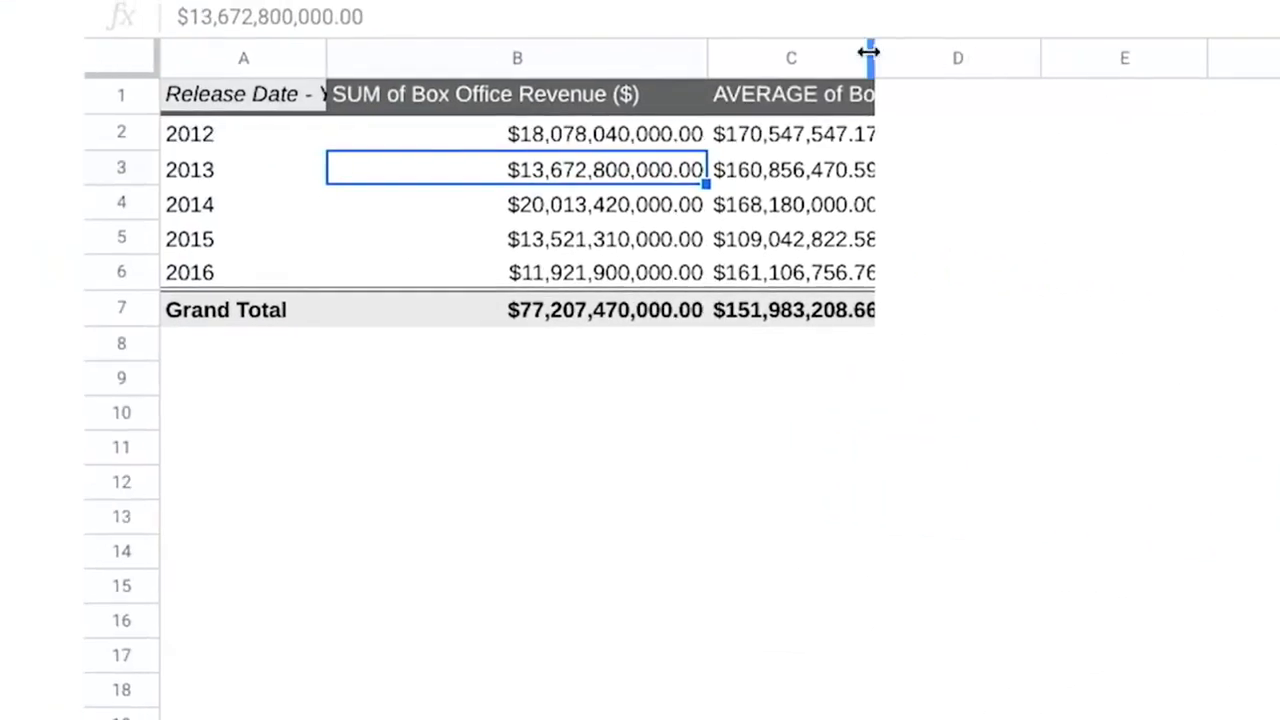
left_click_drag(869, 52, 1176, 60)
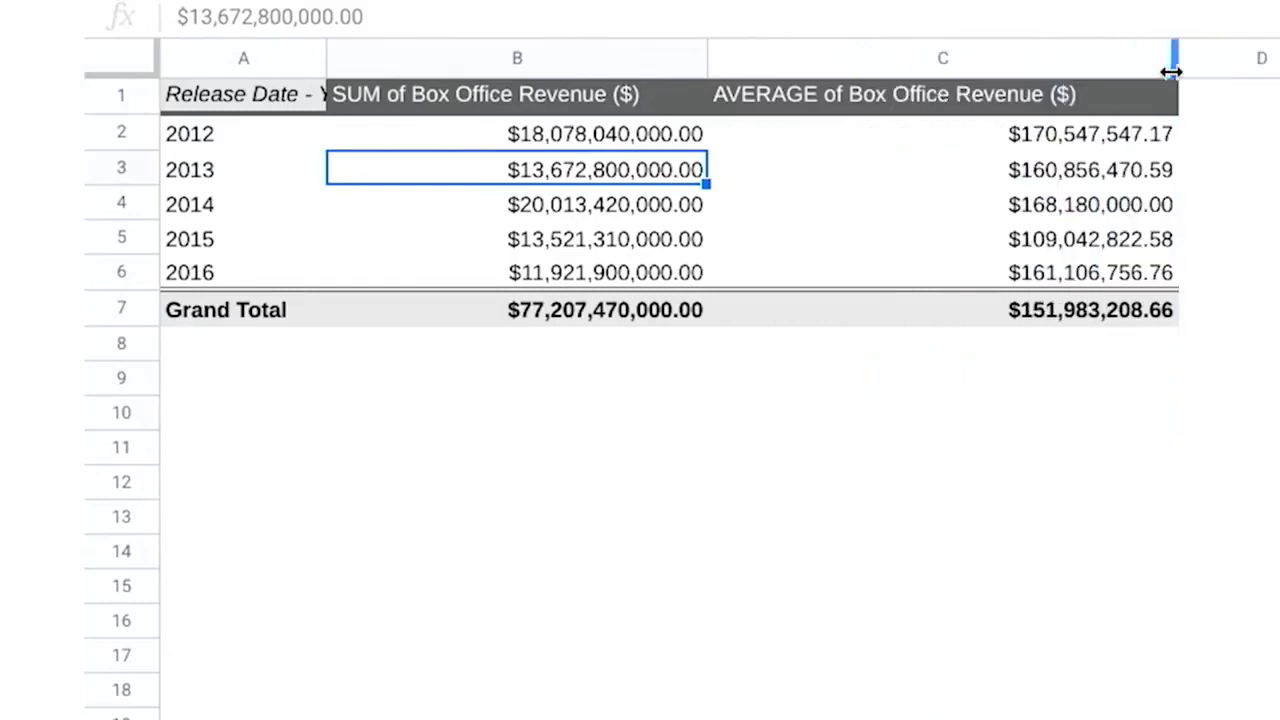
Add Box Office Revenue ($) as a third pivot value summarized by COUNT and widen column D to fit it
left_click(1228, 133)
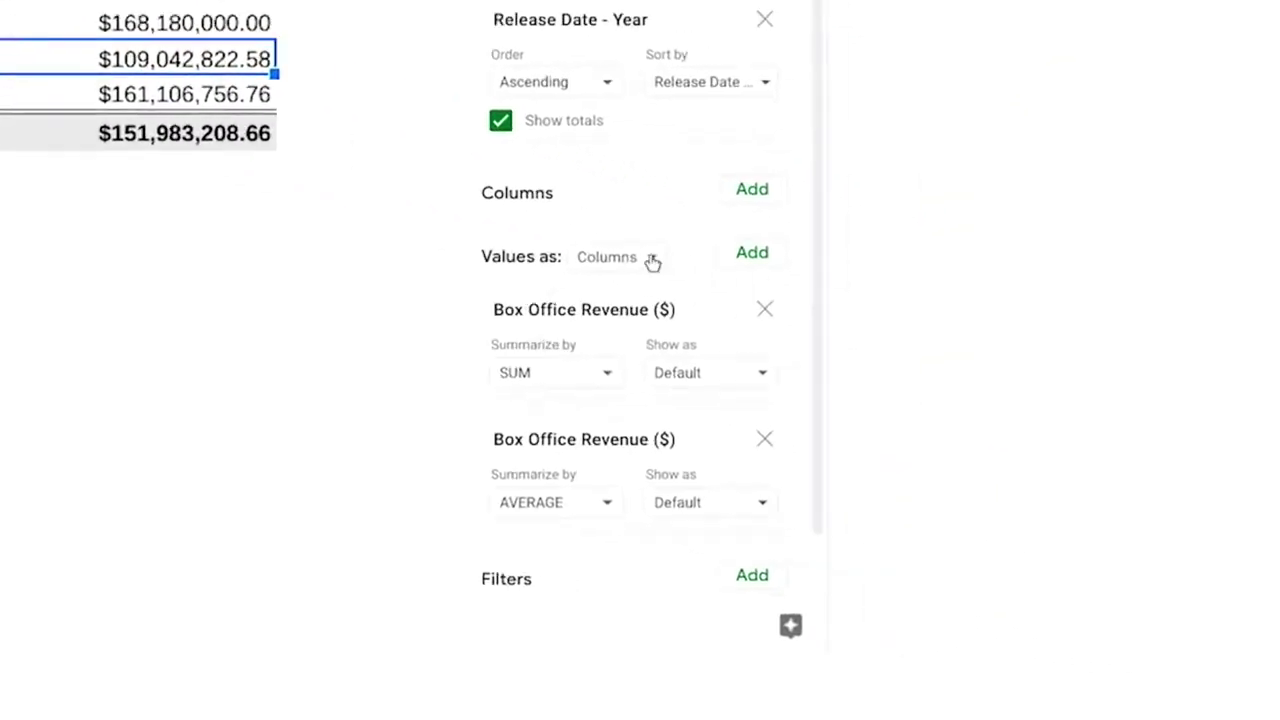
left_click(751, 255)
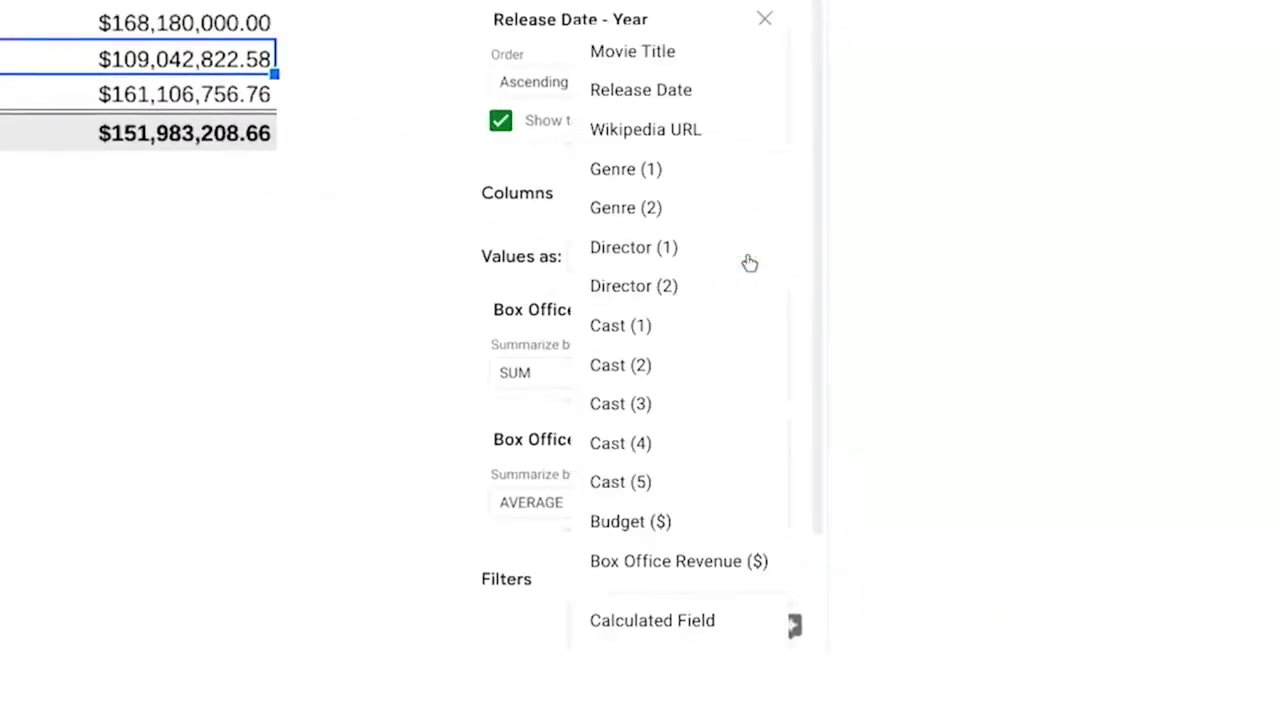
left_click(706, 568)
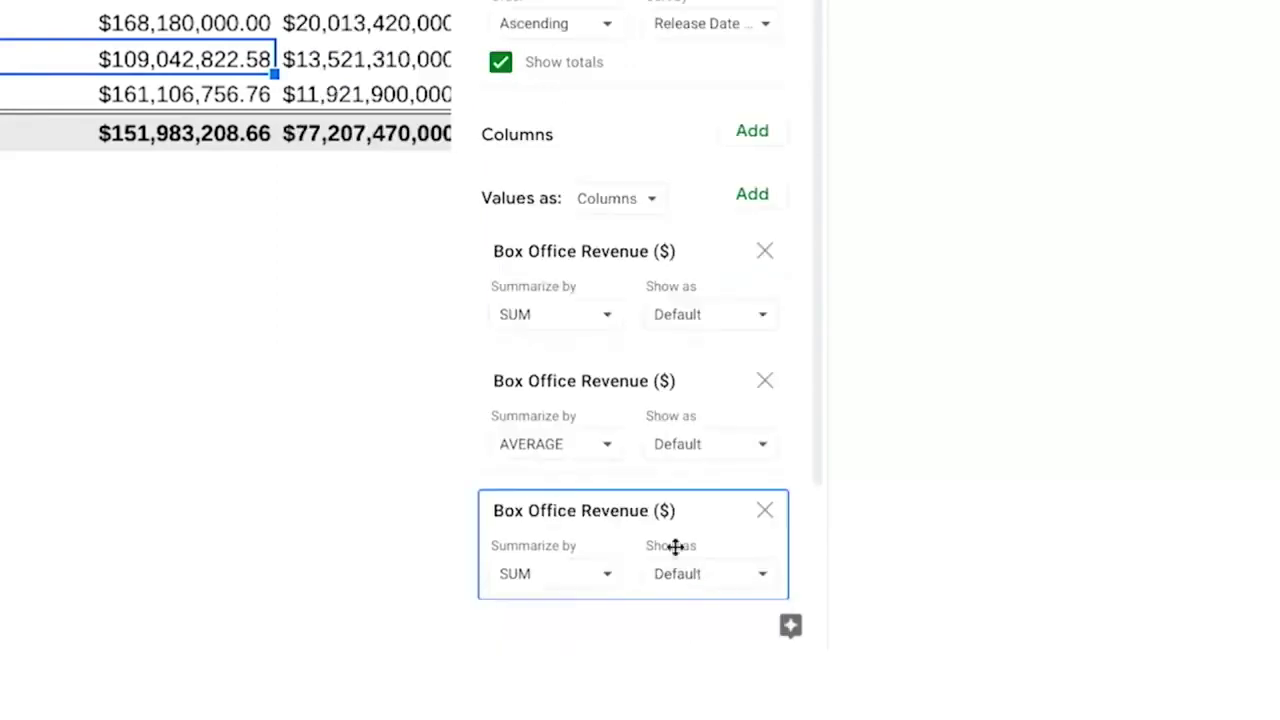
left_click(578, 574)
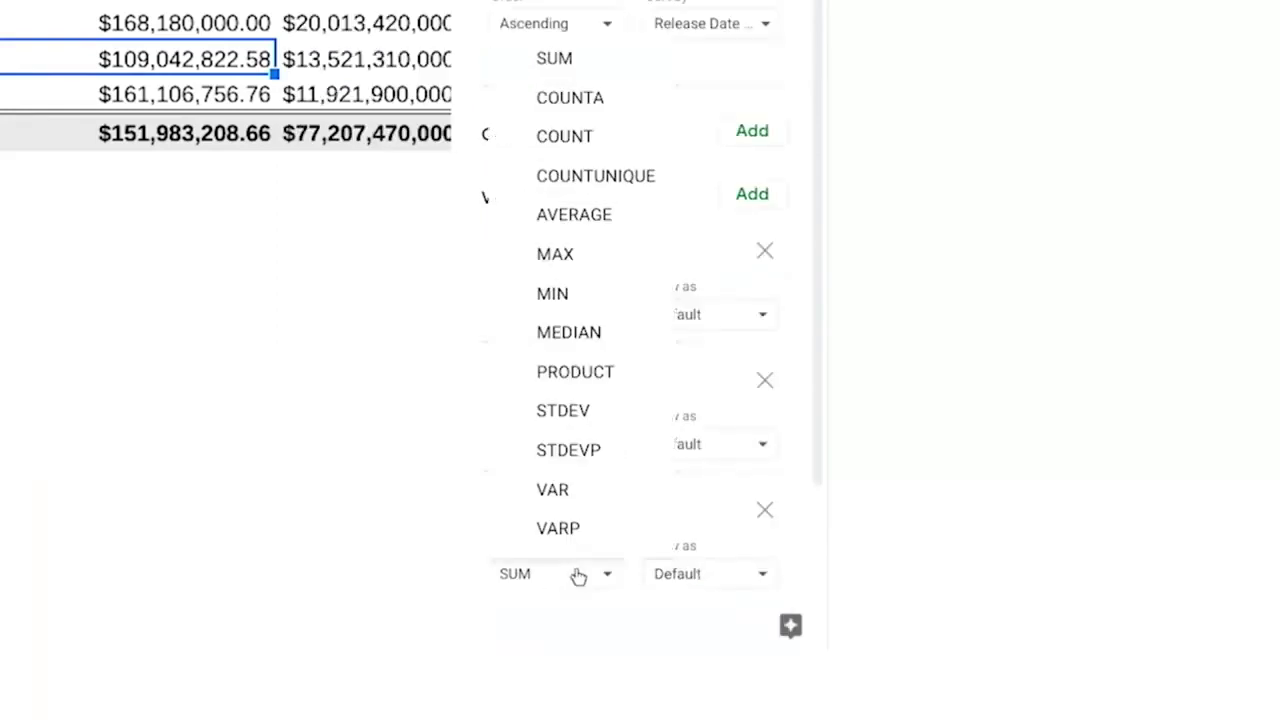
left_click(566, 140)
left_click_drag(977, 106, 1138, 104)
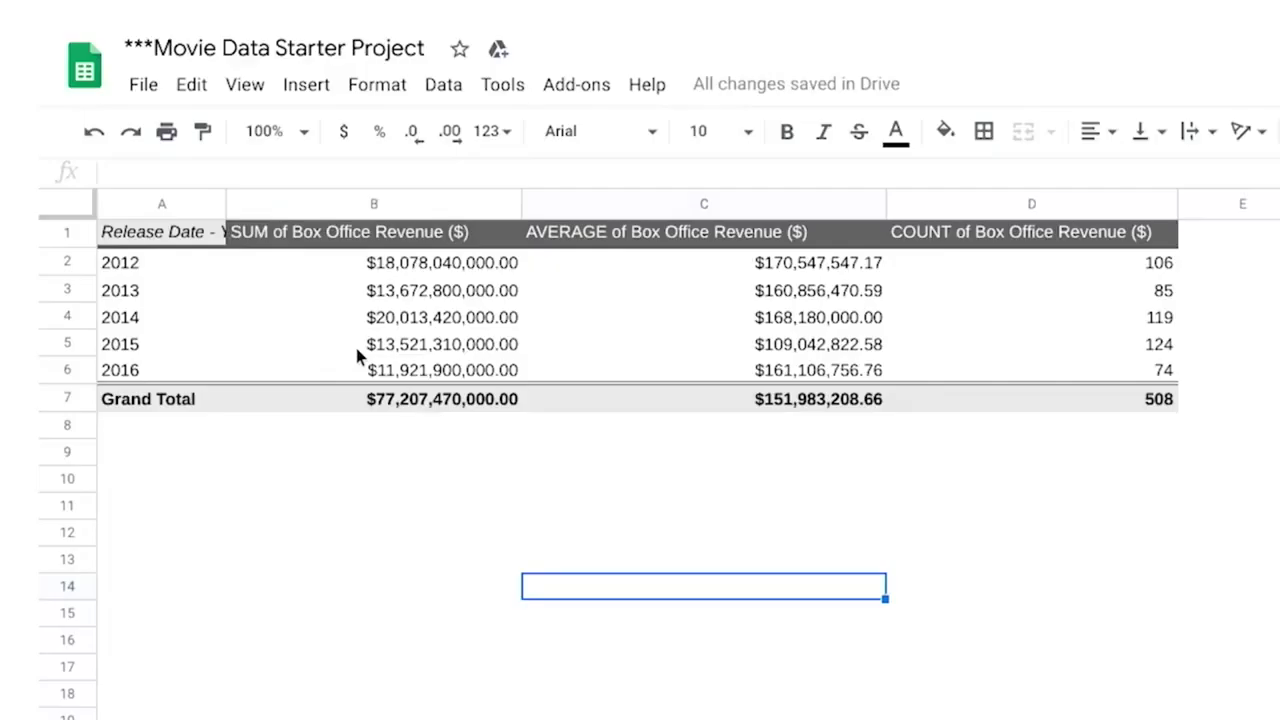
Copy the whole pivot table in A1:D7 and paste it below the original, starting at cell A10
left_click_drag(200, 232, 1074, 409)
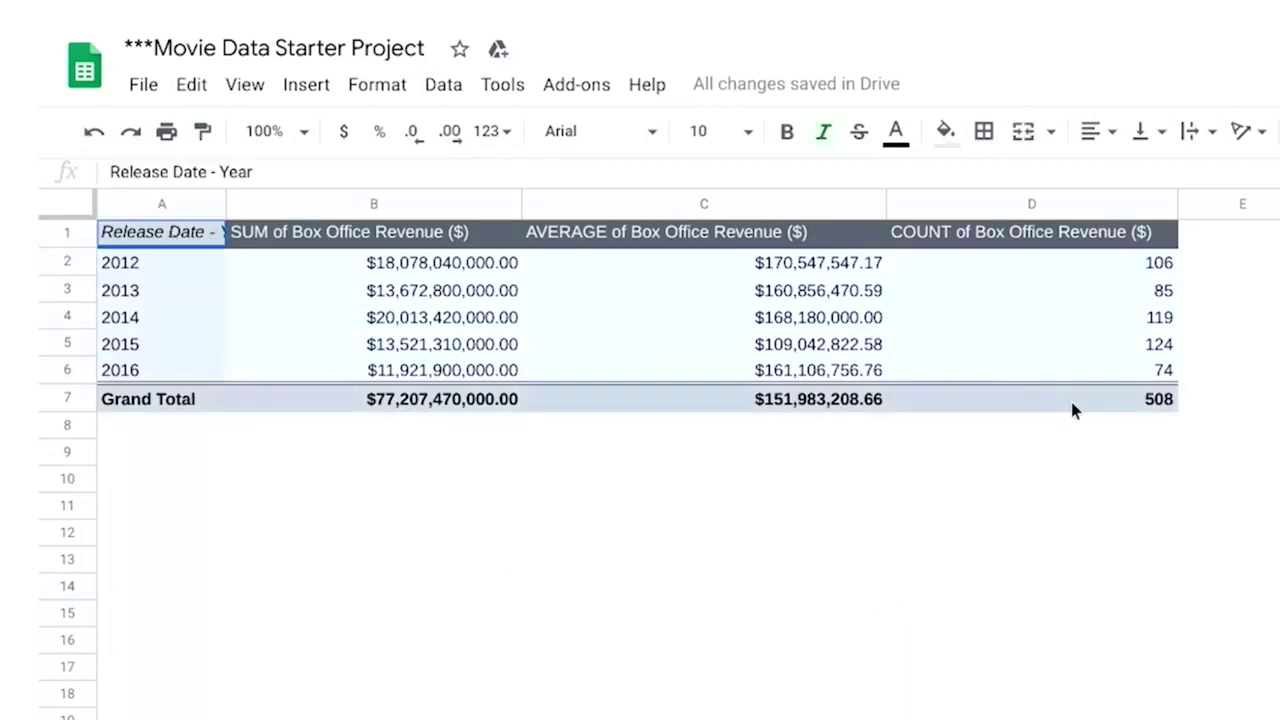
left_click(192, 85)
left_click(246, 280)
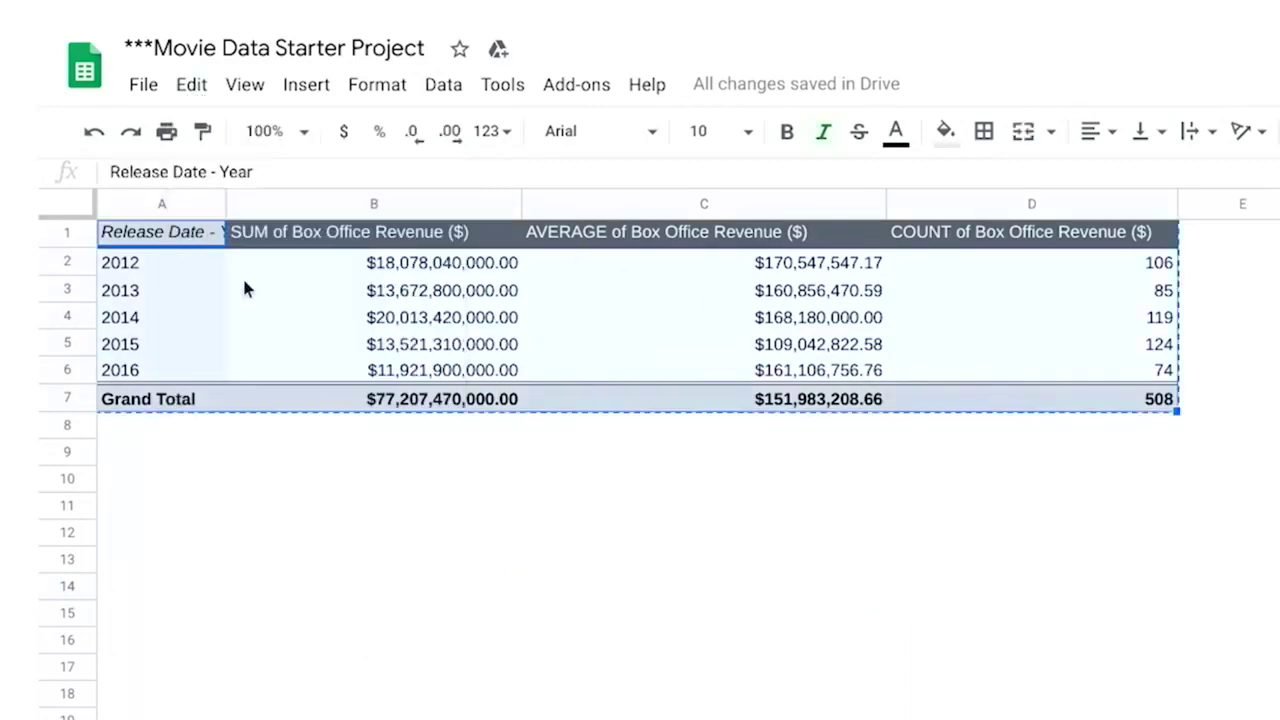
left_click(133, 490)
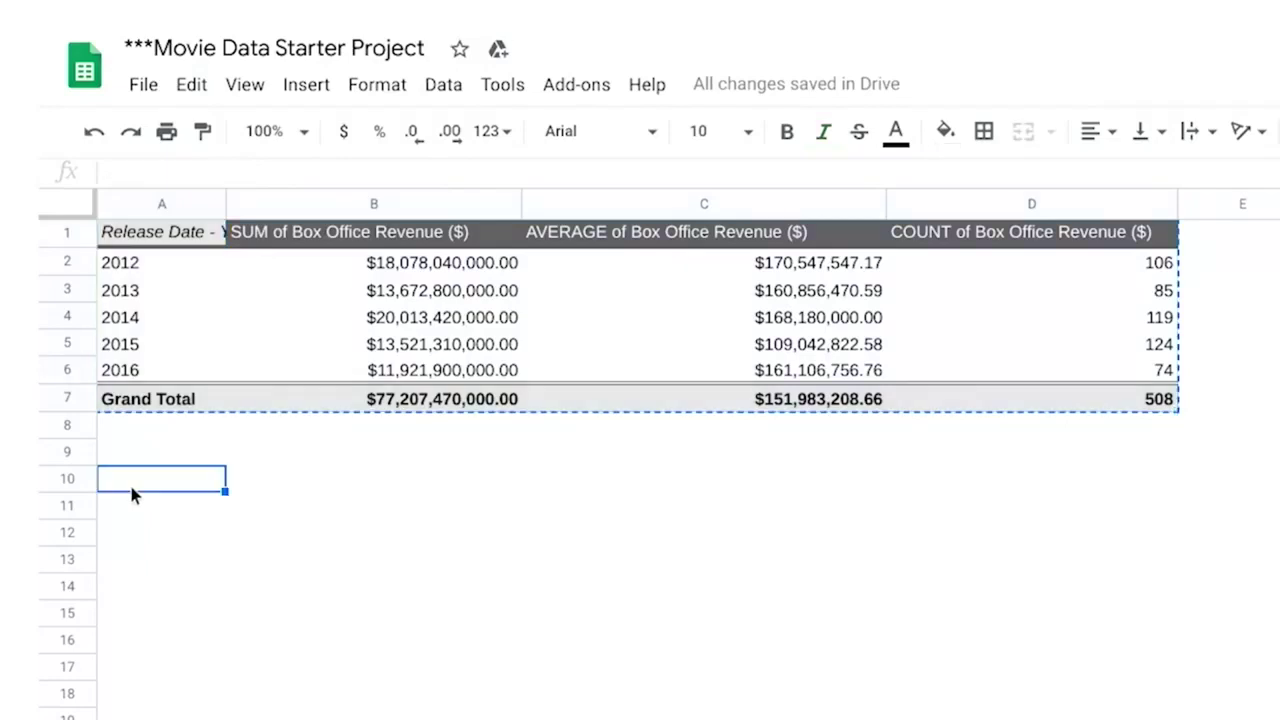
left_click(203, 90)
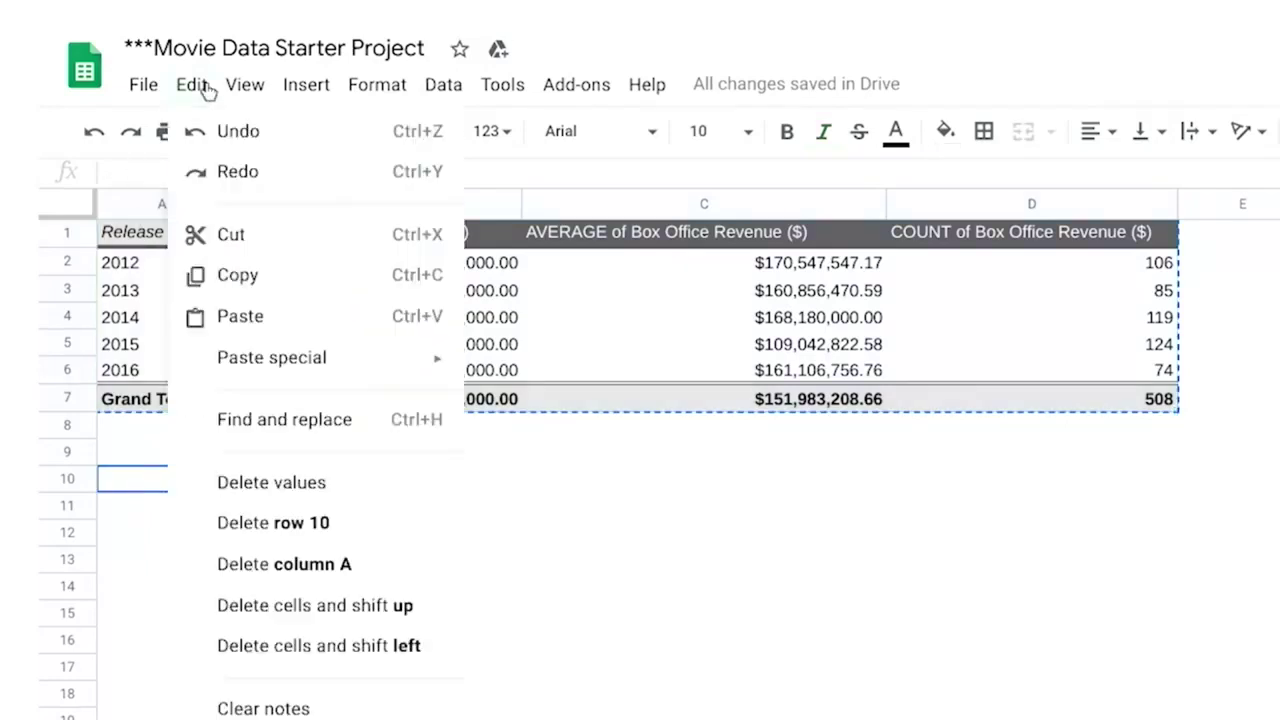
left_click(255, 318)
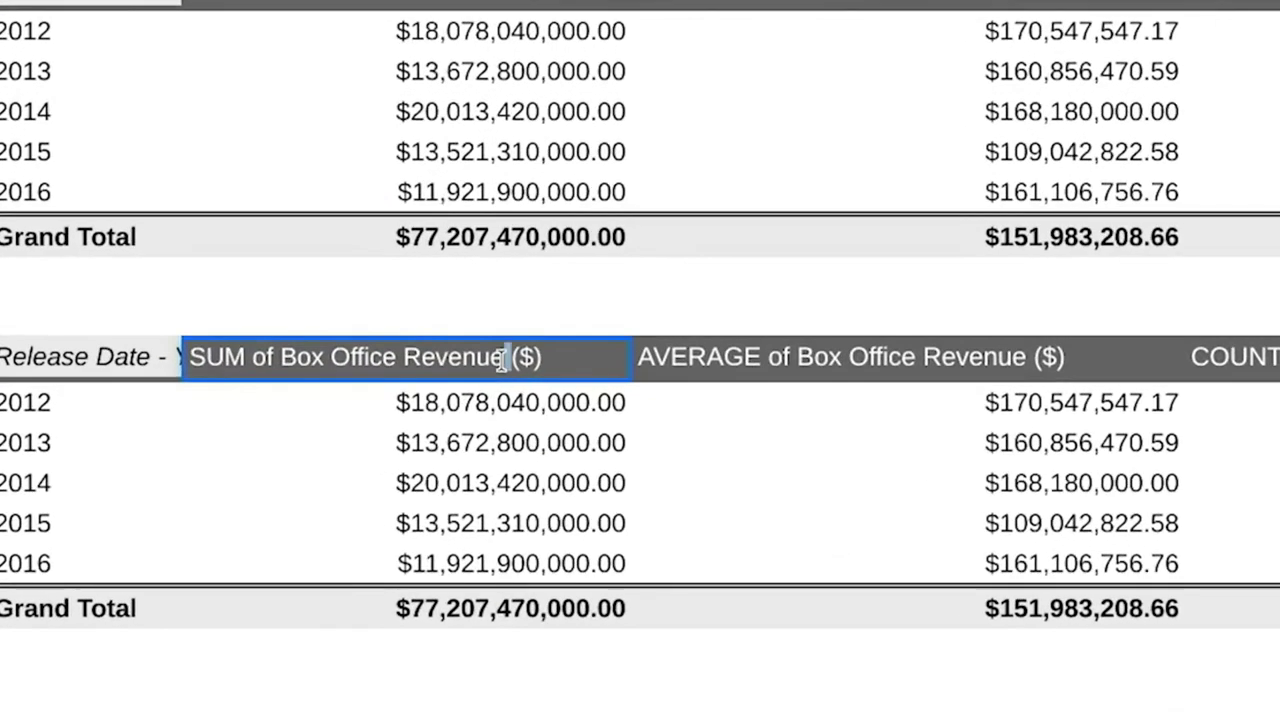
Rename the copied pivot table's value headings as "SUM < $10M", "AVERAGE <$10M" and "COUNT <$10M"
key("BackSpace")
type("SUM < ")
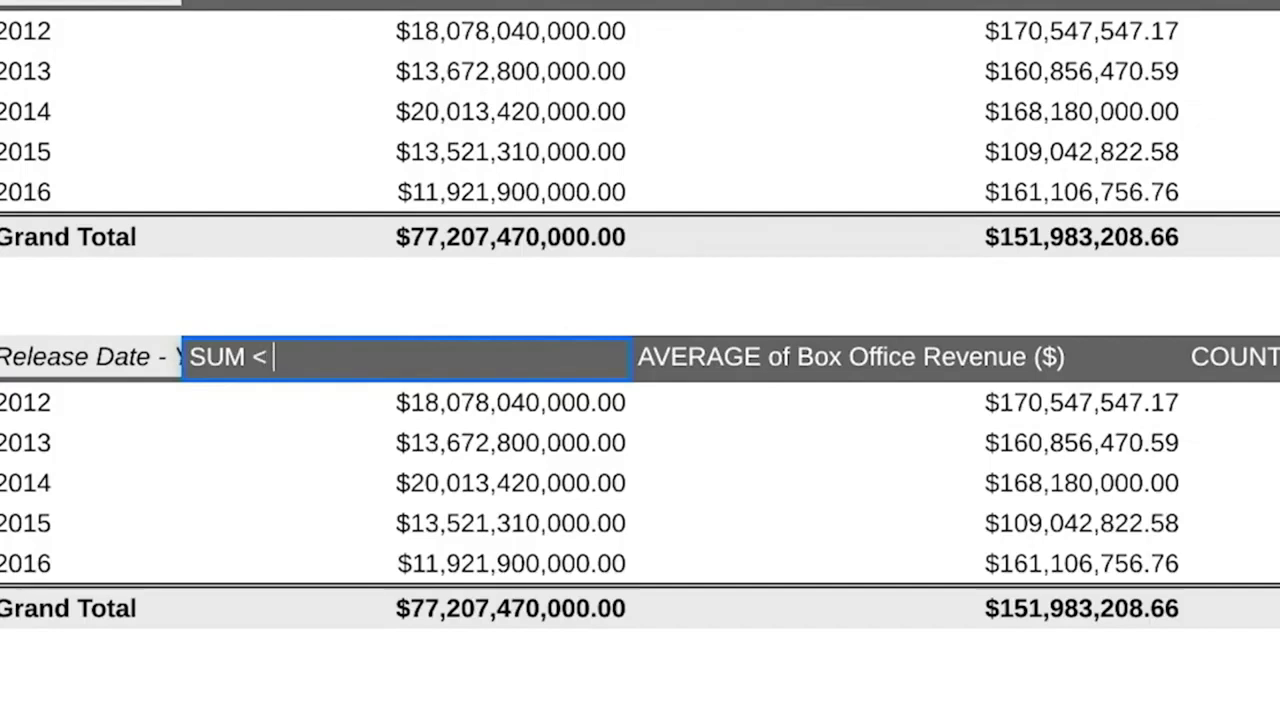
type("$10M")
key("Return")
left_click(920, 365)
type("AVER")
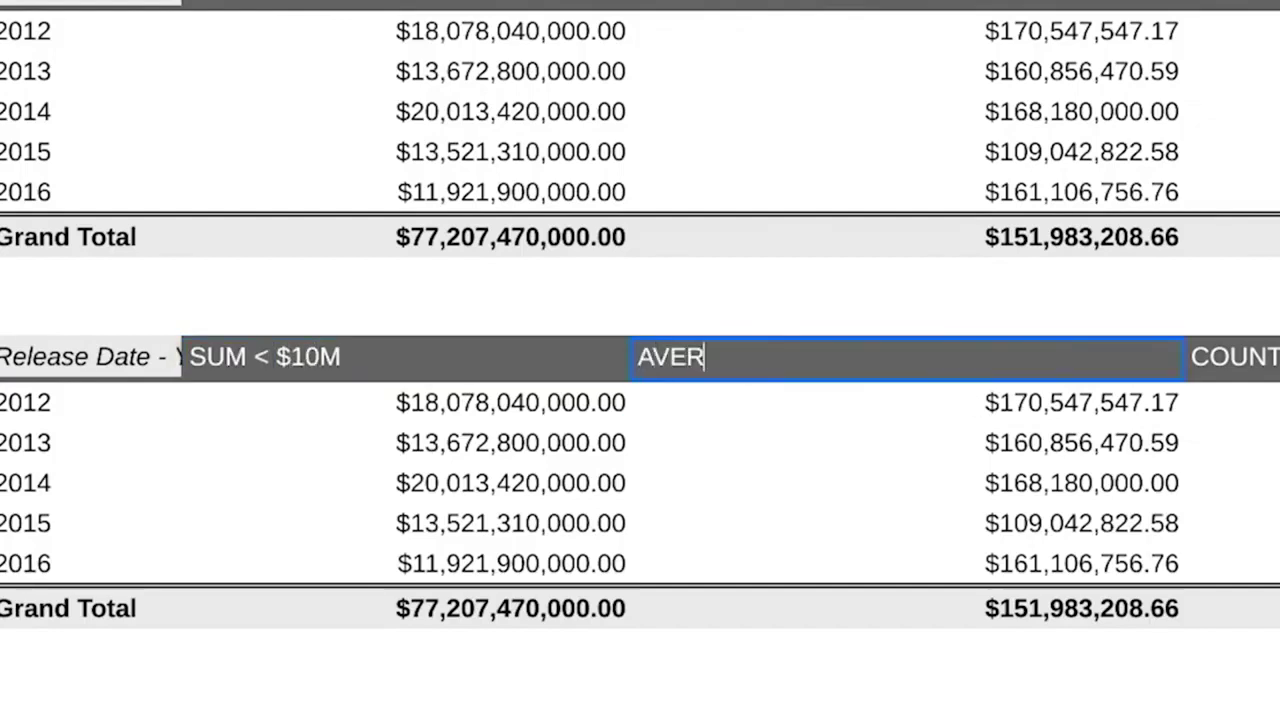
type("AGE  <$10M")
key("Return")
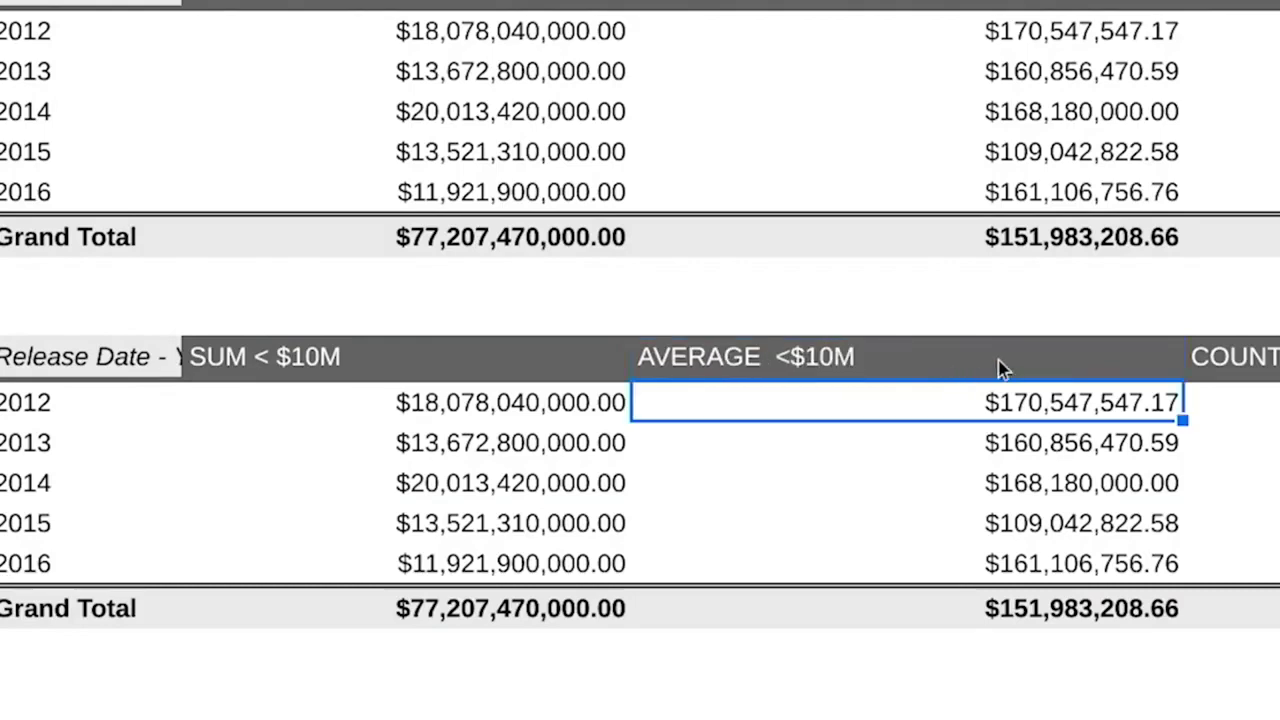
left_click(1229, 358)
left_click(856, 358)
type("COUNT <$10M")
key("Return")
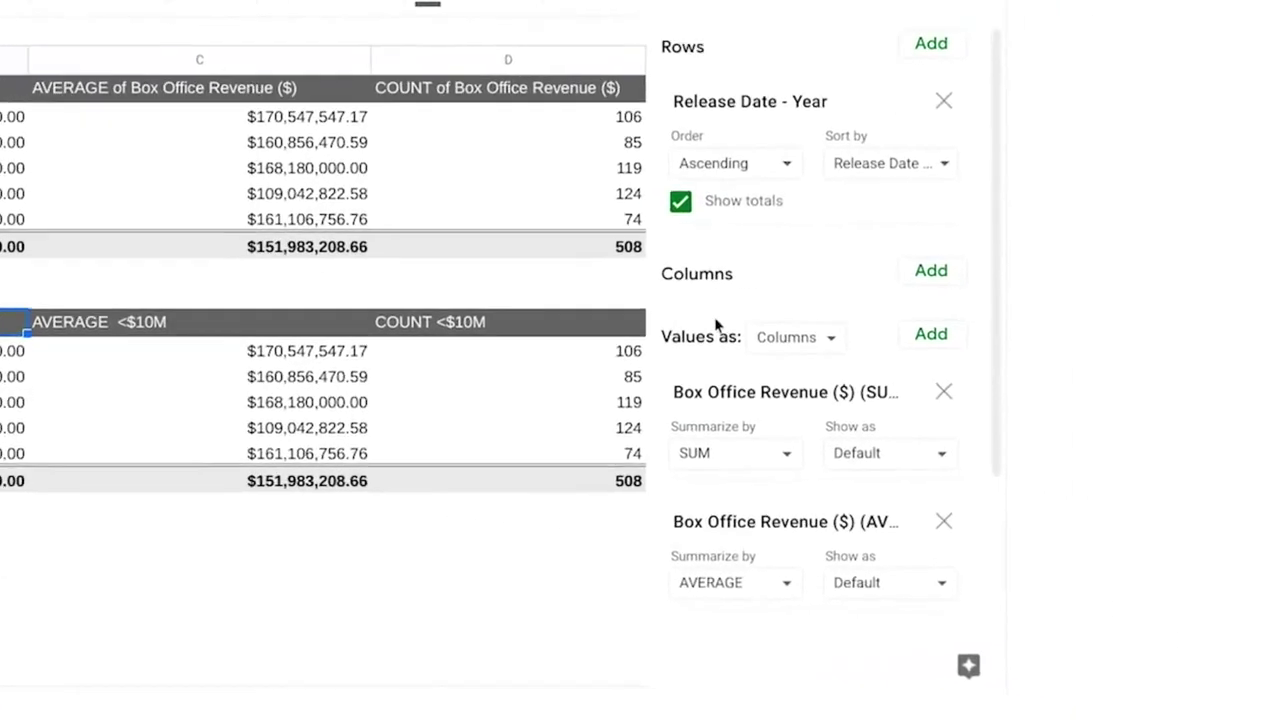
Add Box Office Revenue ($) as a filter on the copied pivot table and look through its list of filter values
scroll(647, 241, "down", 3)
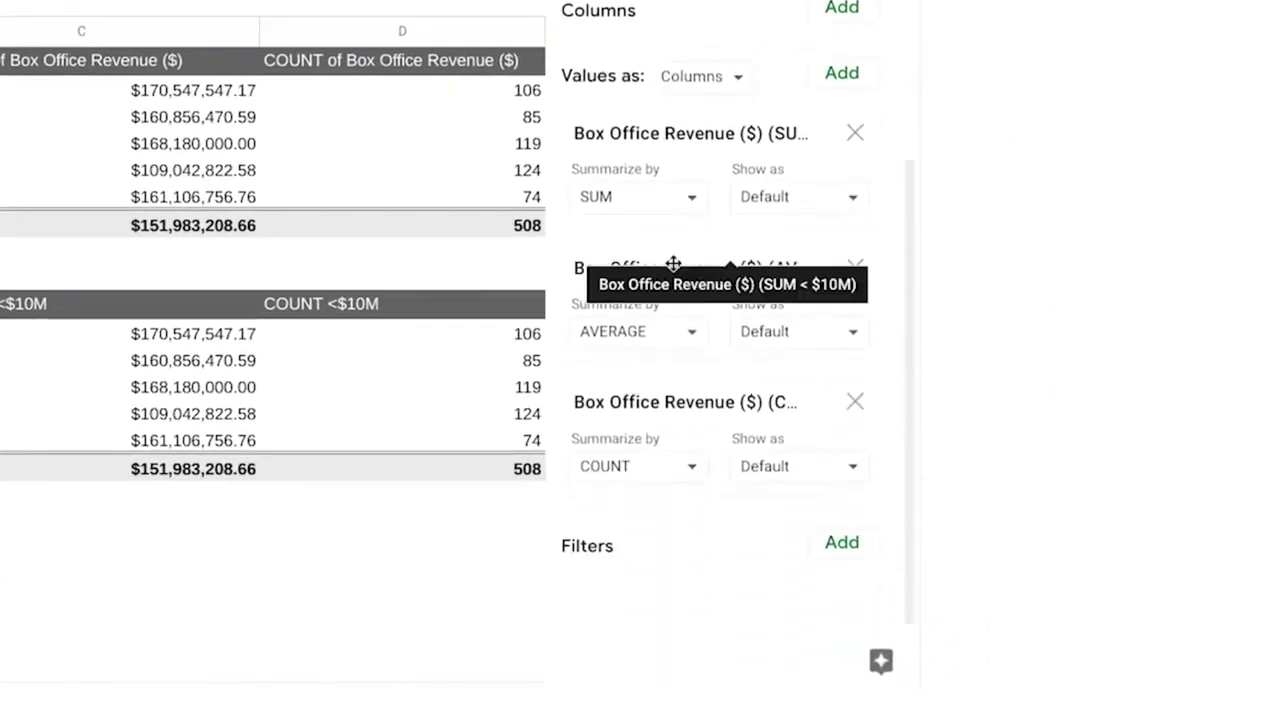
left_click(840, 544)
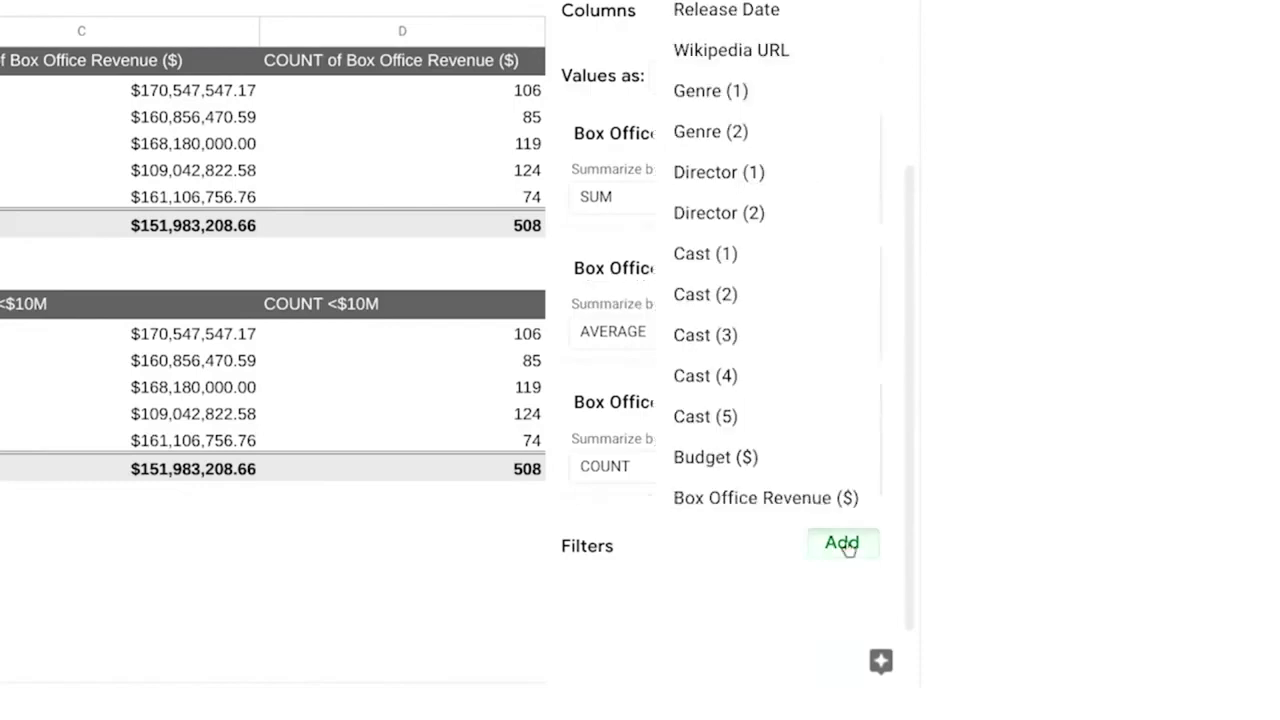
left_click(783, 498)
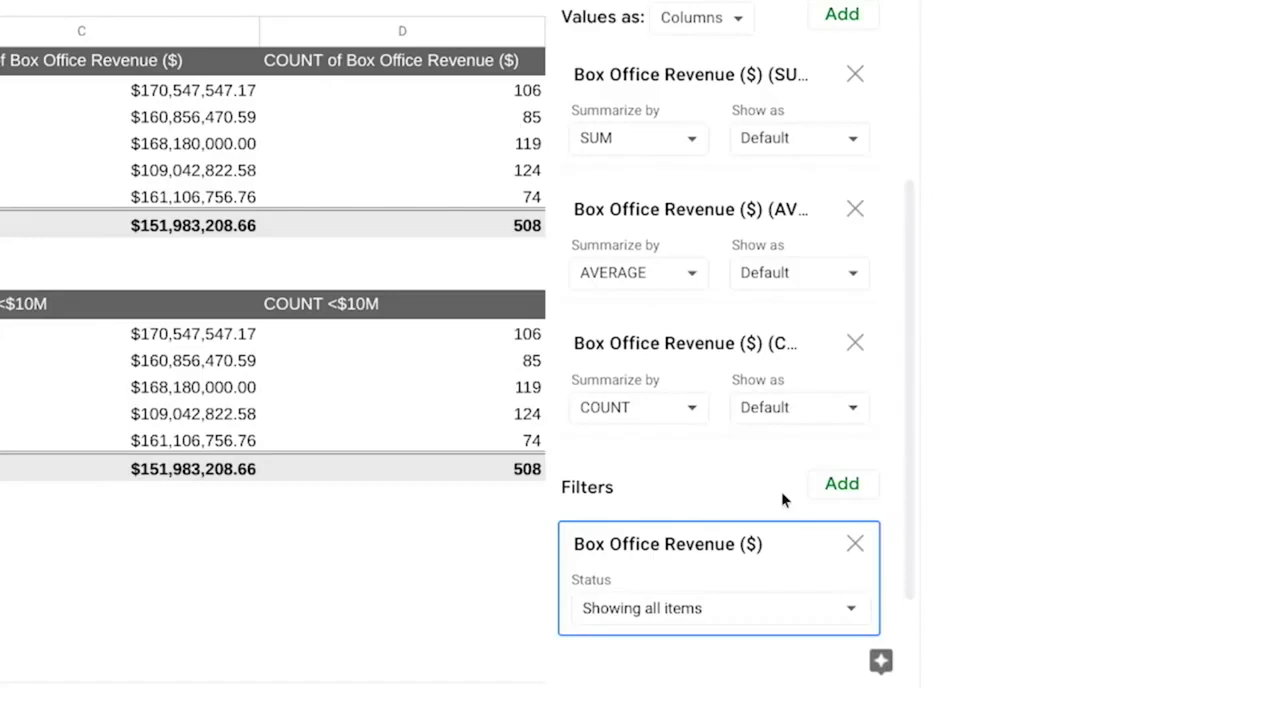
left_click(769, 609)
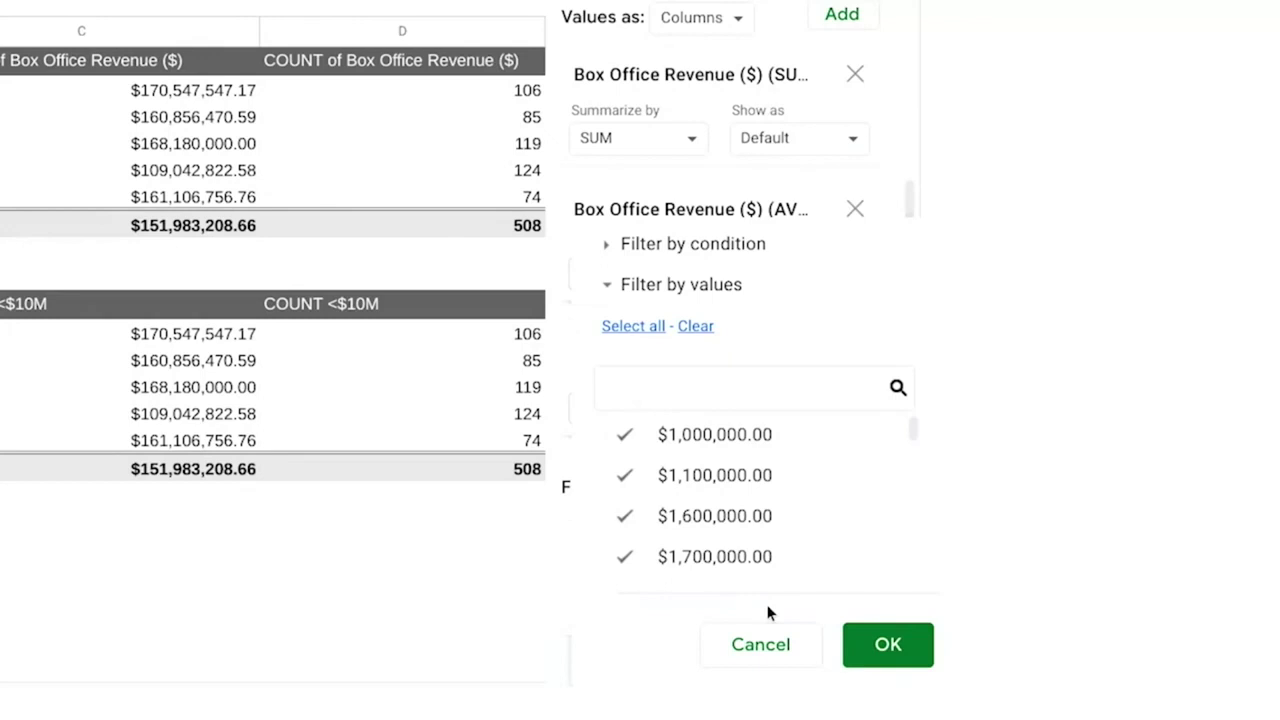
scroll(750, 475, "down", 2)
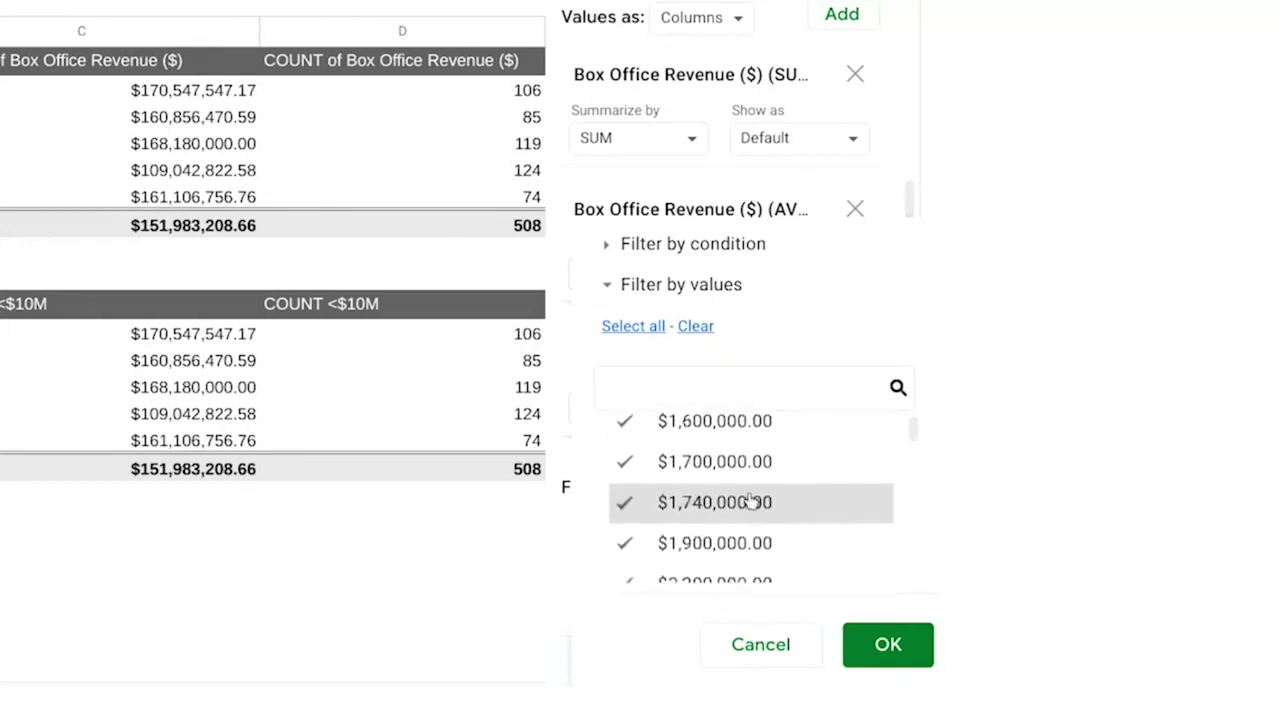
scroll(750, 502, "down", 3)
scroll(751, 505, "up", 4)
scroll(751, 507, "up", 1)
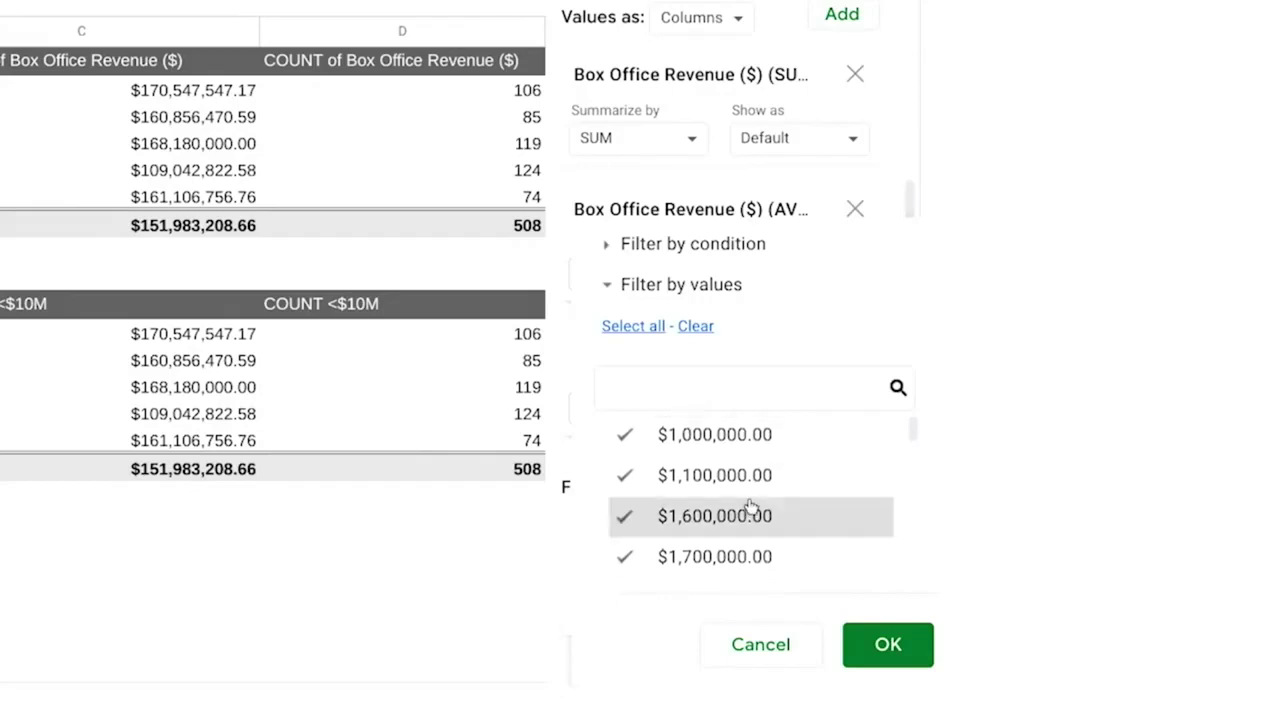
Set the Box Office Revenue ($) filter to the condition Less than 10,000,000.00 and apply it
left_click(607, 248)
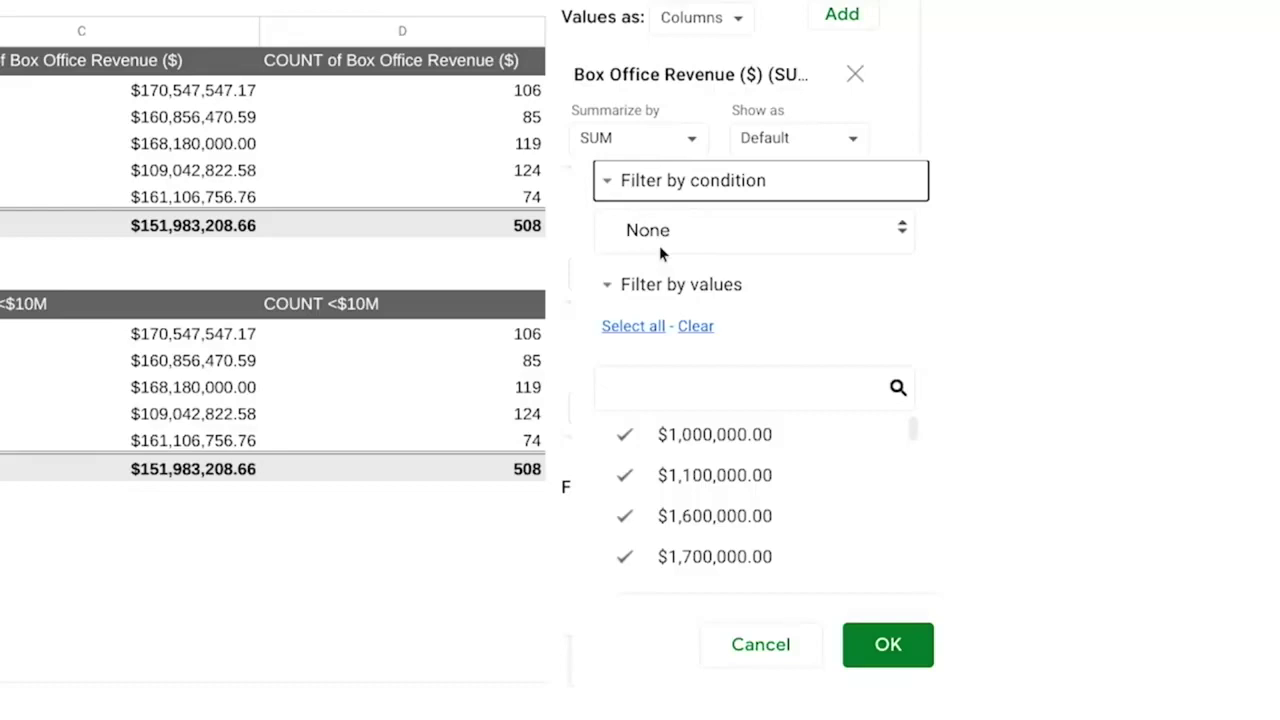
left_click(695, 235)
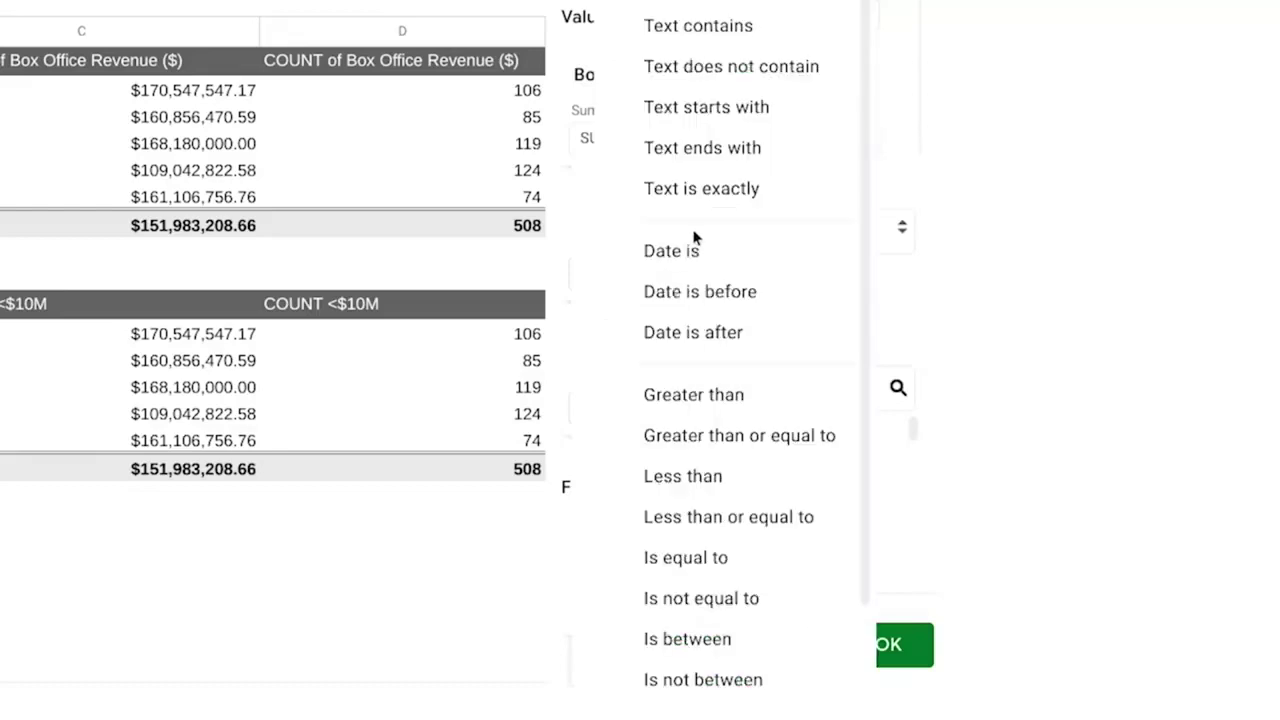
left_click(716, 478)
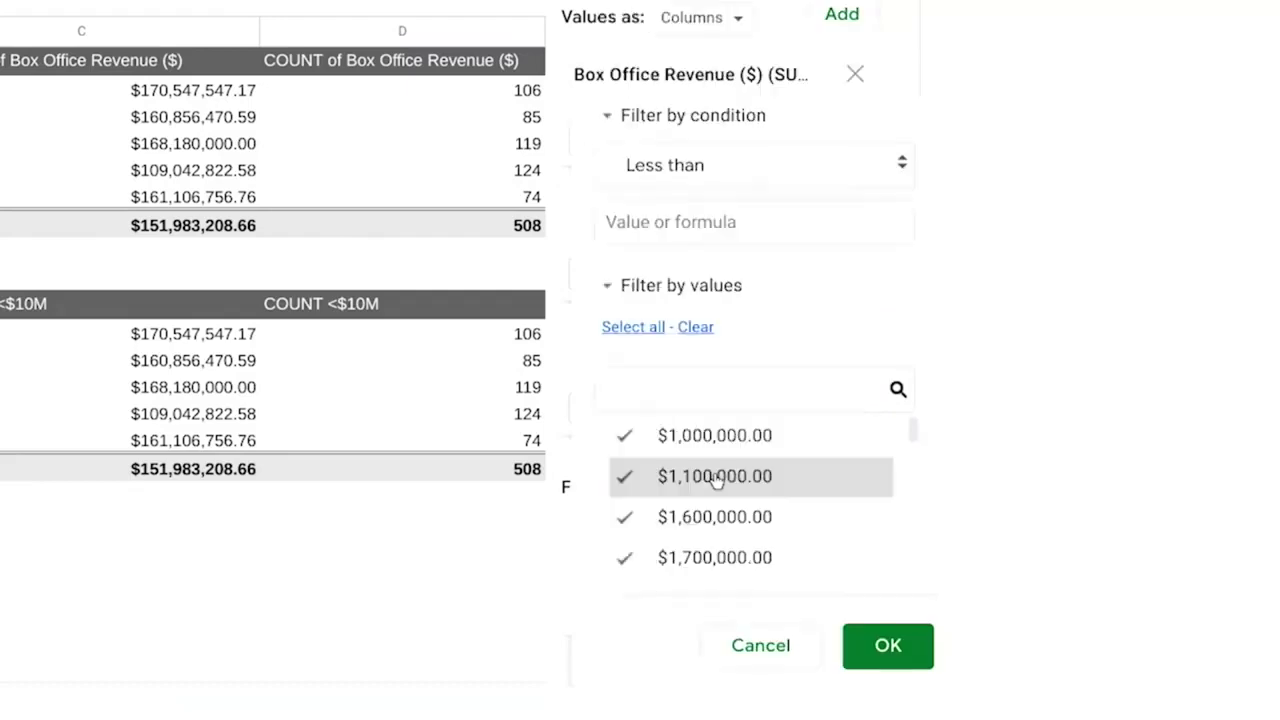
left_click(684, 224)
type("10,000,00")
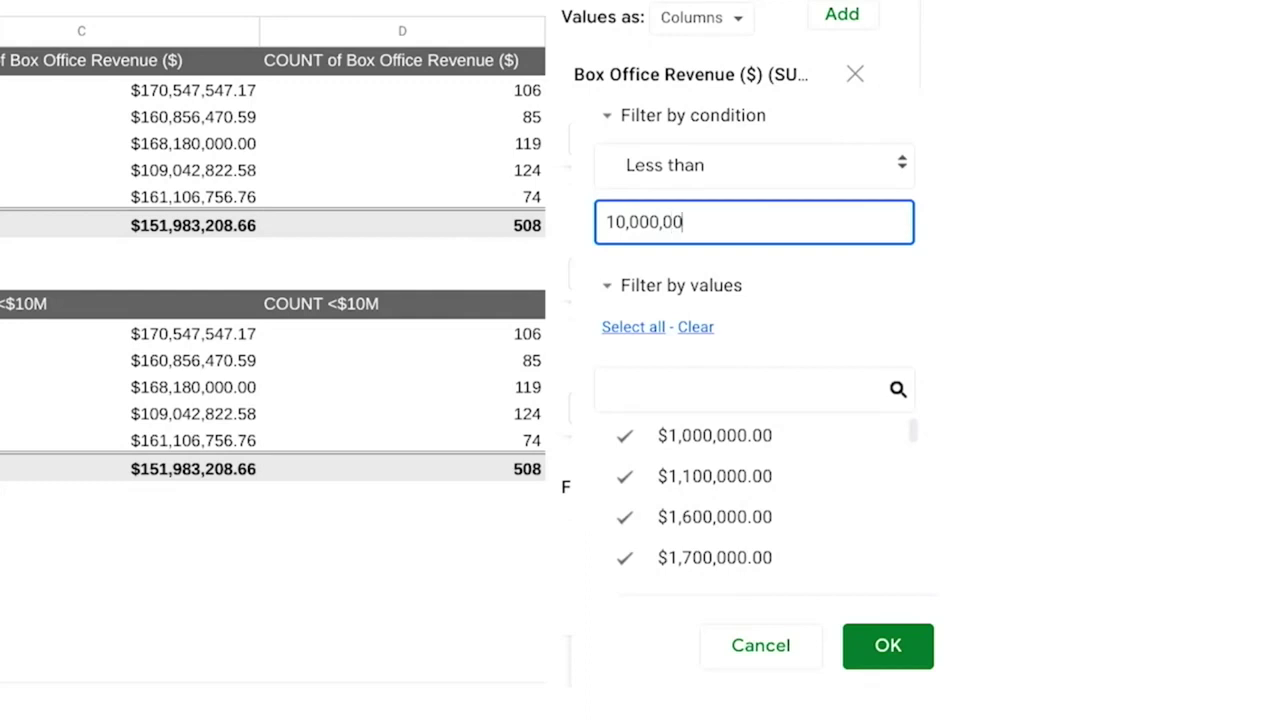
type("0.00")
left_click(916, 656)
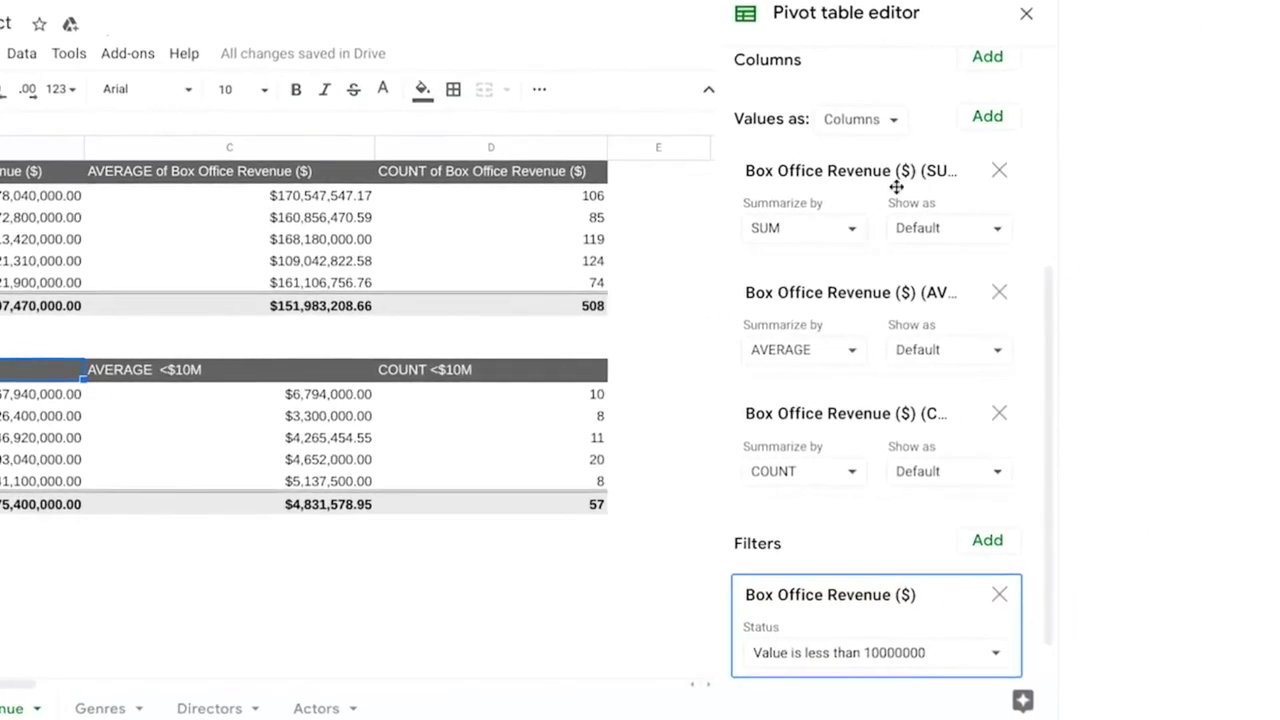
Add a calculated field to the values of the copied pivot table
left_click(988, 118)
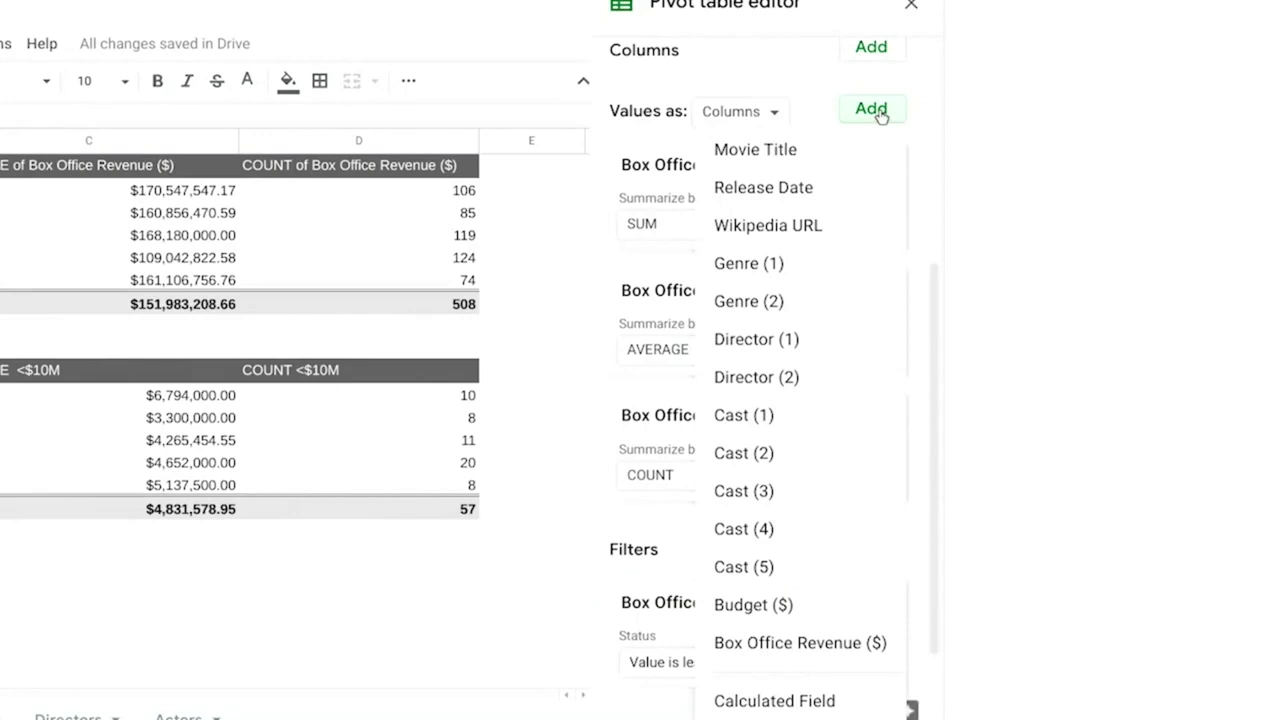
left_click(801, 704)
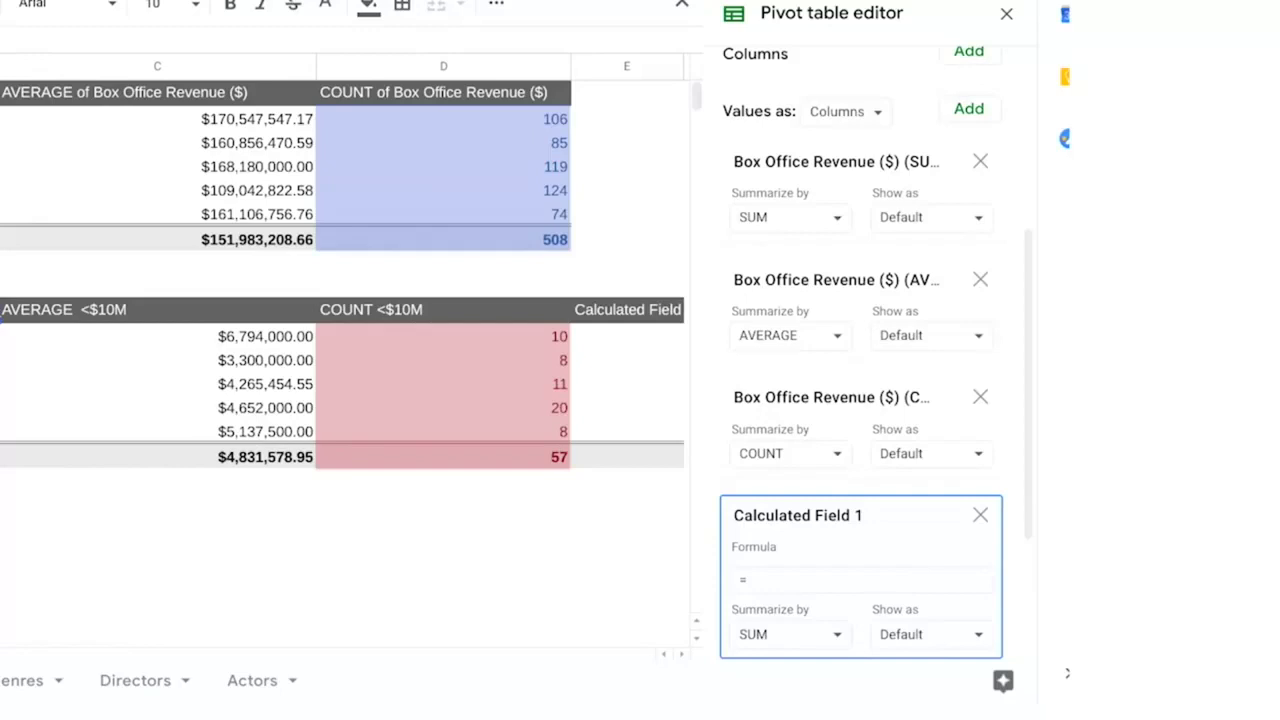
Try the formula =COUNT('<$10M)/COUNT('Box Office Revenue($)') in the calculated field
left_click(853, 583)
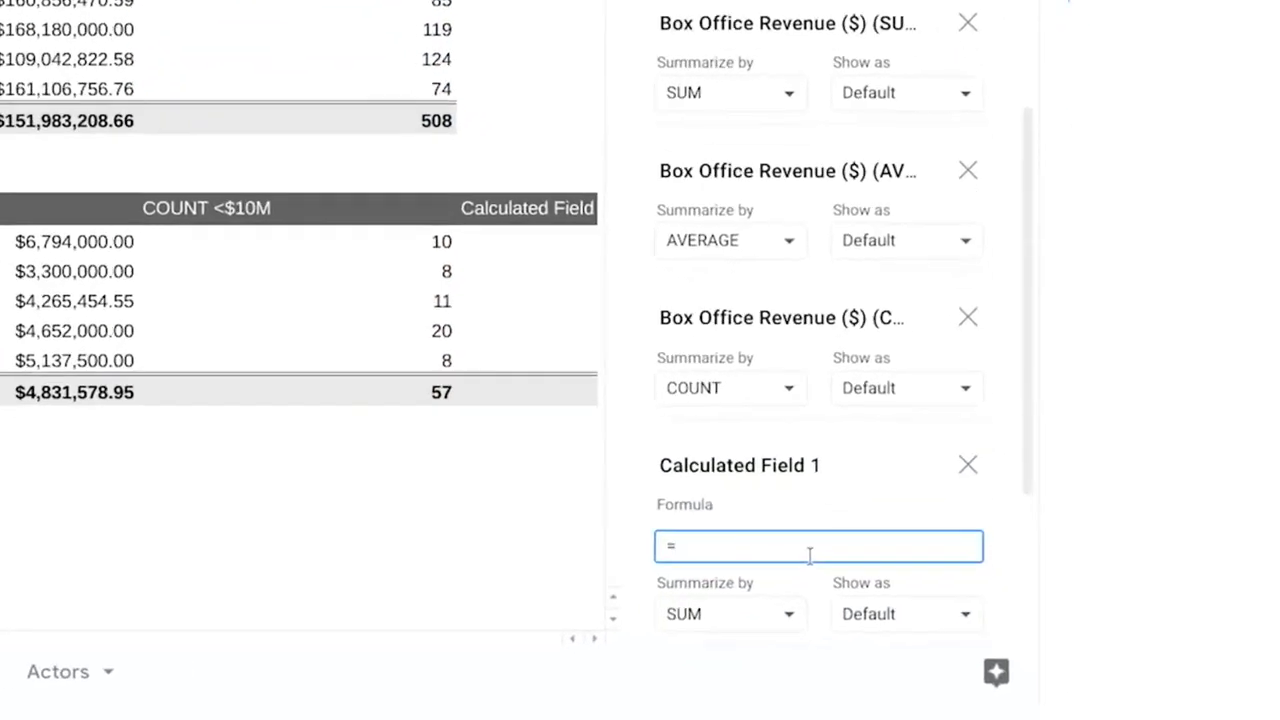
type("COUNT")
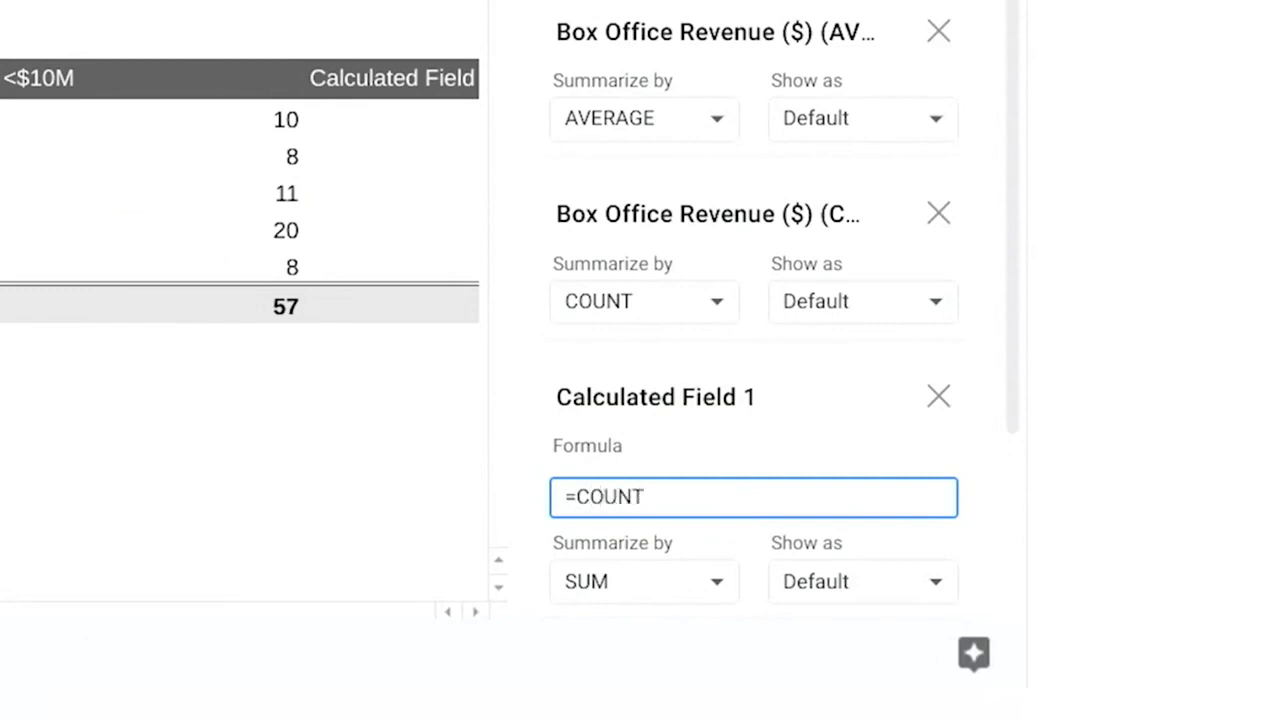
type("('<$10M)")
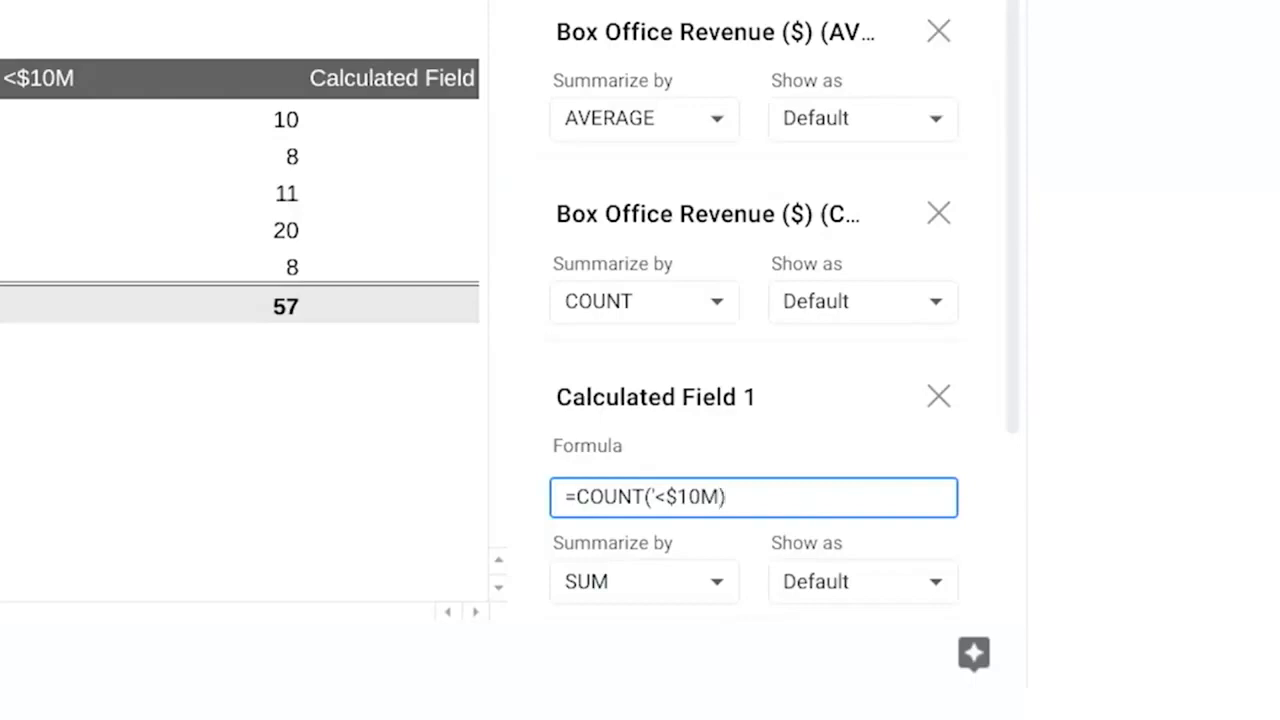
type("/COUNT(")
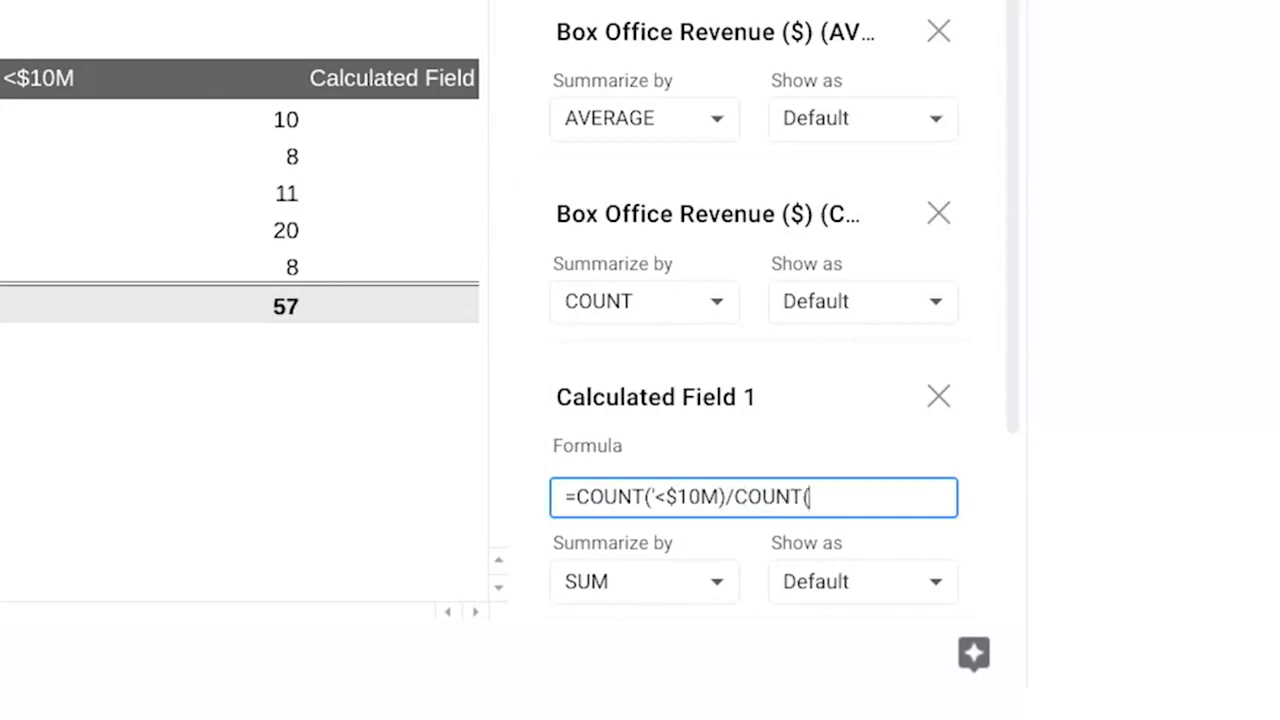
type("'Box Office Revenue")
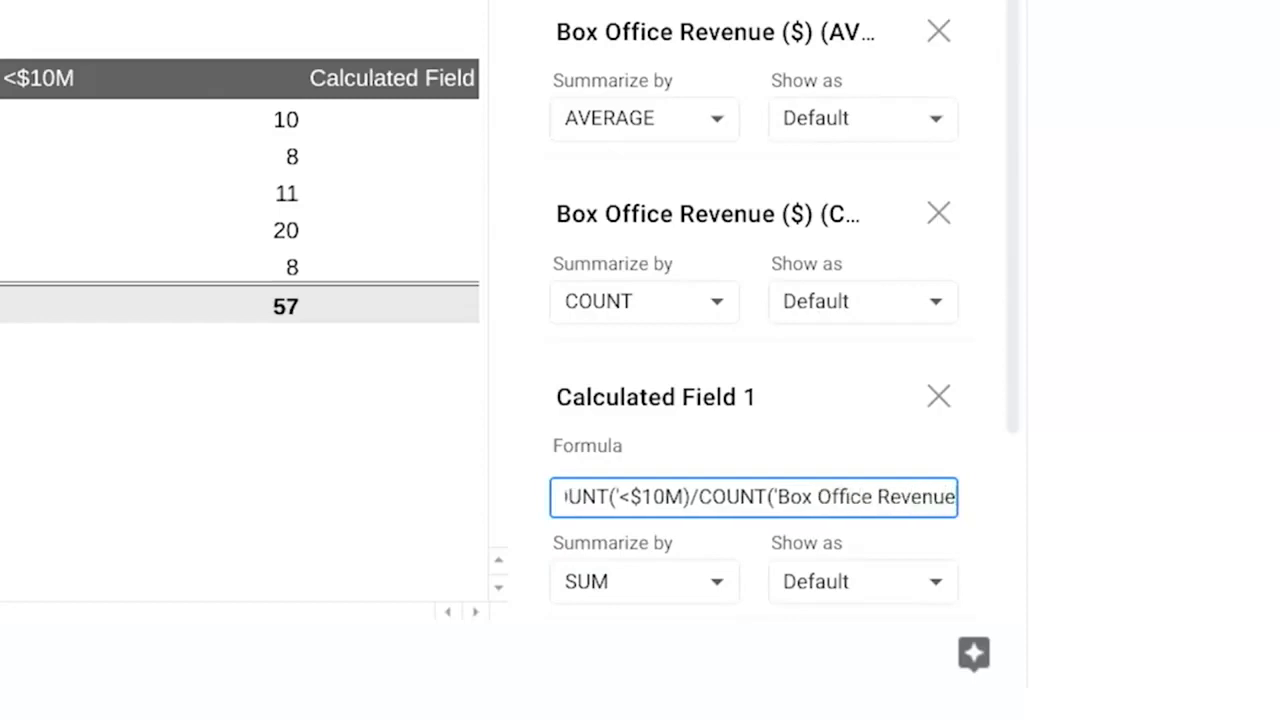
type("($)'")
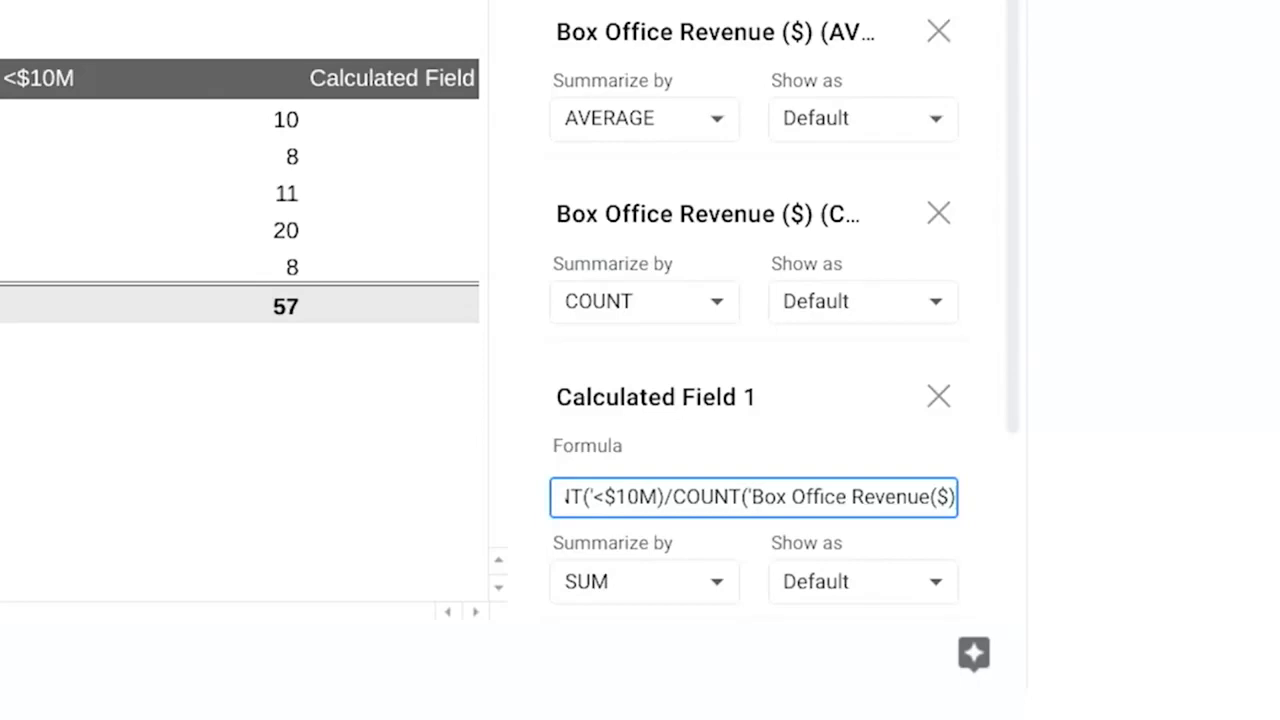
type(")")
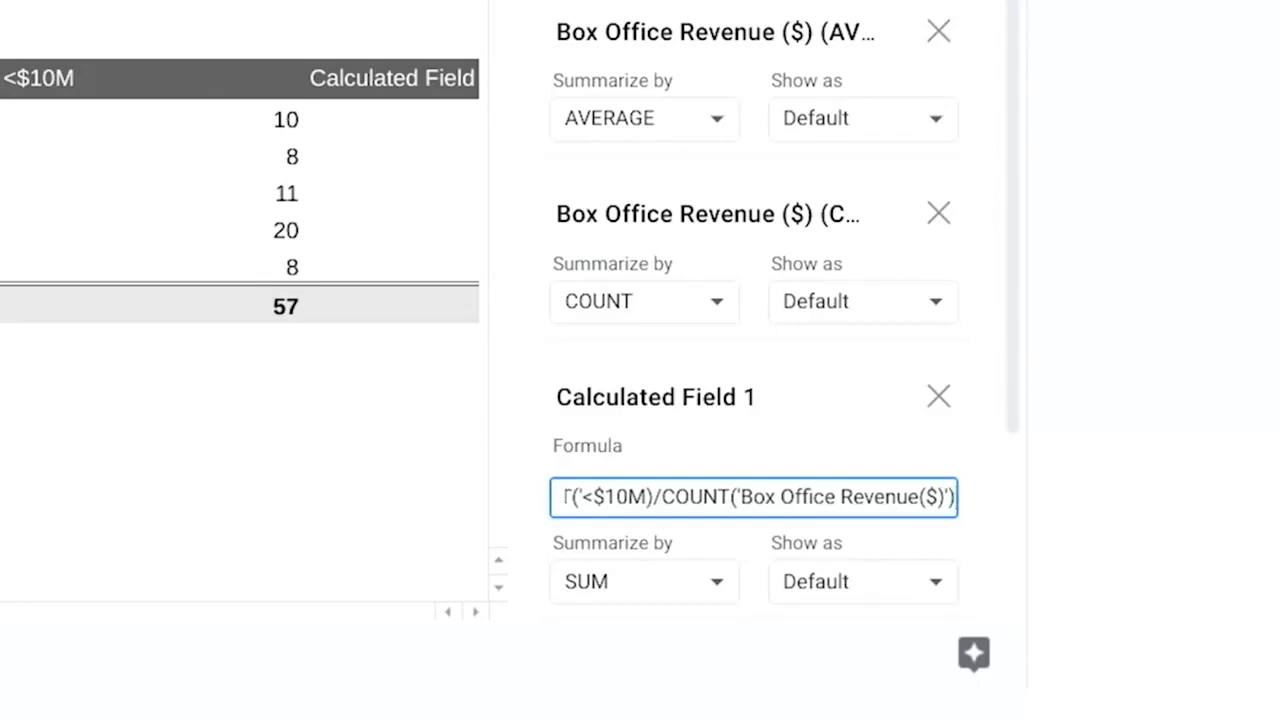
key("Return")
Set the calculated field to be summarized by Custom
scroll(757, 480, "down", 3)
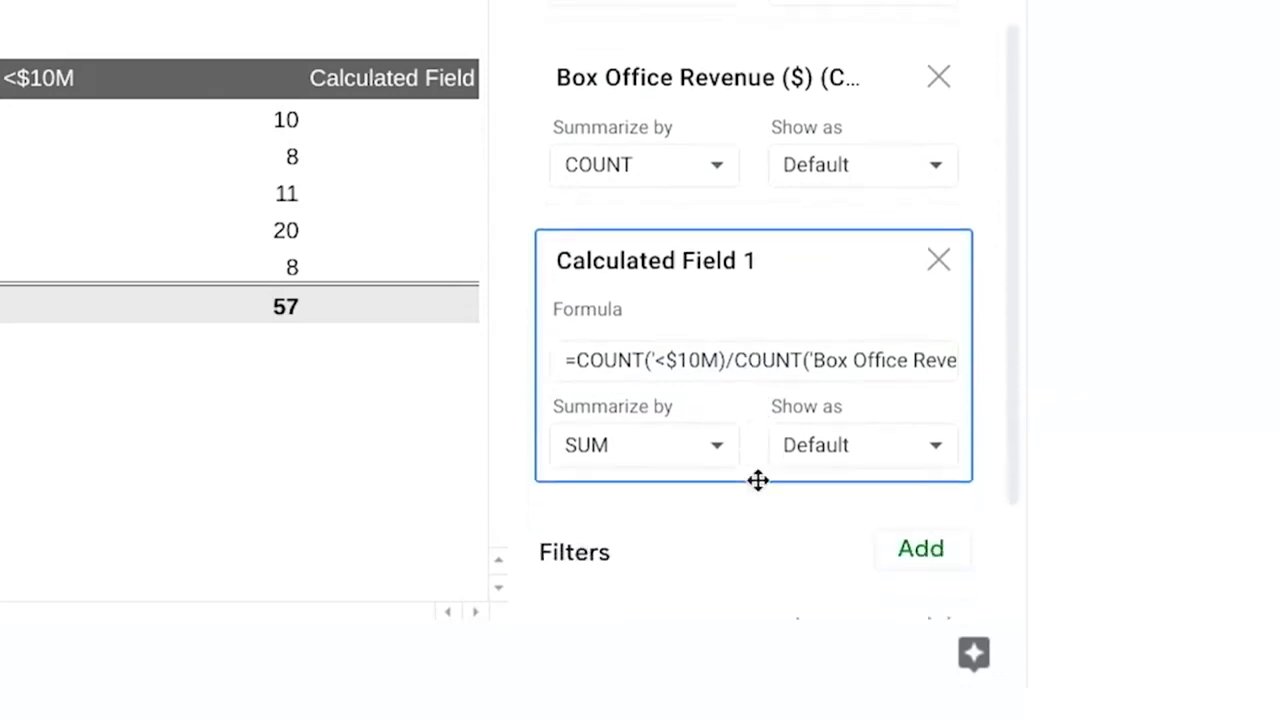
left_click(623, 443)
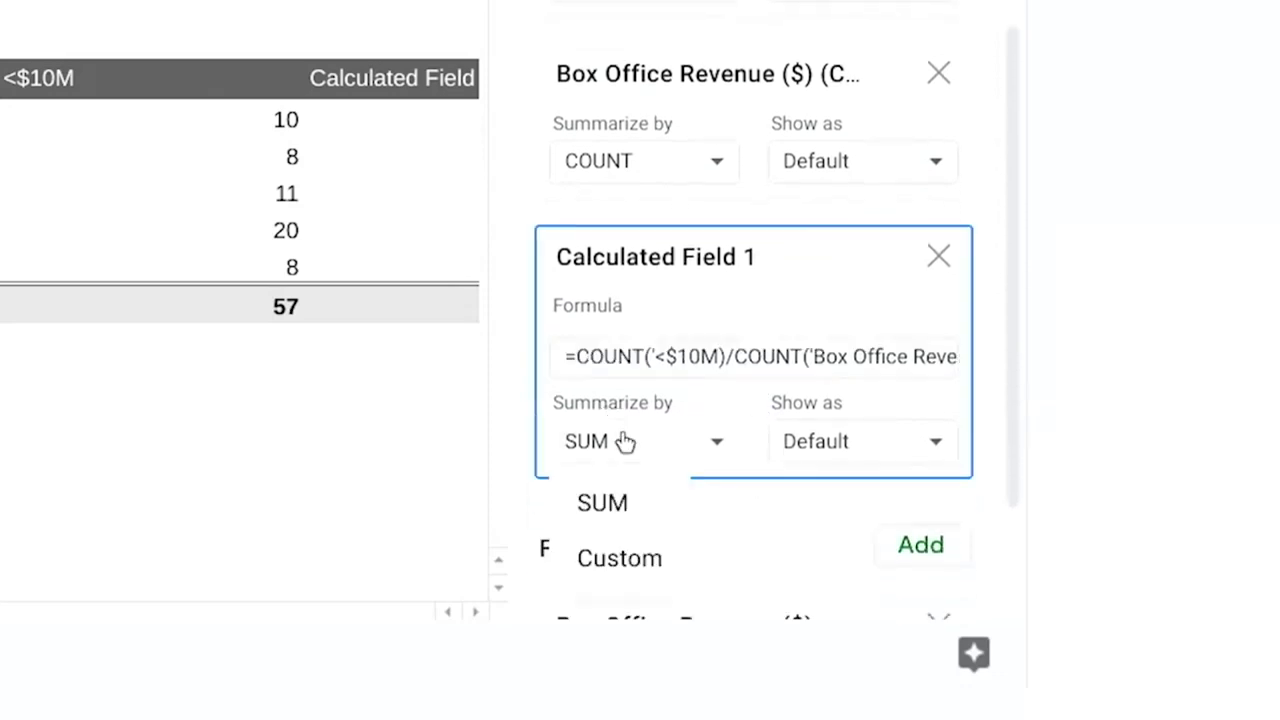
left_click(614, 562)
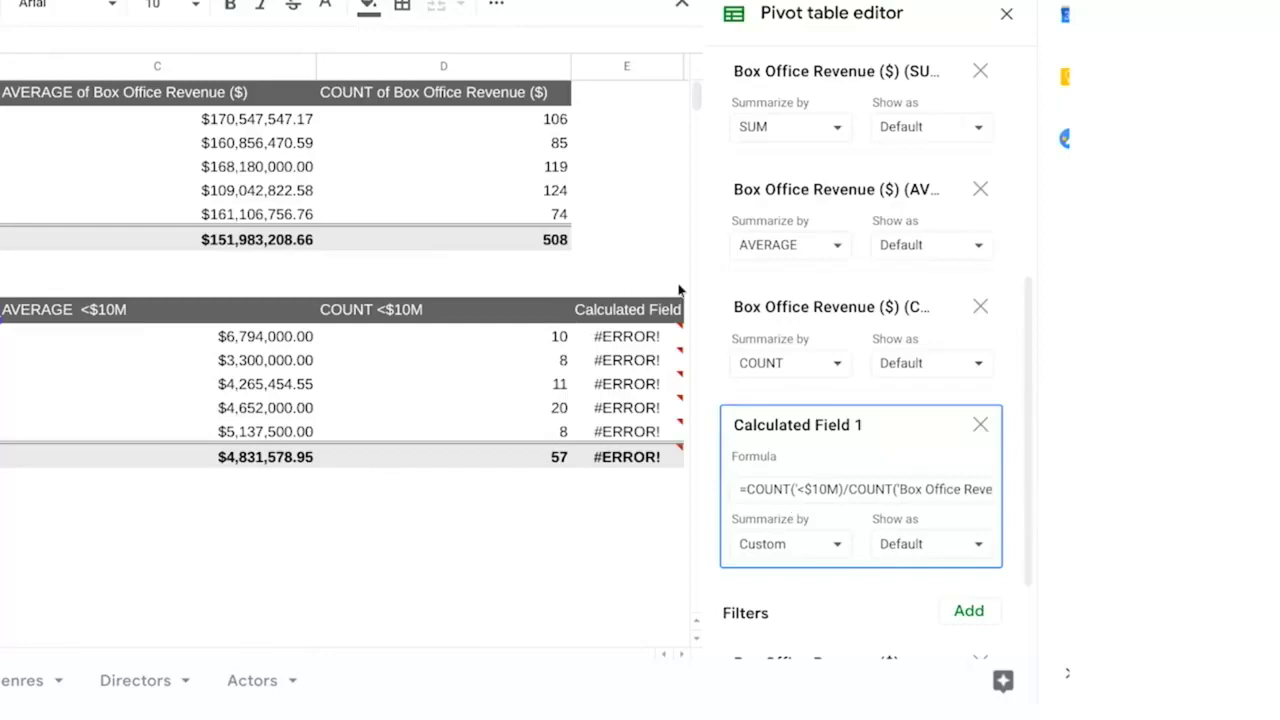
Replace the calculated field's formula with =SUM('Box Office Revenue ($)')/count('Box Office Revenue ($)')
mouse_move(612, 346)
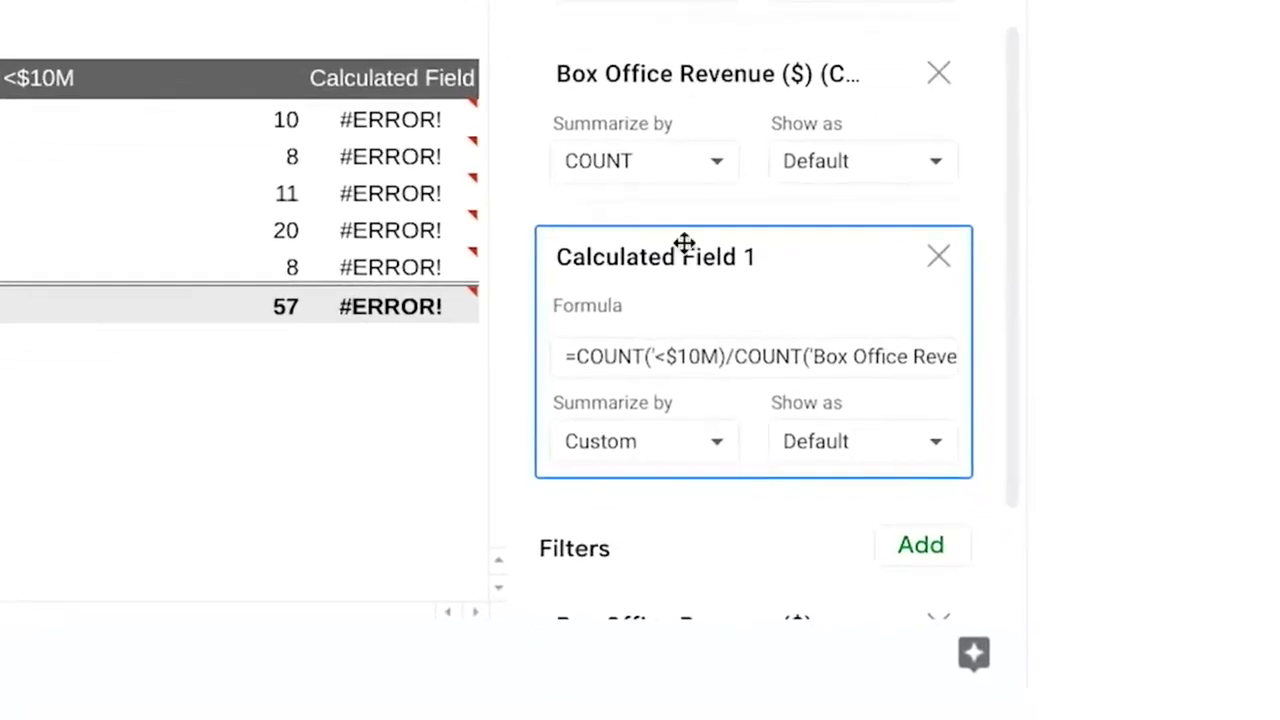
left_click(677, 365)
key("ctrl+a")
key("BackSpace")
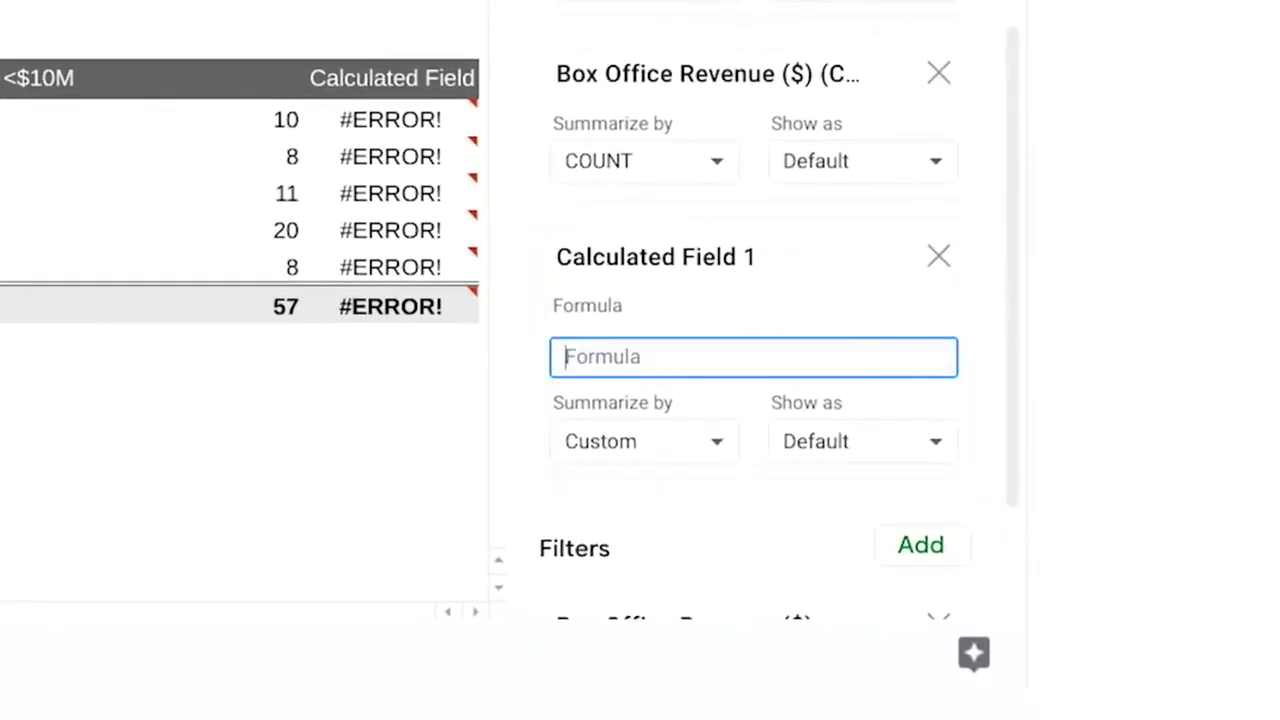
type("=SUM(")
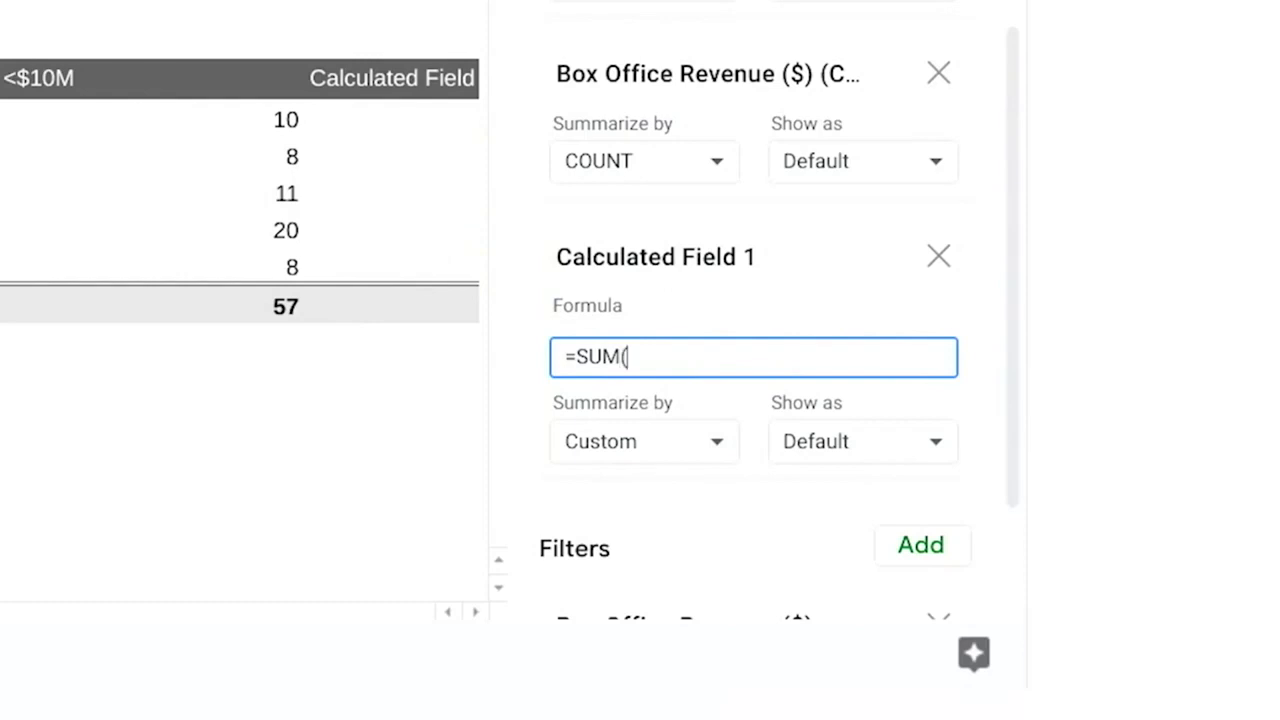
type("'Box Office R")
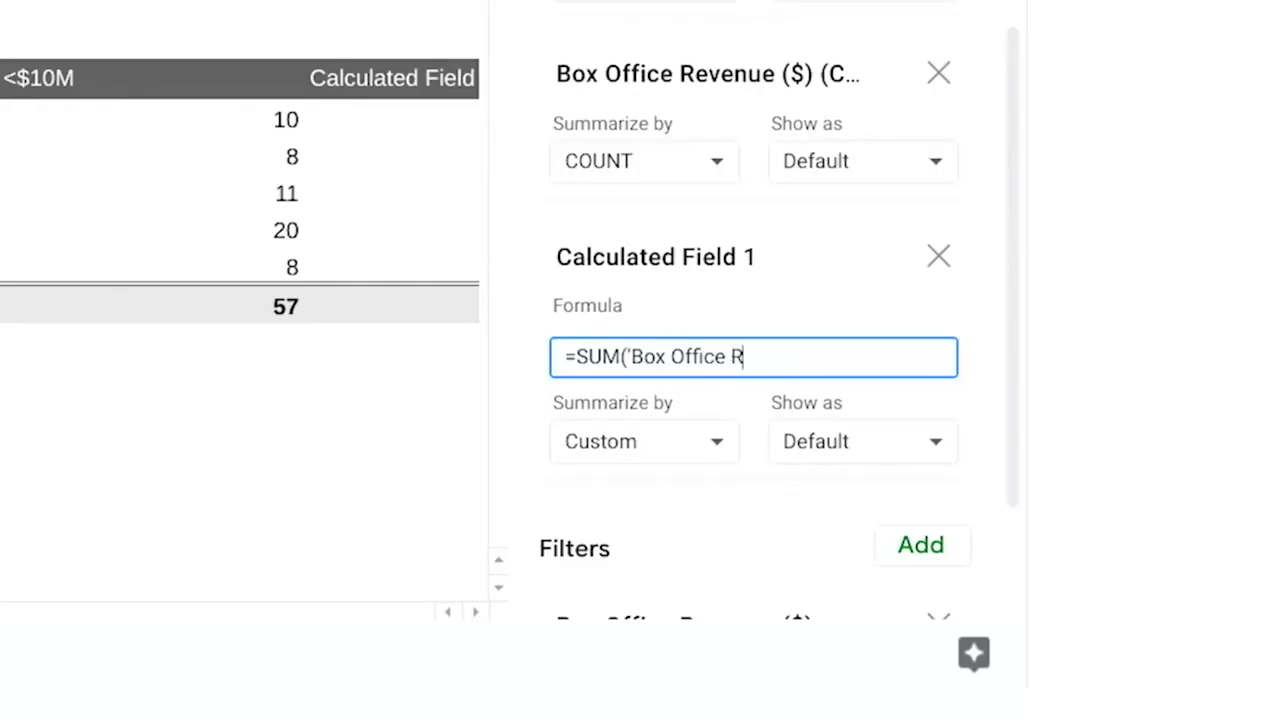
type("evenue ($)')/coun")
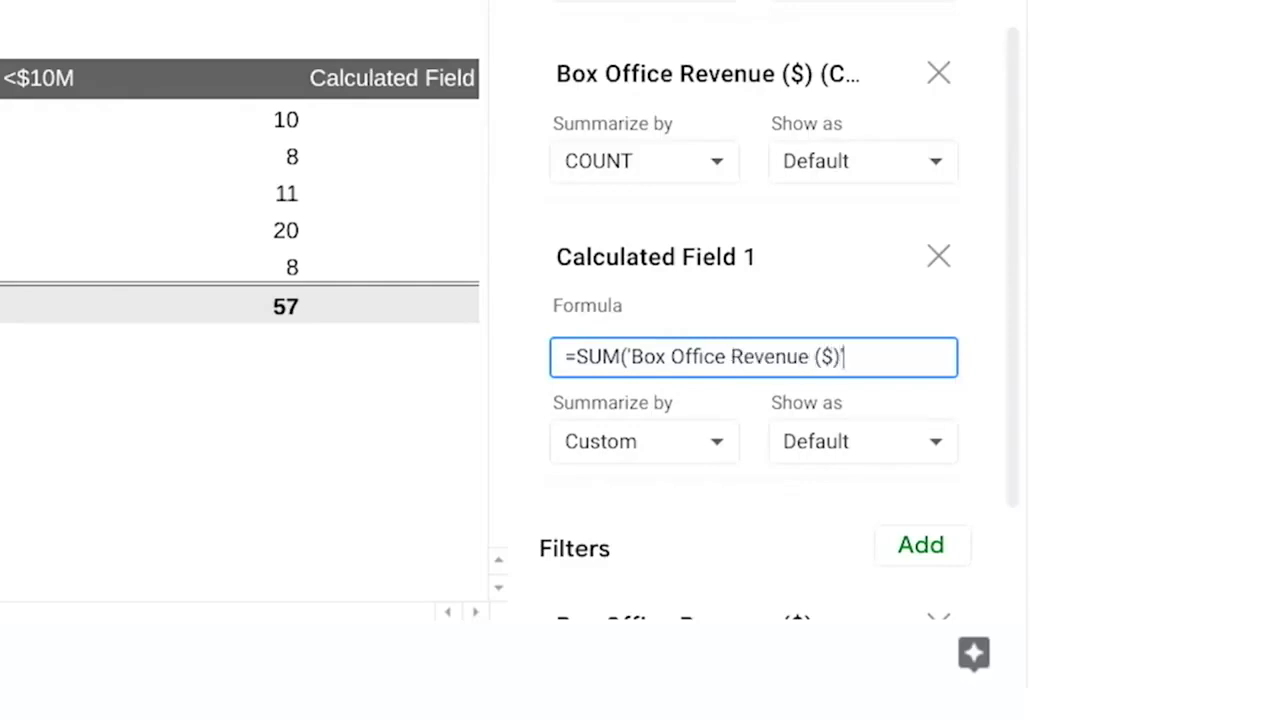
type("t('Box ")
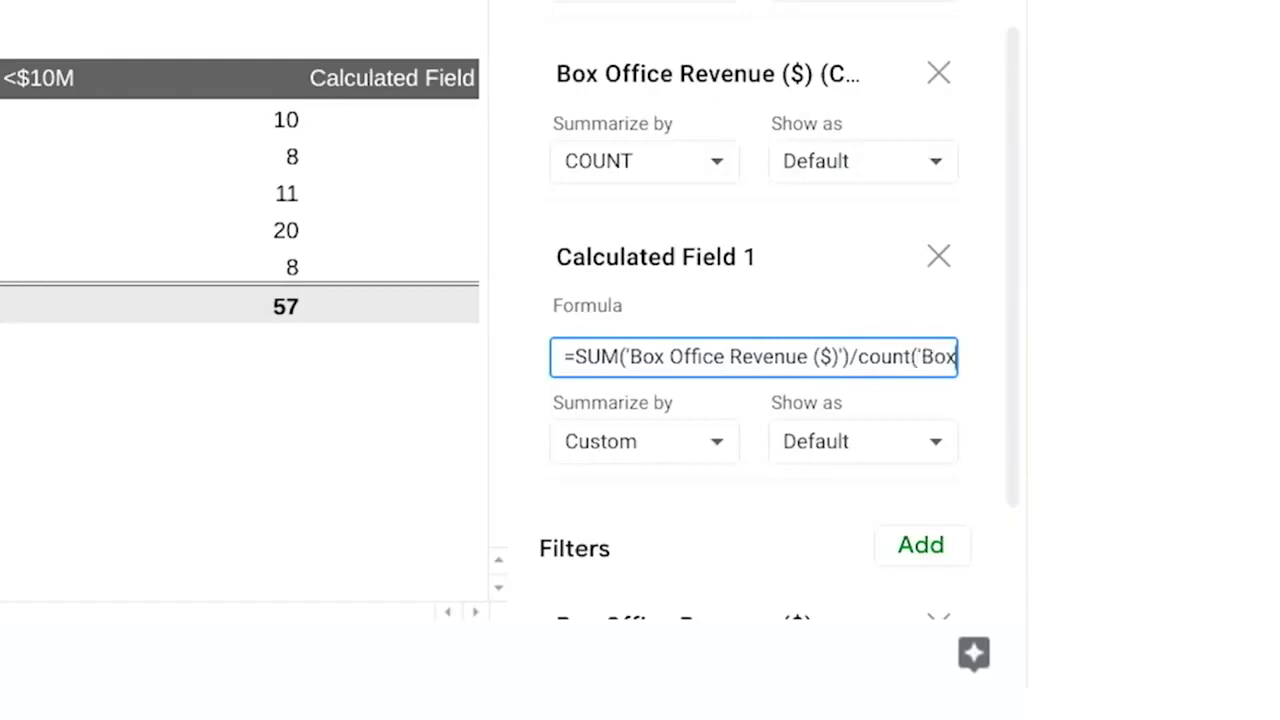
type("Office Reve")
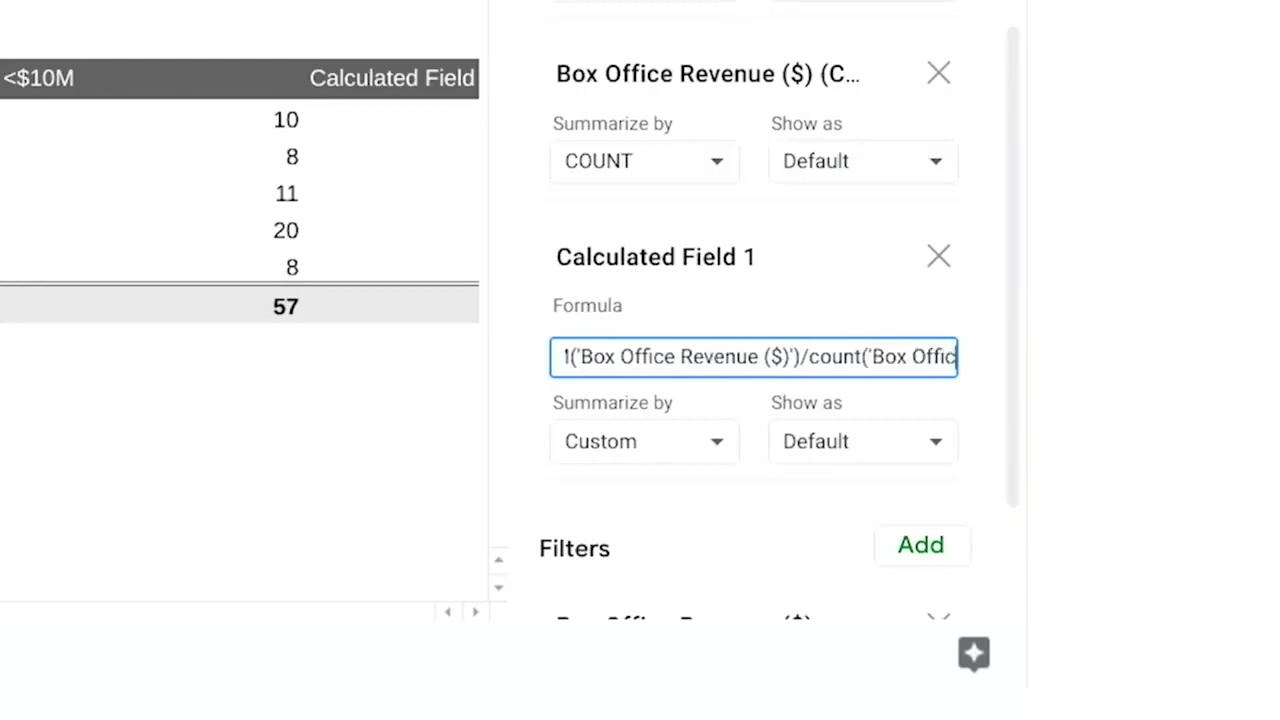
type("nue ($)")
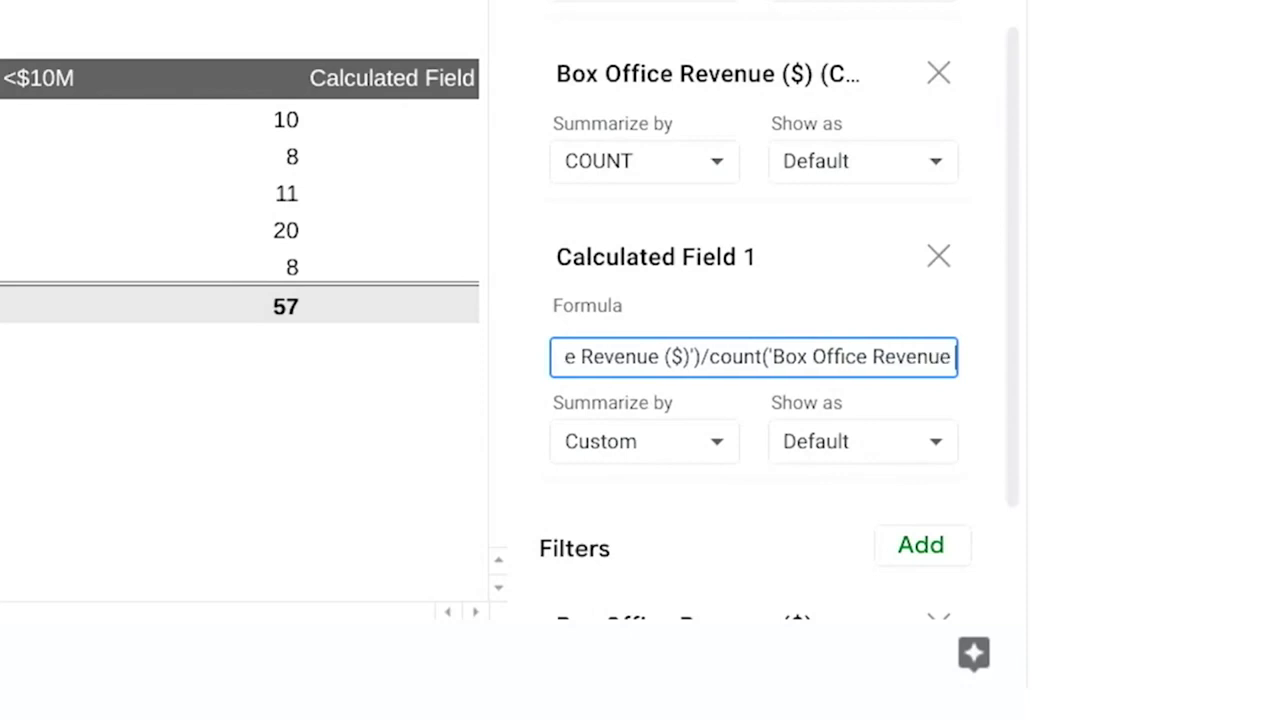
type("')")
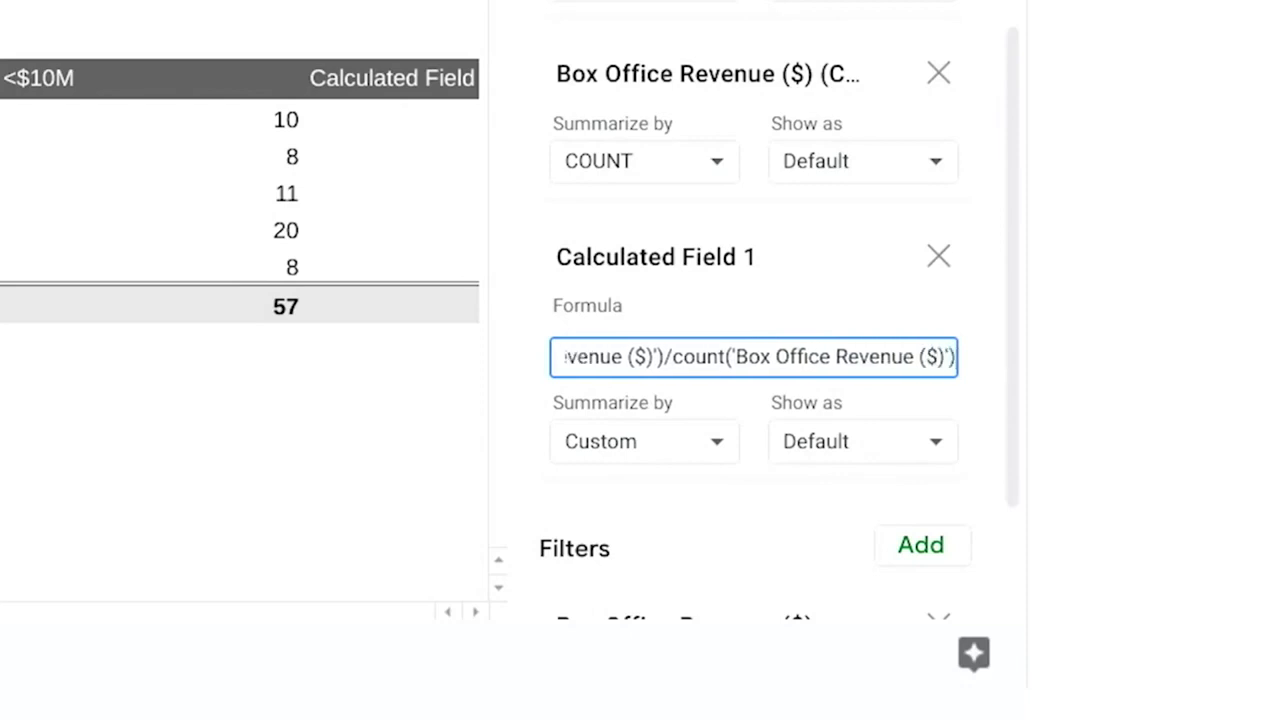
key("Return")
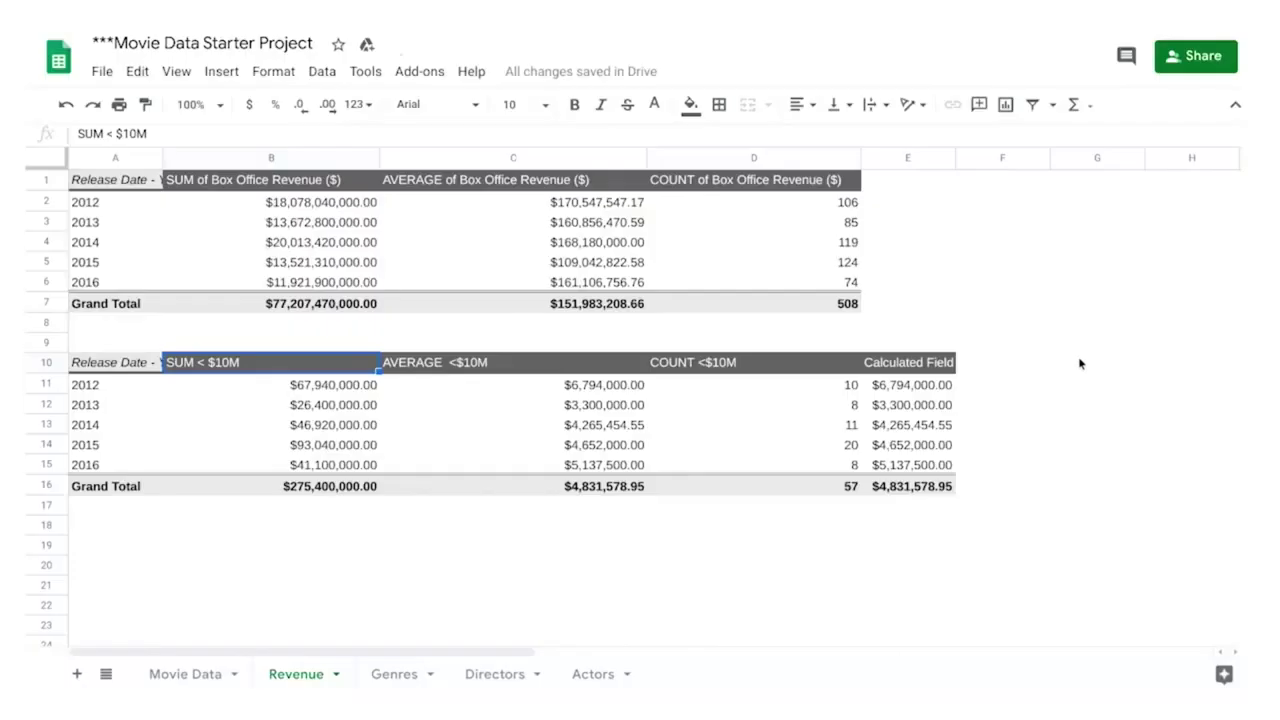
Enter the heading "Percent of total movies" in cell G10
left_click(1086, 363)
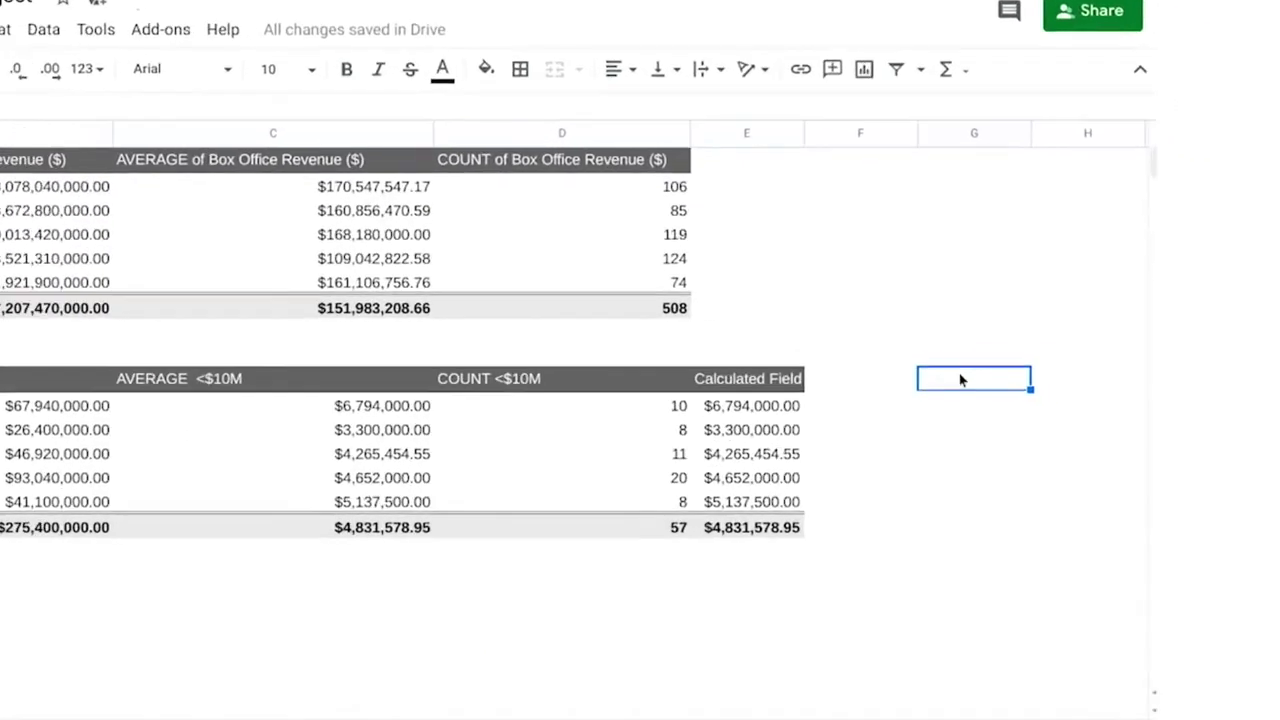
type("Perc")
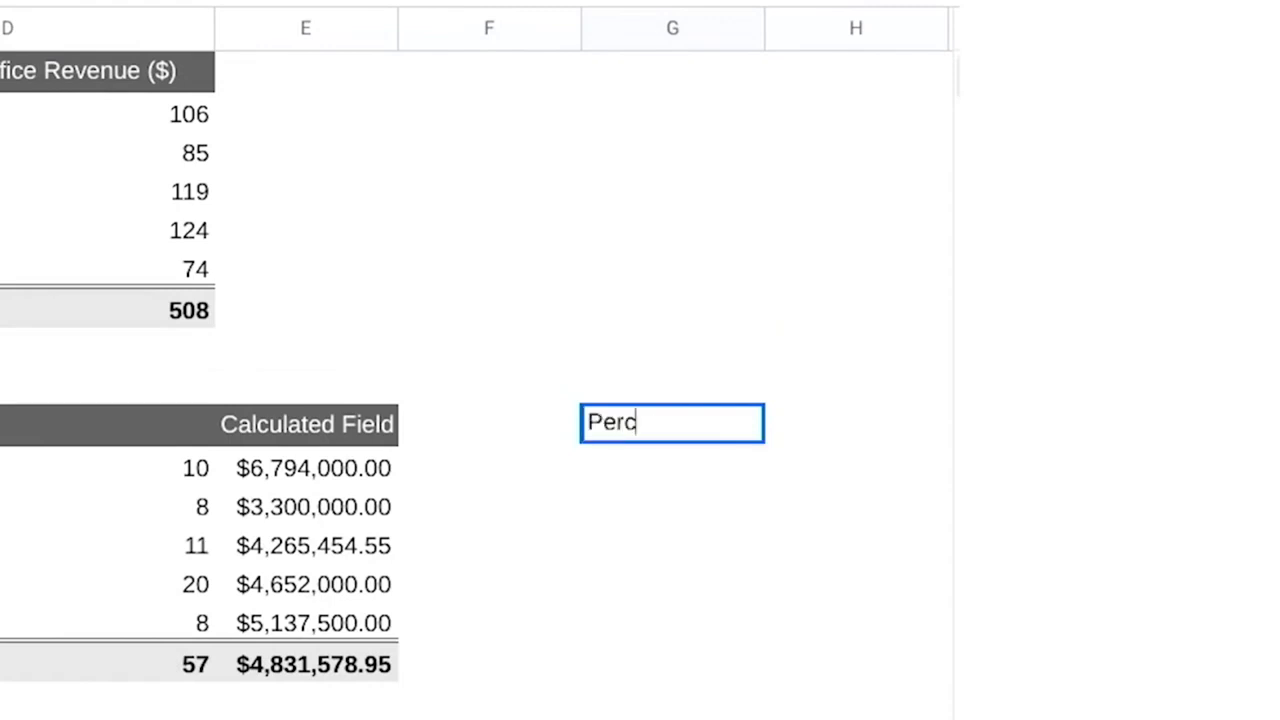
type("ent of total movies")
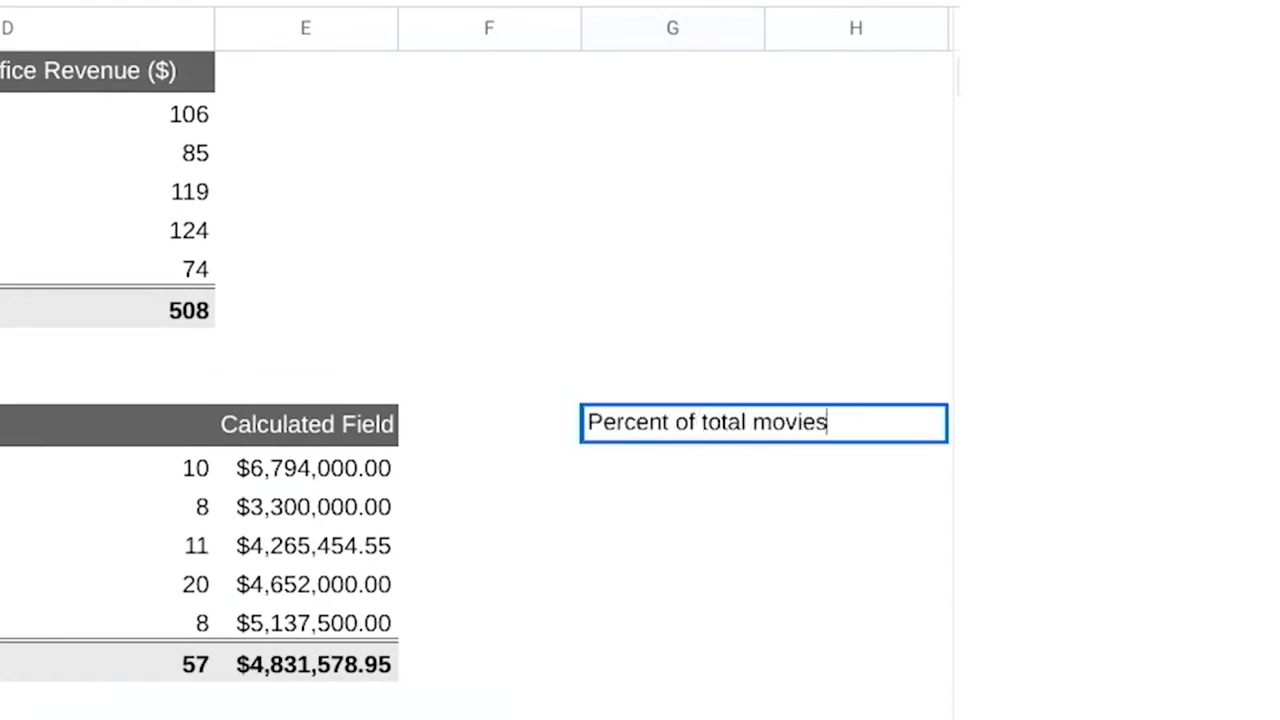
key("Return")
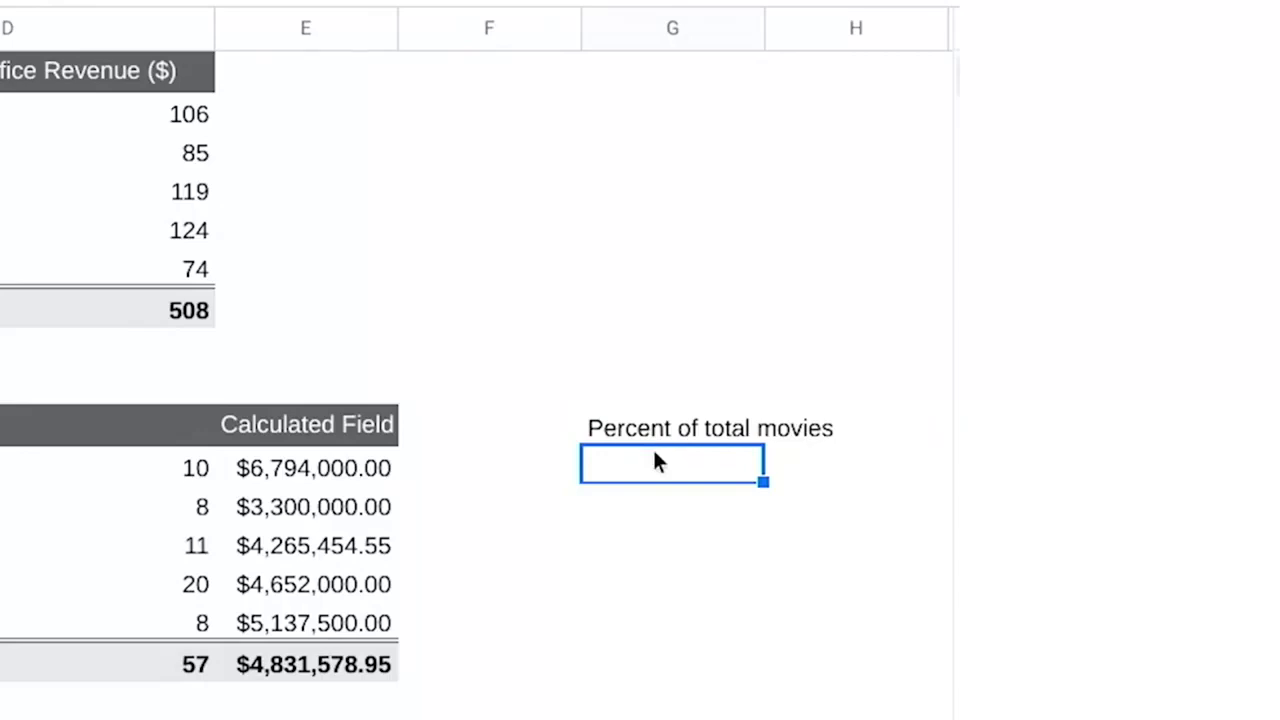
Enter the formula =D11/D2 in cell G11 to divide the 2012 under-$10M movie count by the total count
type("=")
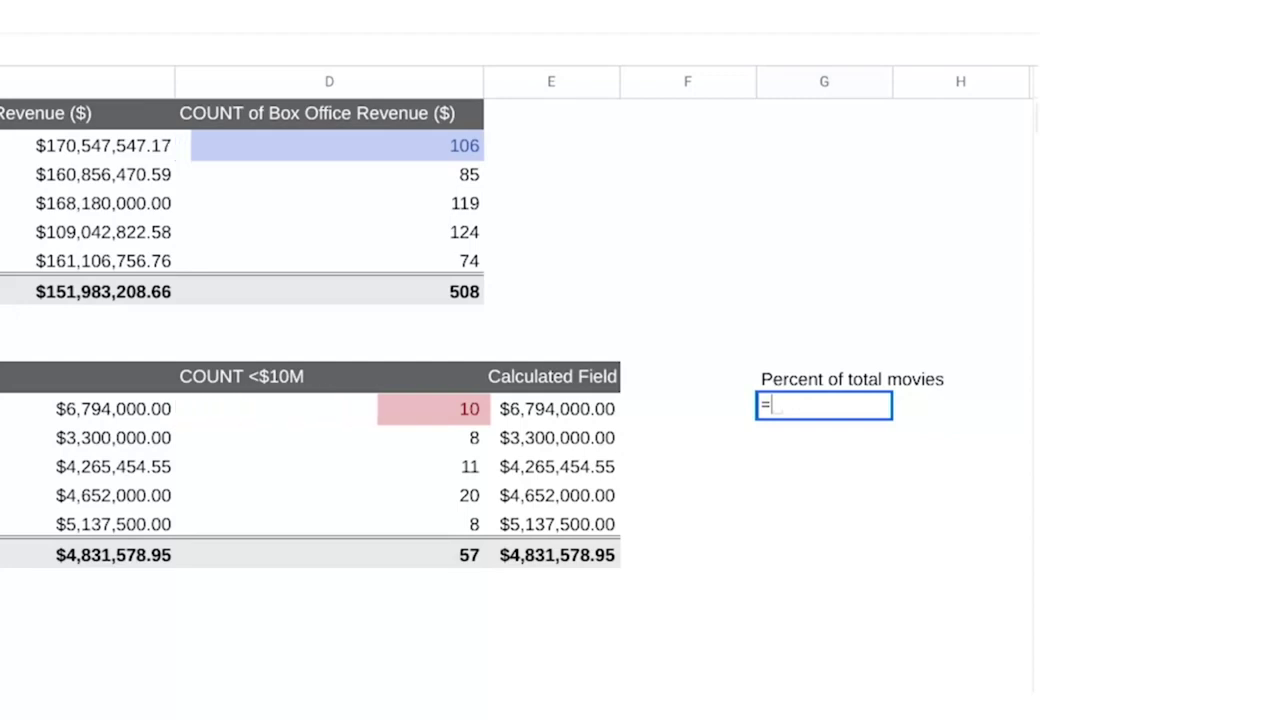
type("D11/D2")
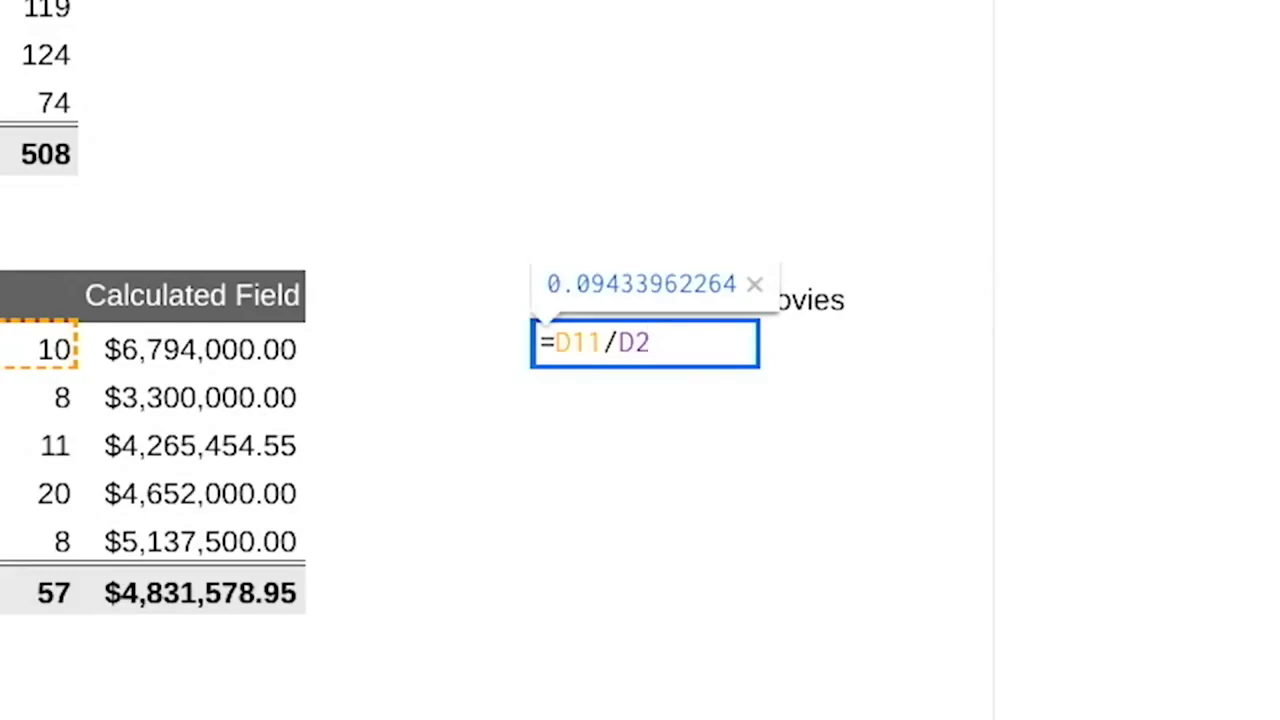
key("Return")
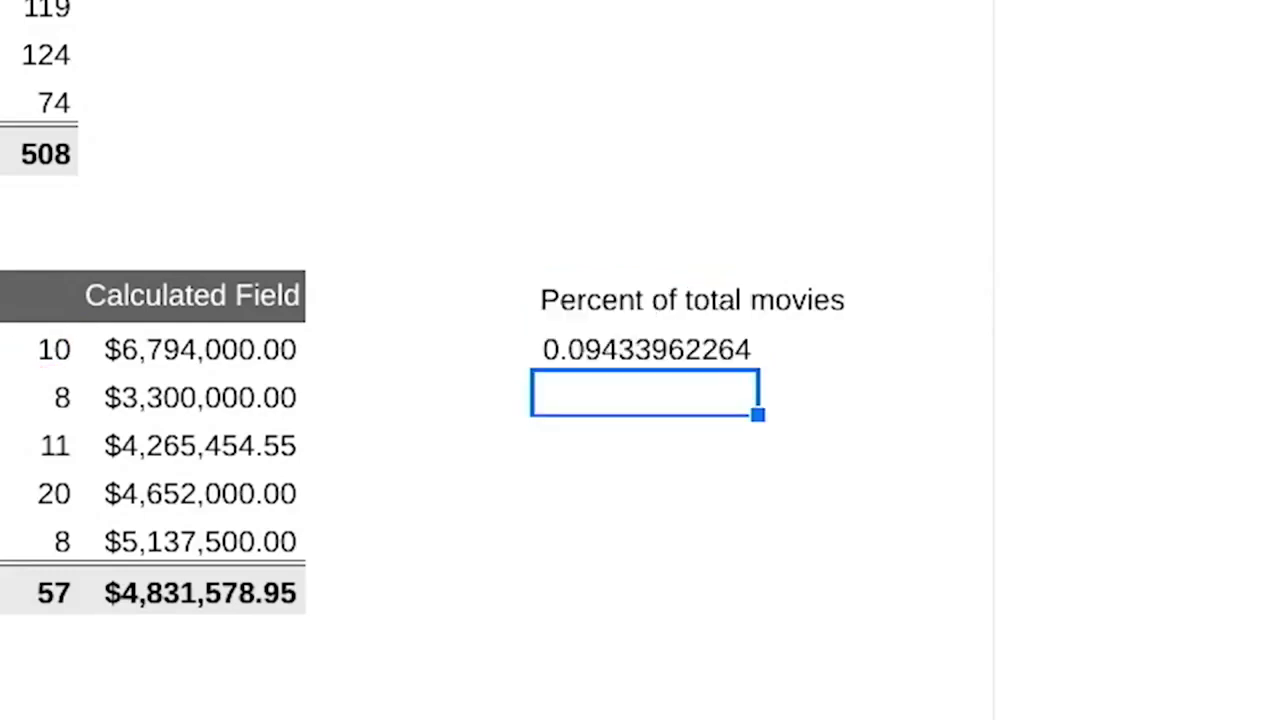
Fill the G11 formula down through the 2016 row and format the results as percentages
left_click(676, 345)
left_click_drag(758, 367, 712, 537)
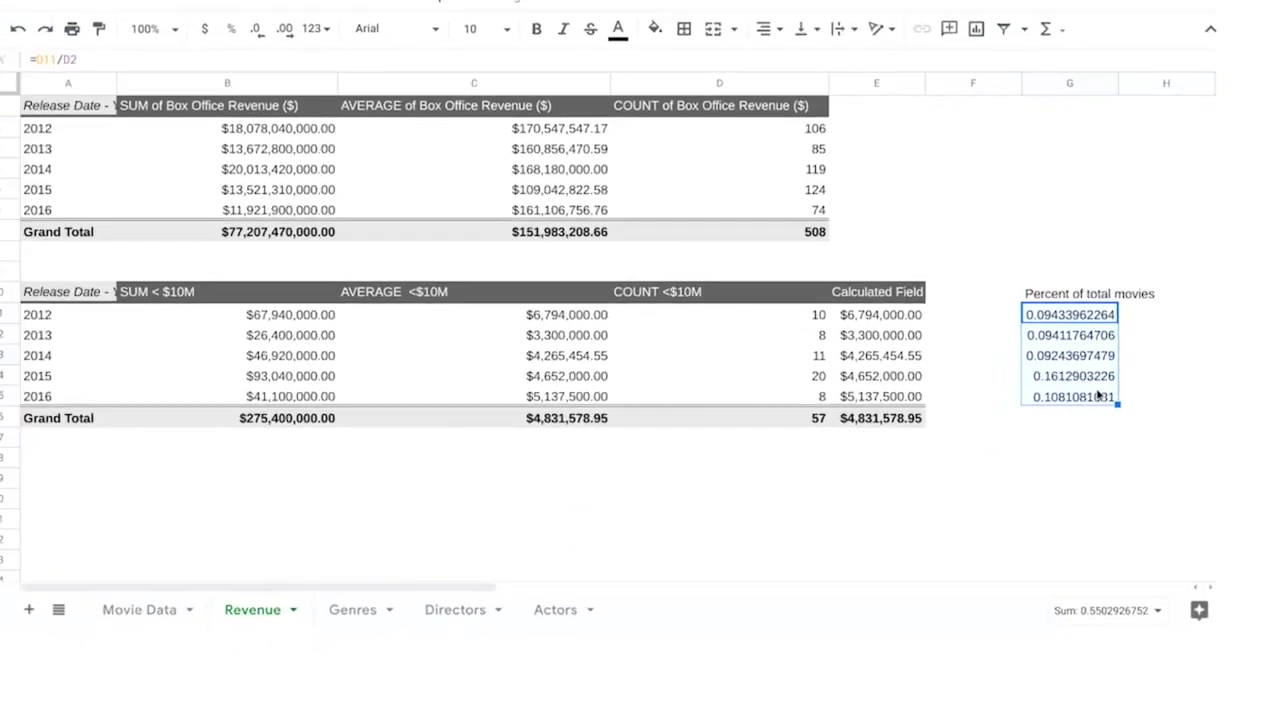
left_click(231, 29)
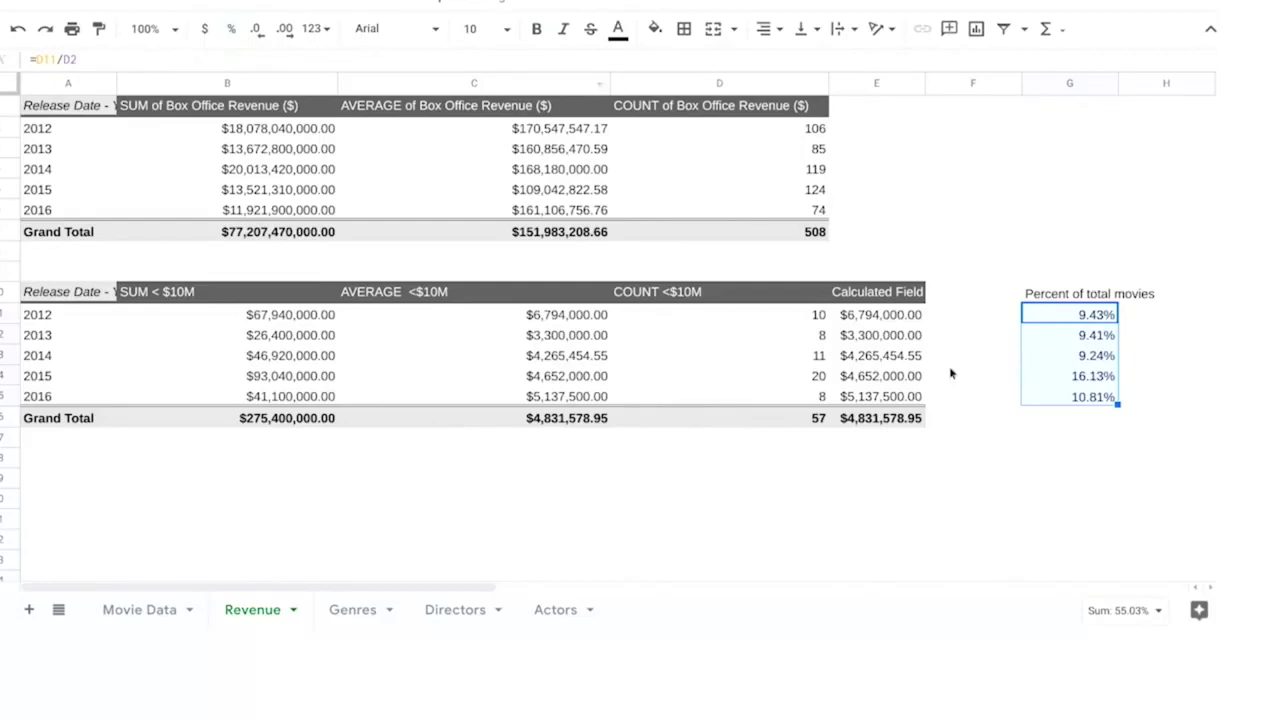
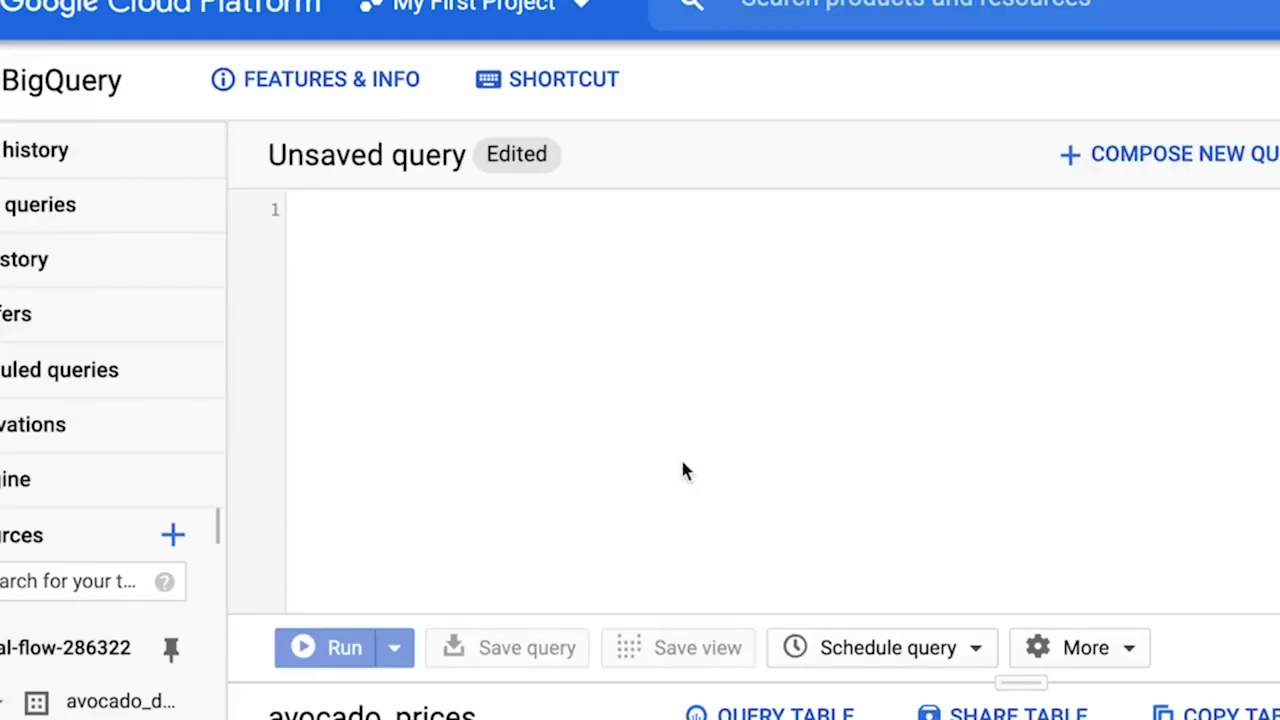
Switch to BigQuery and start a SELECT query with the Date and Region columns
type("SELECT")
key("Return")
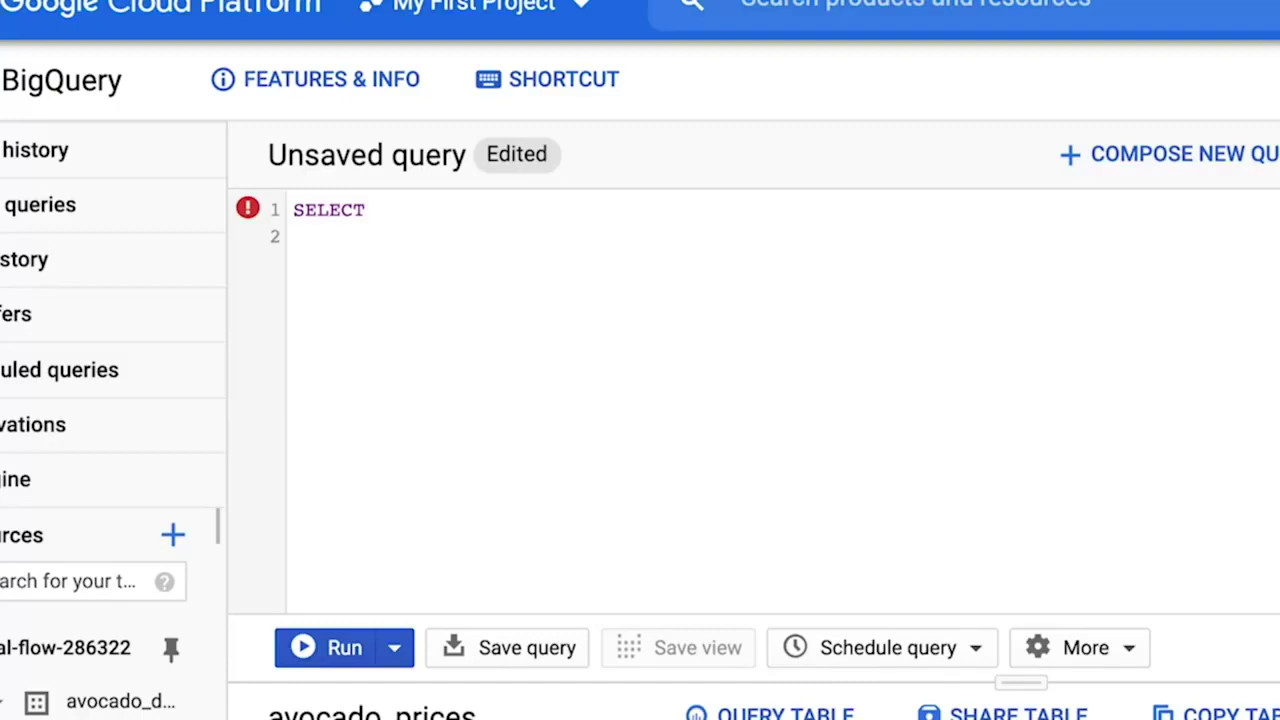
type("Dat")
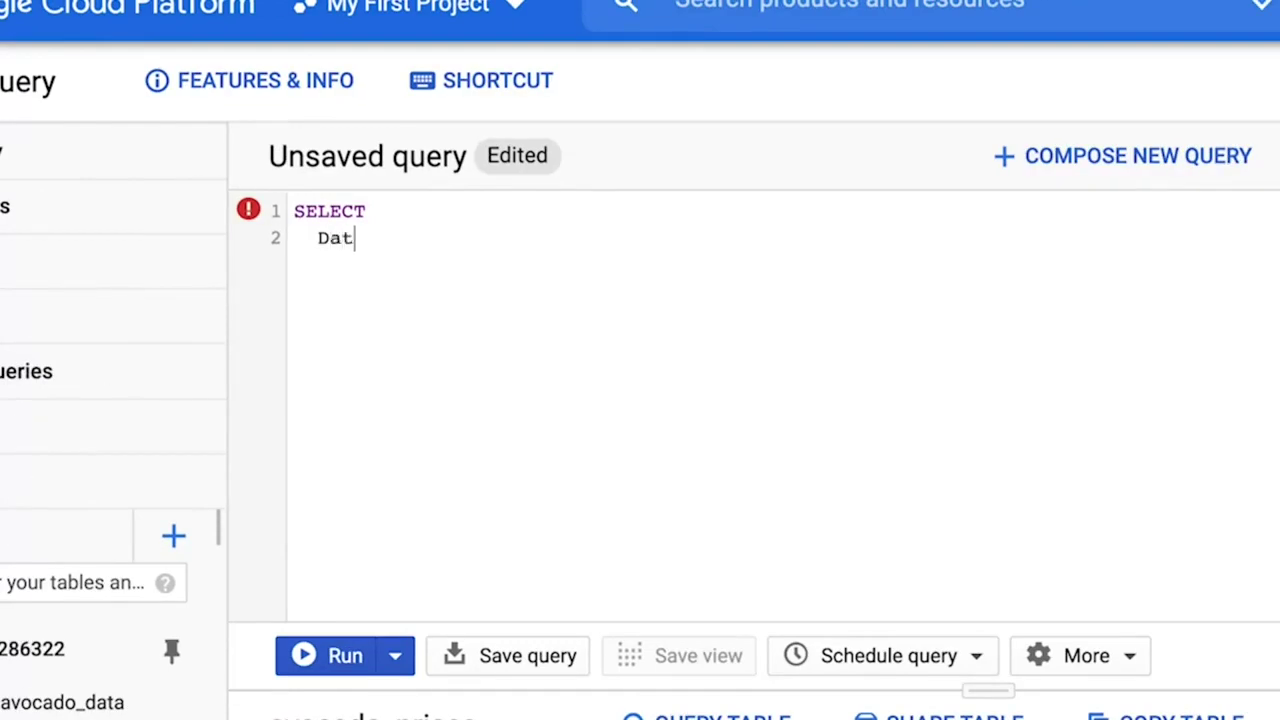
type("e,")
key("Return")
type("Region,")
key("Return")
Add the Small_Bags, Large_Bags, XLarge_Bags and Total_Bags columns to the SELECT list
type("Small_Bags,")
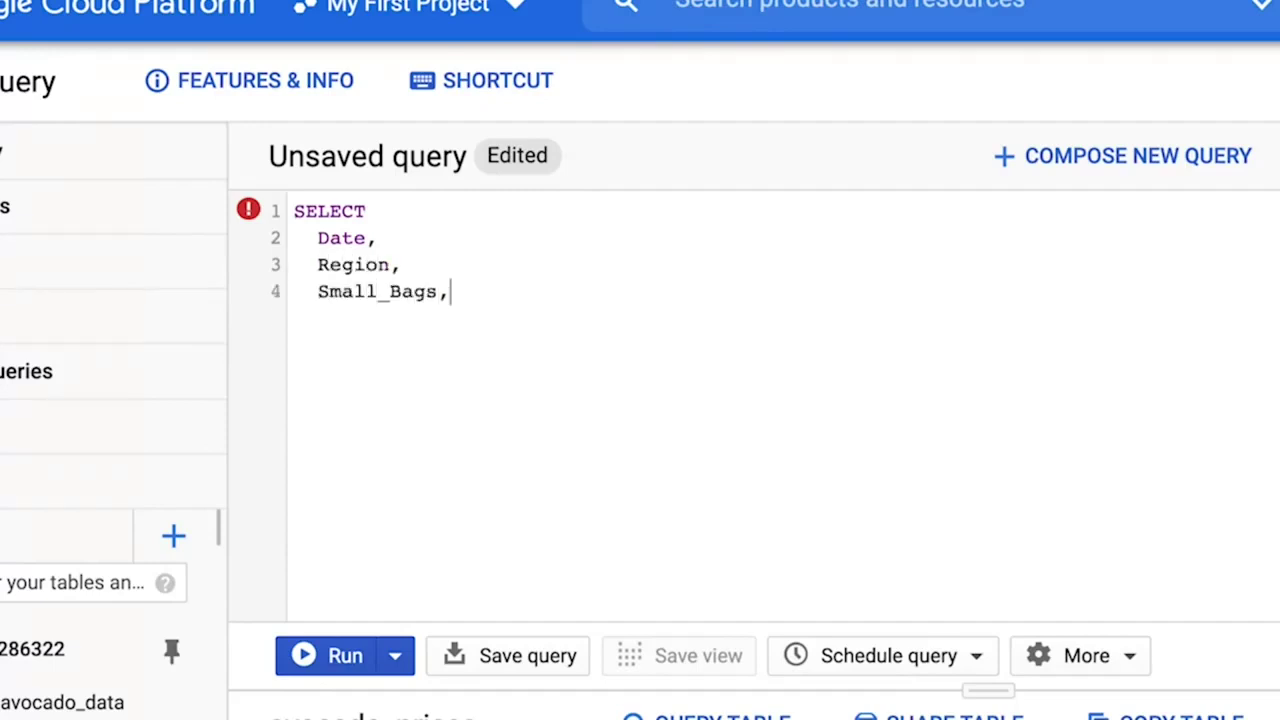
key("Return")
type("Large_Bags,")
key("Return")
type("XLarge_B")
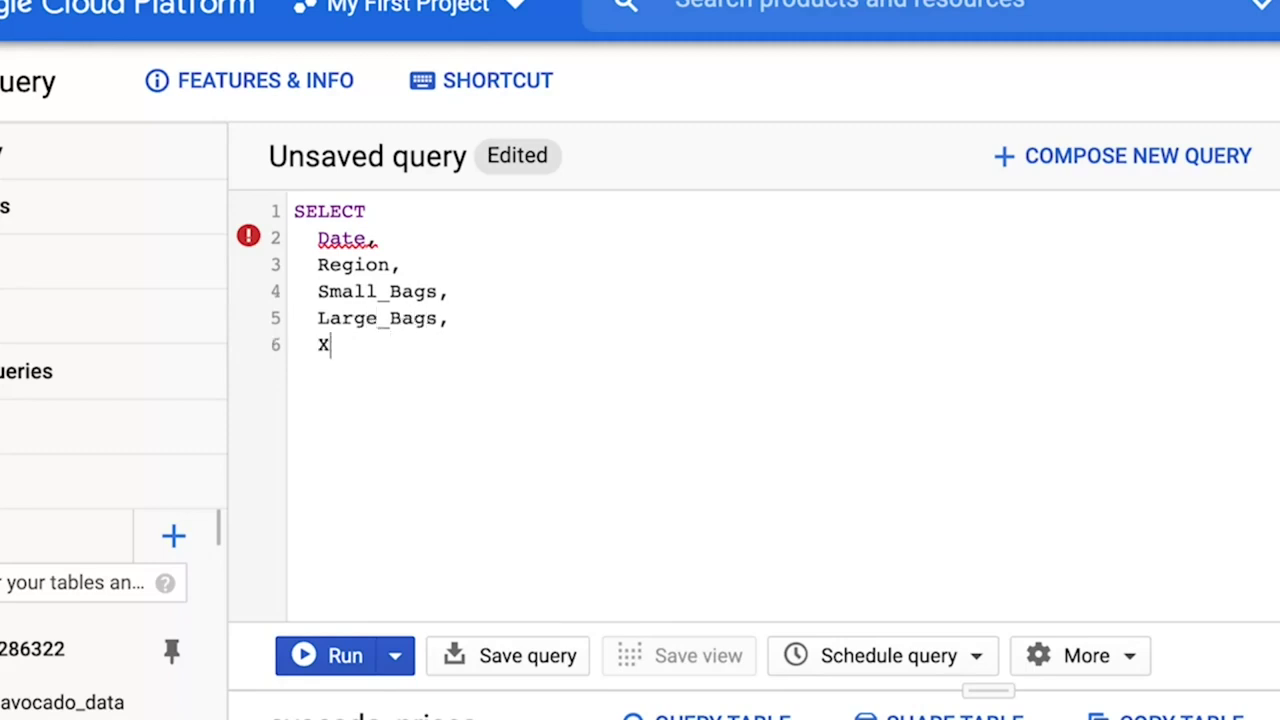
type("ags,")
key("Return")
type("Total_Bags")
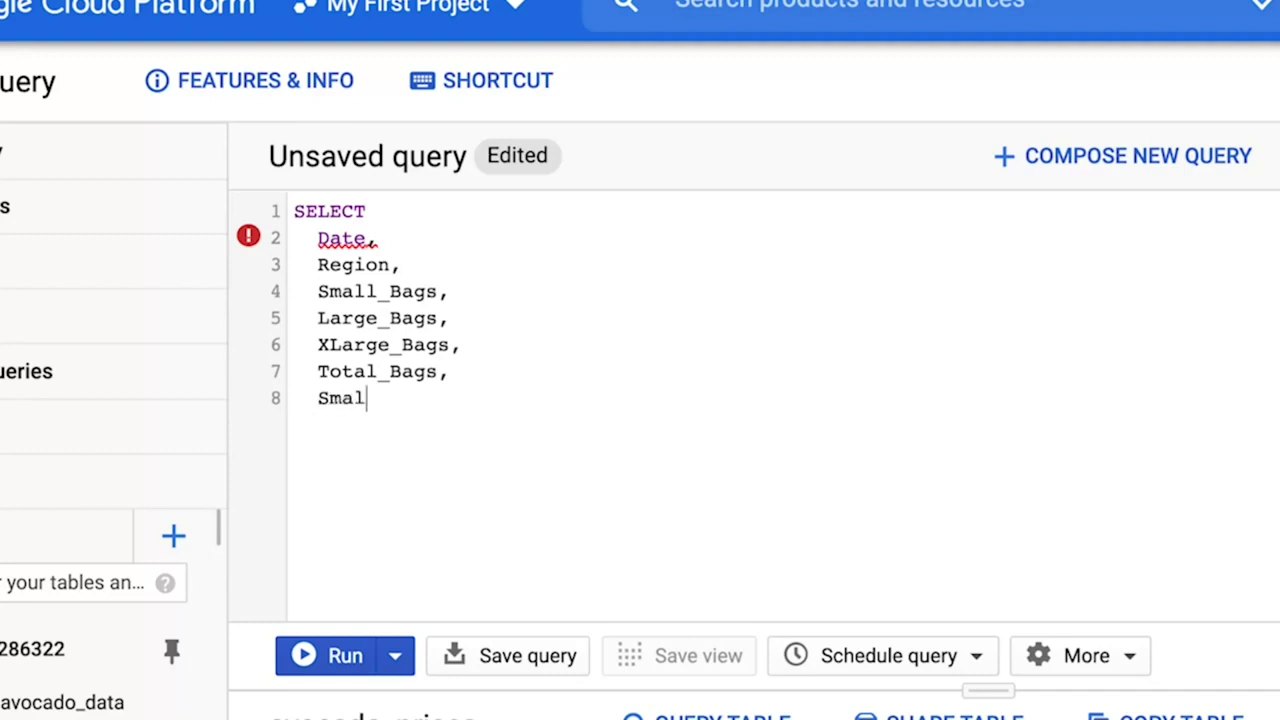
Add the calculated column Small_Bags + Large_Bags + XLarge_Bags AS Total_Bags_Calc to the query
type("l_Bags + L")
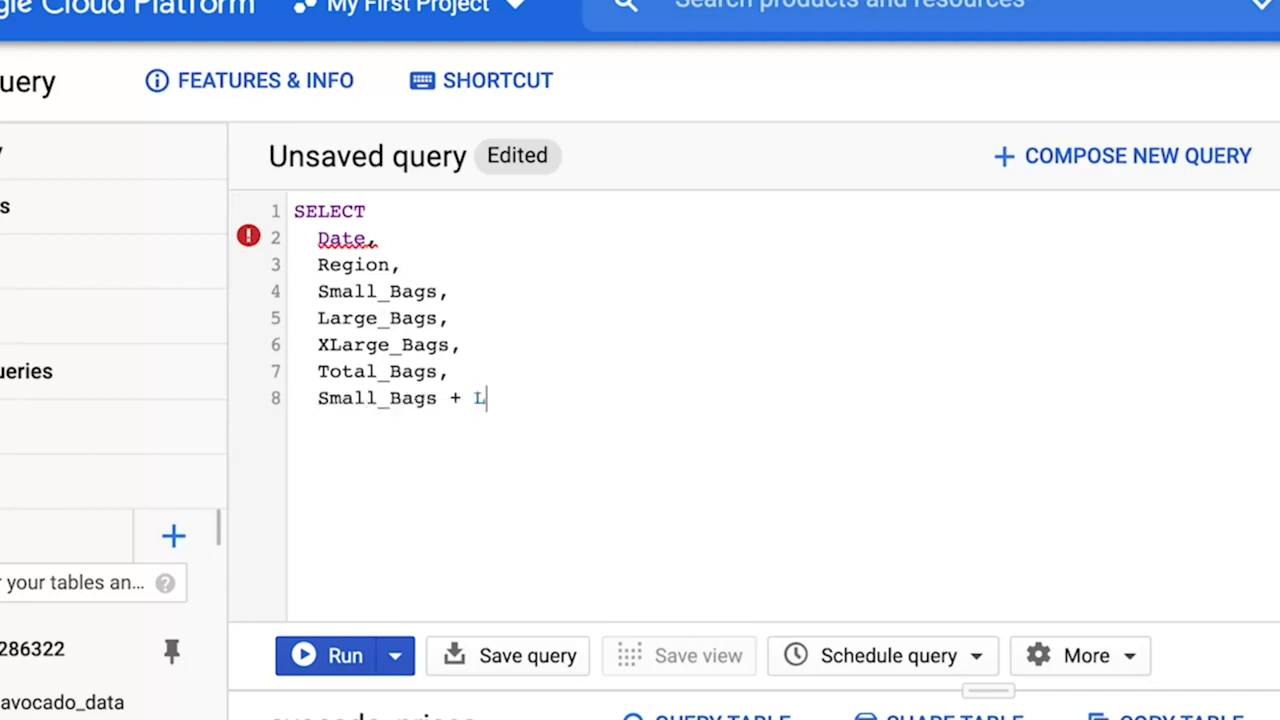
type("arge_Bags +XLarge_Bags")
left_click(617, 399)
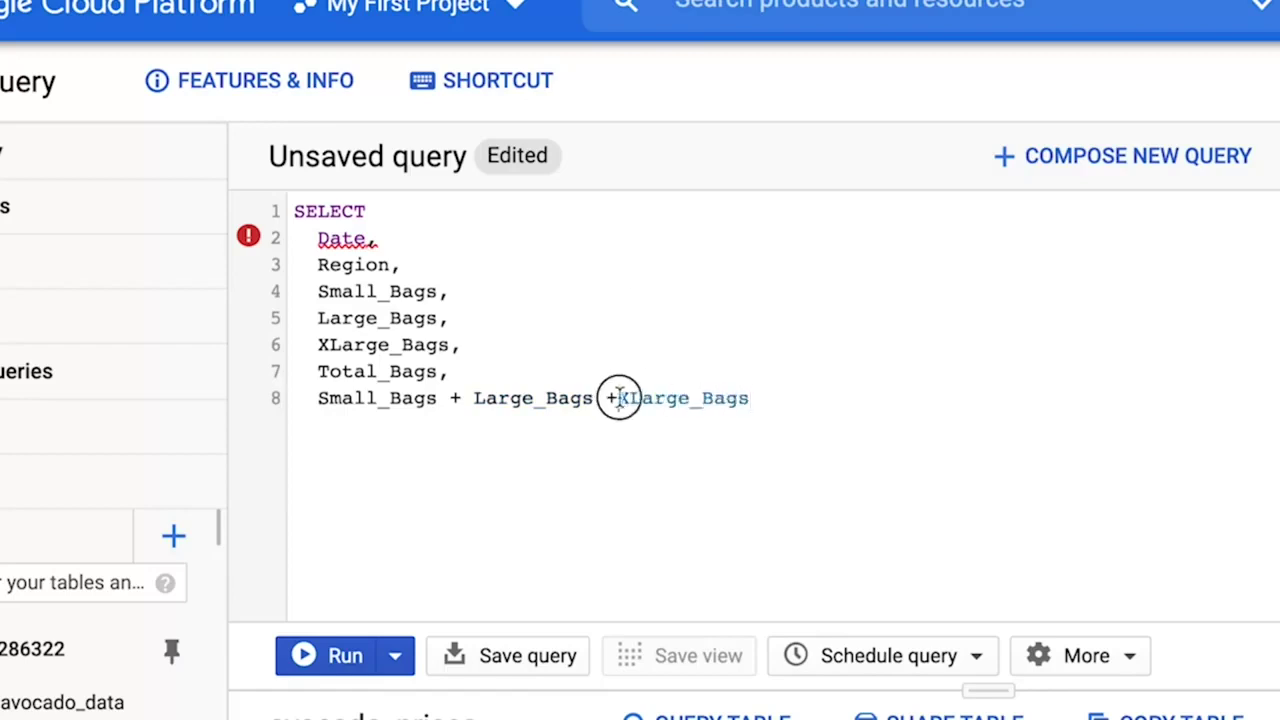
left_click(802, 398)
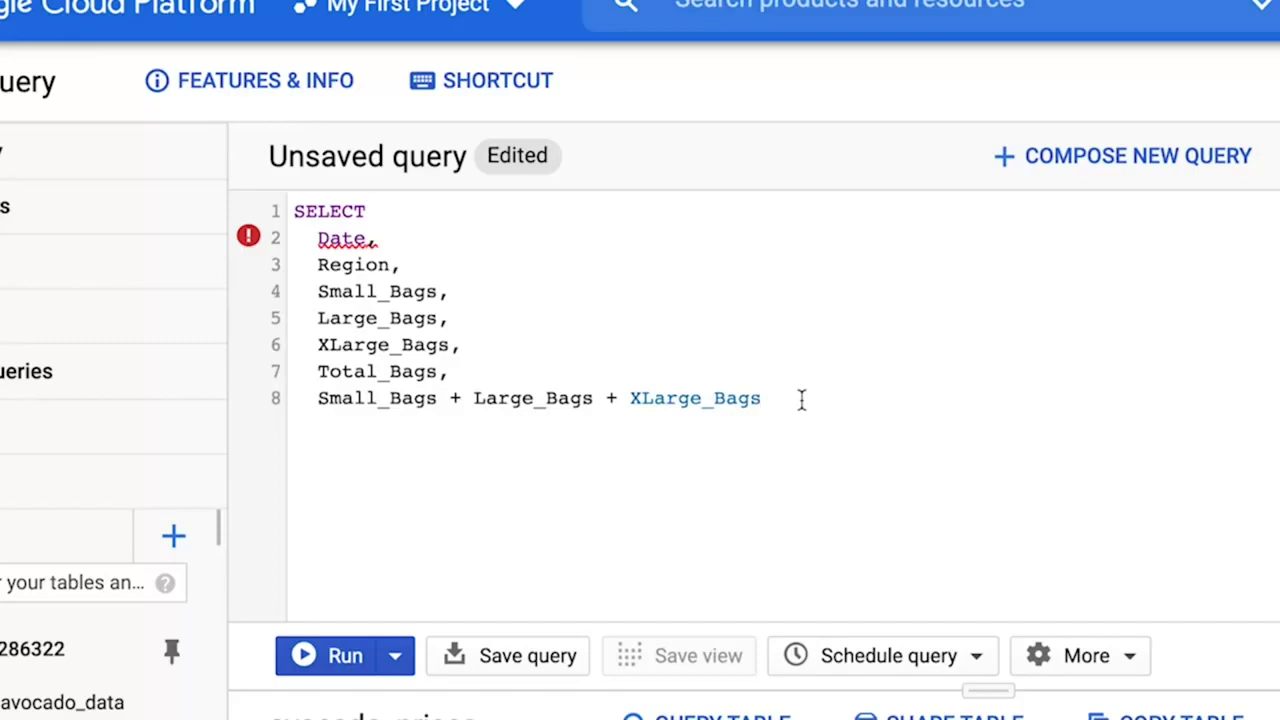
type("AS ")
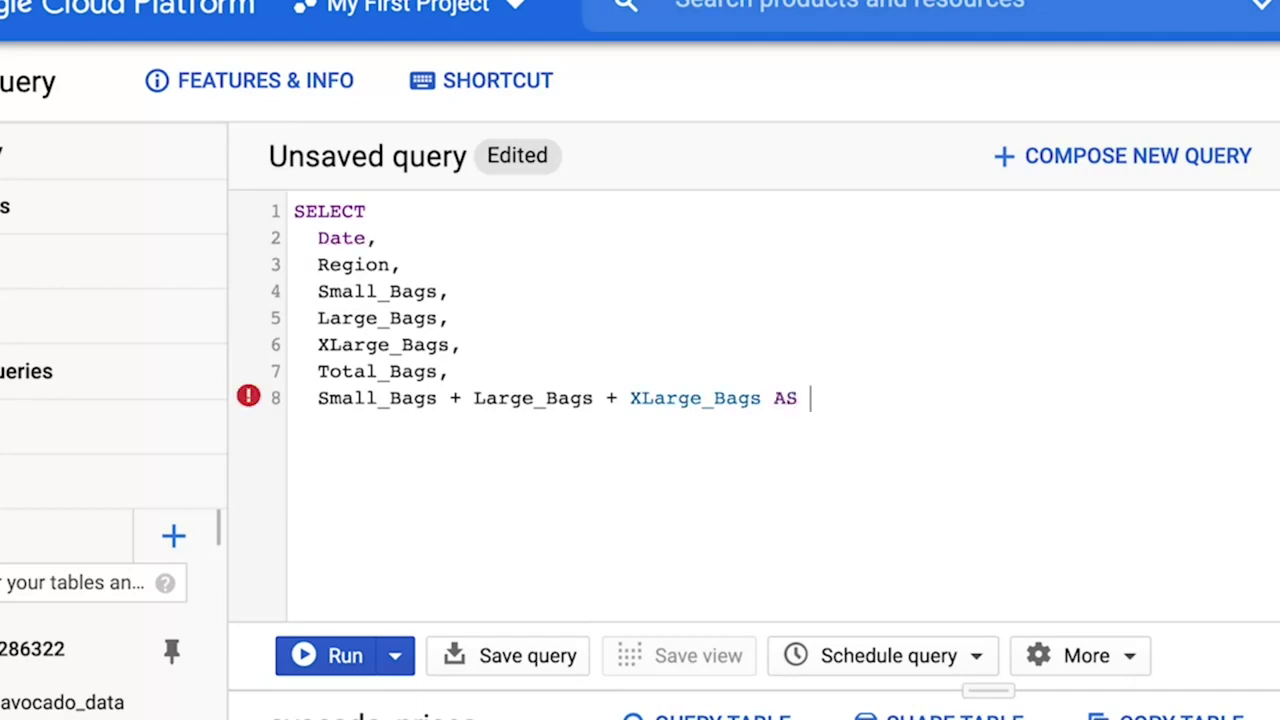
type("Total")
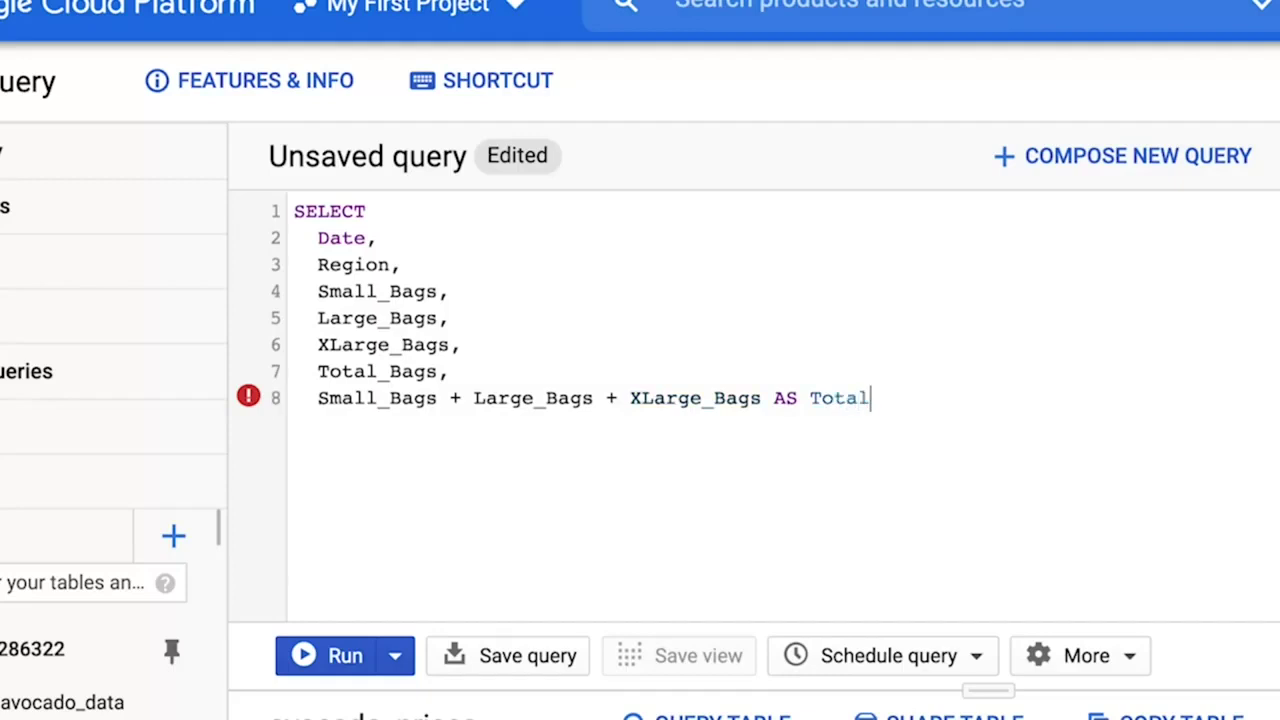
type("_Bags_Calc")
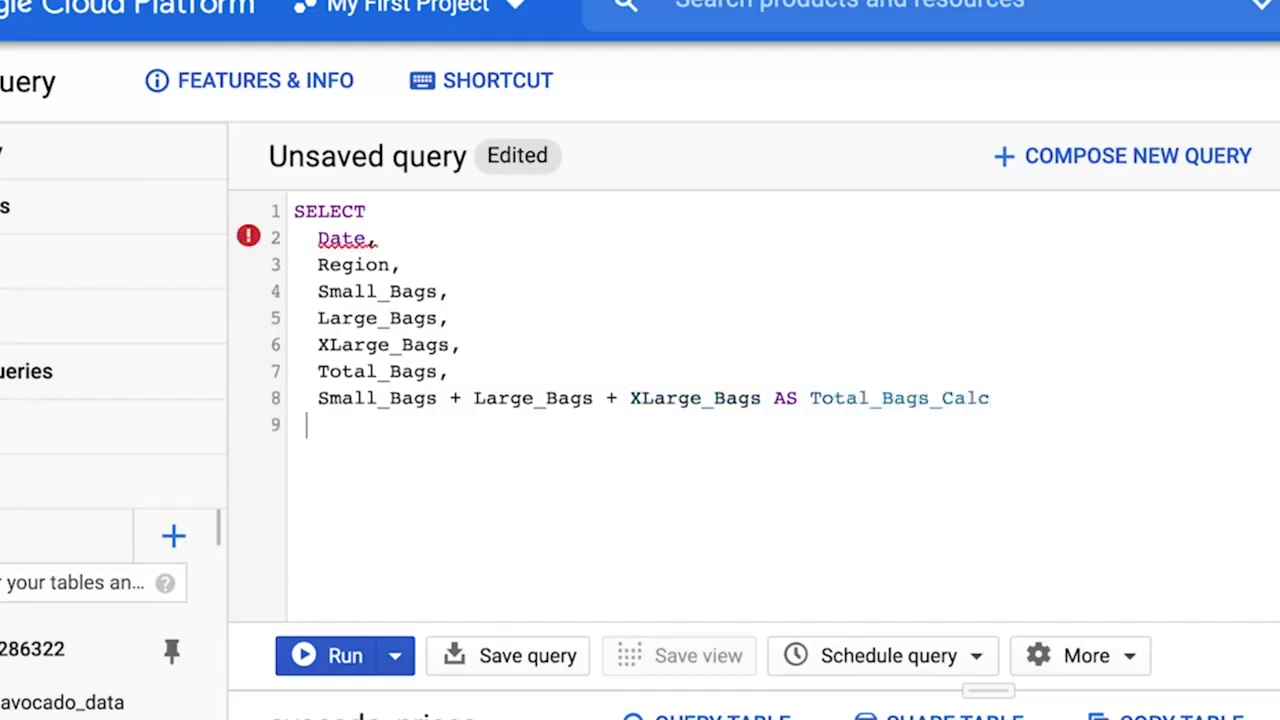
Add the clause FROM avocado_data.avocado_prices without indentation and run the query
key("BackSpace")
type("FROM avoca")
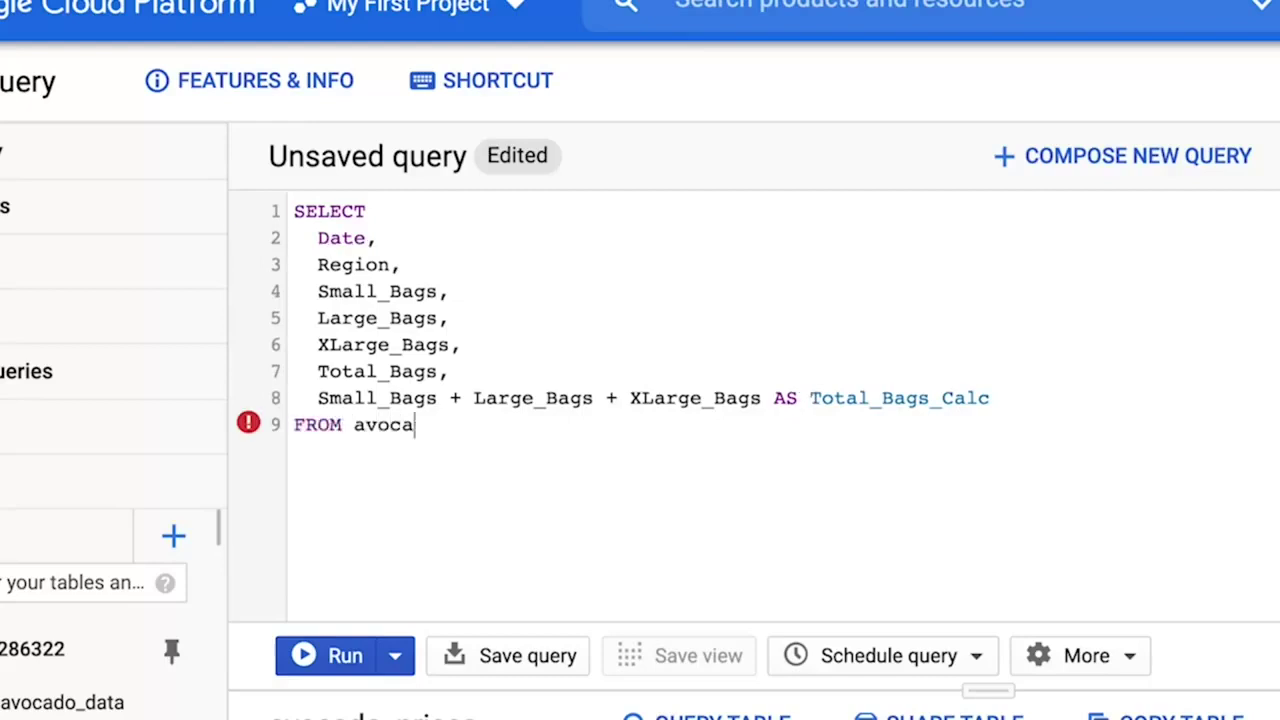
type("do_data.avocado_prices")
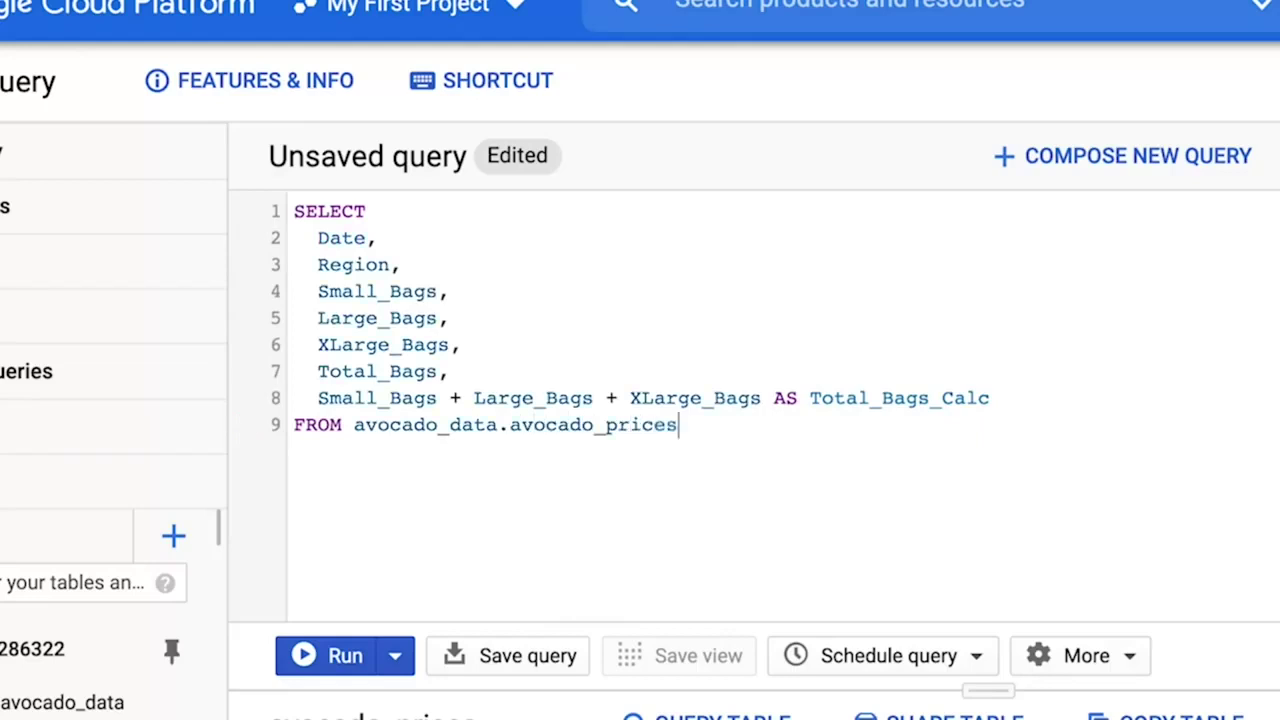
left_click(343, 670)
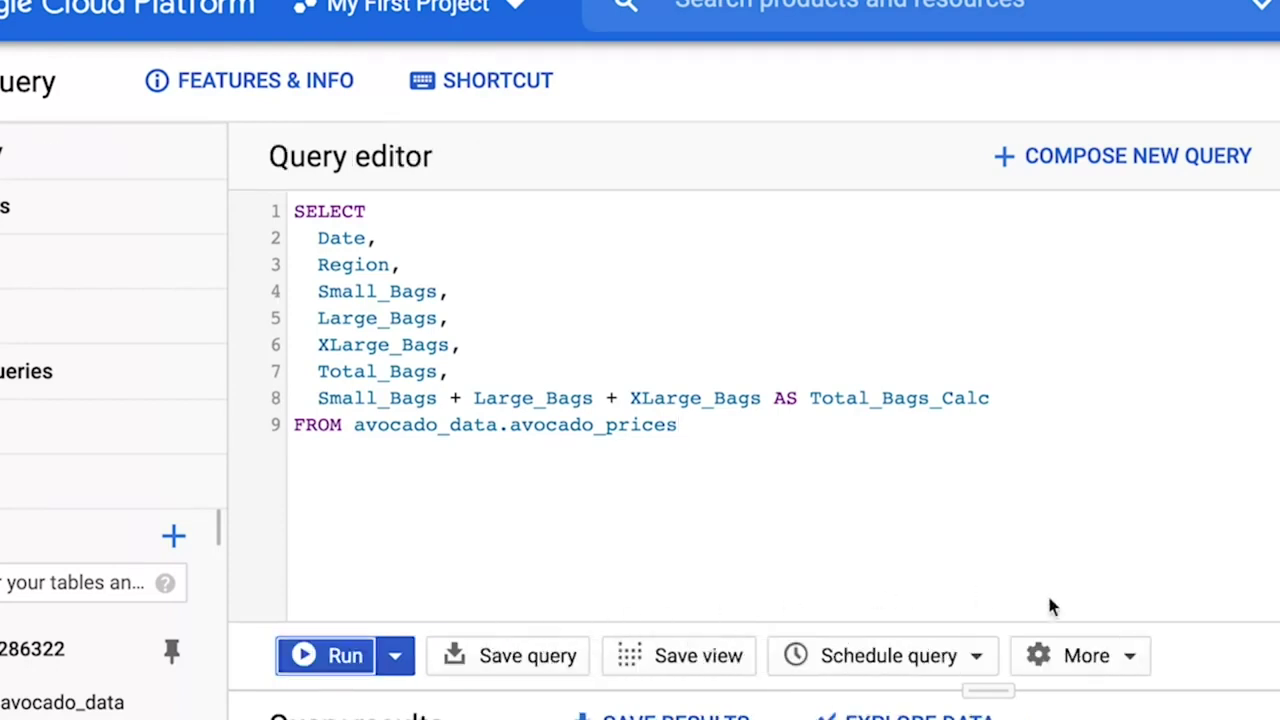
Enlarge the query results area and compare the Total_Bags values with Total_Bags_Calc row by row
left_click_drag(989, 689, 988, 449)
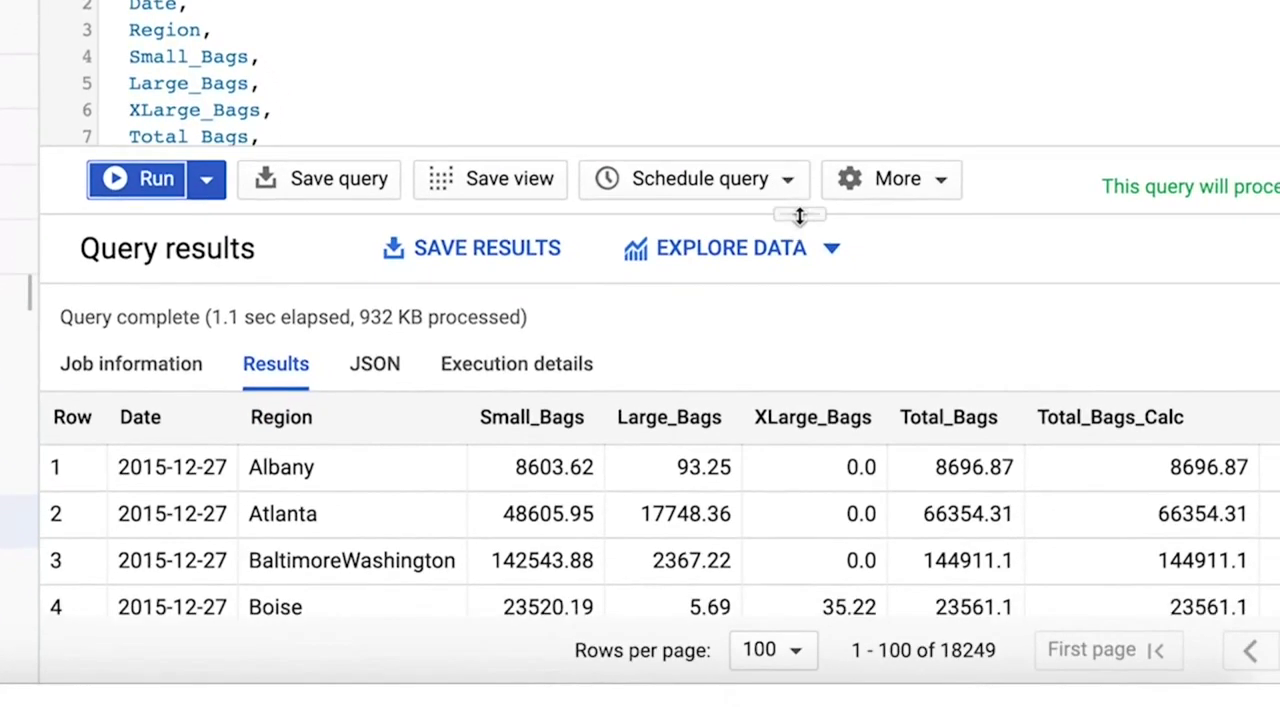
left_click_drag(800, 216, 792, 126)
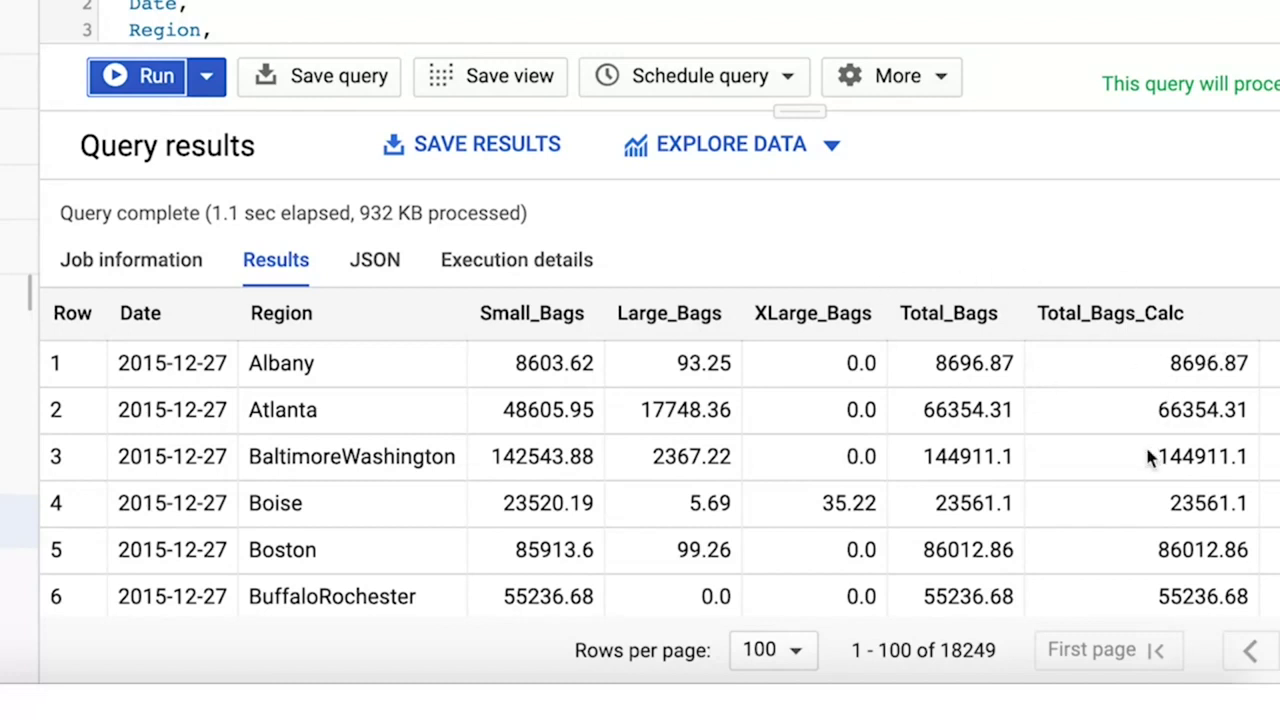
scroll(1148, 456, "down", 3)
scroll(1148, 455, "down", 4)
scroll(1148, 455, "down", 2)
scroll(1148, 455, "up", 4)
scroll(1148, 455, "up", 4)
left_click_drag(808, 110, 806, 285)
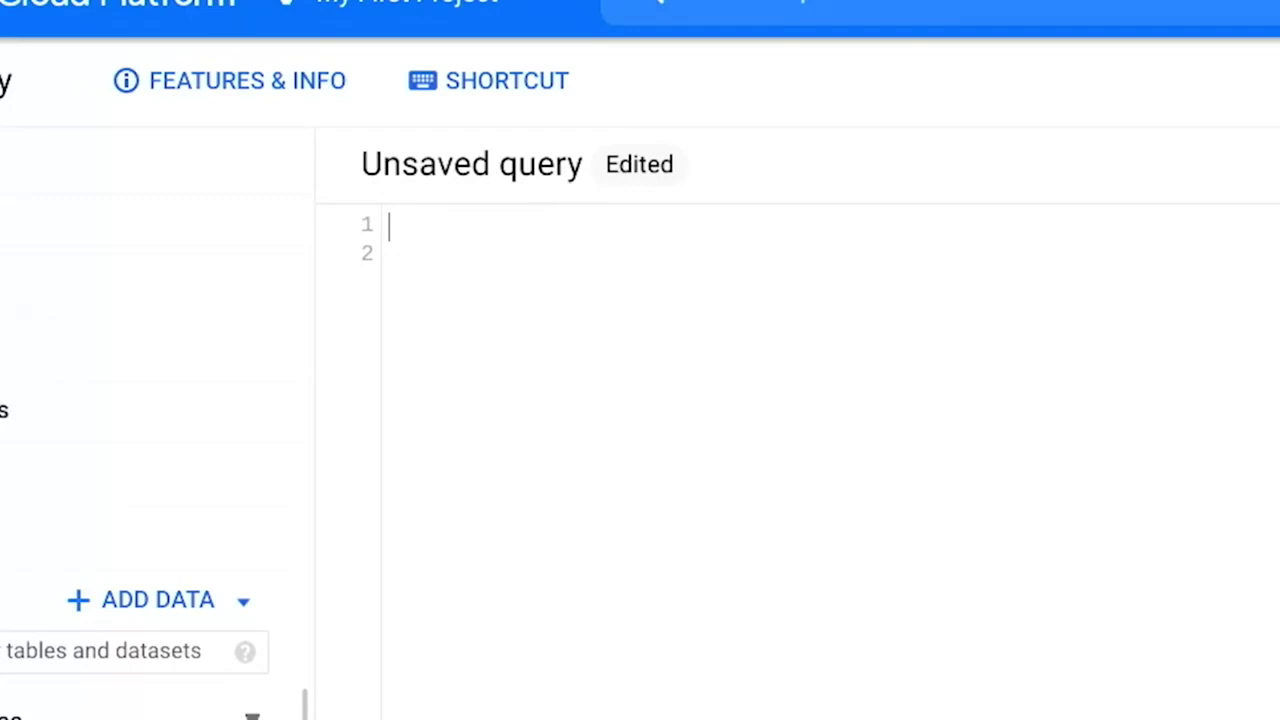
Write a new SELECT query listing the columns Date, Region, Total_Bags and Small_Bags
type("SELECT")
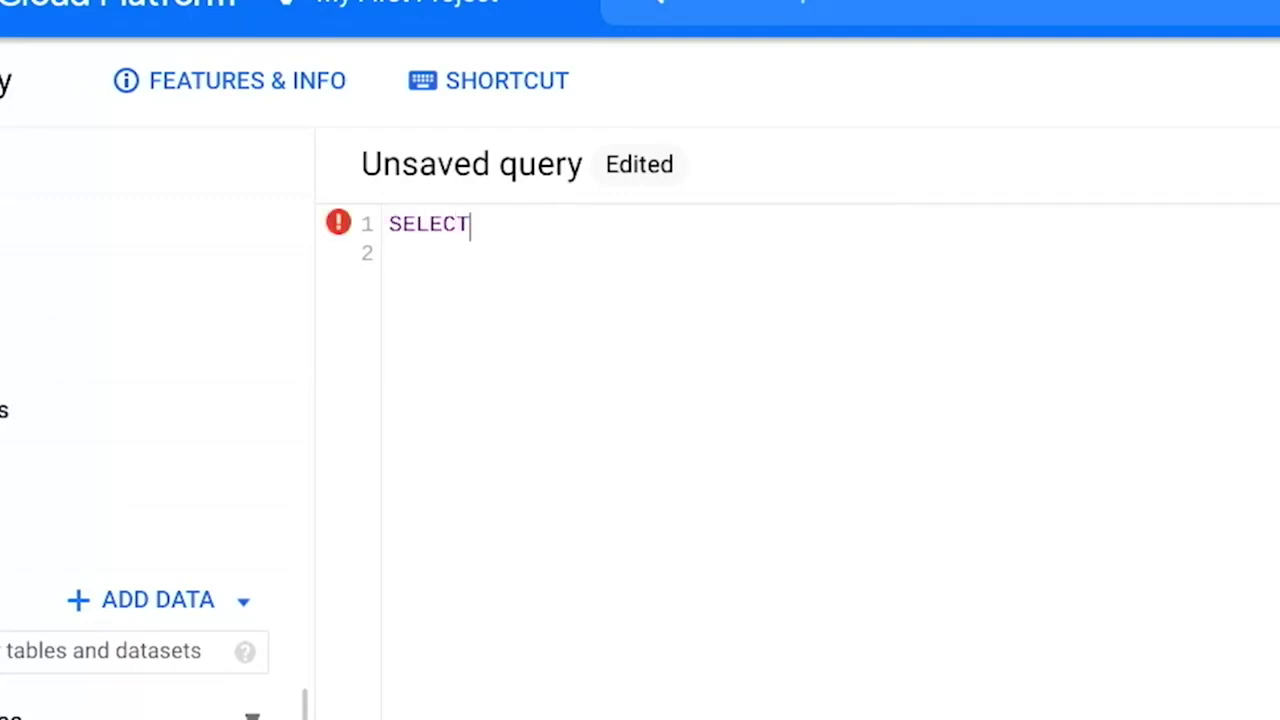
key("Return")
type("Date,")
key("Return")
type("Region")
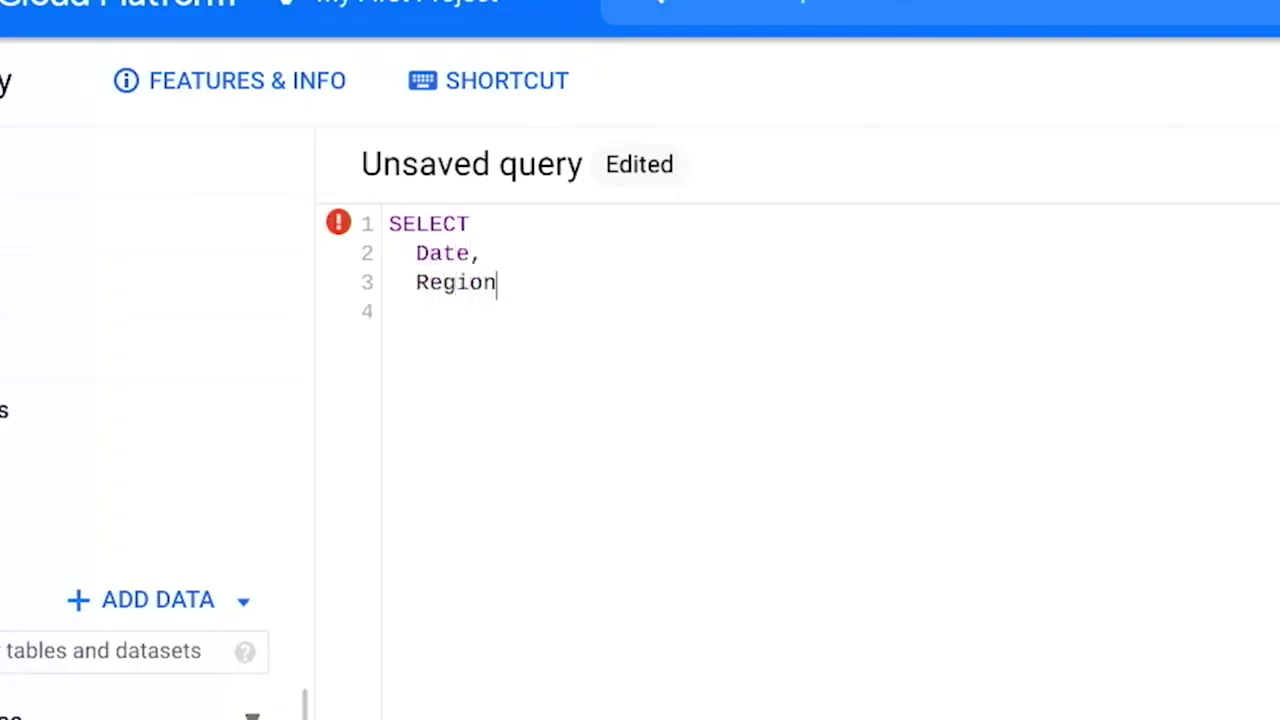
type(",")
key("Return")
type("Total")
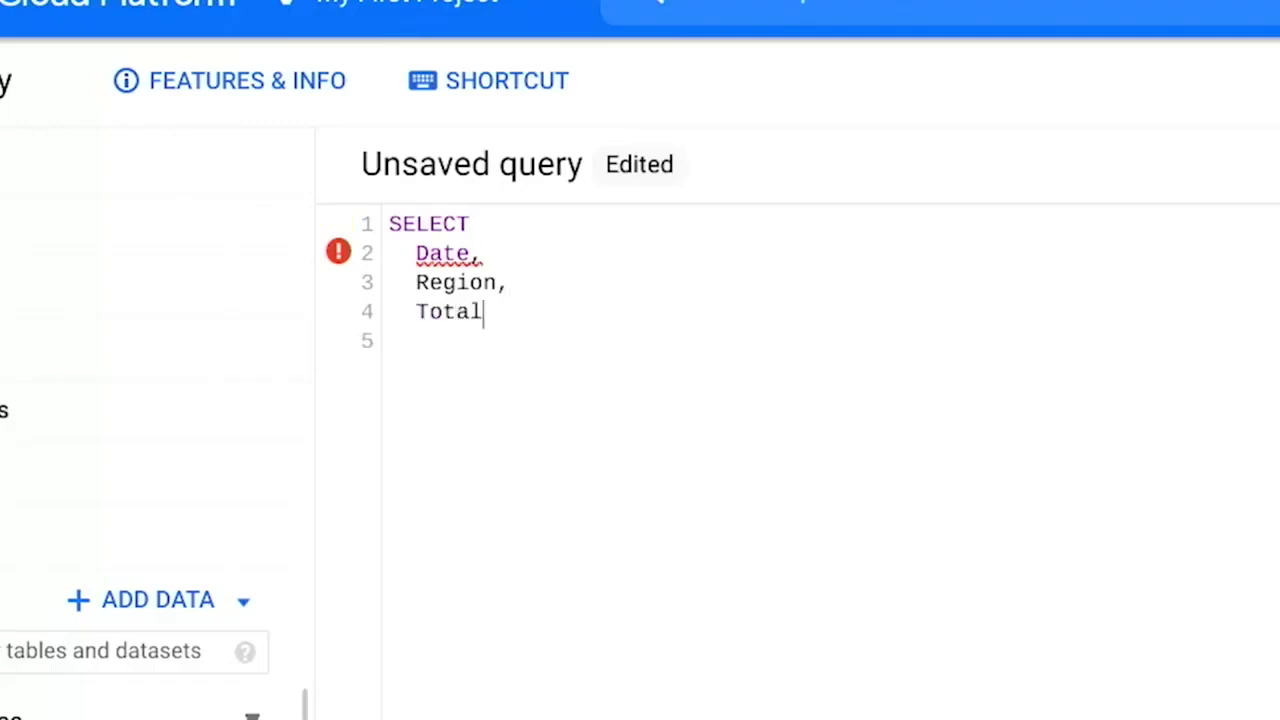
type("_Bags,")
key("Return")
type("Small_Bags")
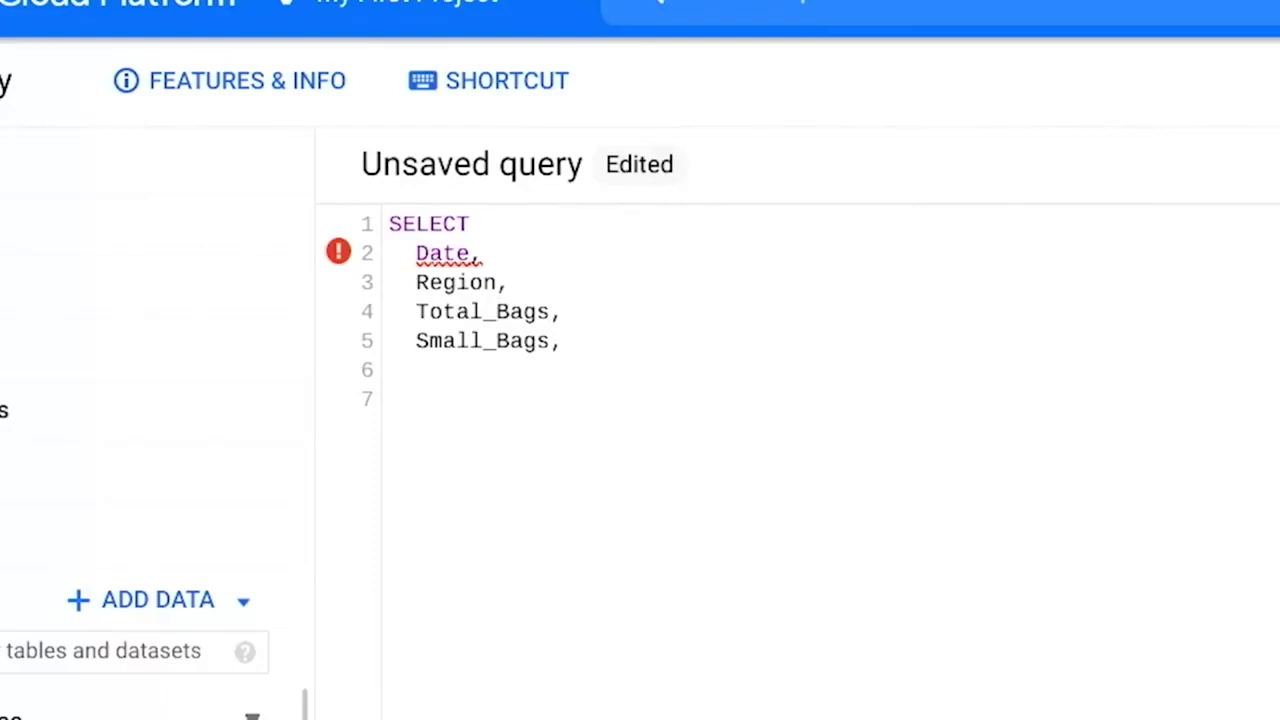
Add the calculated column (Small_Bags / Total_Bags)*100 AS Small_Bags_Percent to the query
type("(Small_B")
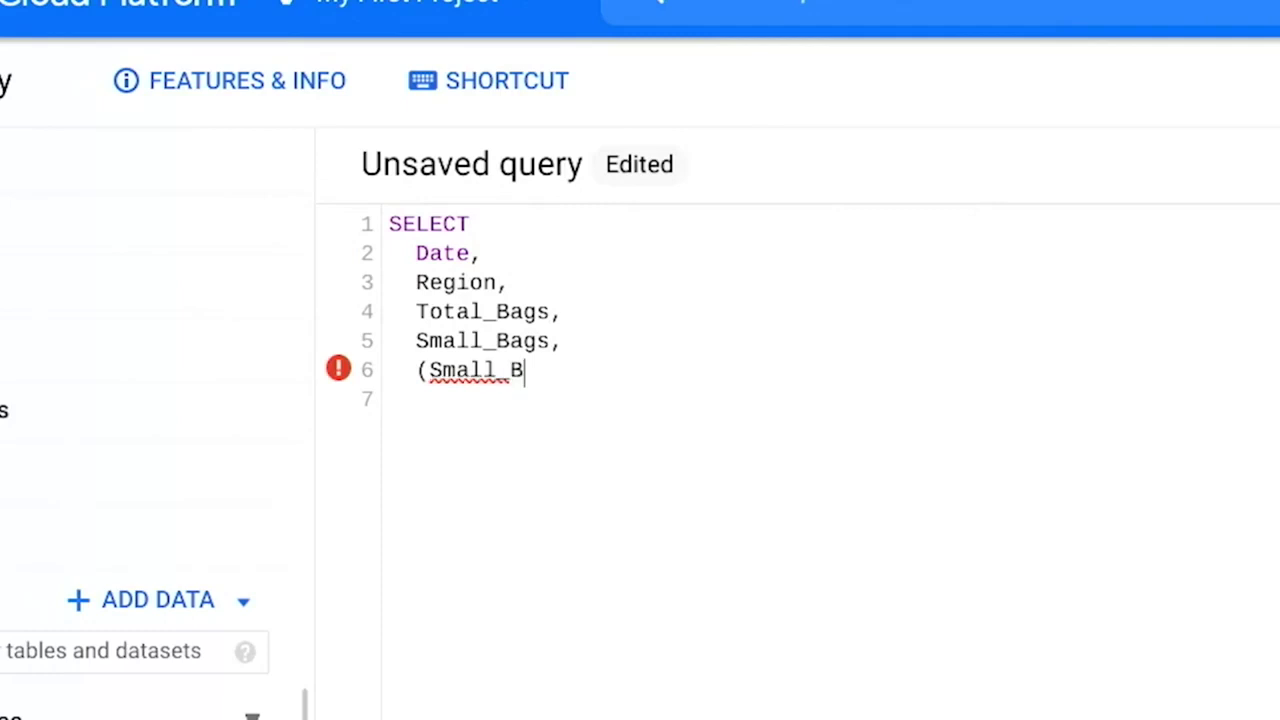
type("ags / T")
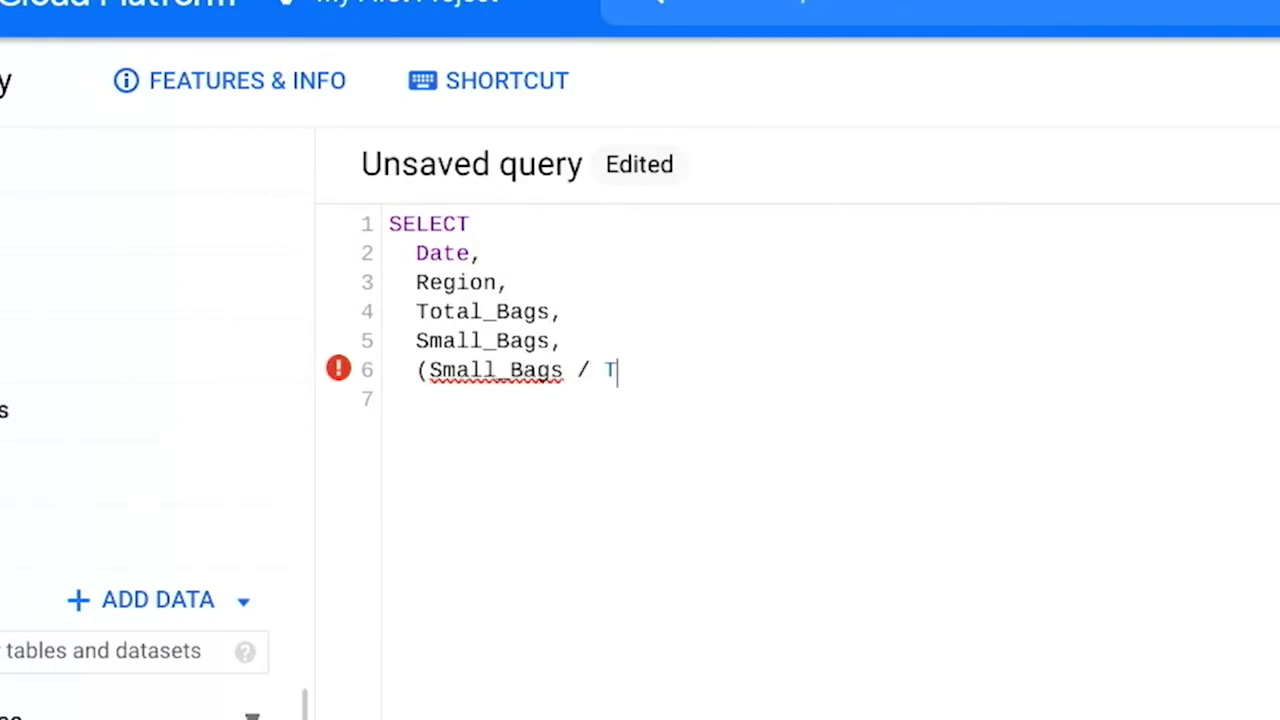
type("otal_B")
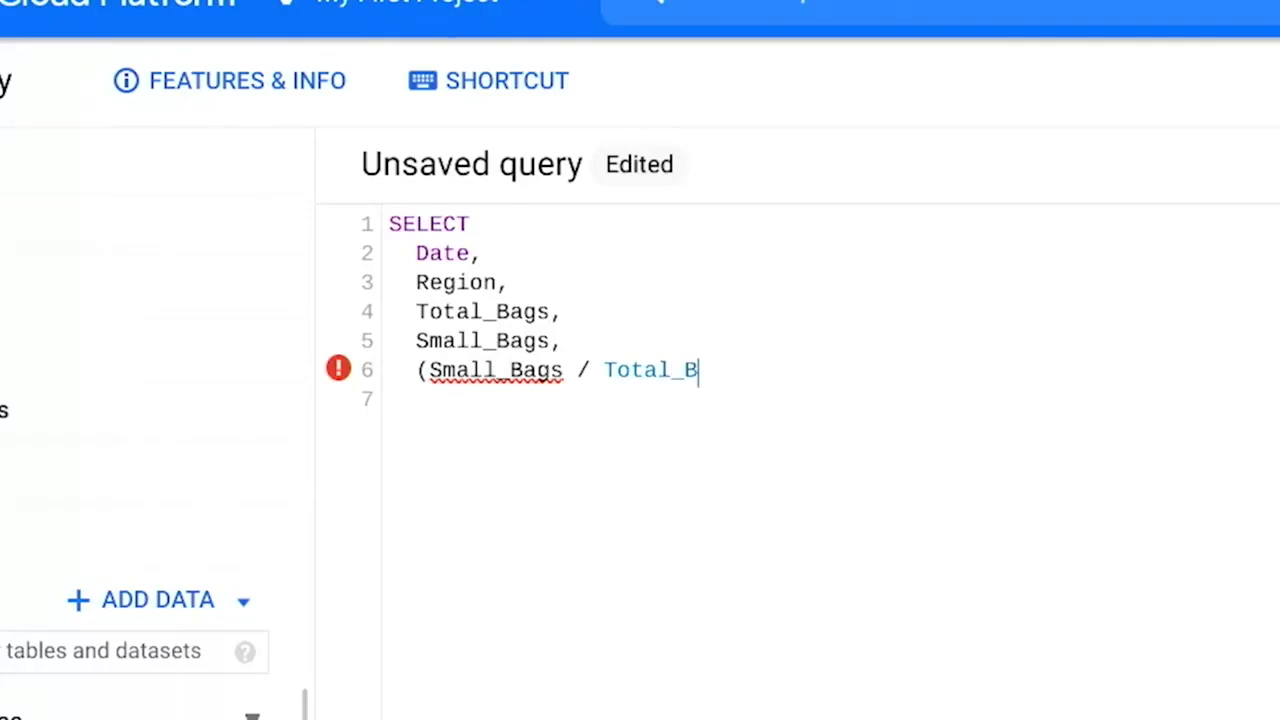
type("ags)")
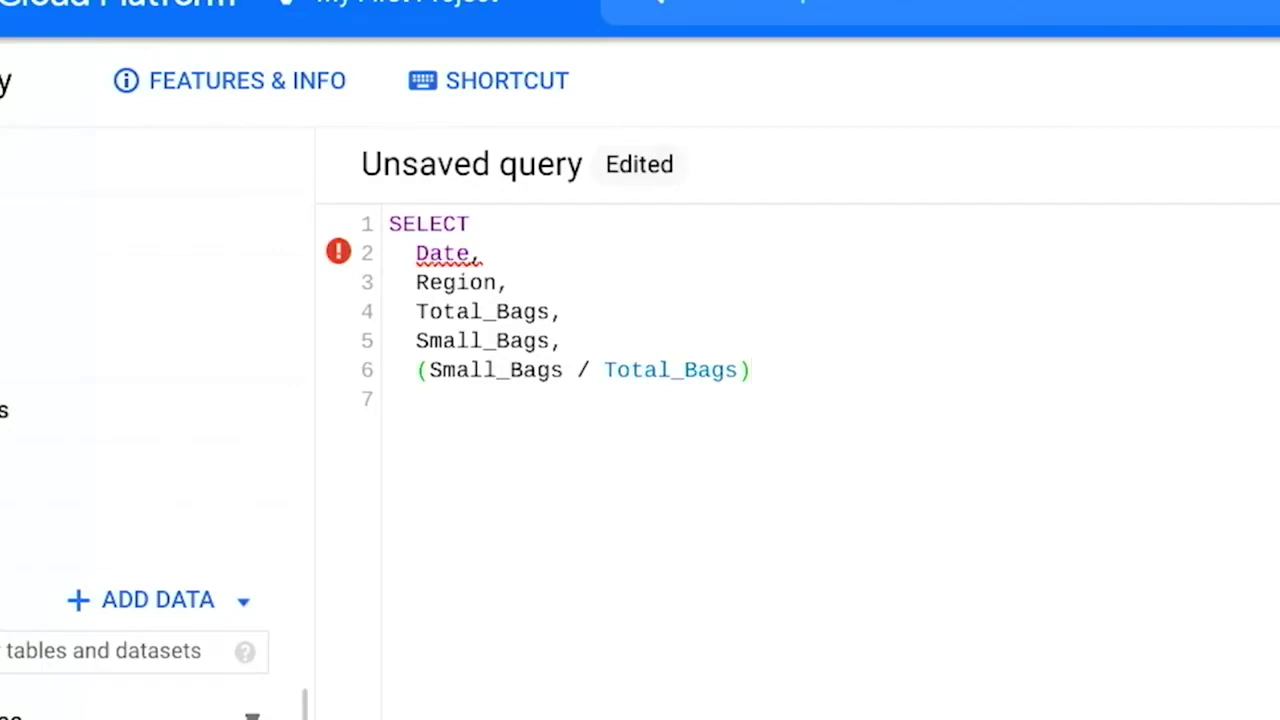
type("*100")
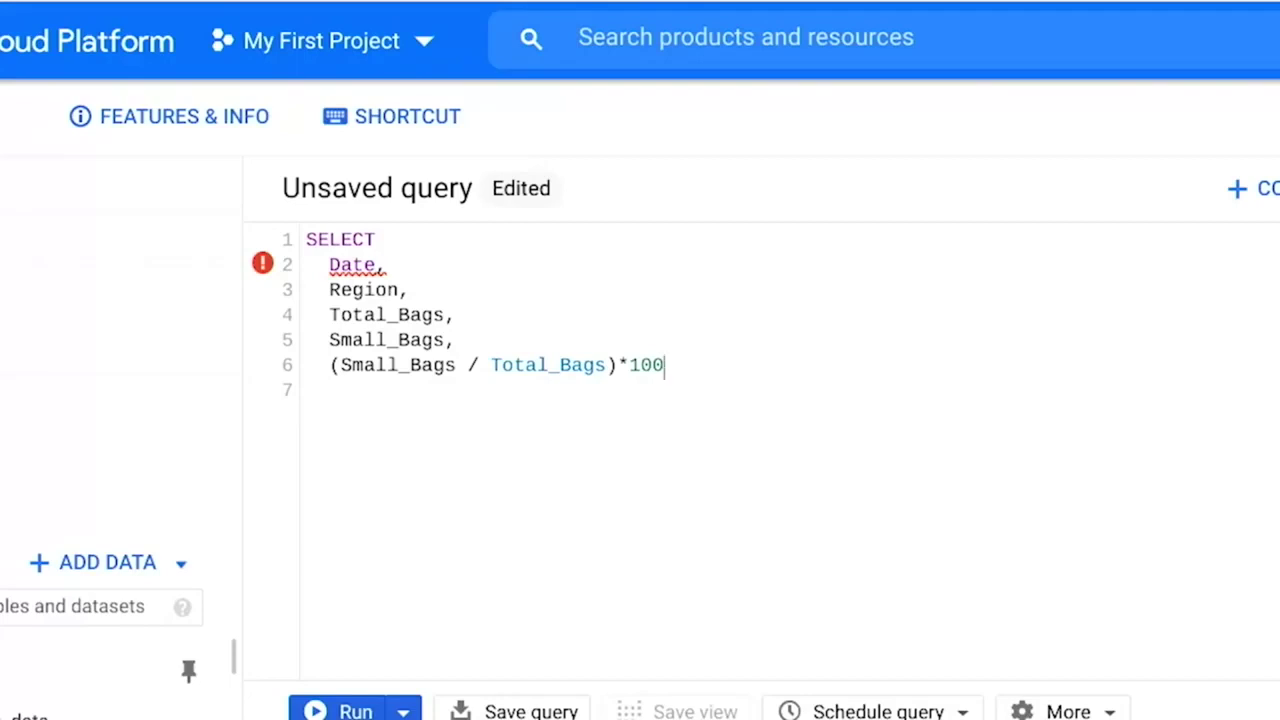
type("AS")
type(" Small_")
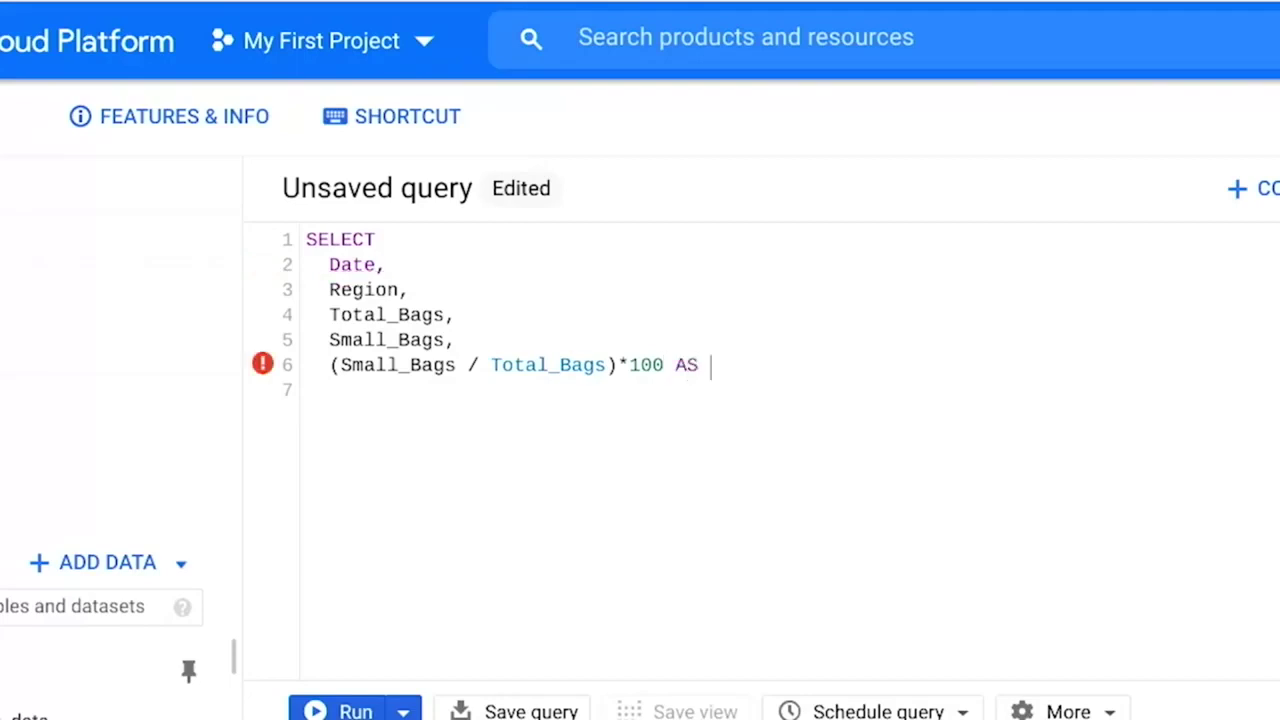
type("Ba")
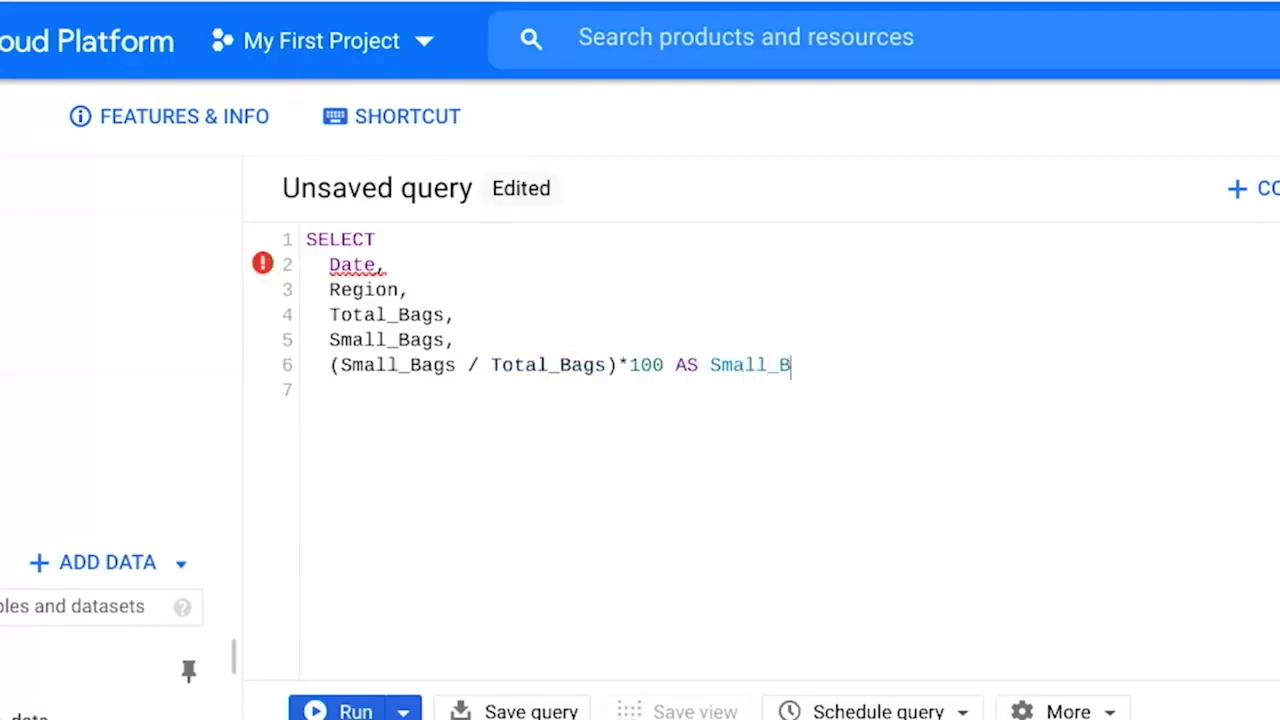
type("gs_Percent")
Add a FROM clause with the table avocado_data.avocado_prices indented on its own line and run the query
key("Return")
type("FROM")
key("Return")
key("Tab")
type("a")
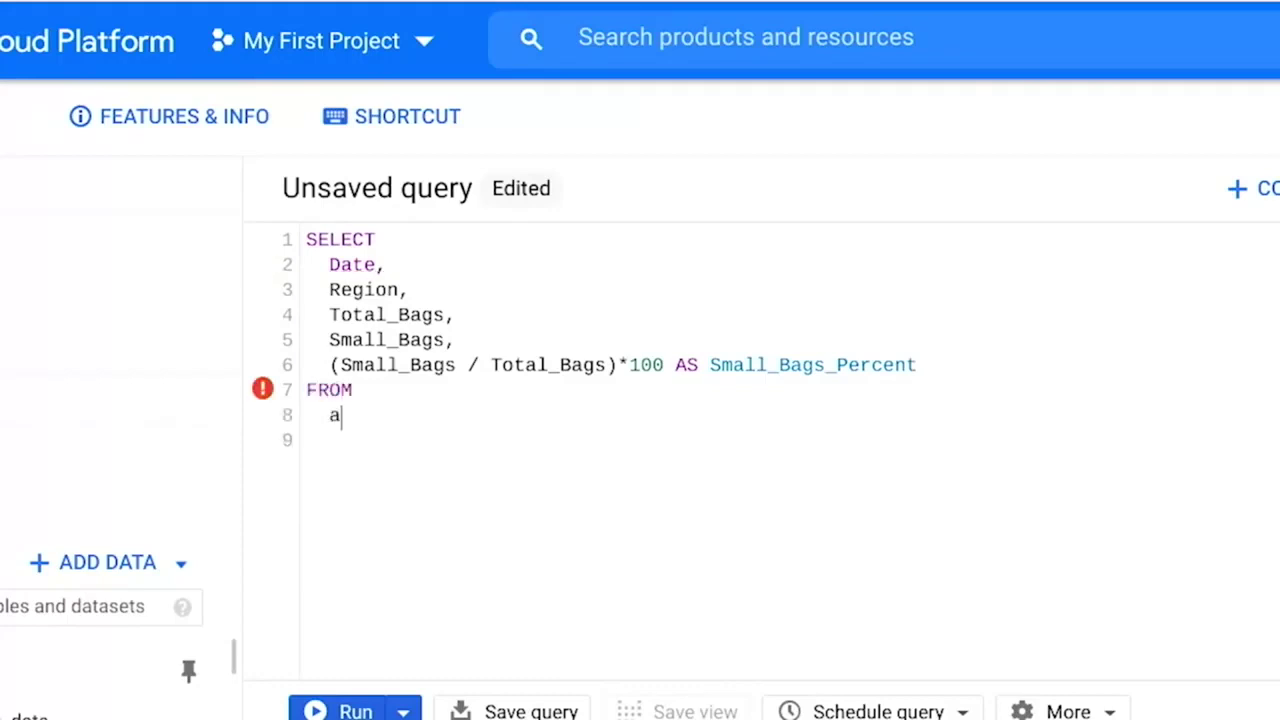
type("vocado_data.a")
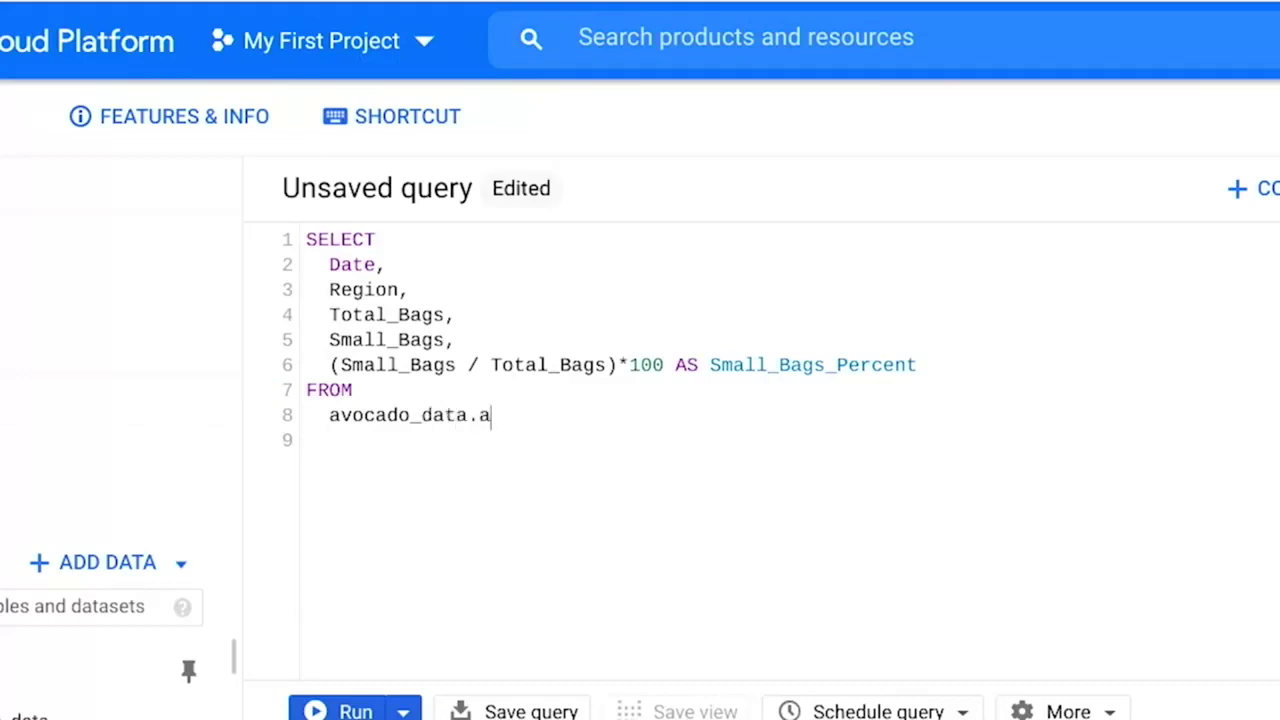
type("vocado_prices")
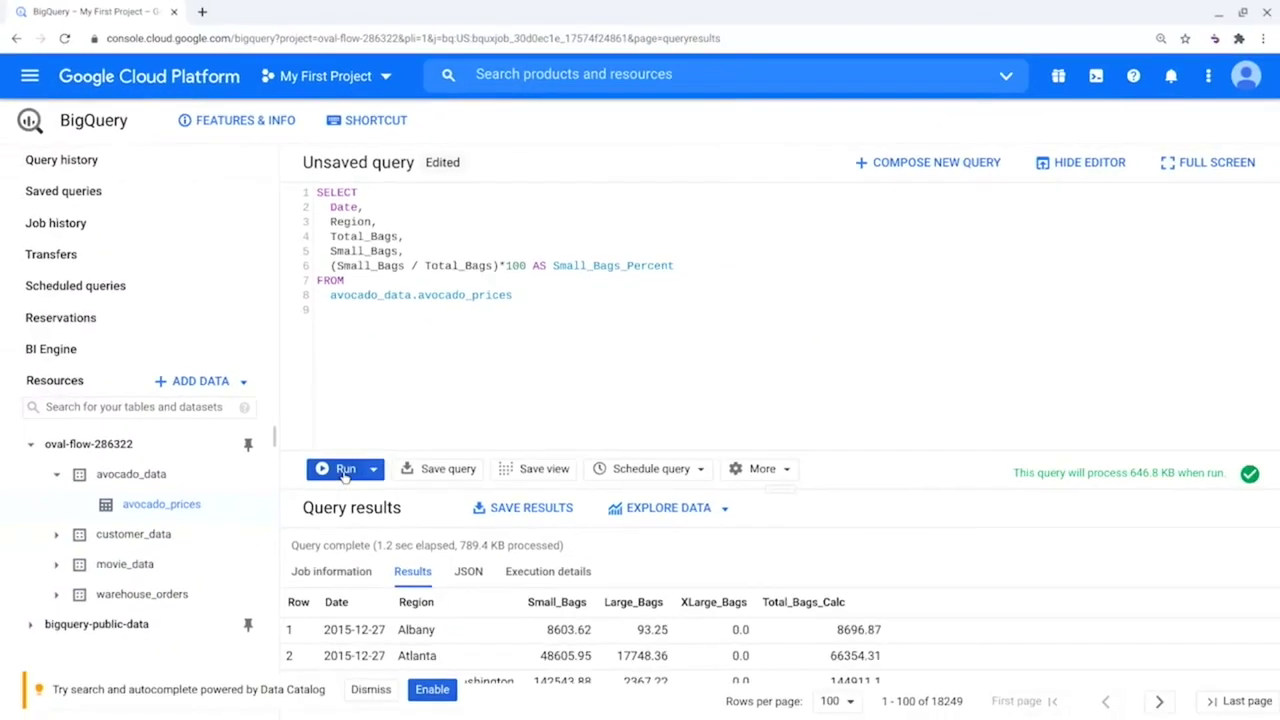
left_click(345, 517)
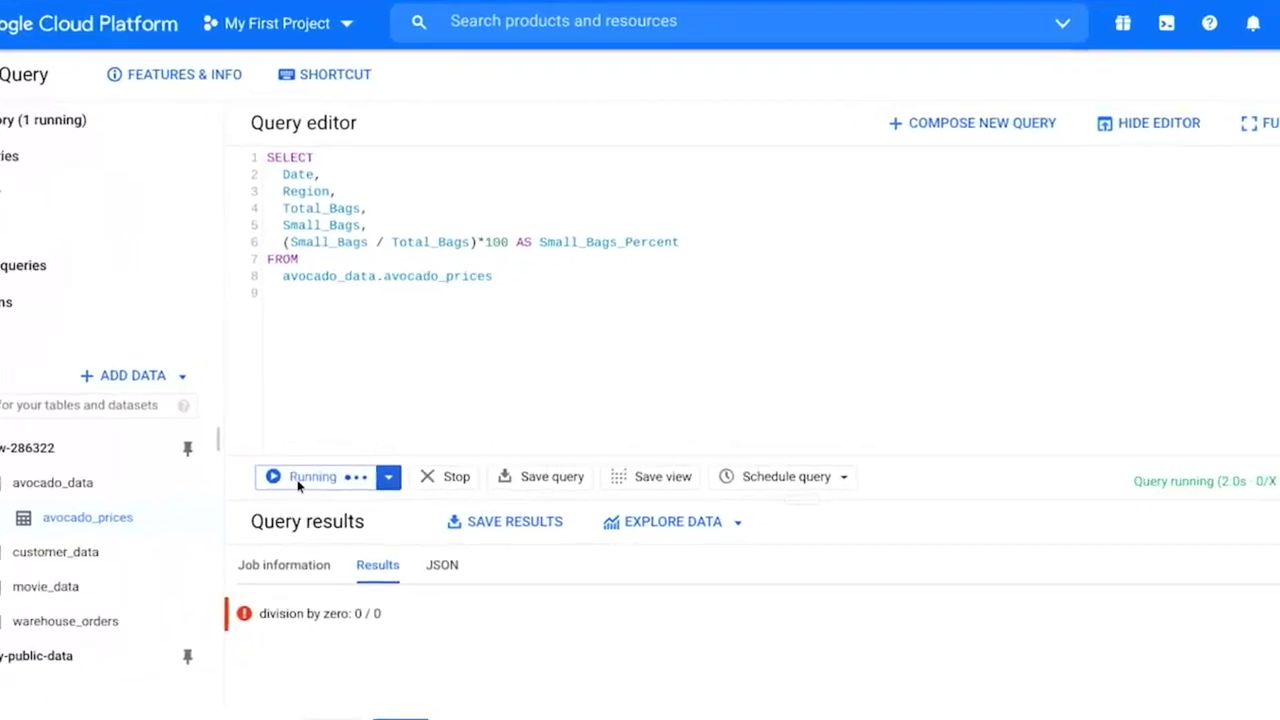